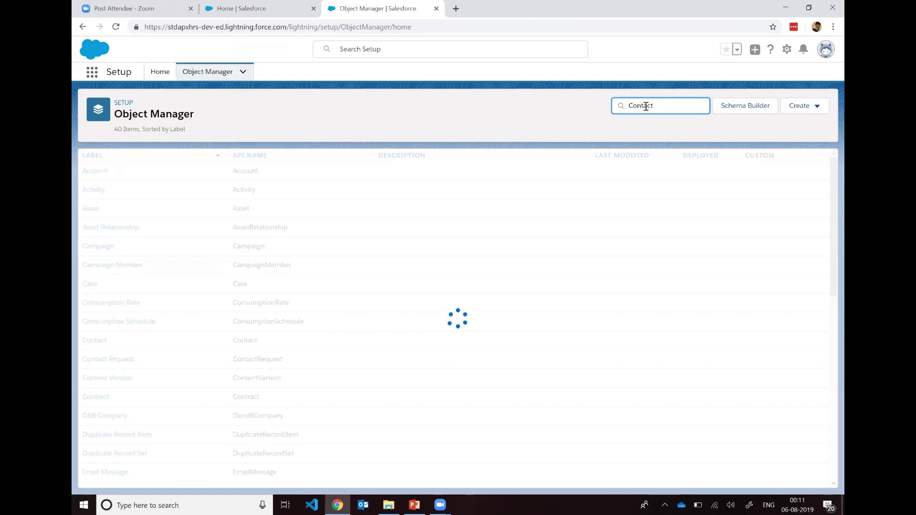
Step: Start a new custom object with the label Hotel and the plural label Hotels
click(810, 106)
click(779, 138)
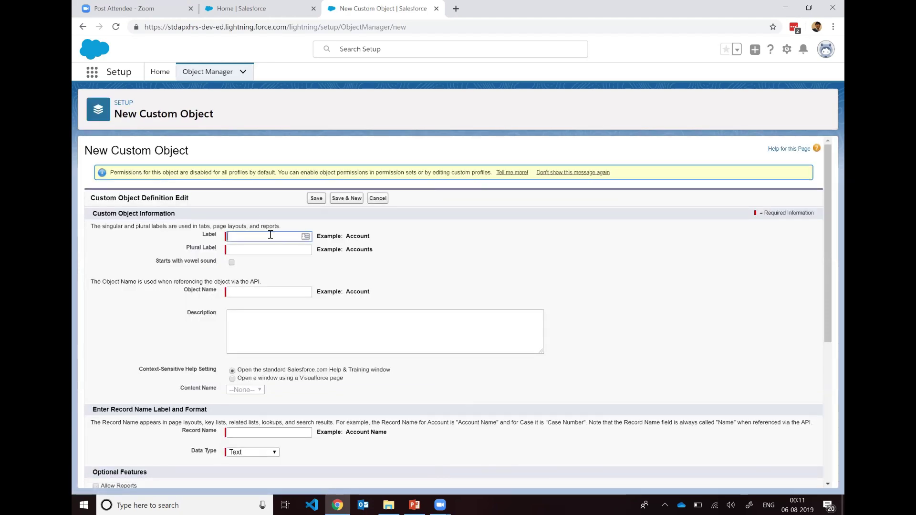
text(Hotel)
key(Tab)
text(HO)
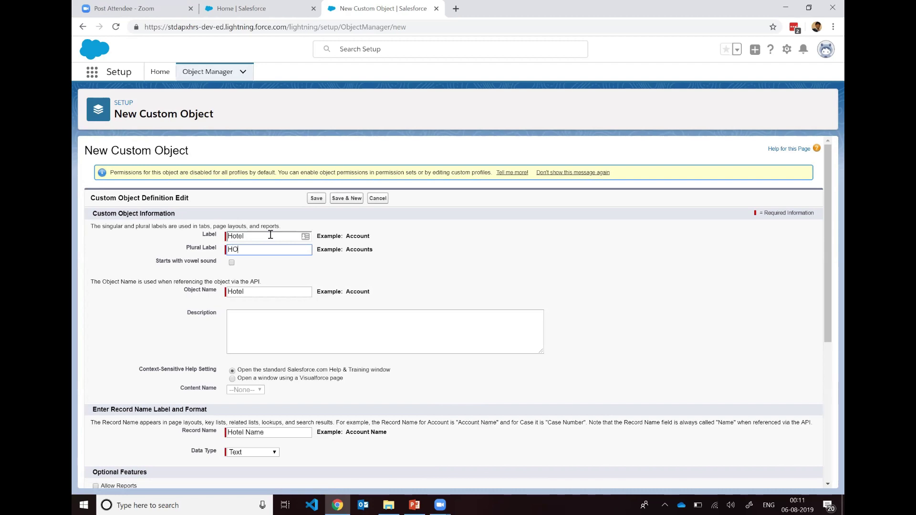
text(telsotels)
Step: Keep the Hotel Name data type as Text, enable Track Field History, and save the object while starting another new one
scroll(462, 353, down, 3)
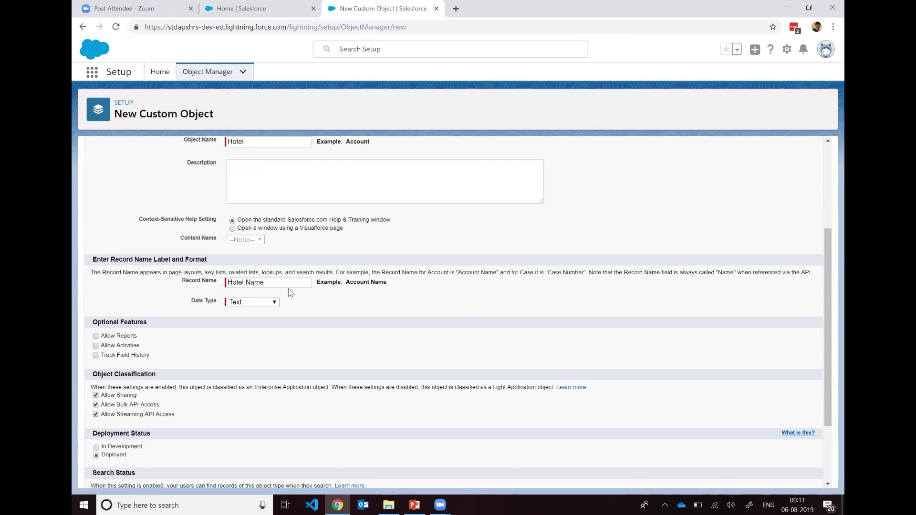
click(275, 302)
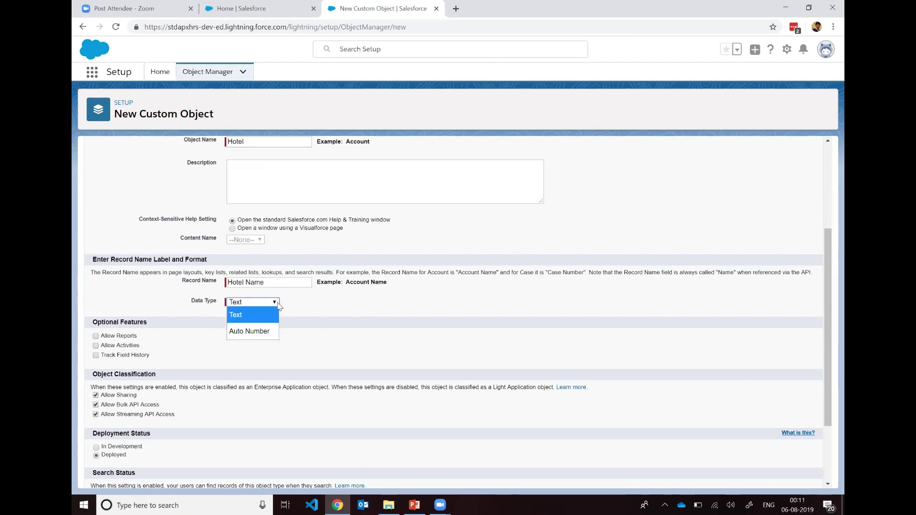
click(311, 311)
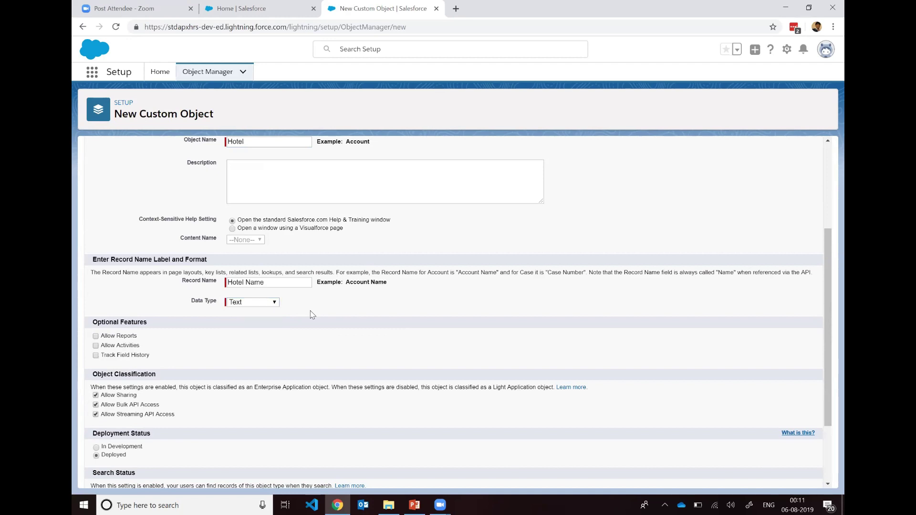
scroll(310, 311, down, 2)
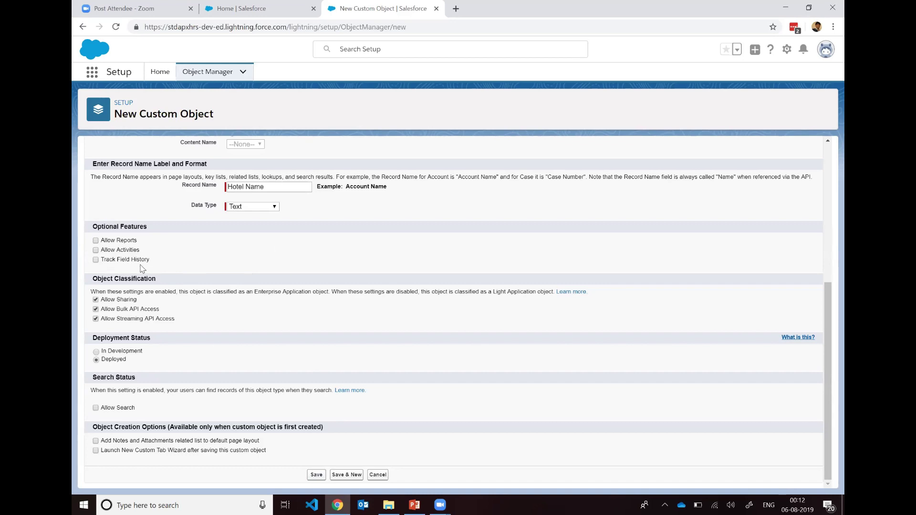
click(96, 260)
click(351, 475)
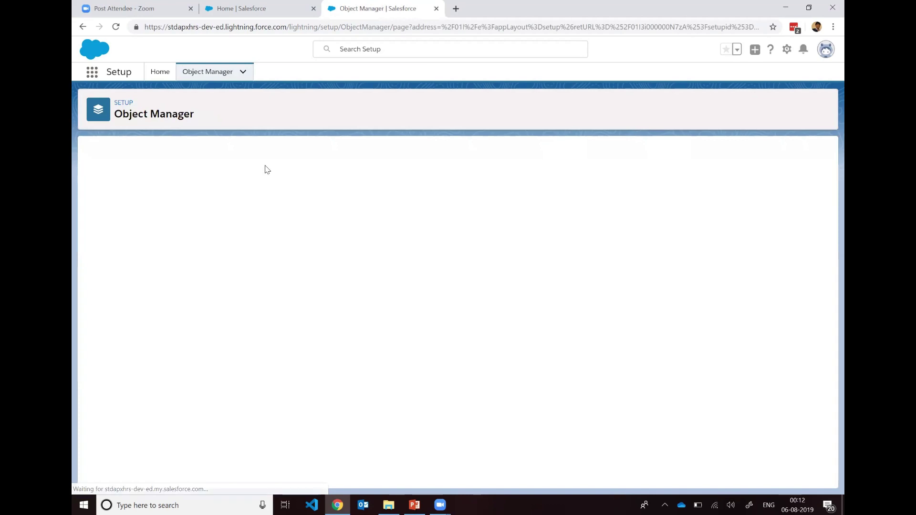
Step: Check the data model slide in PowerPoint, and return to label the new custom object Room with plural label Rooms
click(270, 240)
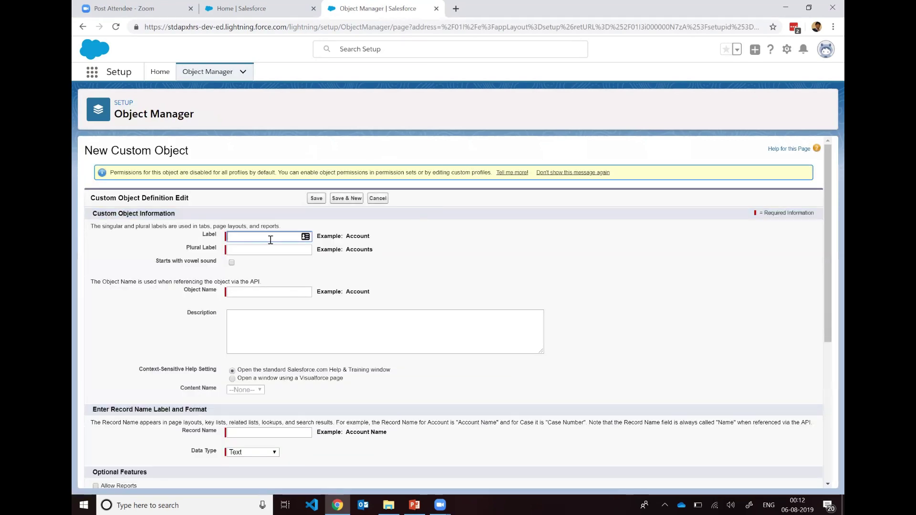
click(414, 505)
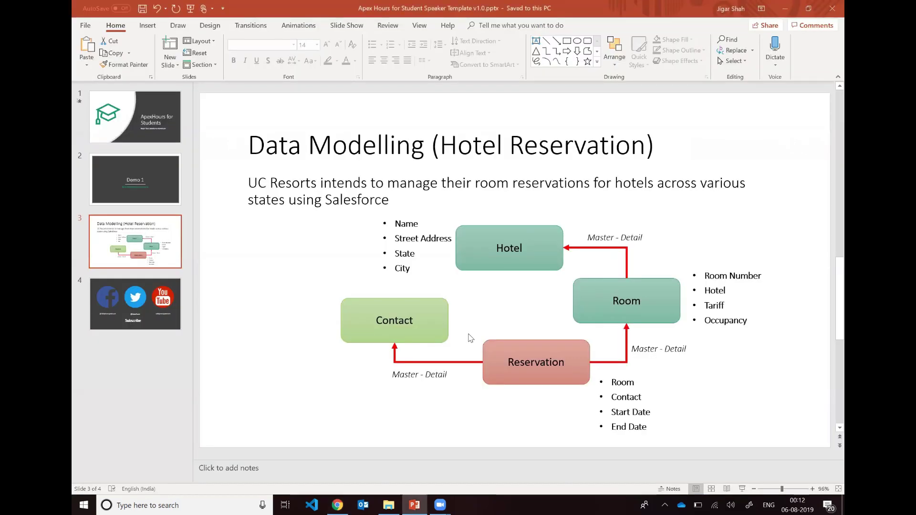
key(alt+Tab)
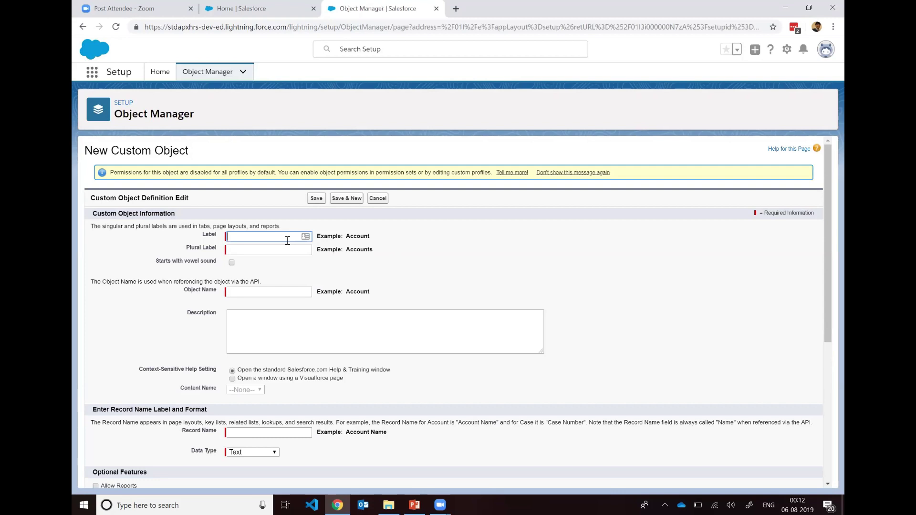
text(Room)
key(Tab)
text(Rooms)
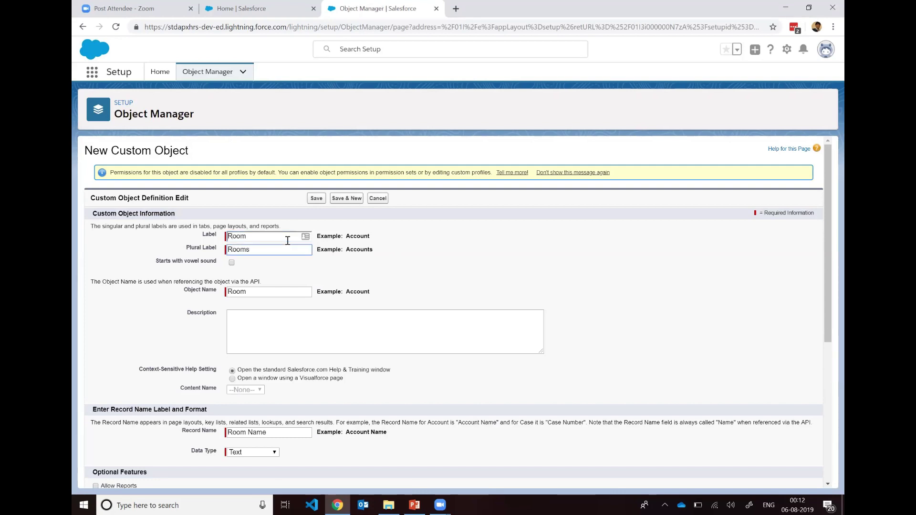
Step: Change the Room object's record name to Room Number
scroll(287, 240, down, 1)
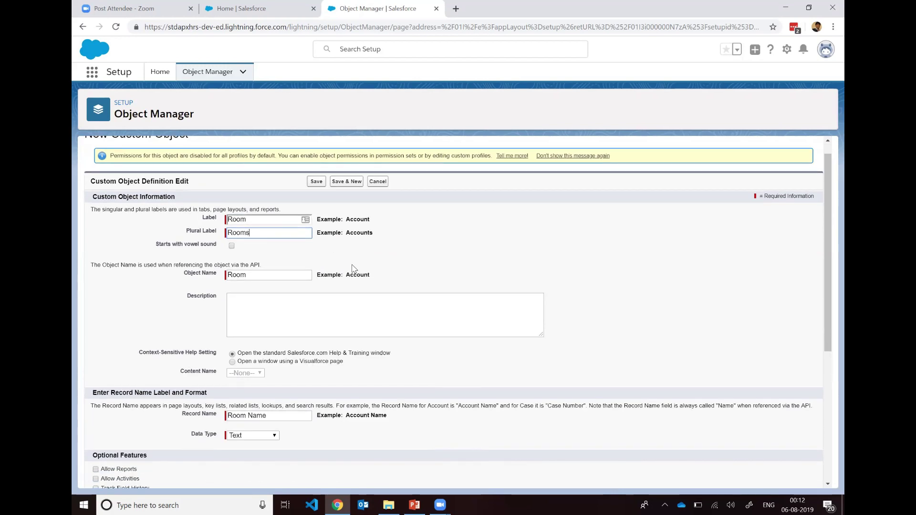
scroll(271, 262, down, 2)
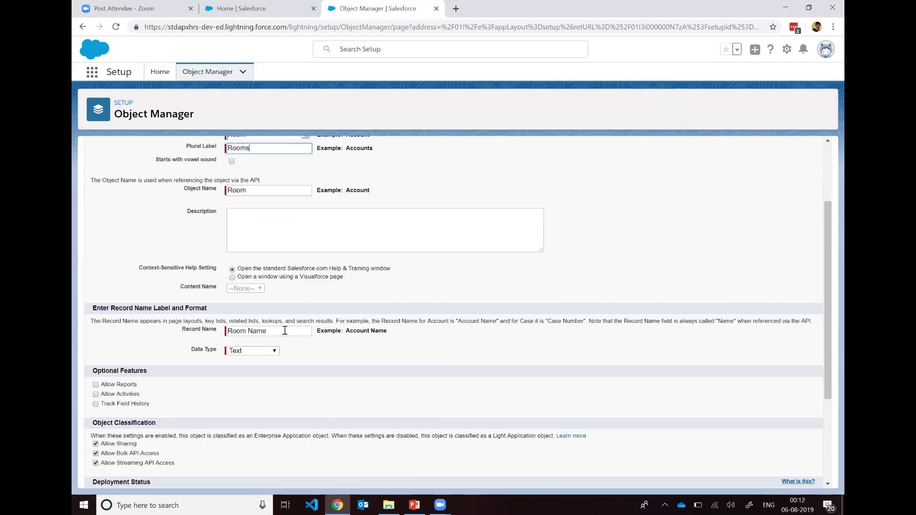
click(264, 330)
key(BackSpace)
key(BackSpace)
key(BackSpace)
text(um)
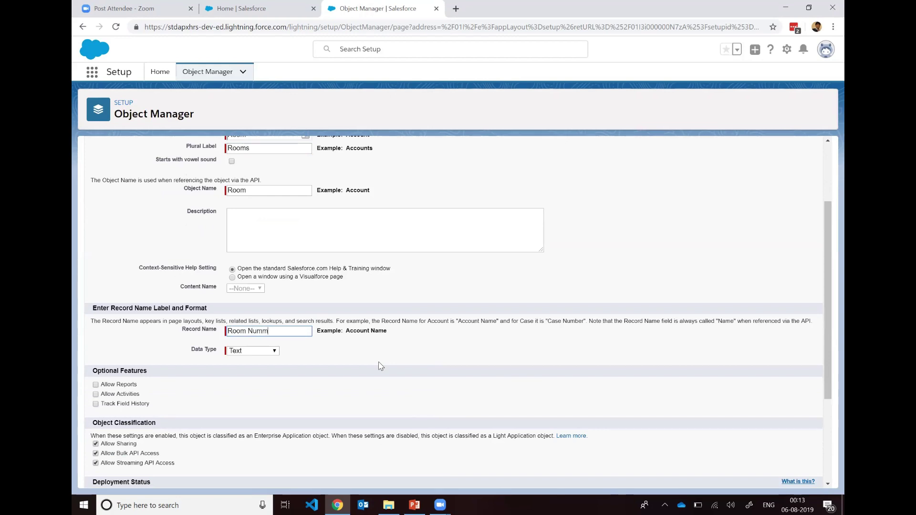
text(ber)
Step: Set the Room Number data type to Auto Number with display format RM-{000} and starting number 001
click(244, 351)
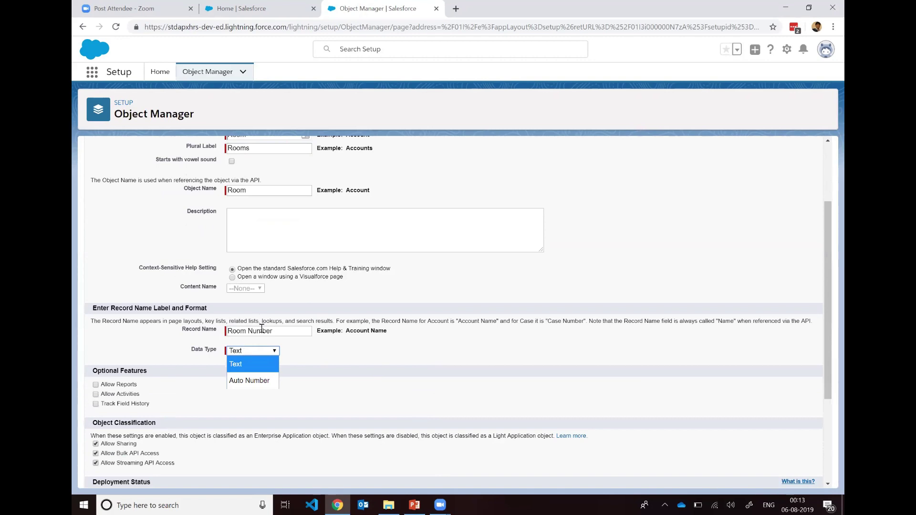
click(259, 380)
click(291, 361)
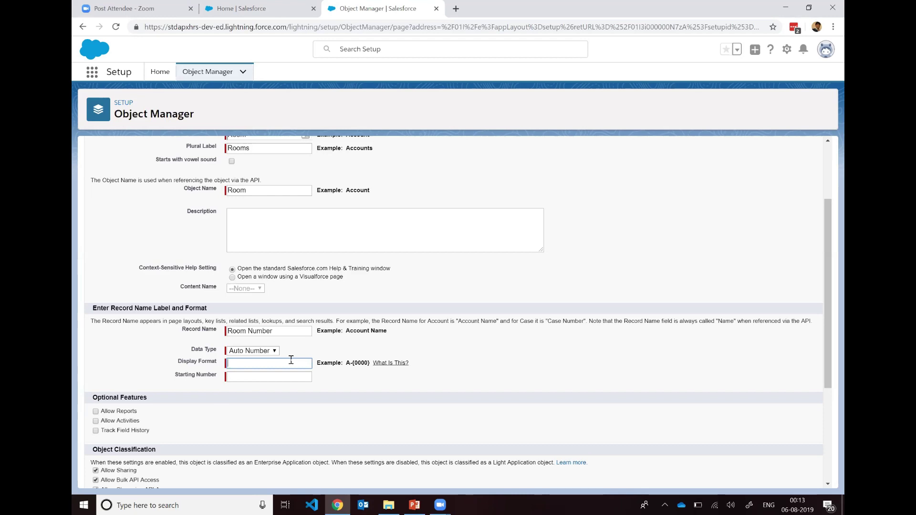
text(RM-{})
key(Left)
text(000)
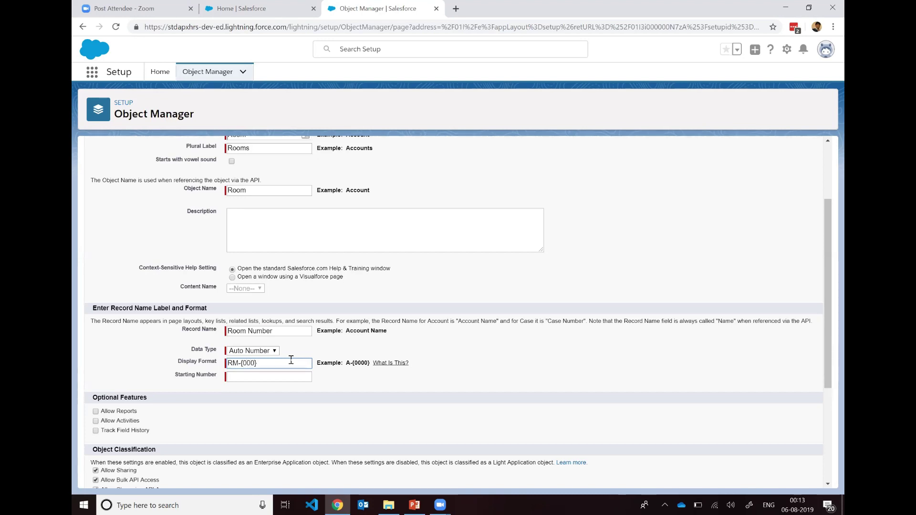
click(248, 378)
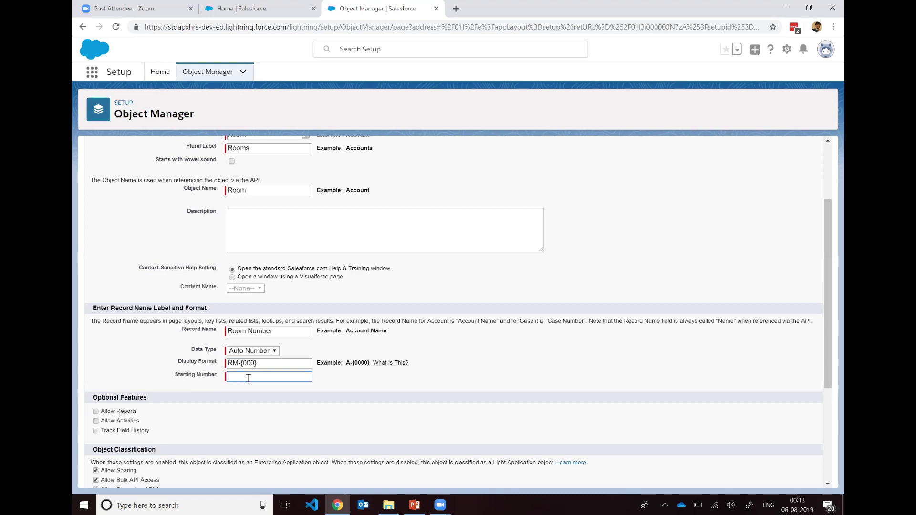
text(001)
Step: Review the RM-{000} display format and its help explanation of substitution variables, and return to the object form
click(348, 379)
drag(276, 362, 228, 362)
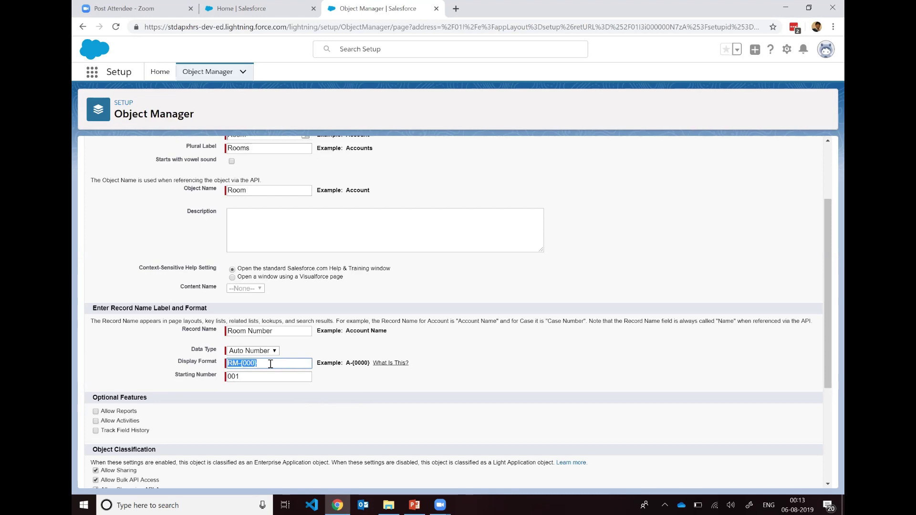
click(380, 366)
click(394, 364)
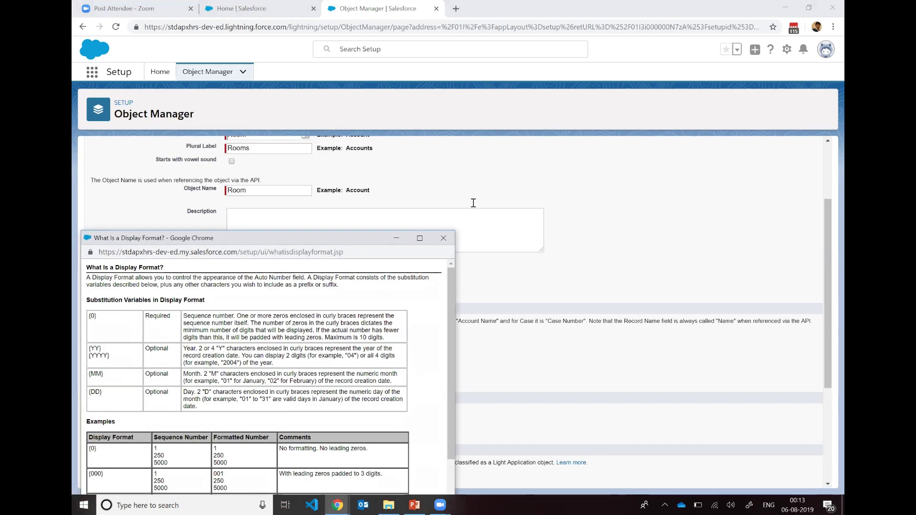
click(269, 360)
click(253, 377)
Step: Review the remaining Room object settings and save the object while starting another new custom object
scroll(461, 377, down, 1)
scroll(461, 376, down, 3)
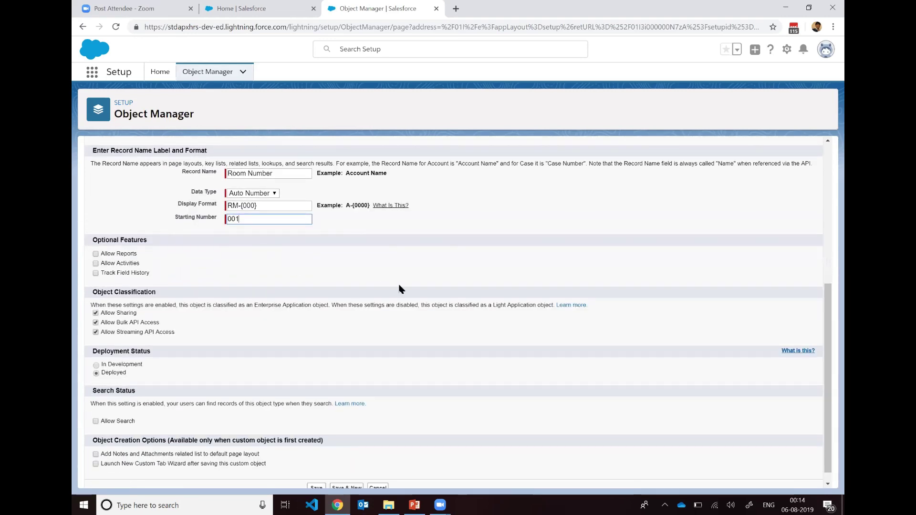
scroll(404, 286, down, 1)
scroll(278, 342, up, 6)
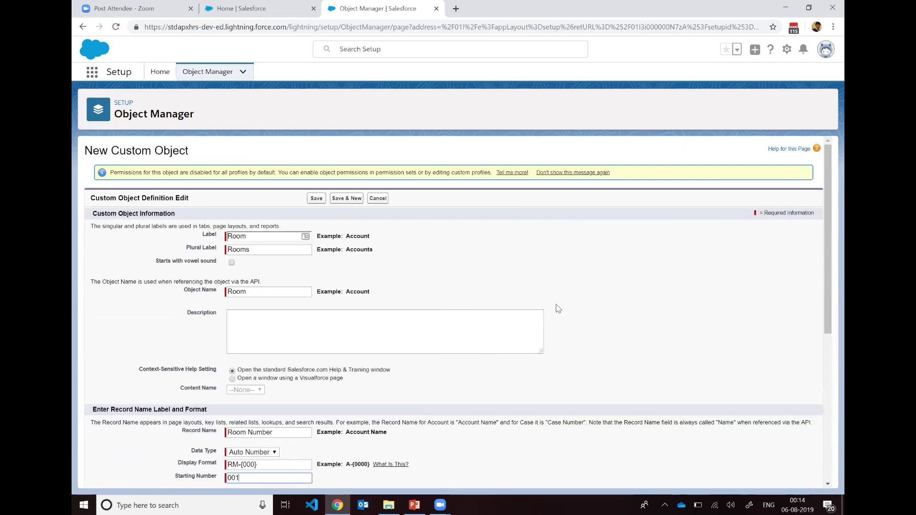
scroll(512, 341, down, 6)
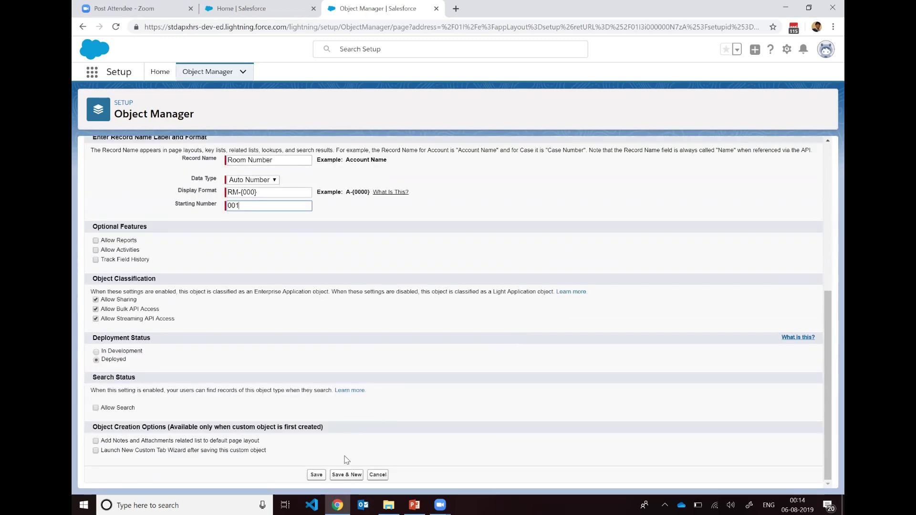
click(344, 476)
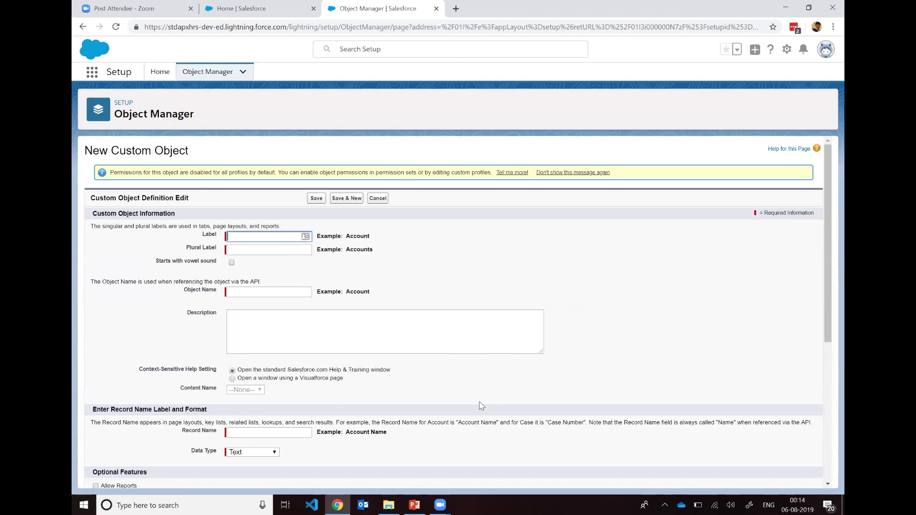
Step: Check the data model slide in PowerPoint, and return to label the new custom object Reservation with plural label Reservations
click(258, 237)
key(alt+Tab)
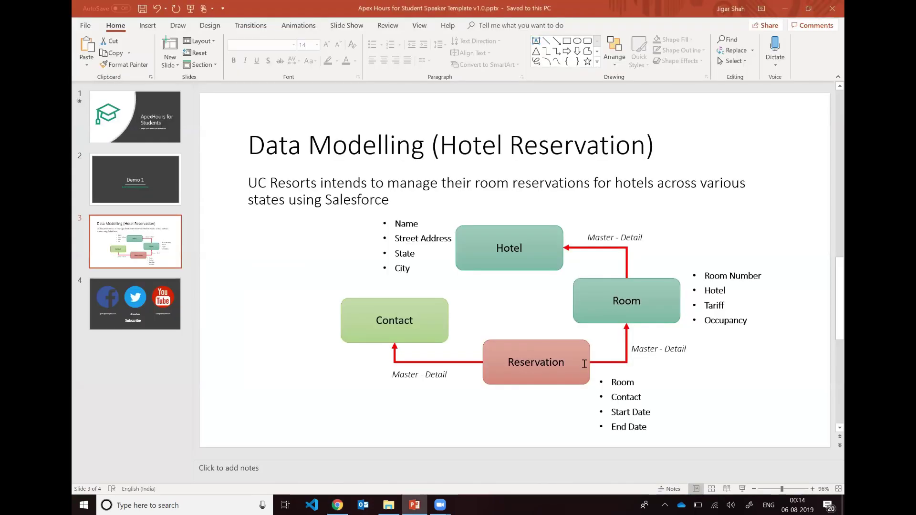
key(alt+Tab)
text(Reservaton)
key(BackSpace)
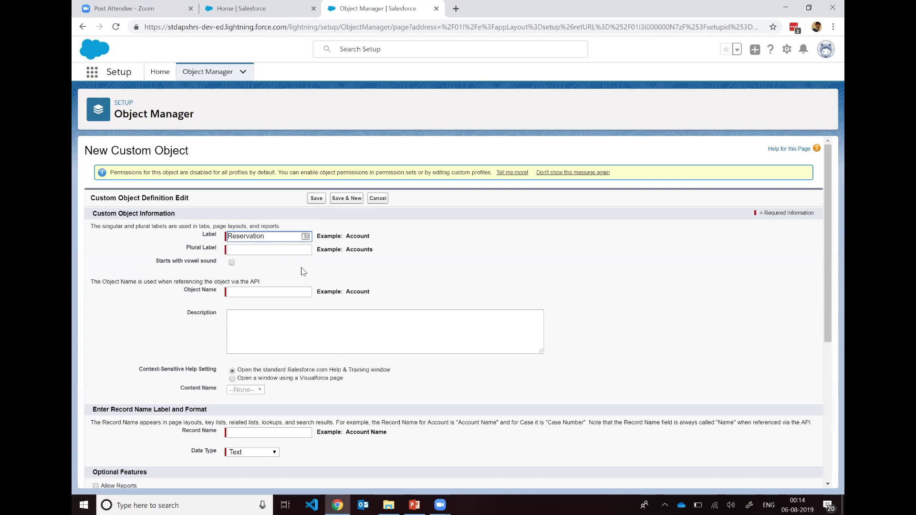
key(Tab)
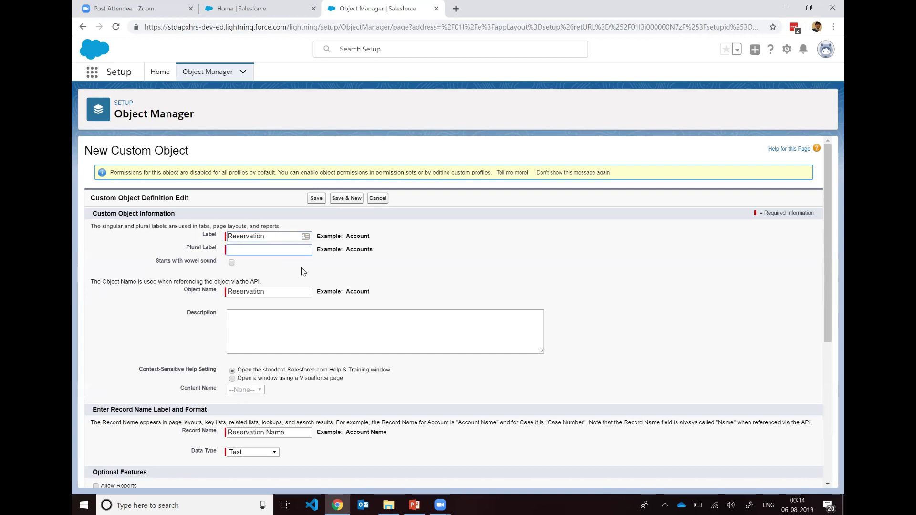
drag(300, 236, 196, 241)
key(ctrl+c)
click(251, 249)
key(ctrl+v)
text(s)
Step: Change the Reservation object's record name to Reservation Number
scroll(509, 288, down, 3)
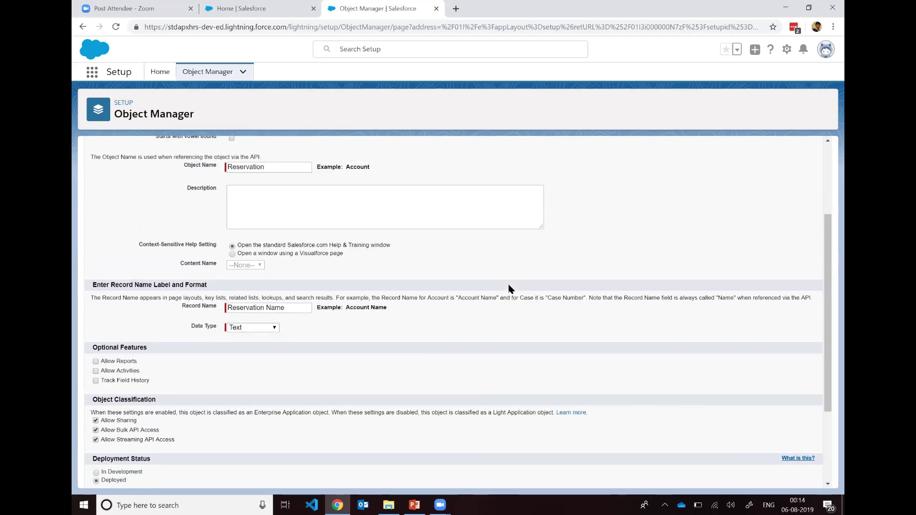
double_click(276, 309)
text(Number)
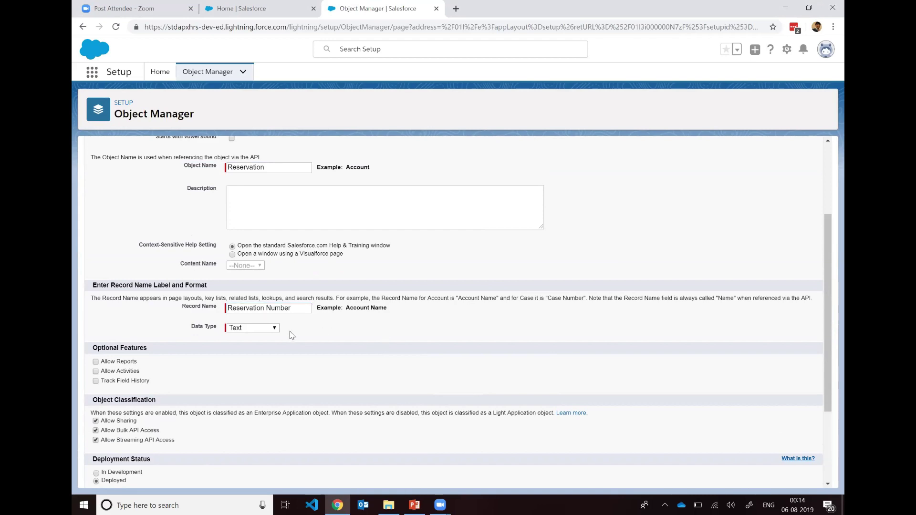
Step: Make the Reservation Number an Auto Number with display format RES-{000000} and starting number 000001
click(268, 328)
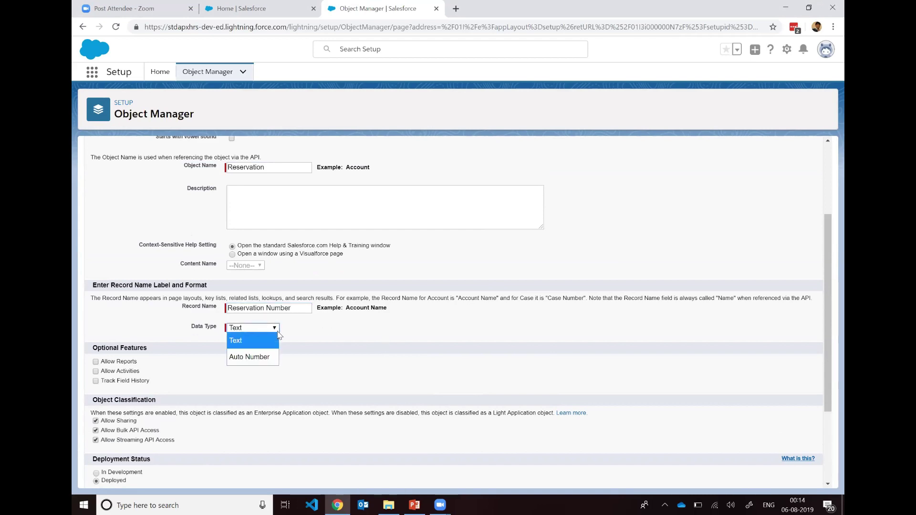
click(266, 357)
click(281, 339)
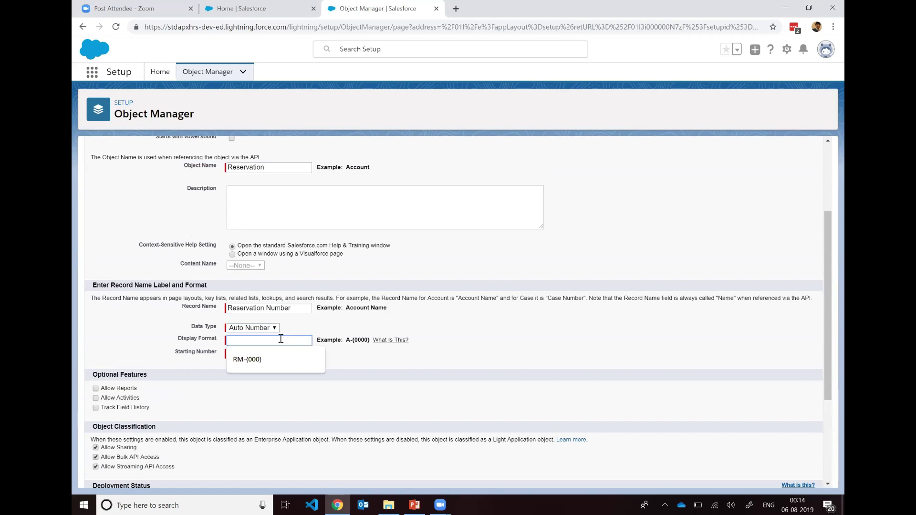
text(RES-)
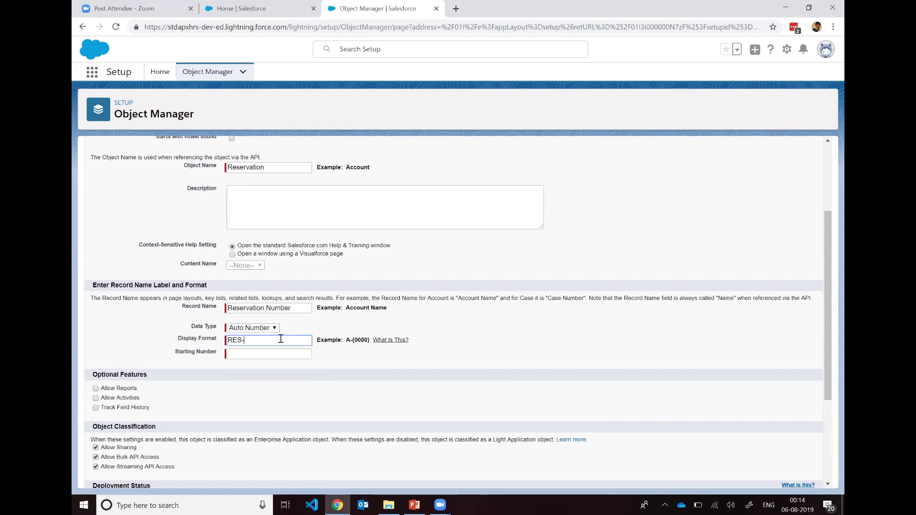
text({}000000)
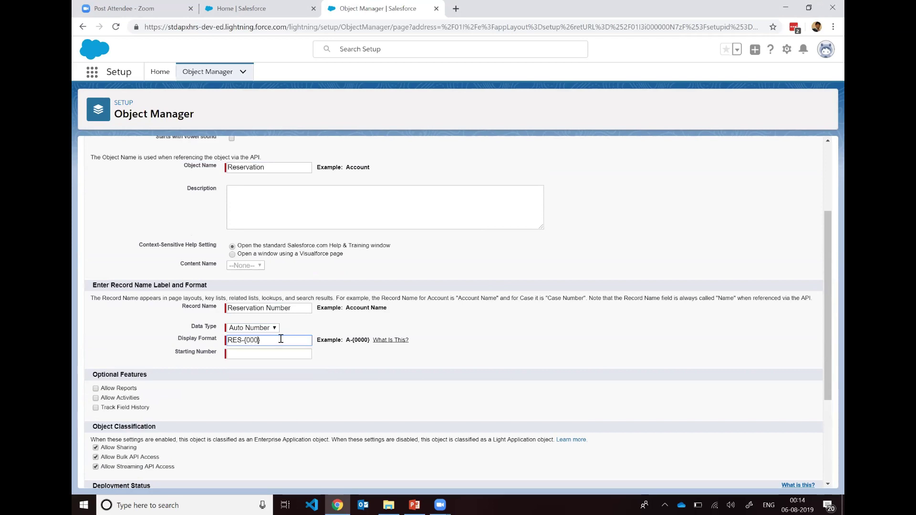
key(Tab)
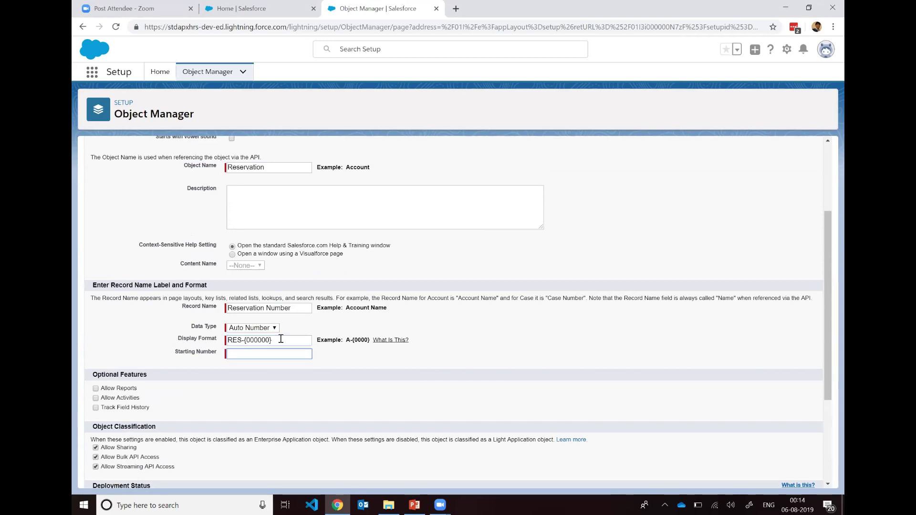
text(00)
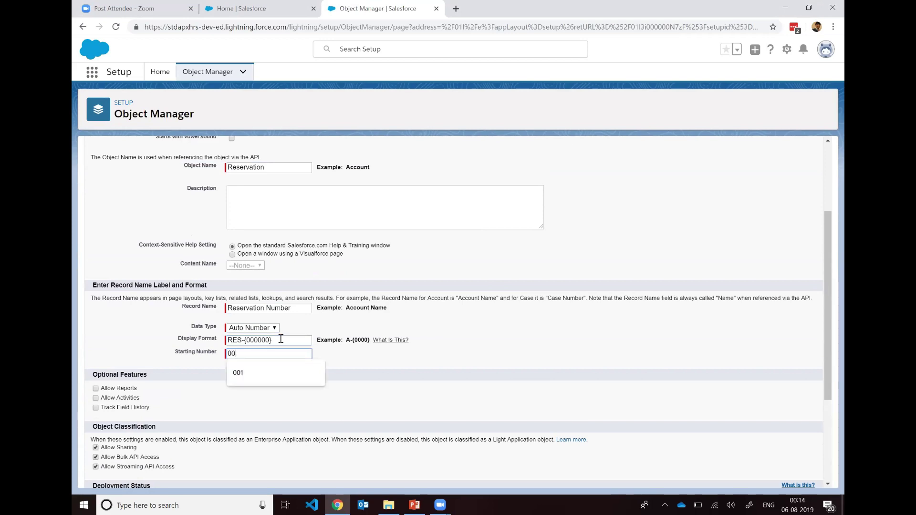
text(0001)
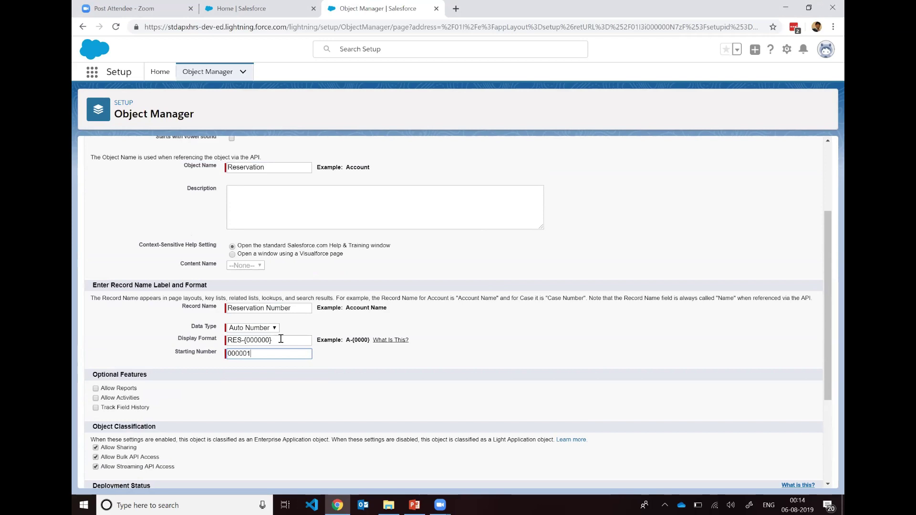
click(422, 346)
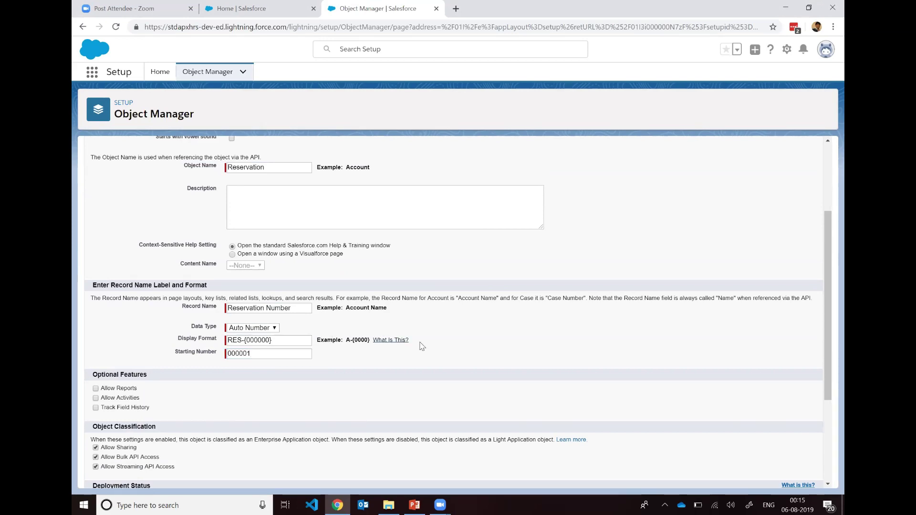
Step: Review the remaining Reservation object settings and save the object
scroll(422, 346, down, 3)
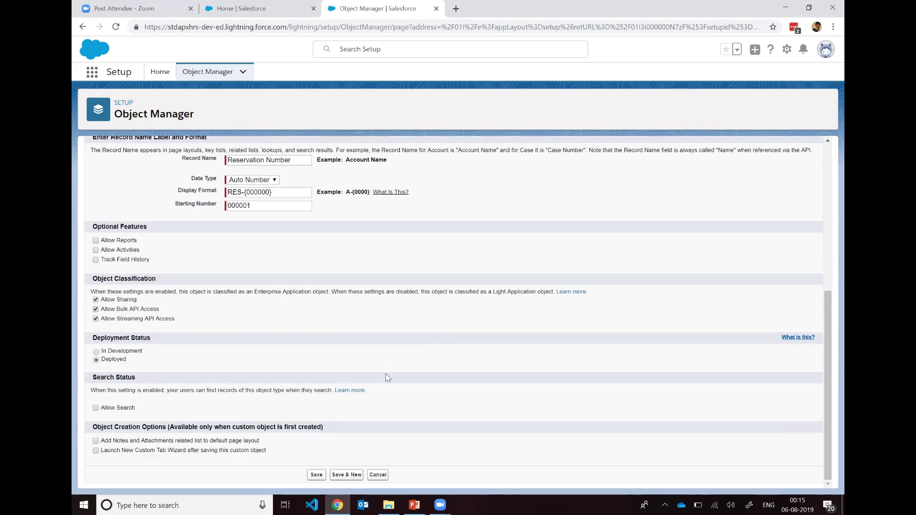
scroll(386, 373, up, 3)
scroll(385, 373, up, 4)
scroll(377, 429, down, 8)
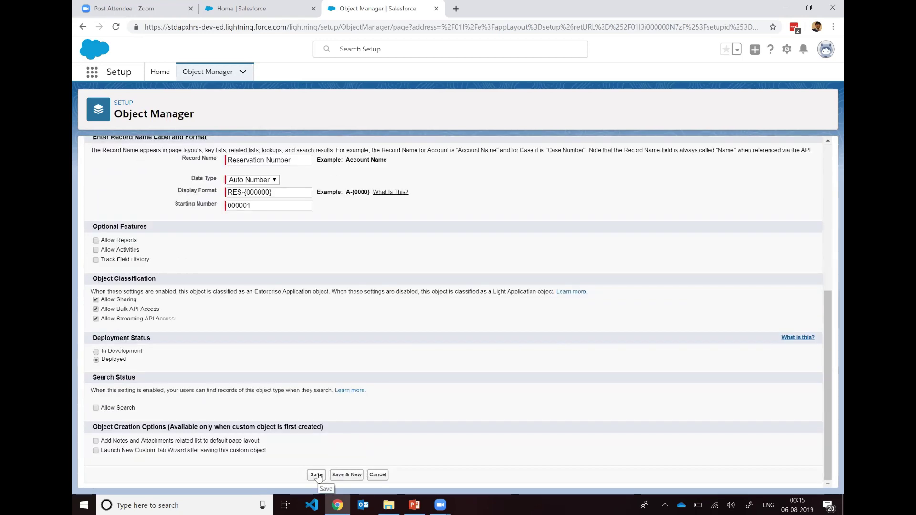
click(316, 475)
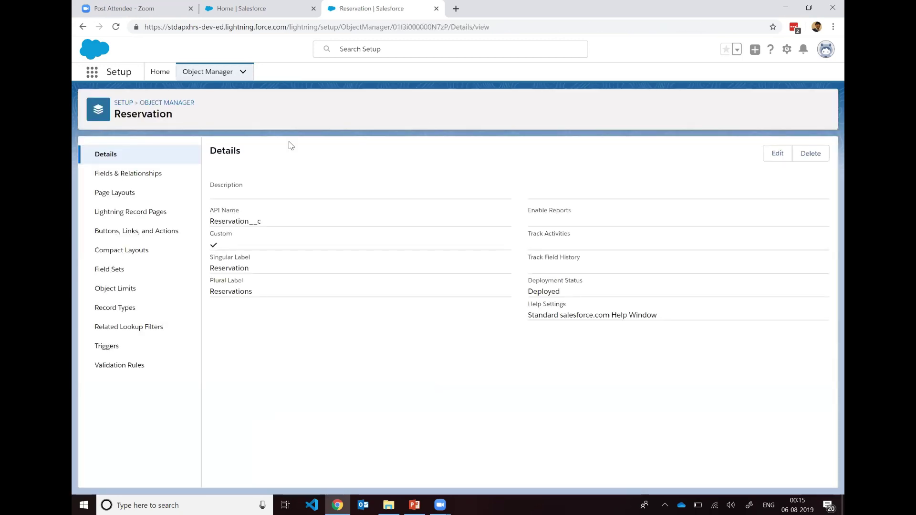
Step: Return to the object list and search it for the Hotel and Room objects
key(alt+Left)
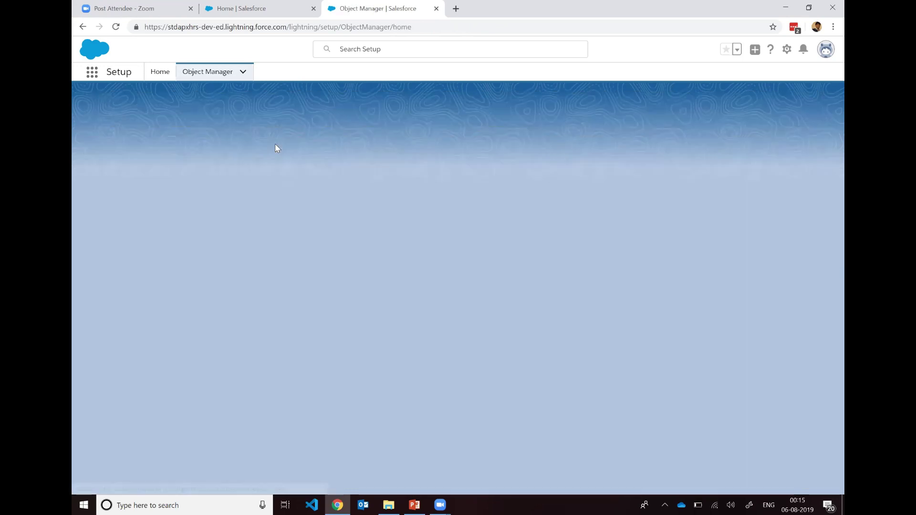
click(630, 110)
text(Hotel)
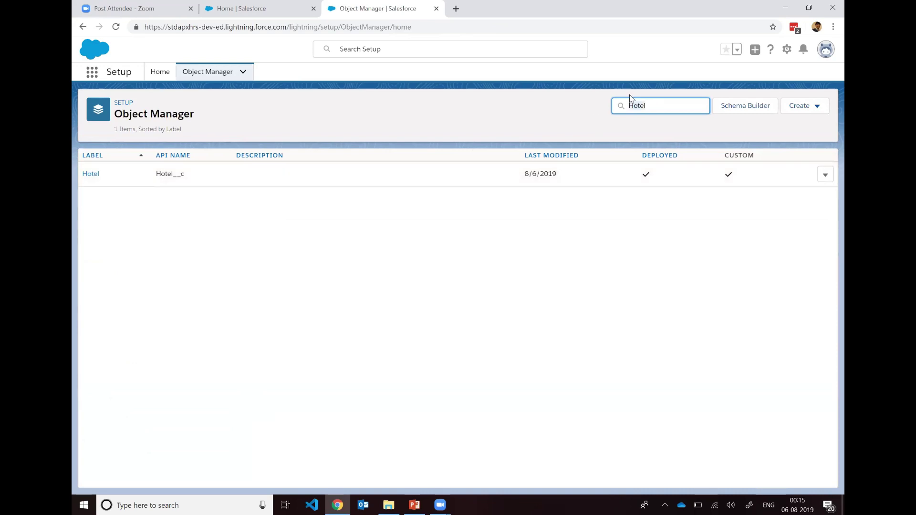
key(ctrl+a)
text(Room)
Step: Search the object list for Reservation, shortening the search term to Reser
key(ctrl+a)
text(Reservato)
key(BackSpace)
text(ion)
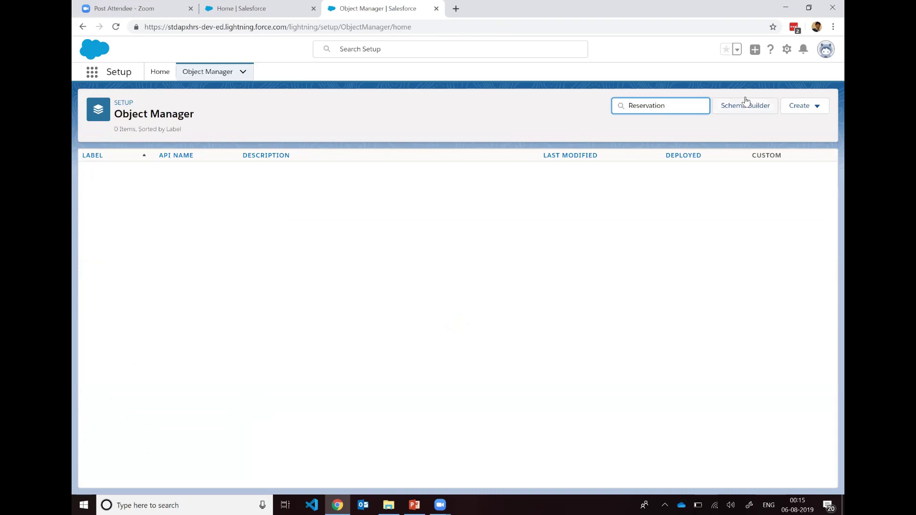
key(BackSpace)
key(BackSpace)
key(BackSpace)
key(BackSpace)
key(BackSpace)
key(BackSpace)
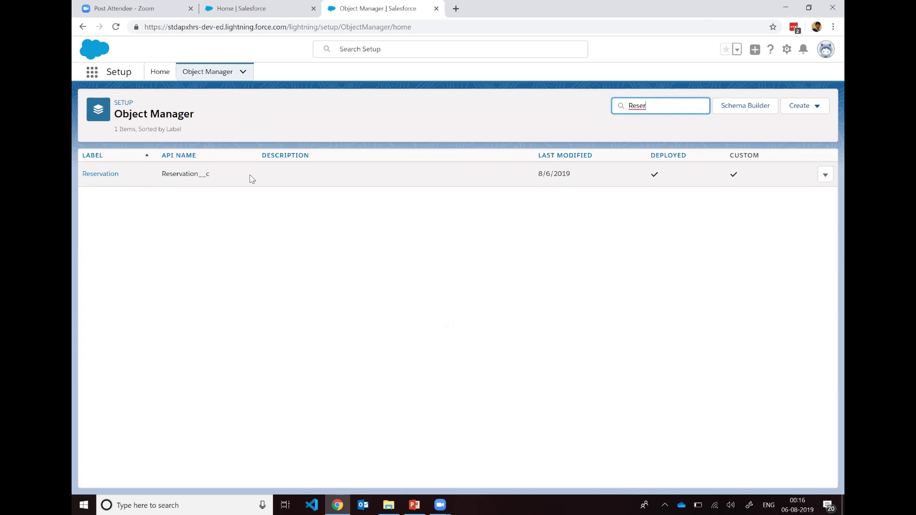
Step: Clear the object search and switch to PowerPoint to check the hotel reservation data model slide
key(ctrl+a)
key(BackSpace)
key(alt+Tab)
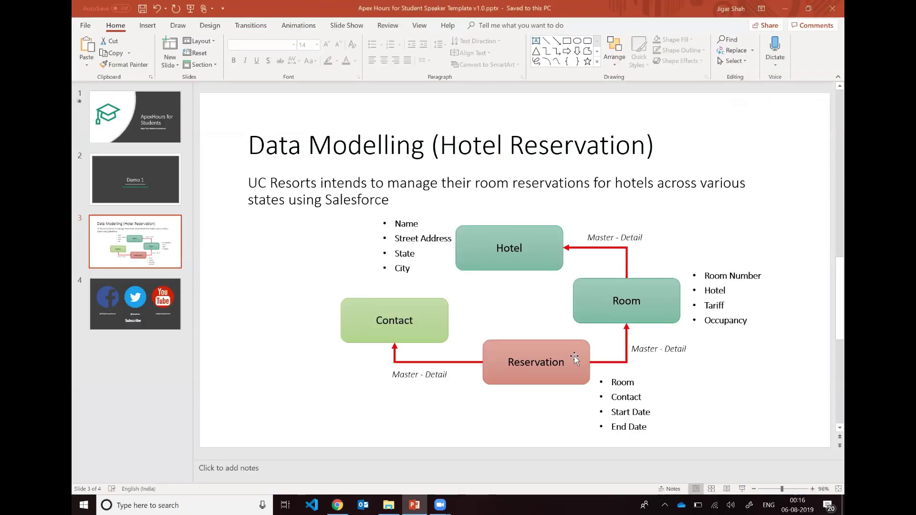
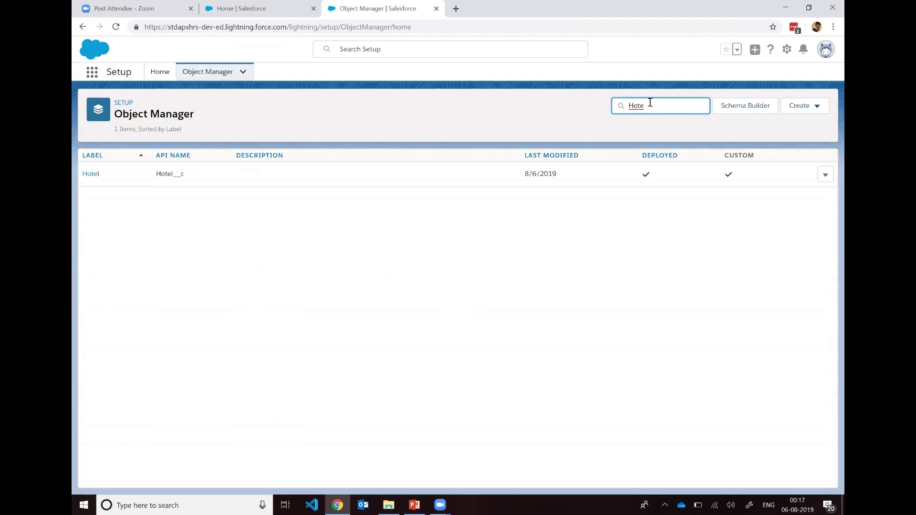
Step: Open the Hotel object's fields and relationships, and briefly try the field search before clearing it
click(86, 176)
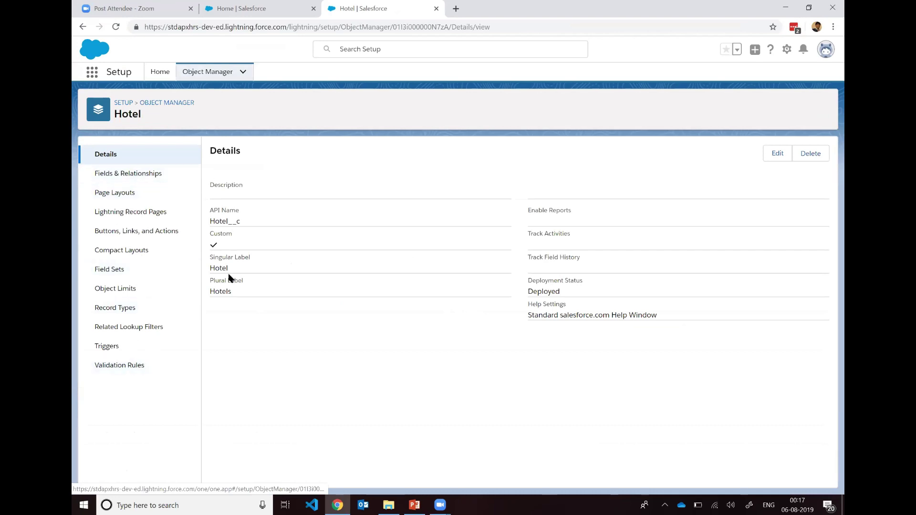
click(146, 175)
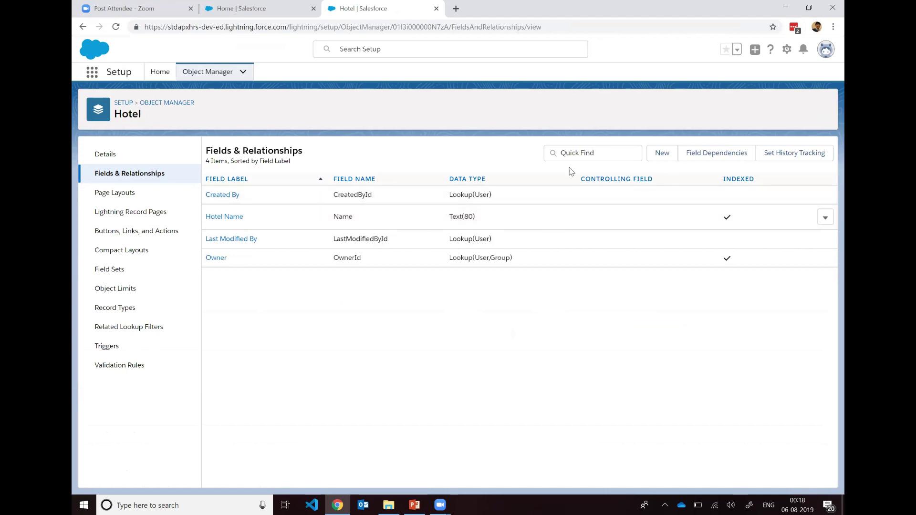
click(576, 155)
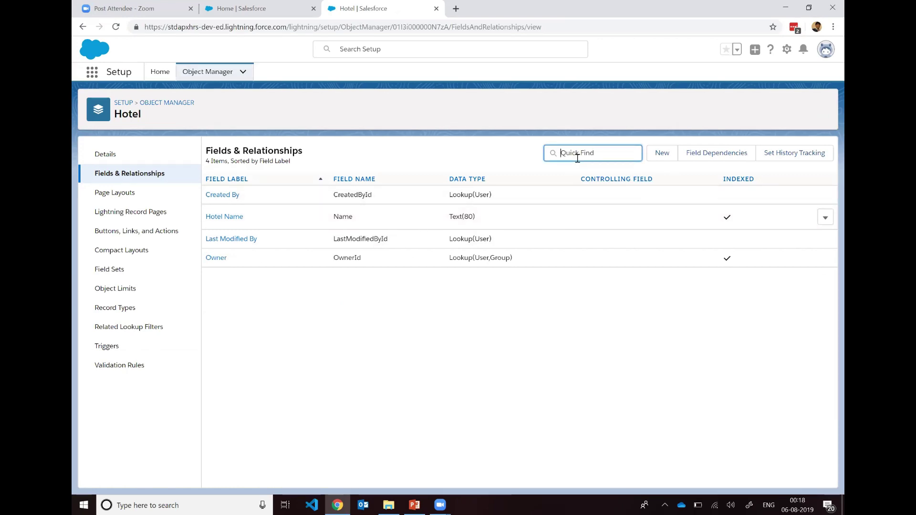
text(O)
key(BackSpace)
key(BackSpace)
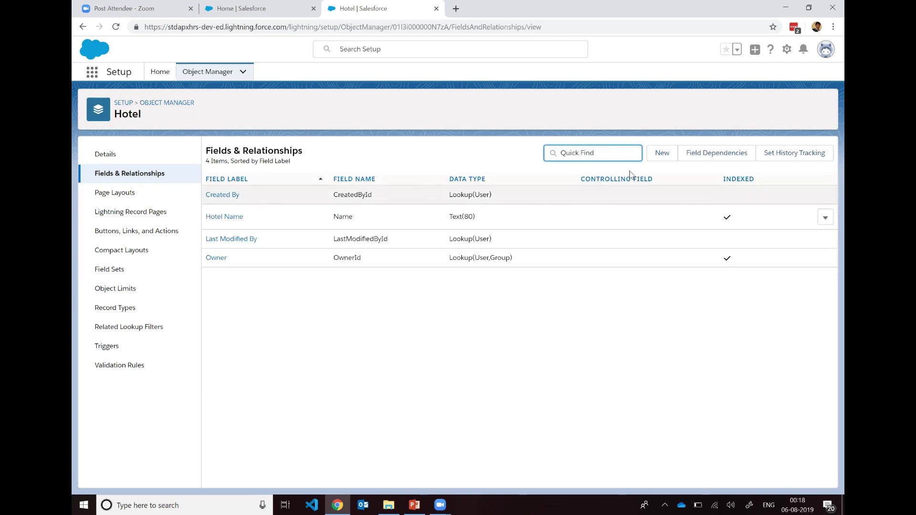
Step: Start a new custom field on the Hotel object with the Text data type
click(663, 154)
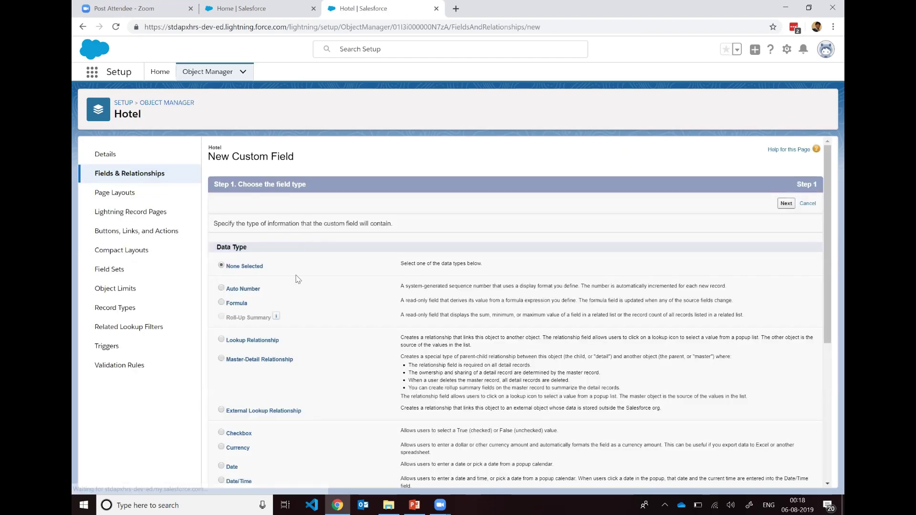
scroll(301, 296, down, 3)
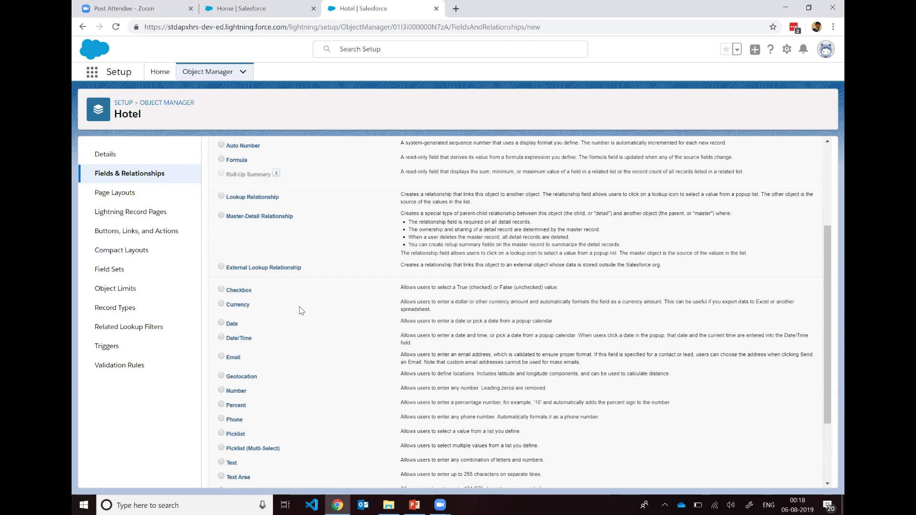
scroll(301, 310, up, 2)
scroll(301, 310, down, 4)
click(222, 364)
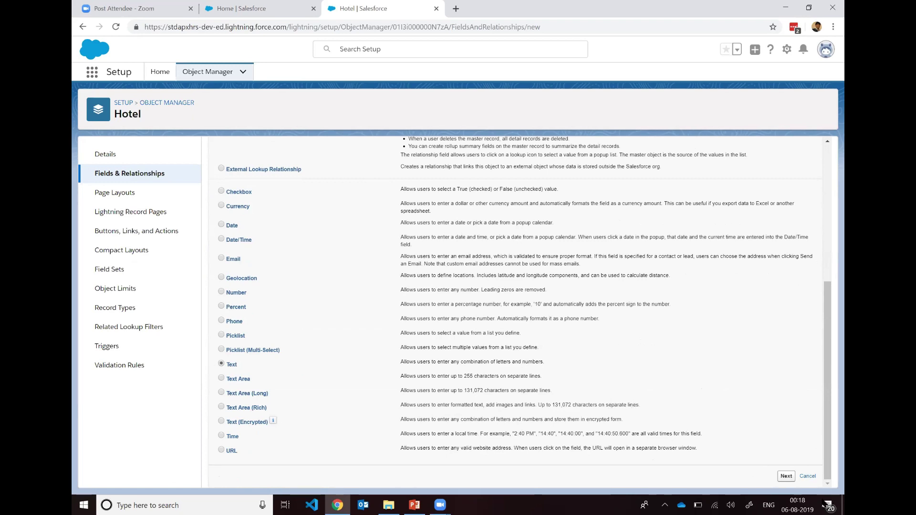
click(786, 476)
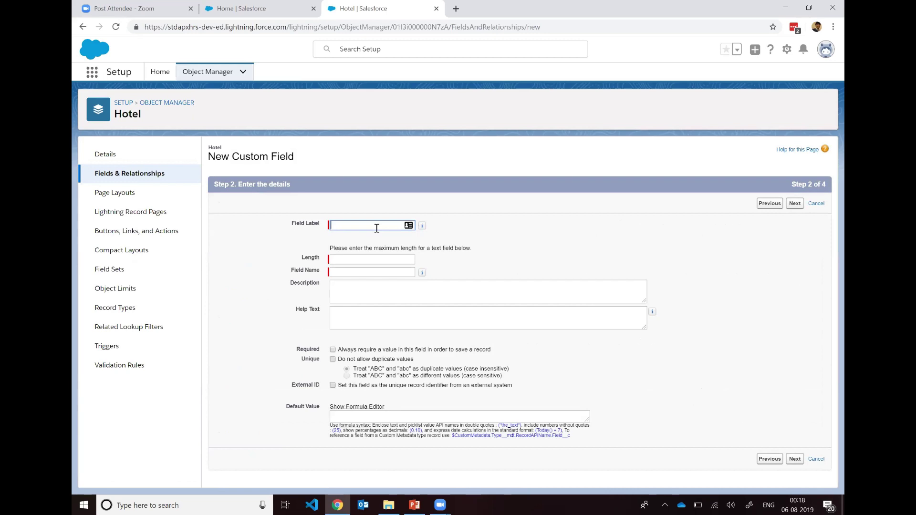
Step: Label the field Street Address with a length of 255, make it required, and continue to field-level security
text(eet Address)
key(Tab)
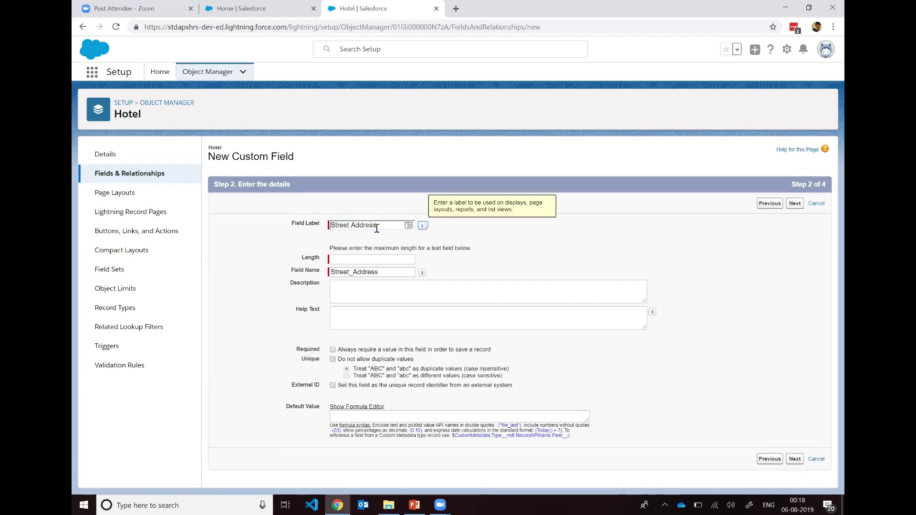
click(362, 261)
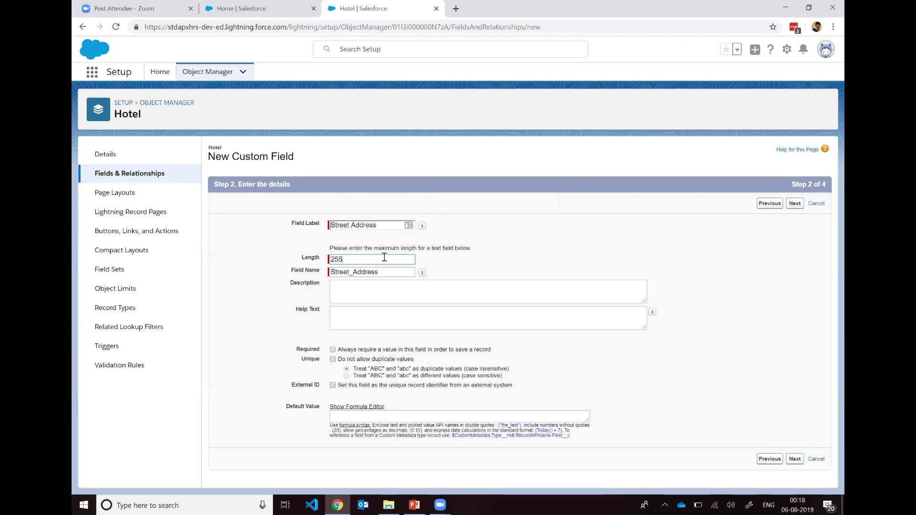
click(539, 288)
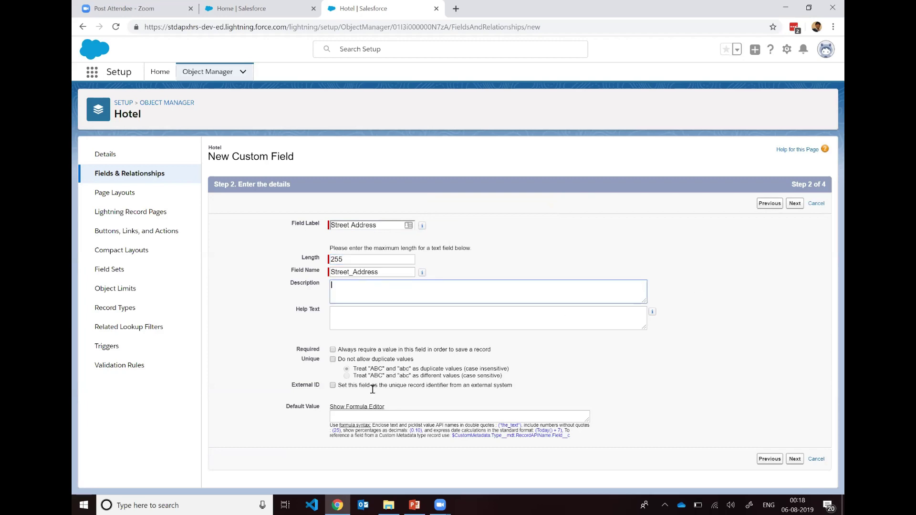
click(333, 351)
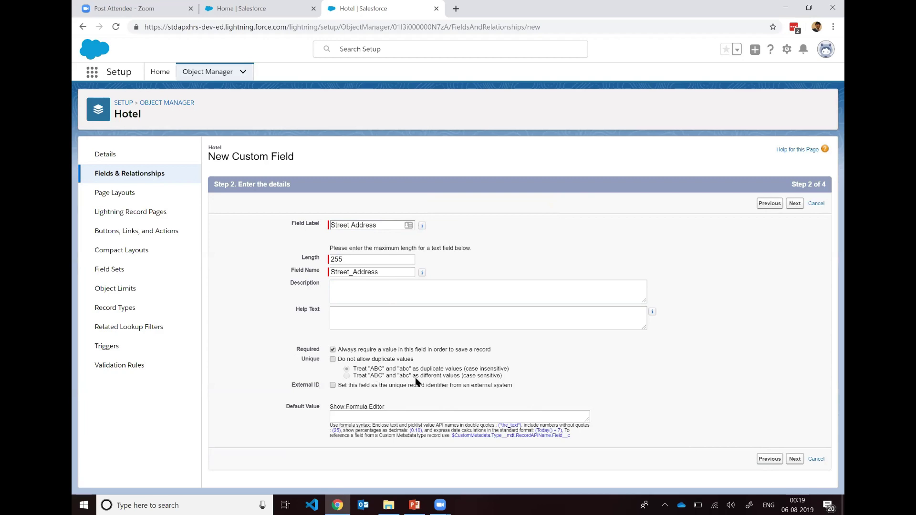
click(794, 459)
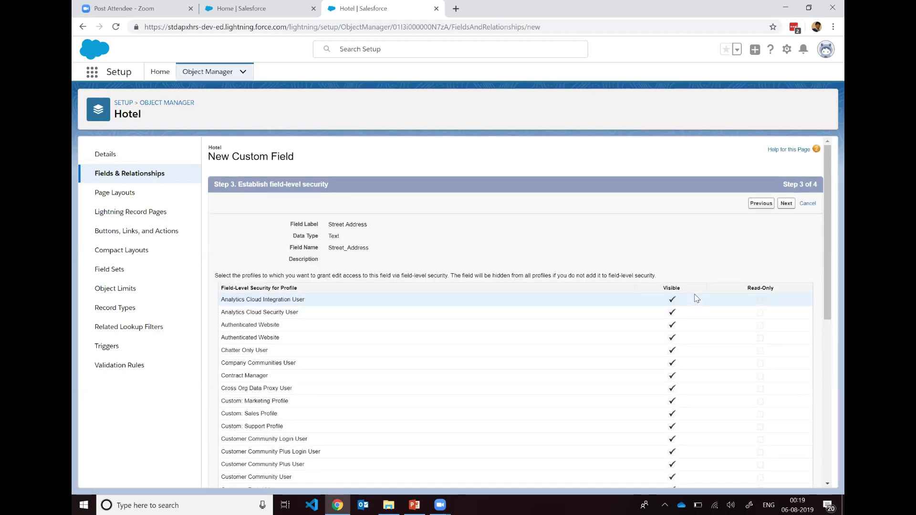
Step: Review the profile visibility, keep the field on the Hotel Layout, and save it while starting another new field
scroll(696, 298, down, 7)
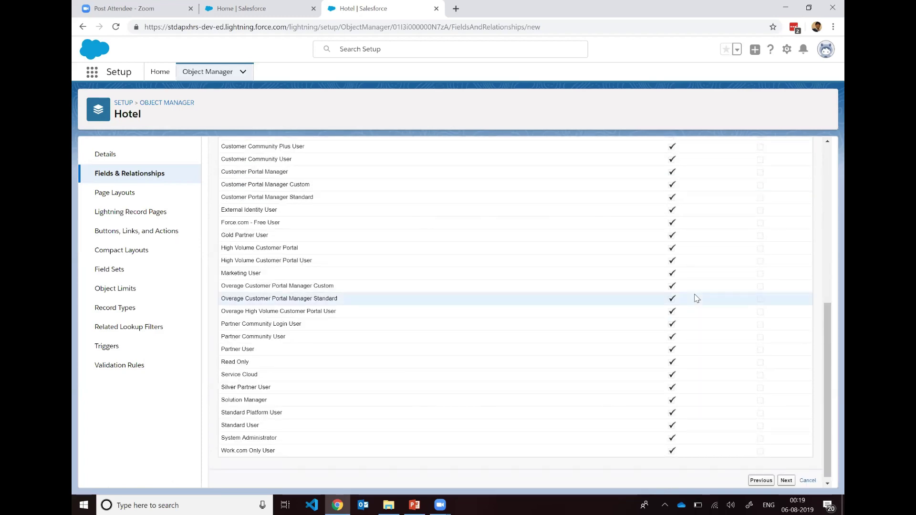
scroll(696, 298, up, 3)
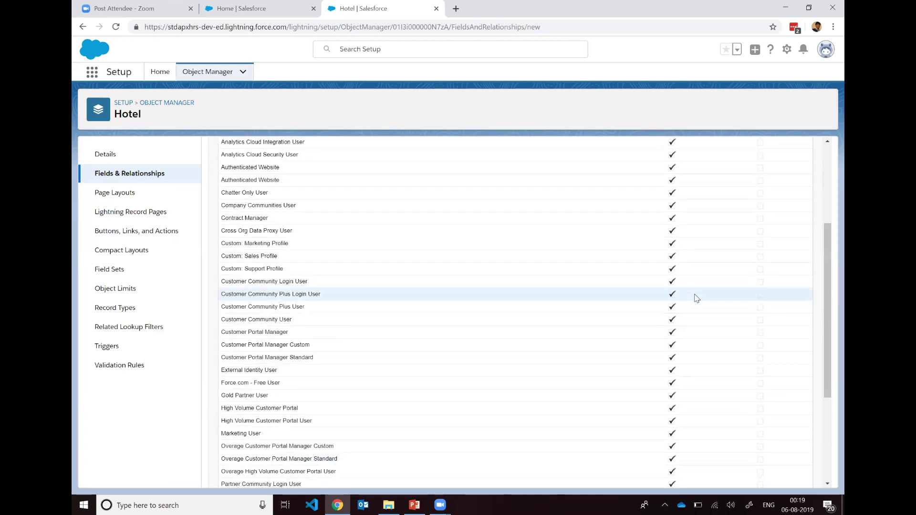
scroll(696, 298, up, 3)
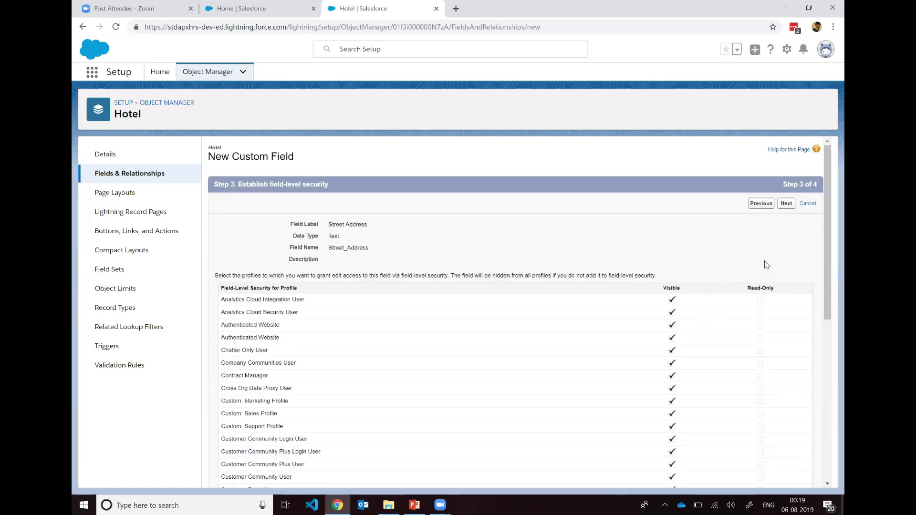
click(790, 207)
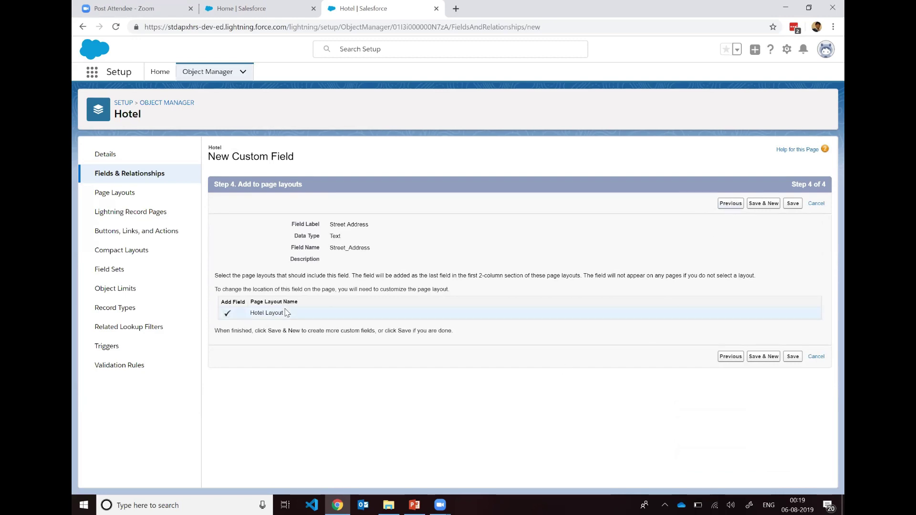
click(772, 206)
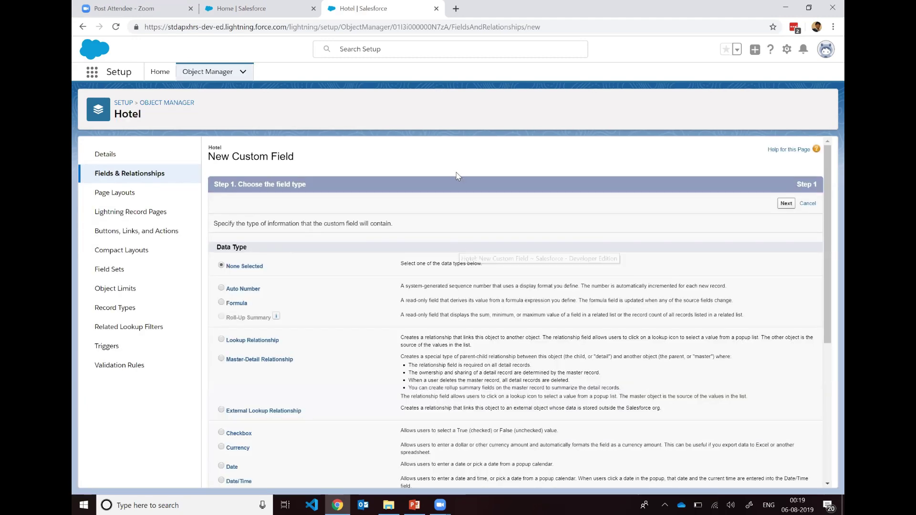
Step: Consult the hotel data model slide in PowerPoint, return to Salesforce, and choose the Picklist data type for the new Hotel field
key(alt+Tab)
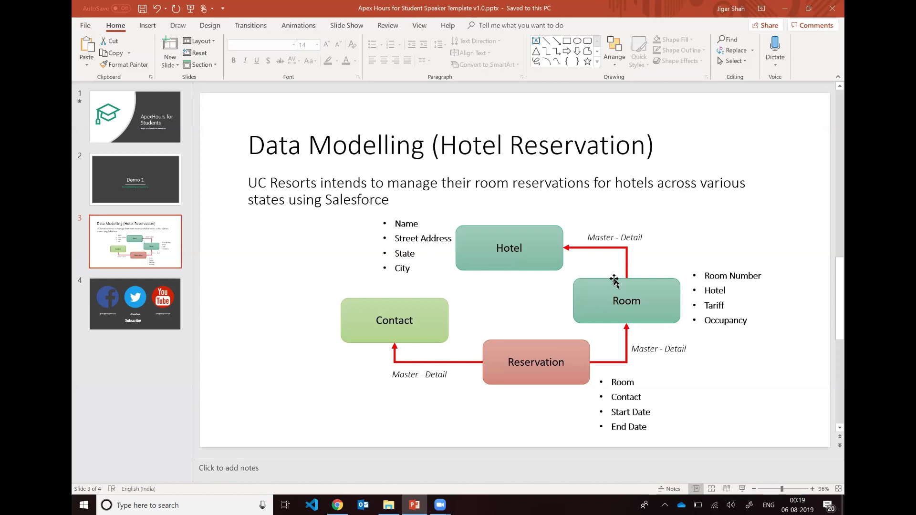
key(alt+Tab)
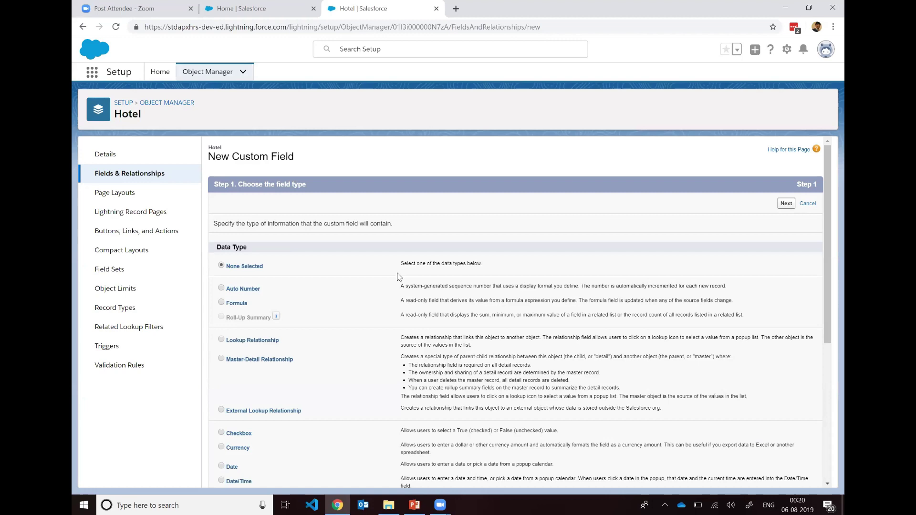
key(alt+Tab)
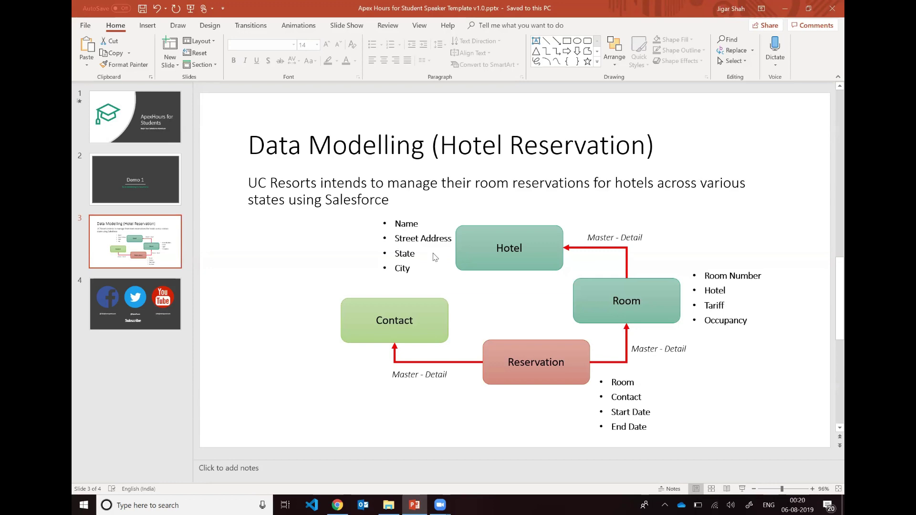
key(alt+Tab)
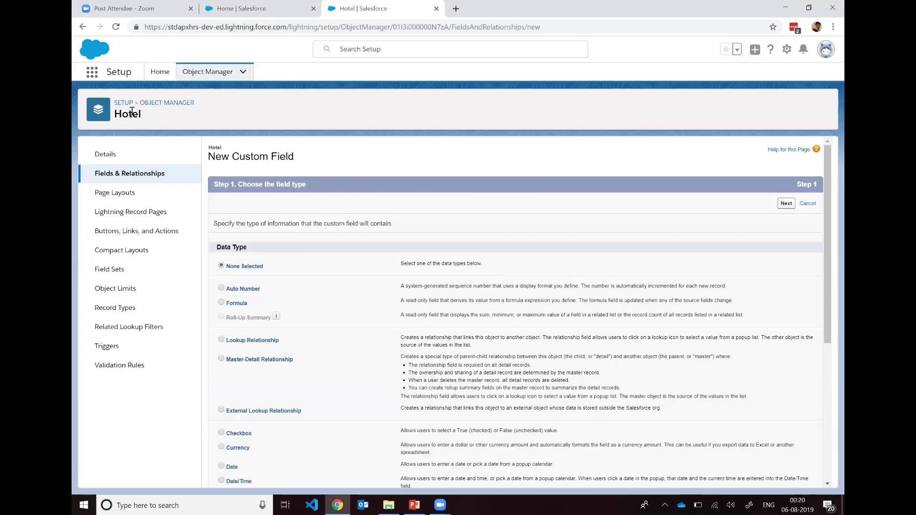
scroll(408, 255, down, 5)
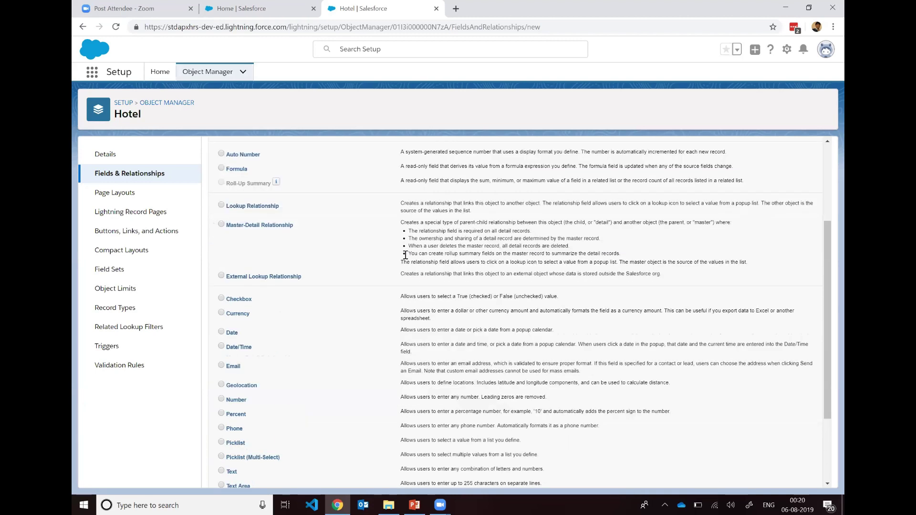
click(221, 335)
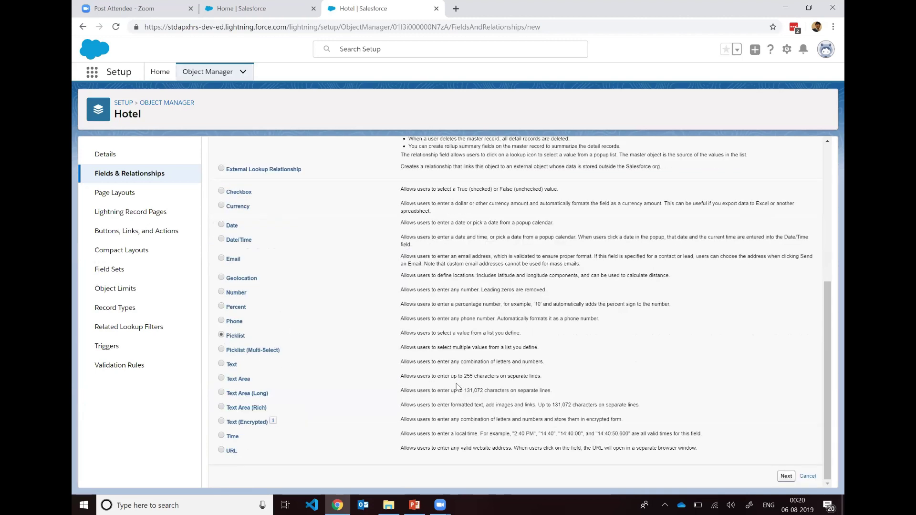
click(785, 476)
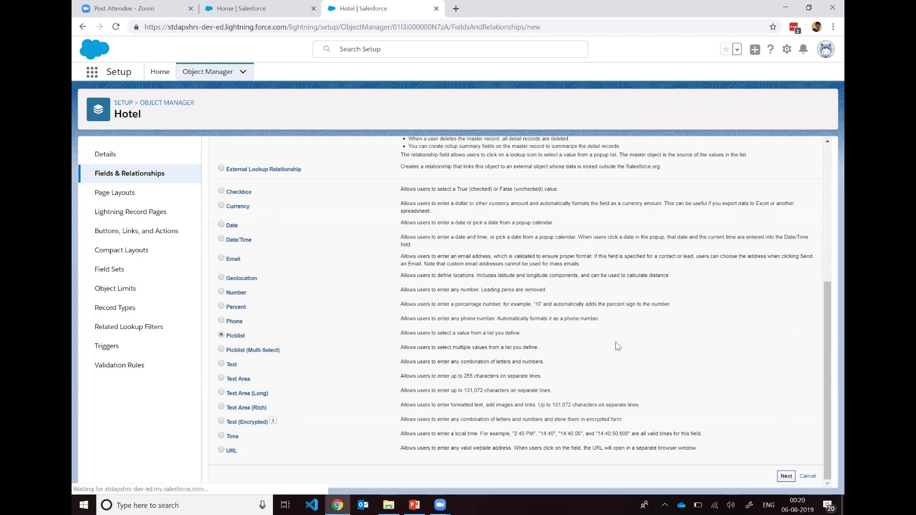
Step: Label the picklist field State and choose to enter its values manually, one per line
click(383, 222)
click(382, 223)
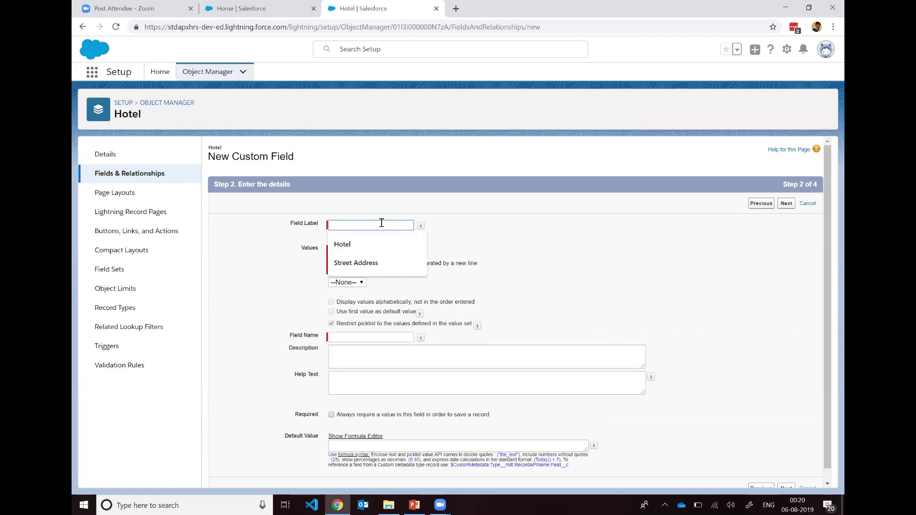
text(State)
key(Tab)
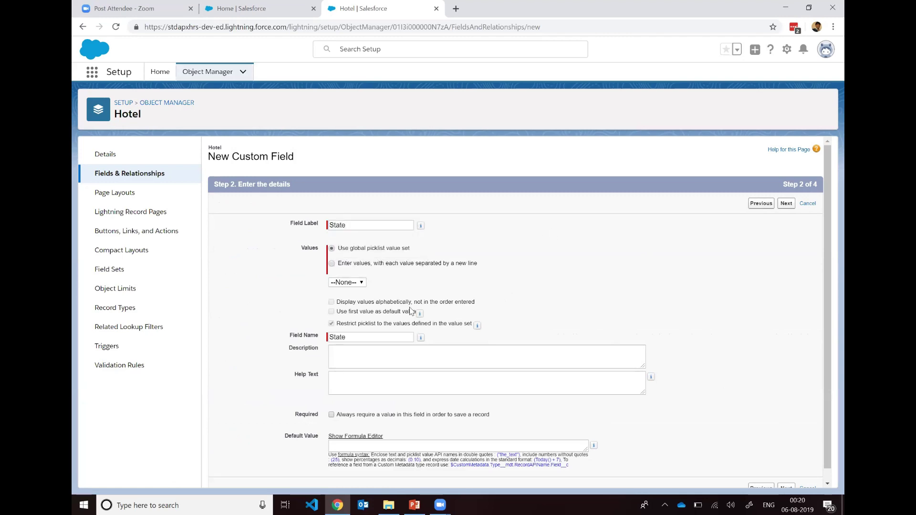
click(333, 263)
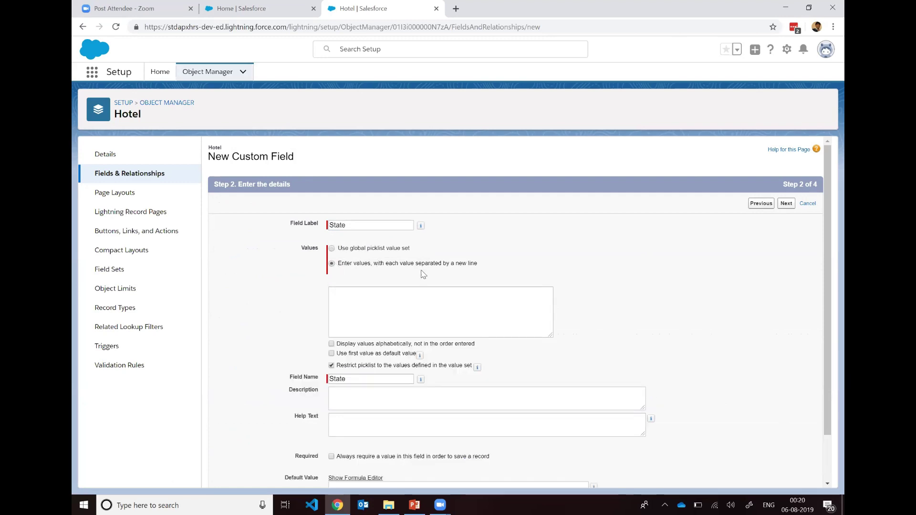
Step: Enter the State values Maharashtra, Karnataka and Rajasthan, use the first value as default, and continue to field-level security
click(455, 301)
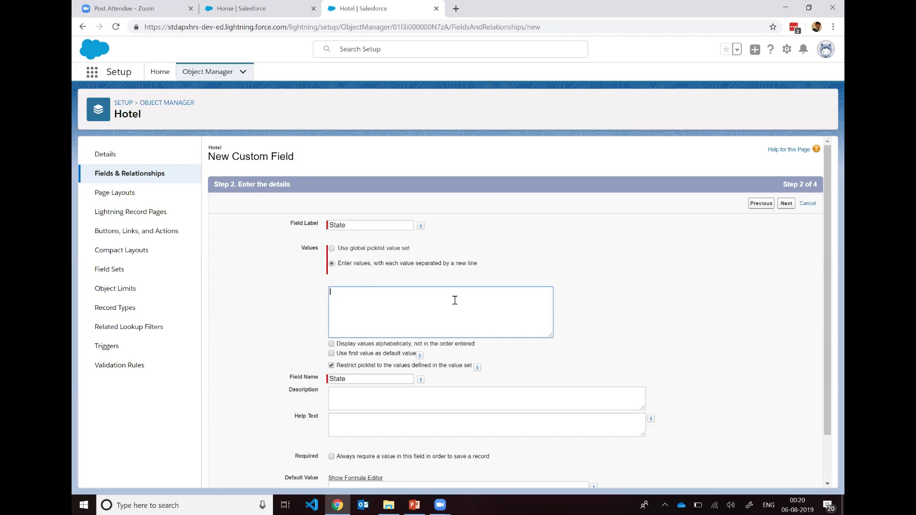
text(Maharashtra)
key(Tab)
click(455, 300)
text(Karnataka)
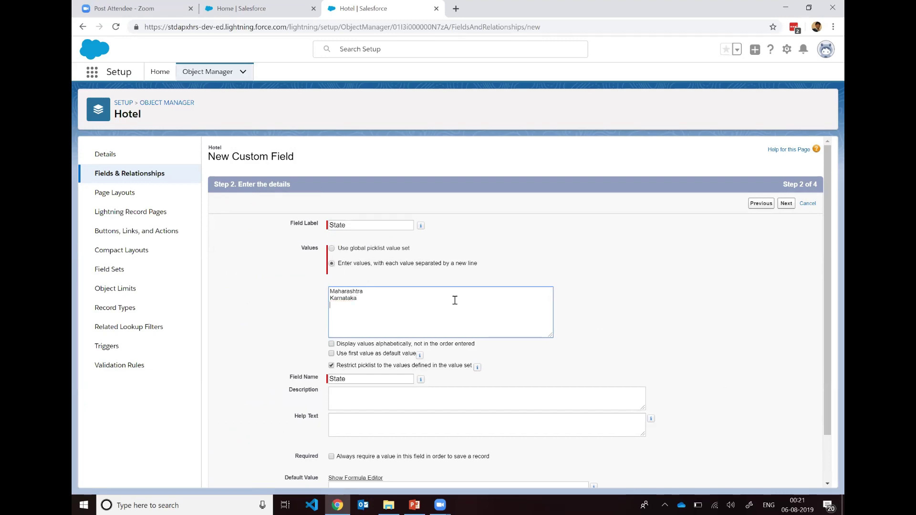
text(Rajaa)
text(than)
scroll(606, 301, down, 2)
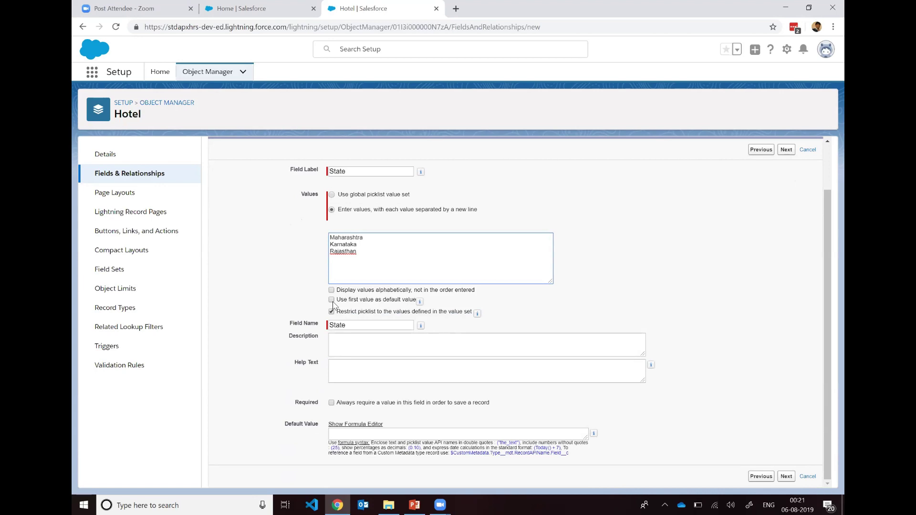
click(332, 300)
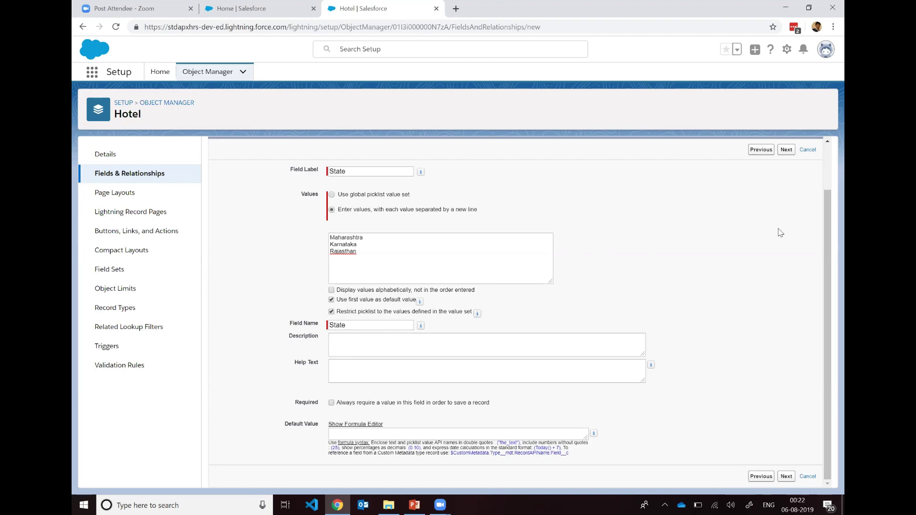
click(787, 150)
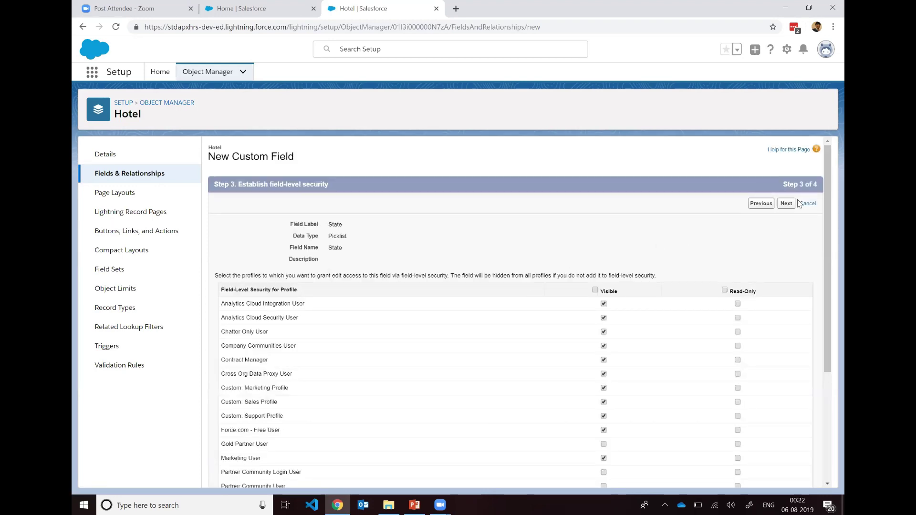
Step: Review the State field's profile visibility, keep it on the Hotel Layout, and save it while starting another new field
scroll(777, 247, down, 2)
scroll(777, 247, down, 1)
scroll(777, 246, up, 3)
scroll(779, 243, down, 4)
scroll(779, 241, up, 3)
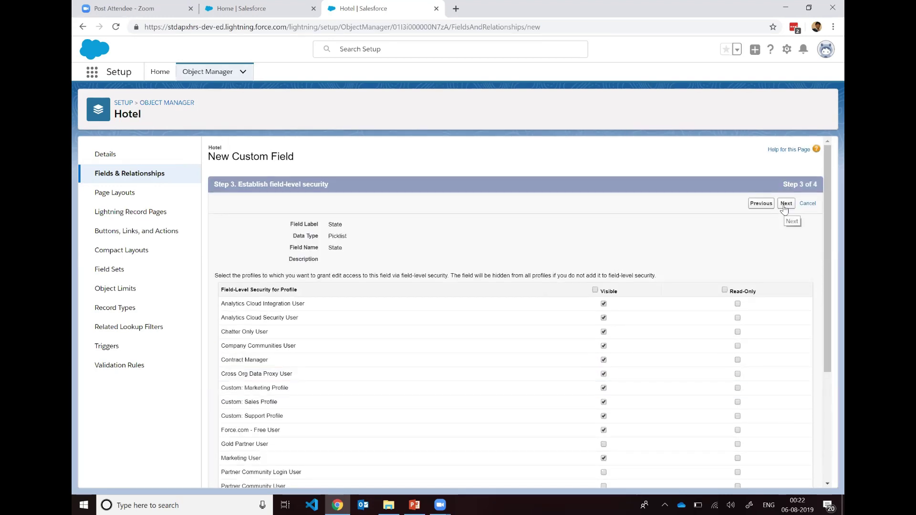
click(785, 206)
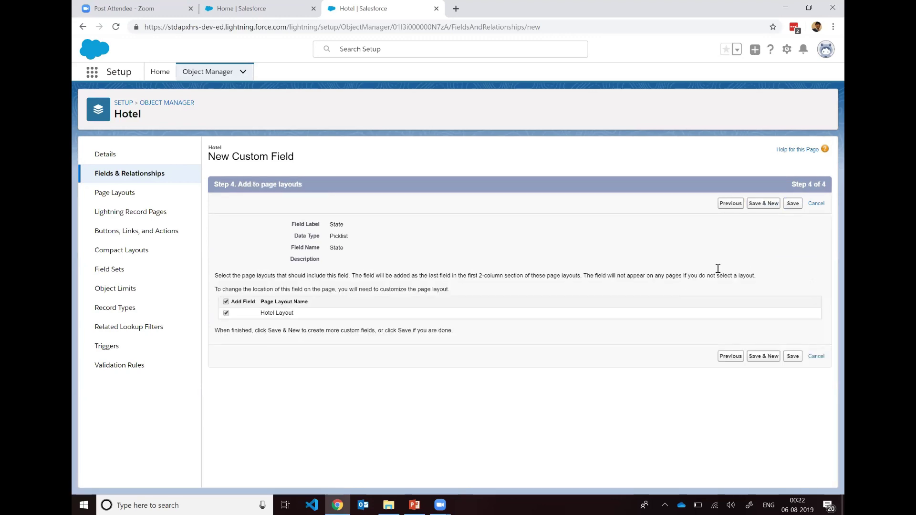
click(761, 209)
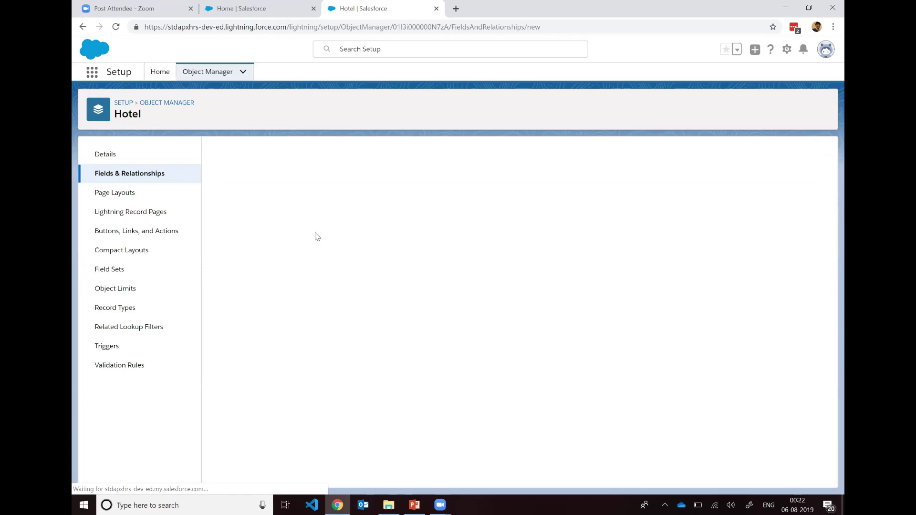
Step: Choose the Picklist data type for the next Hotel field and proceed to its details
scroll(284, 309, down, 3)
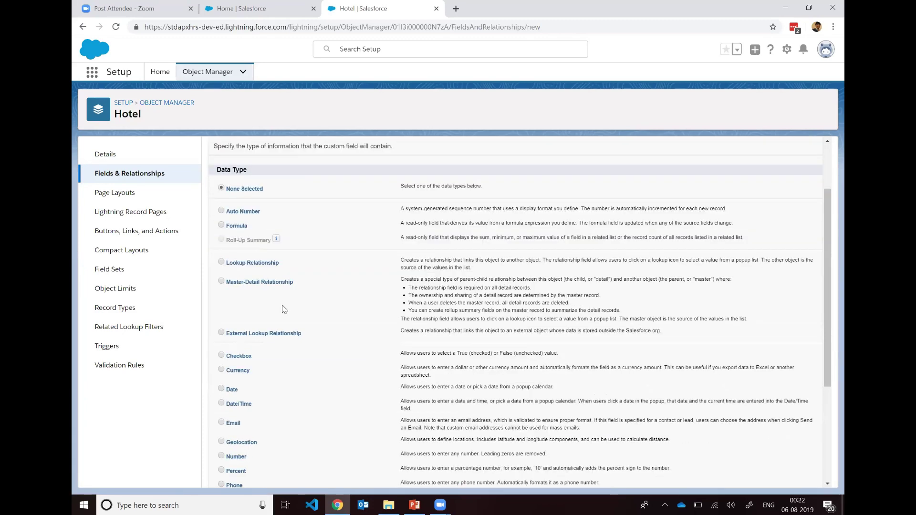
scroll(284, 309, down, 3)
click(221, 335)
click(782, 477)
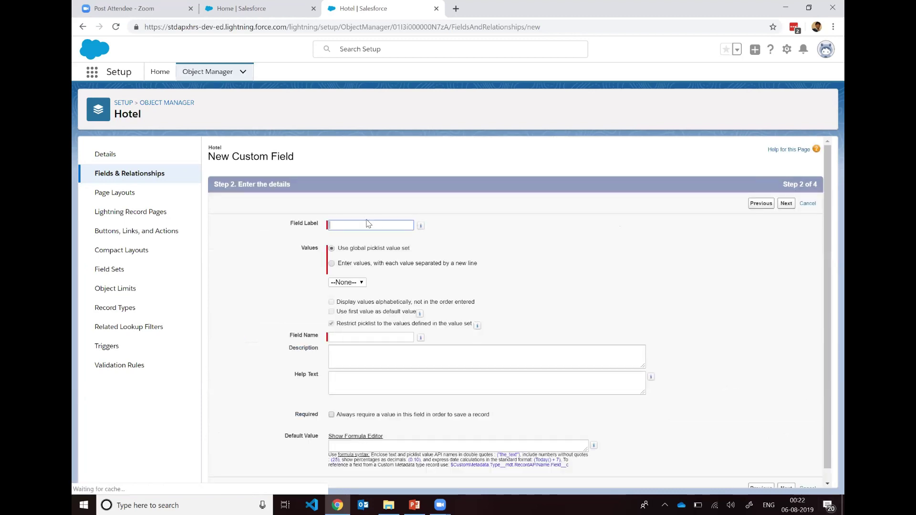
Step: Label the new picklist field City and switch its values to manual entry, one per line
click(367, 224)
text(City)
click(495, 237)
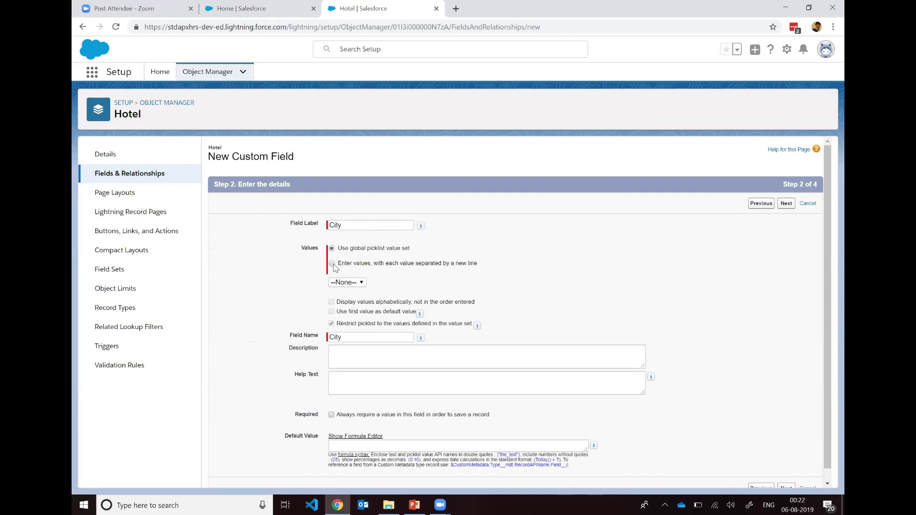
click(332, 263)
Step: Enter the City values Mumbai, Pune, Bangalore, Mysore, Jaipur and Udaipur on separate lines, and continue to field-level security
click(366, 291)
text(Mumbai)
key(Return)
text(Pu)
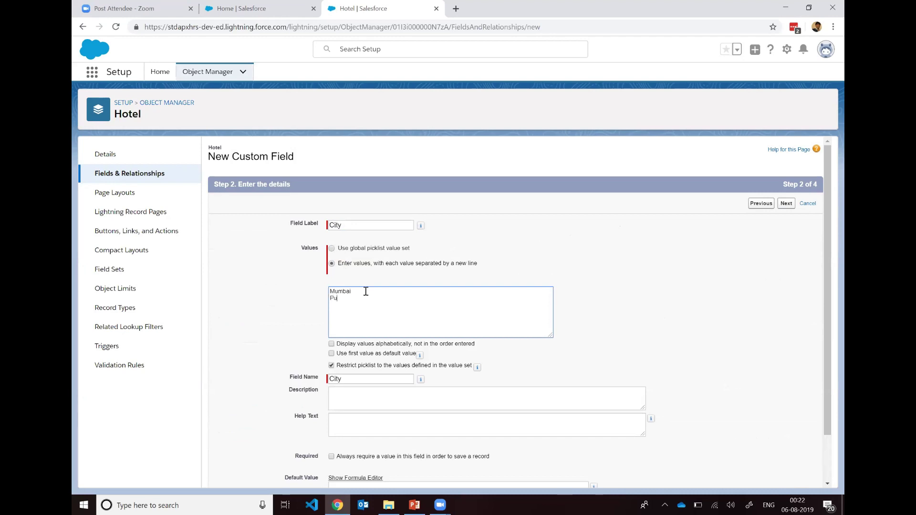
text(ne)
key(Return)
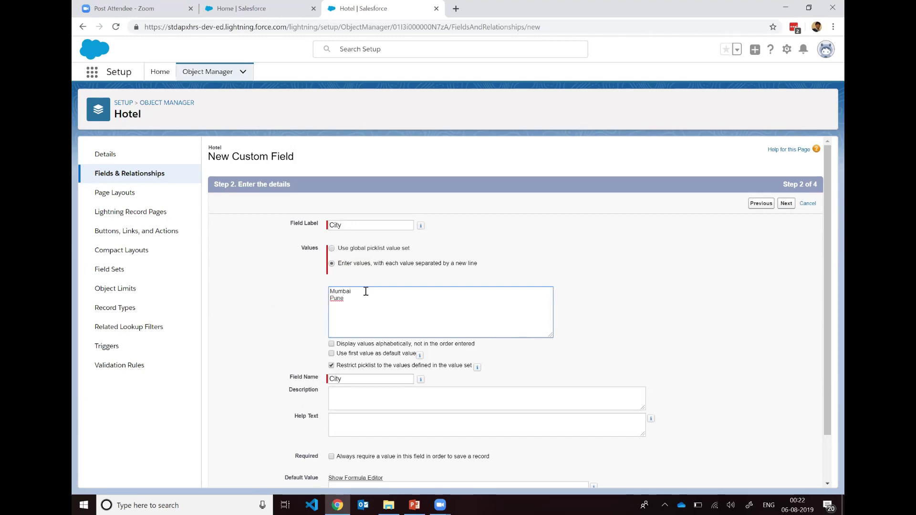
text(Bangalore)
key(Return)
text(Mysore)
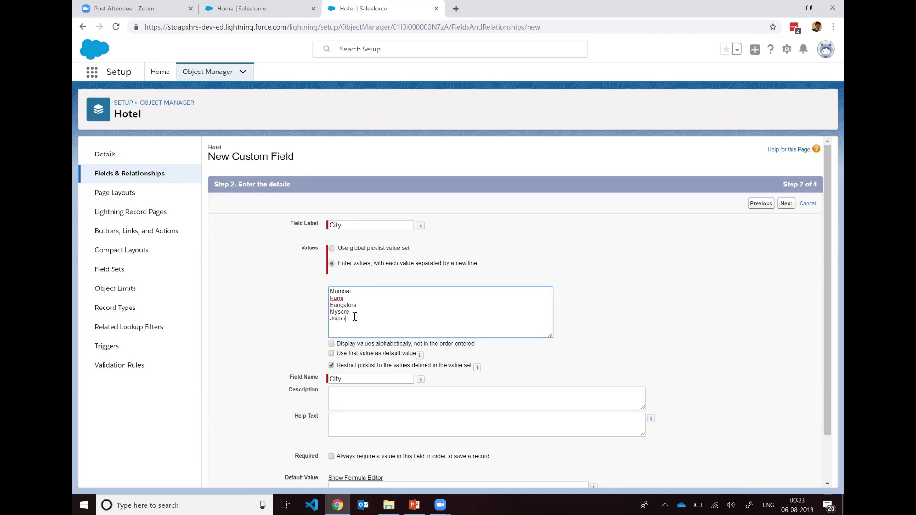
text(Jaipur)
key(Return)
text(Udaipur)
scroll(570, 331, down, 2)
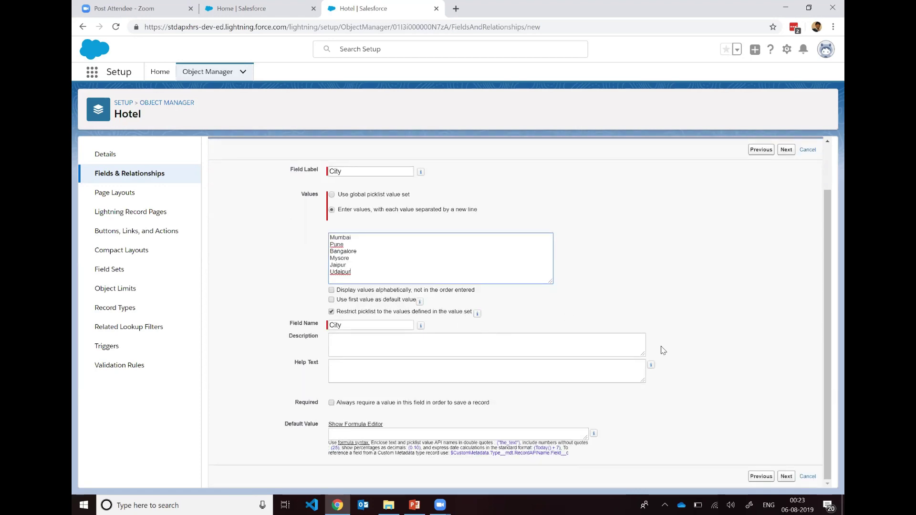
scroll(687, 315, up, 2)
click(786, 204)
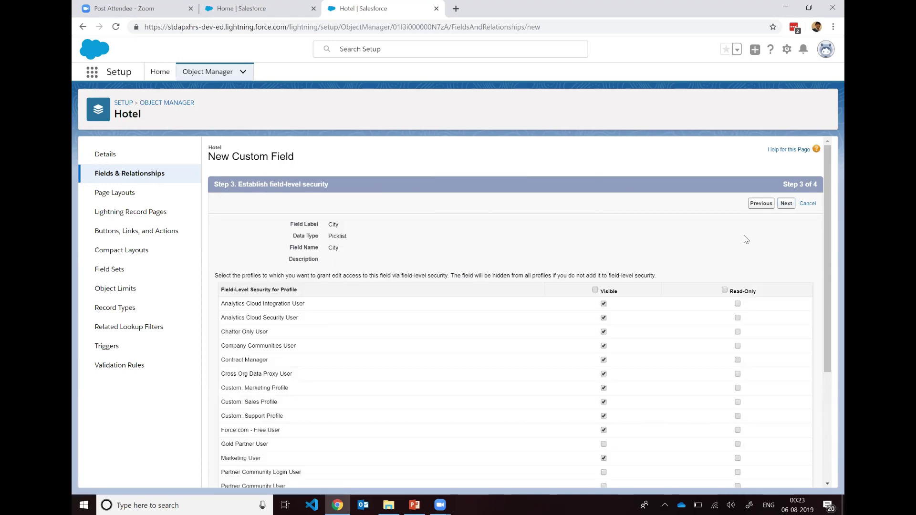
Step: Accept the City field's default profile visibility, keep it on the Hotel Layout, and save the field
scroll(745, 238, down, 4)
scroll(745, 239, up, 4)
click(783, 205)
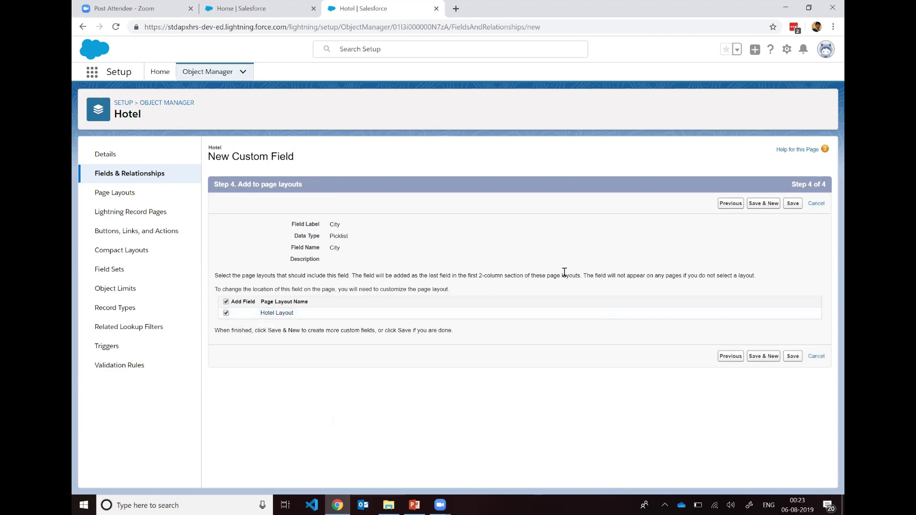
click(793, 207)
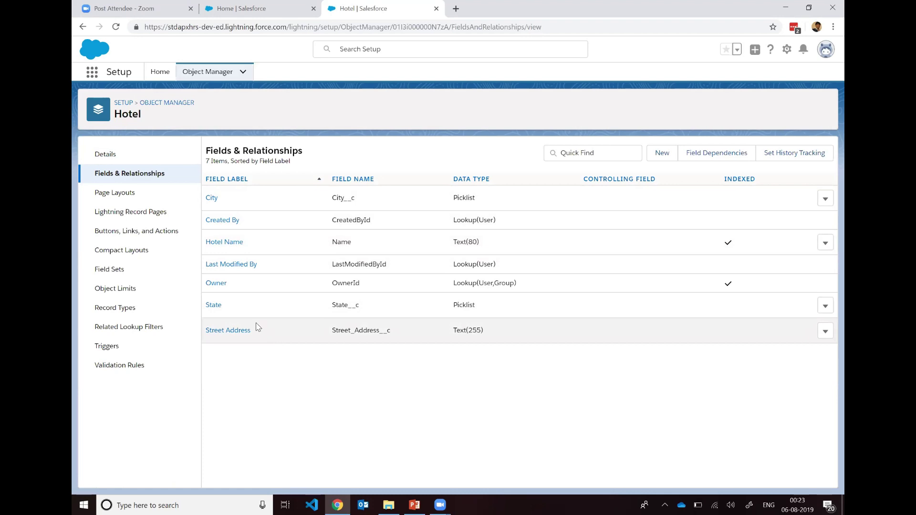
Step: Create a Hotel field dependency with State as the controlling field and City as the dependent field, and continue to its value matrix
click(724, 158)
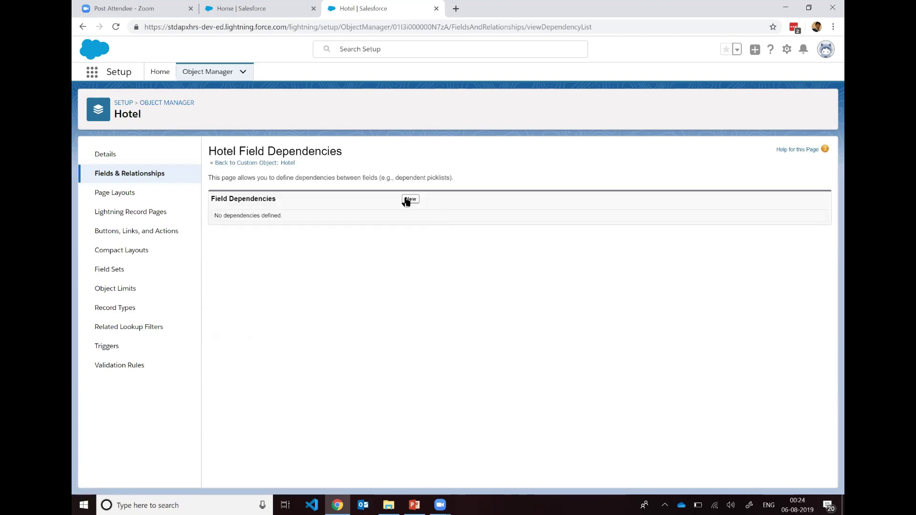
click(410, 199)
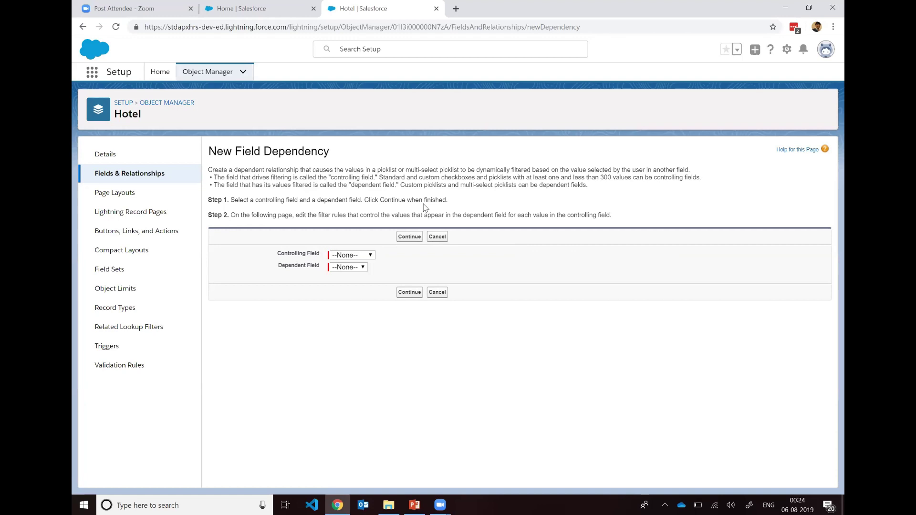
click(352, 256)
click(359, 320)
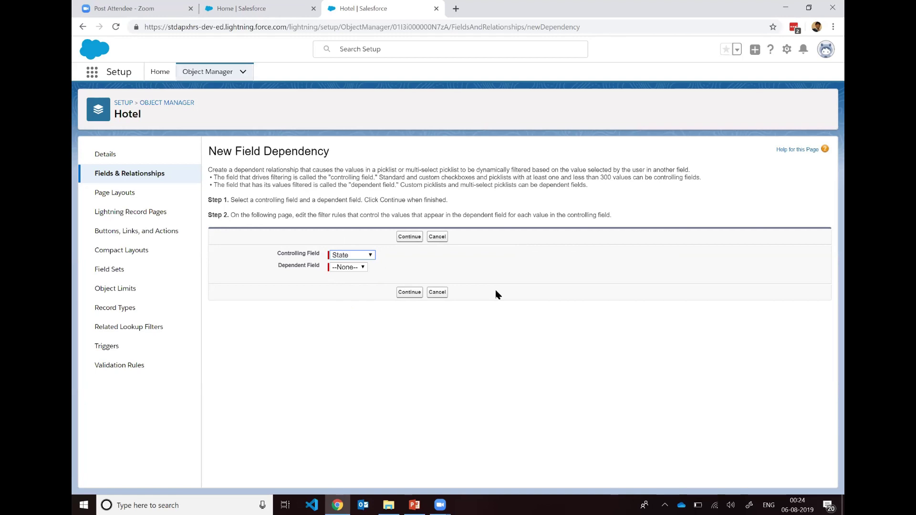
click(351, 270)
click(339, 296)
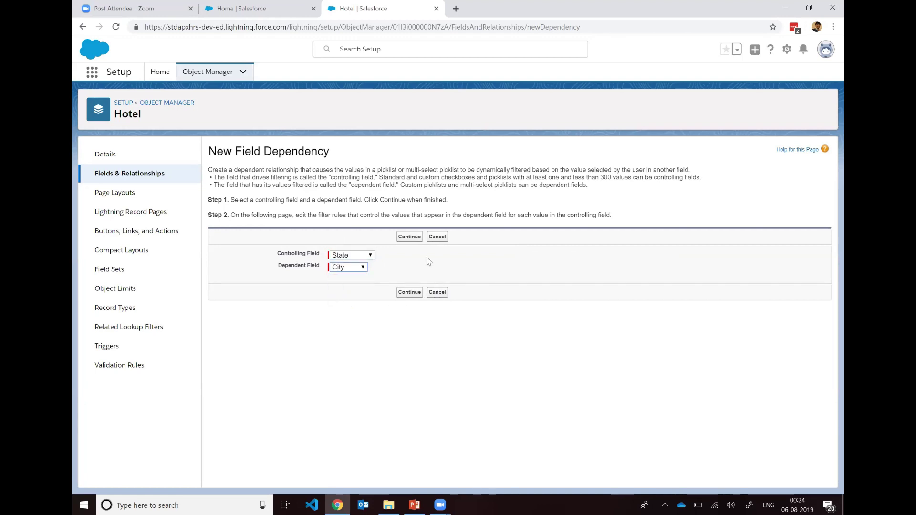
click(411, 238)
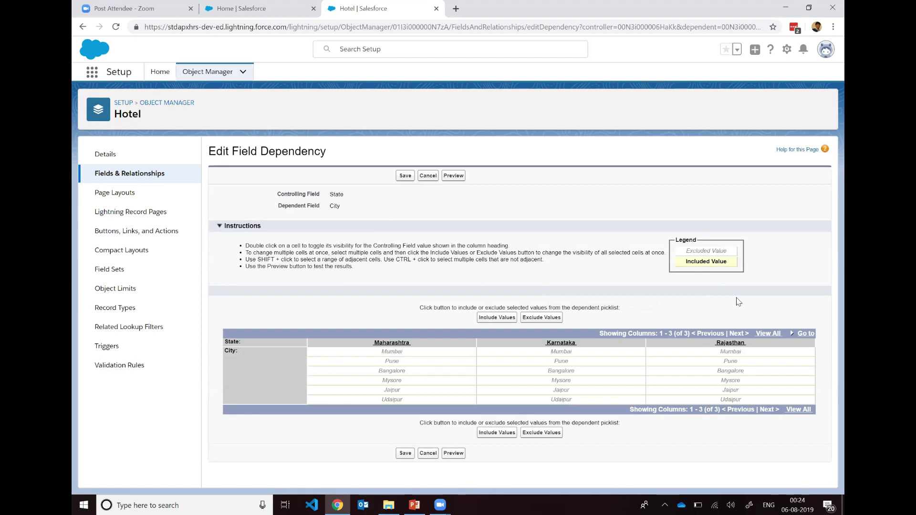
click(395, 353)
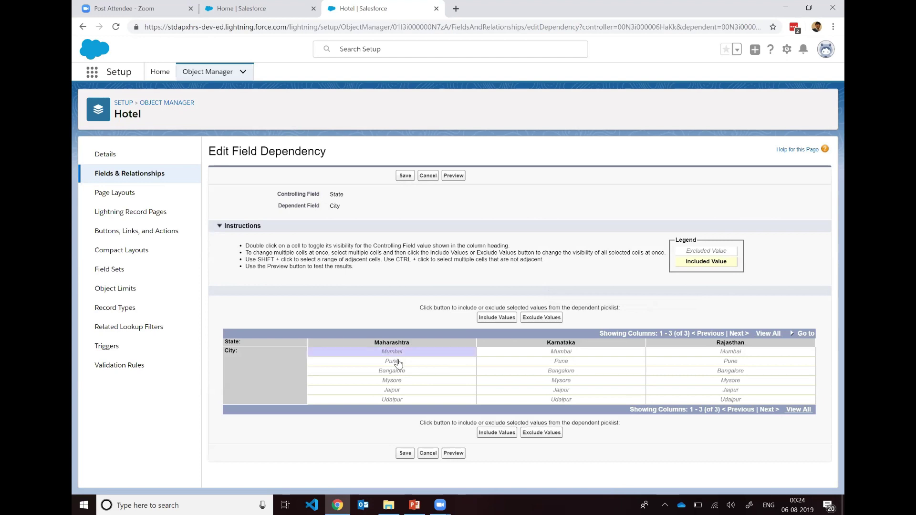
shift+click(399, 361)
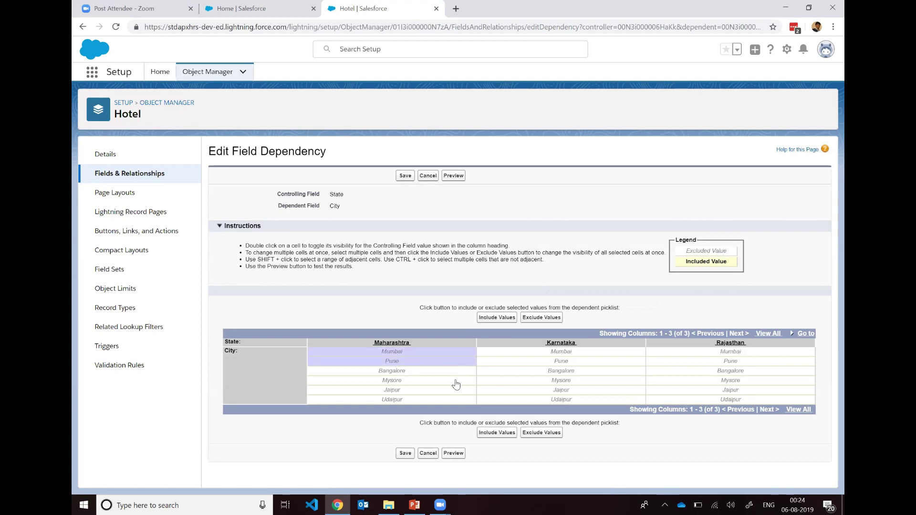
click(567, 372)
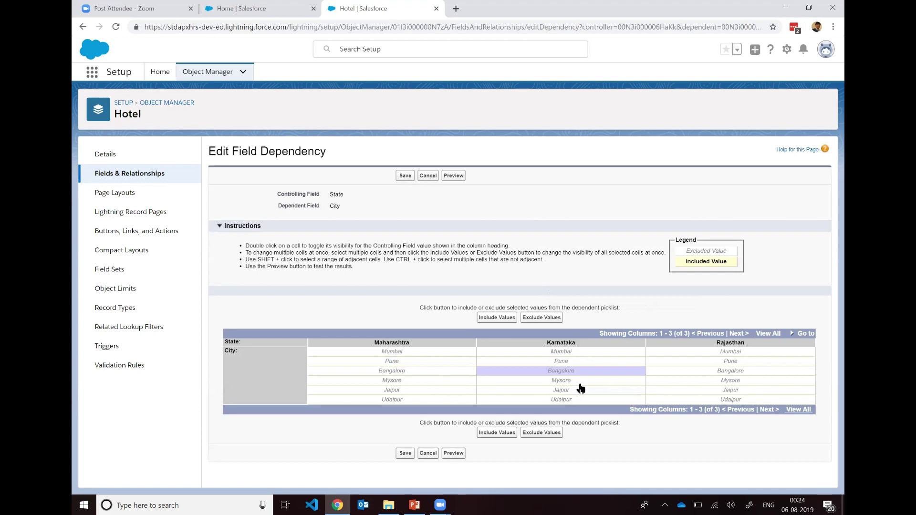
Step: Include Mumbai and Pune under Maharashtra, Bangalore and Mysore under Karnataka, and Jaipur and Udaipur under Rajasthan in the dependency matrix
click(429, 353)
shift+click(437, 361)
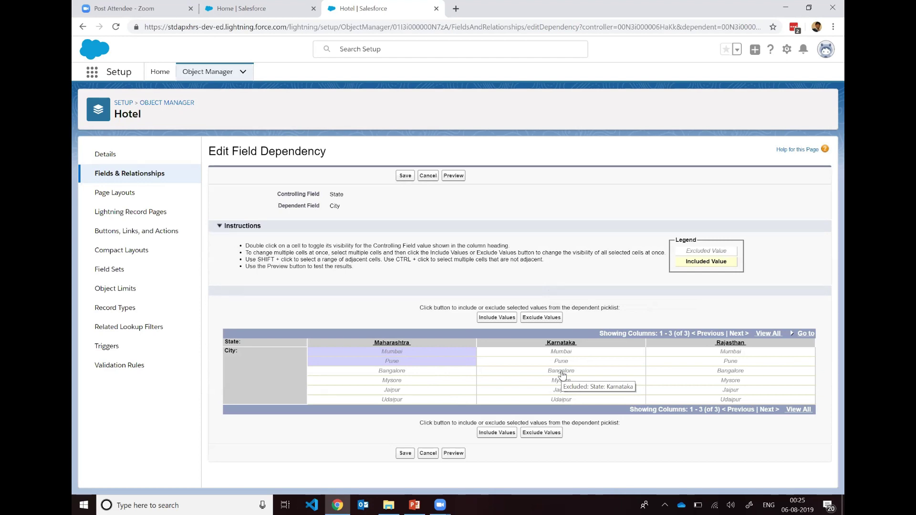
ctrl+click(563, 375)
ctrl+click(579, 380)
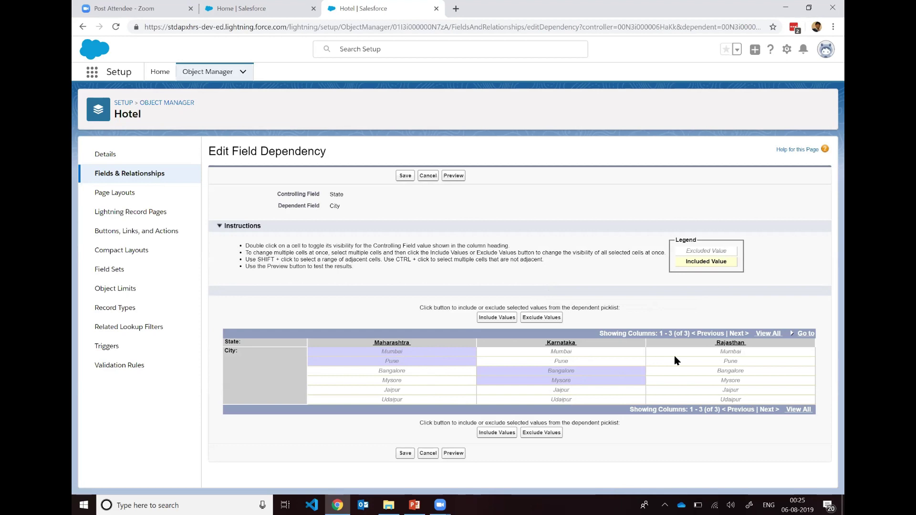
ctrl+click(733, 393)
ctrl+click(733, 399)
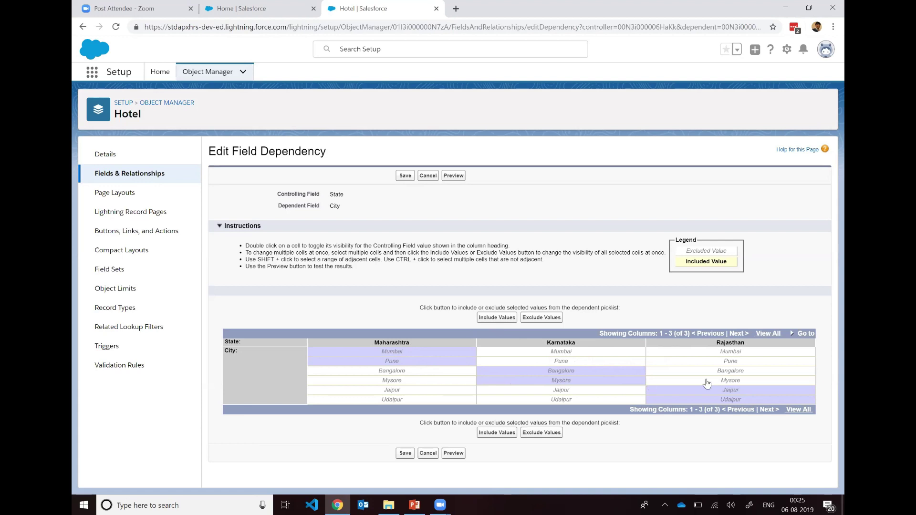
click(504, 319)
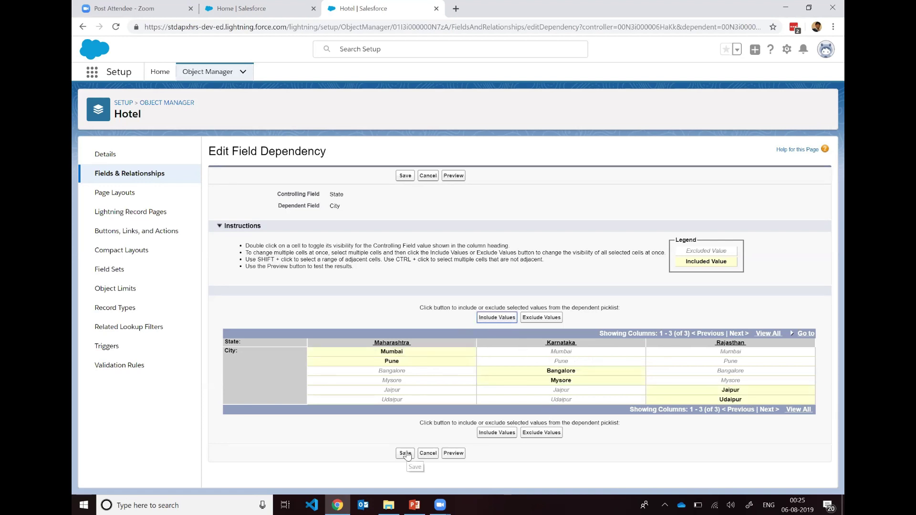
Step: Preview the dependent picklist, check the City options offered for Maharashtra and Rajasthan, and close the preview
click(453, 453)
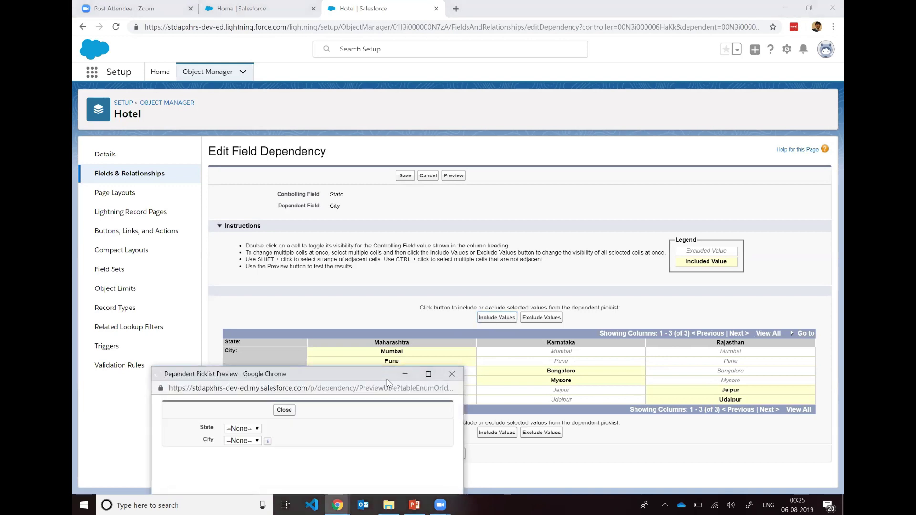
drag(387, 380, 518, 173)
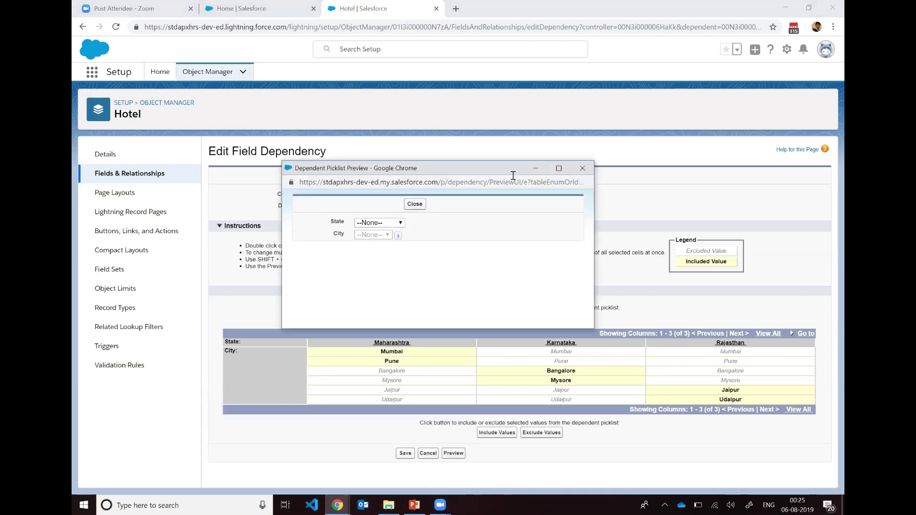
click(398, 223)
click(400, 252)
click(388, 235)
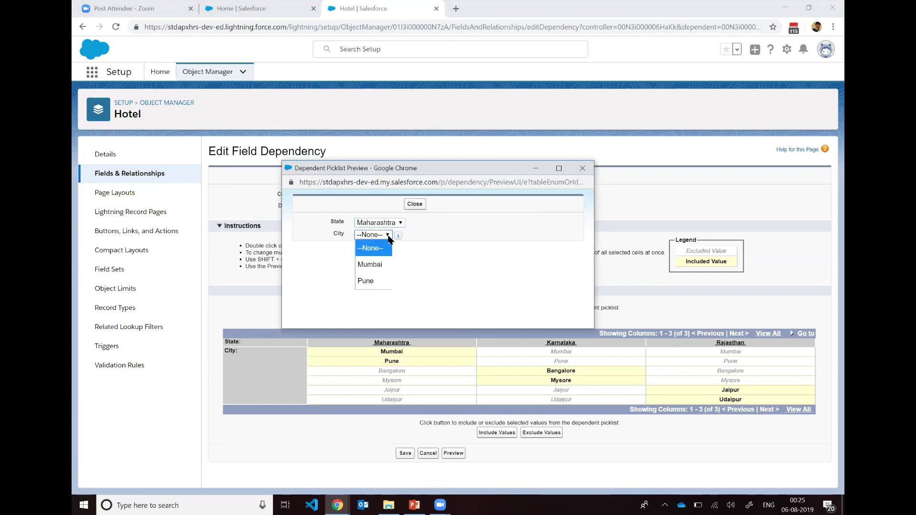
click(399, 223)
click(384, 283)
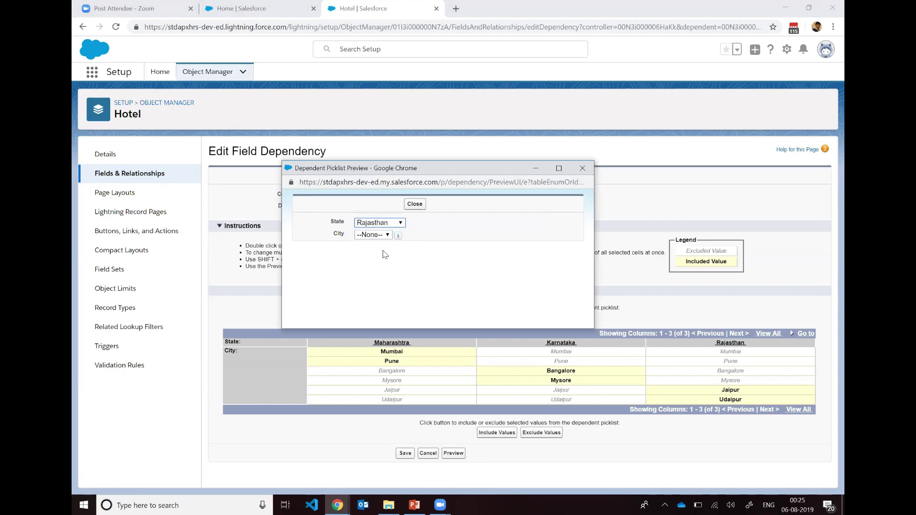
click(379, 237)
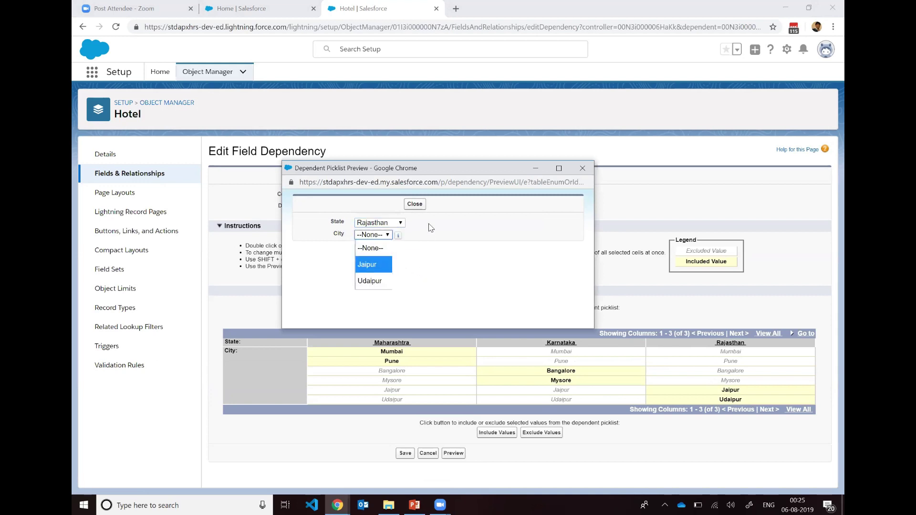
click(414, 204)
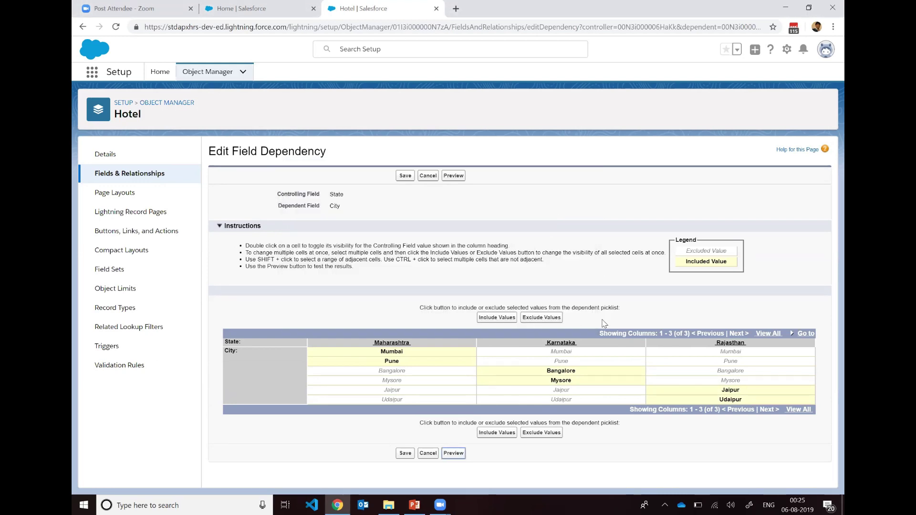
Step: Save the State–City field dependency and switch to PowerPoint to consult the hotel reservation data model slide
click(404, 454)
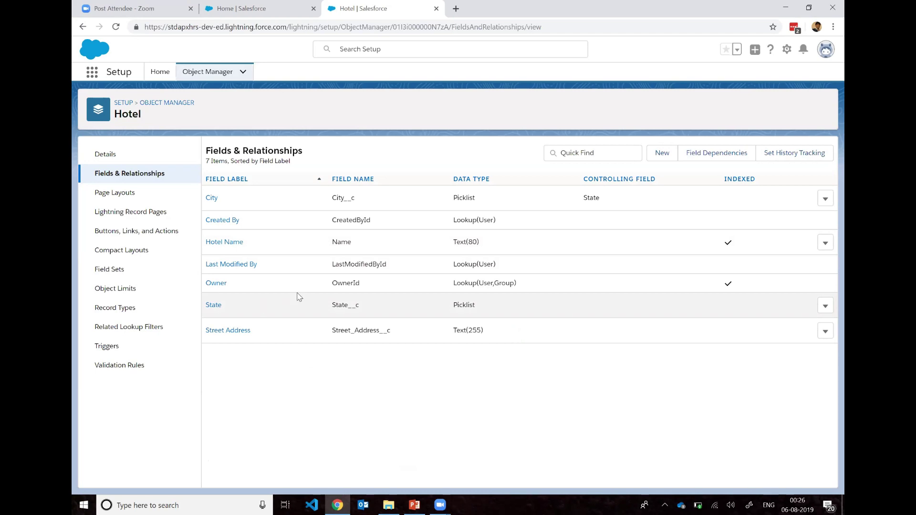
click(414, 504)
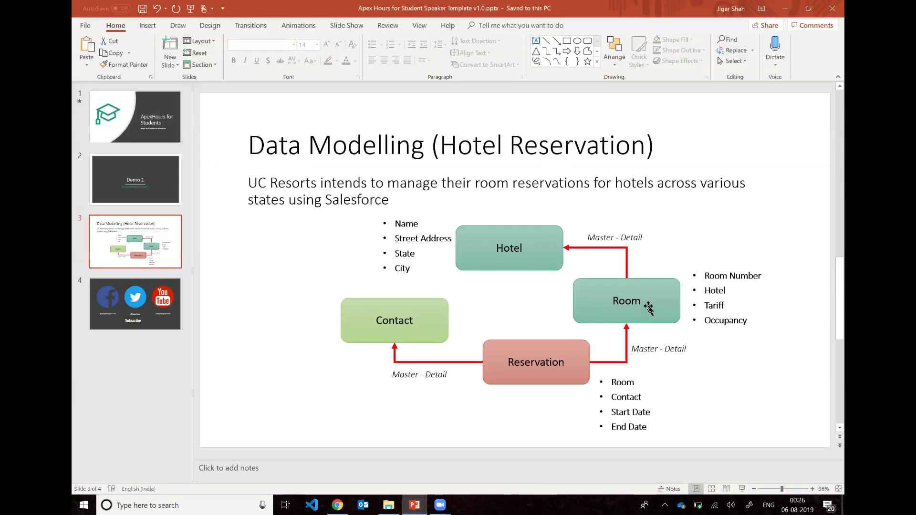
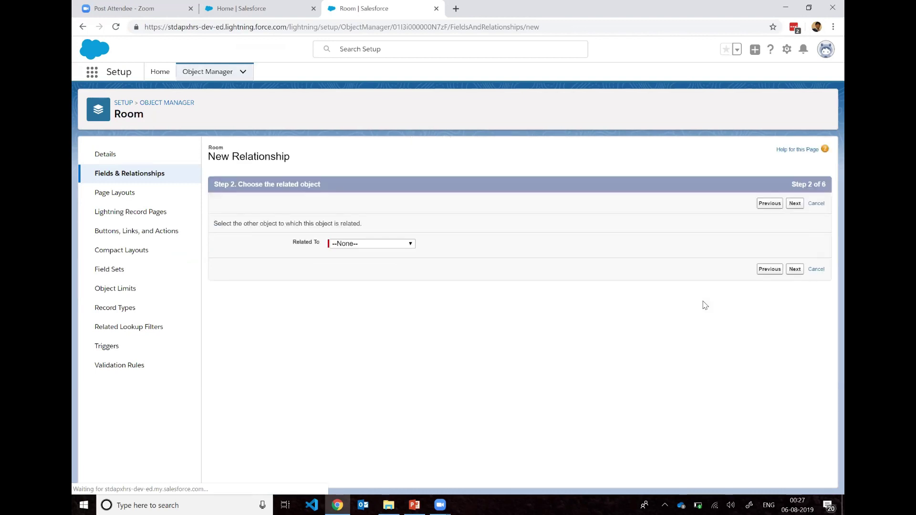
Step: Relate the new Room master-detail field to the Hotel object and set its field name to Hotel
click(399, 244)
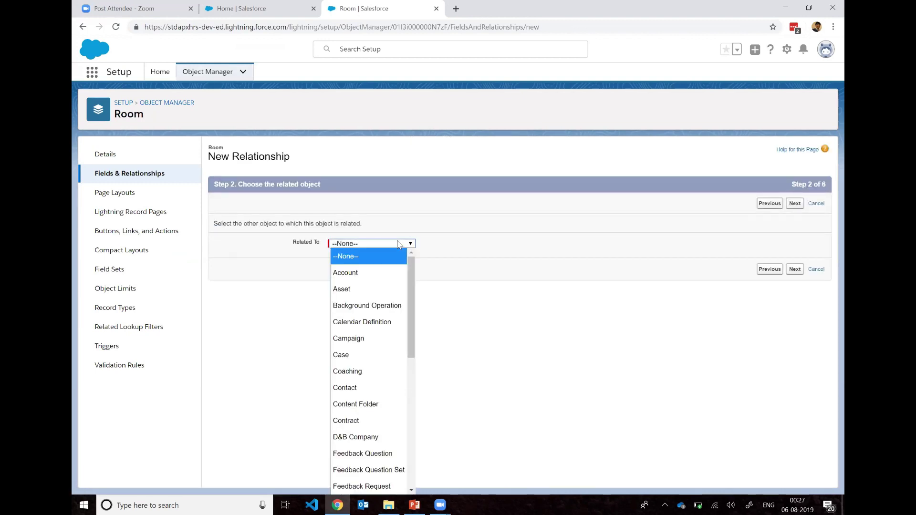
key(h)
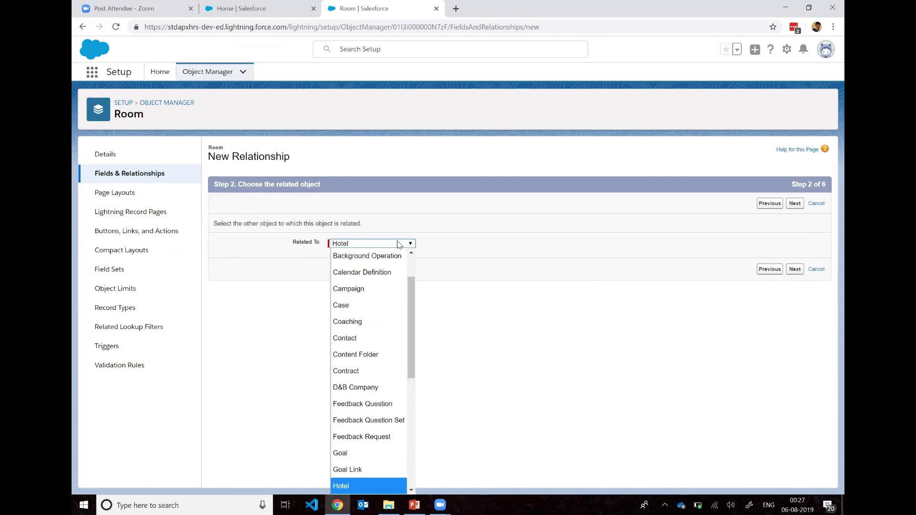
click(397, 479)
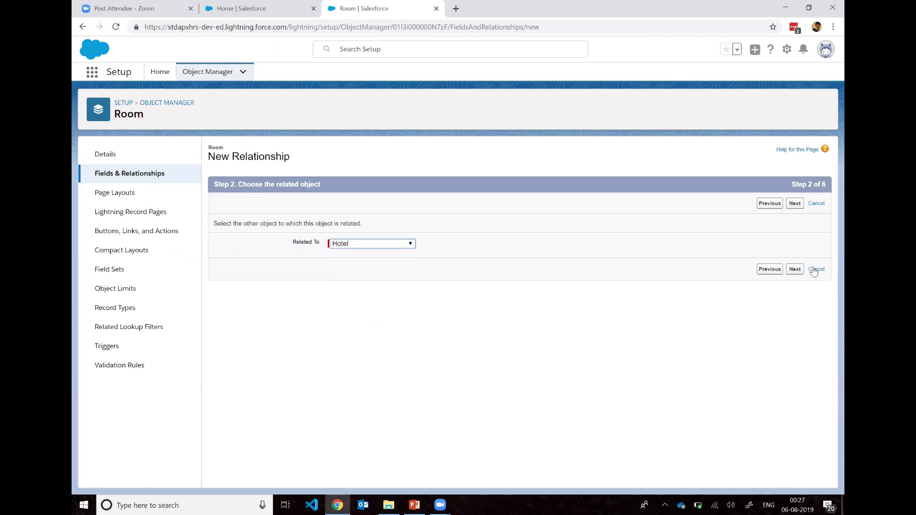
click(794, 269)
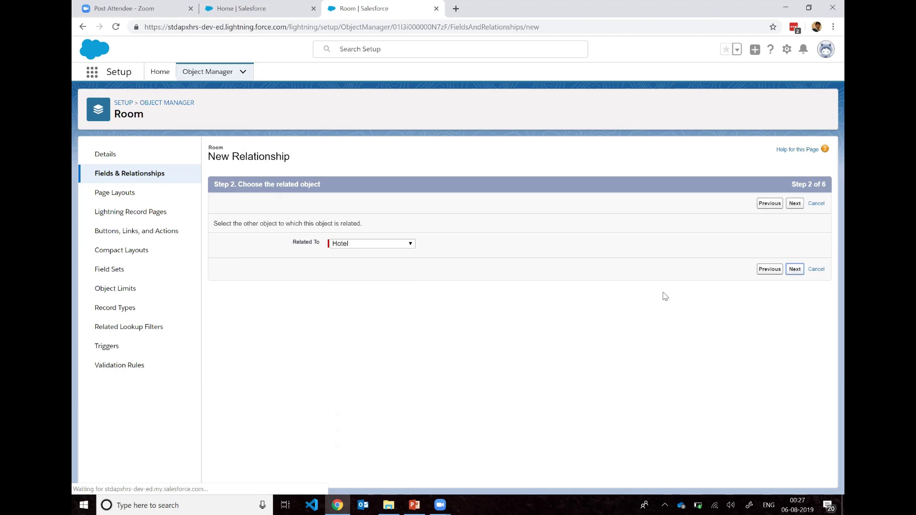
click(398, 248)
text(Hotel)
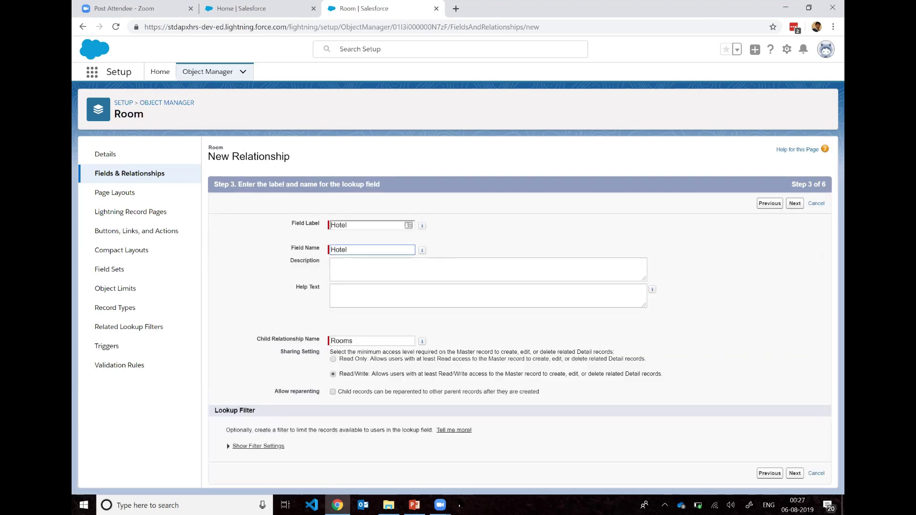
click(771, 323)
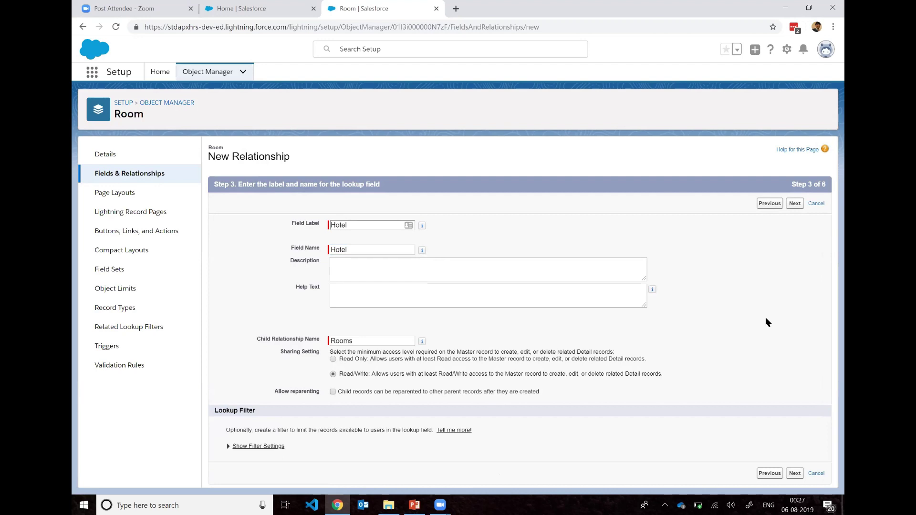
Step: Keep Rooms as the child relationship name with the default sharing setting, and continue to field-level security
double_click(362, 341)
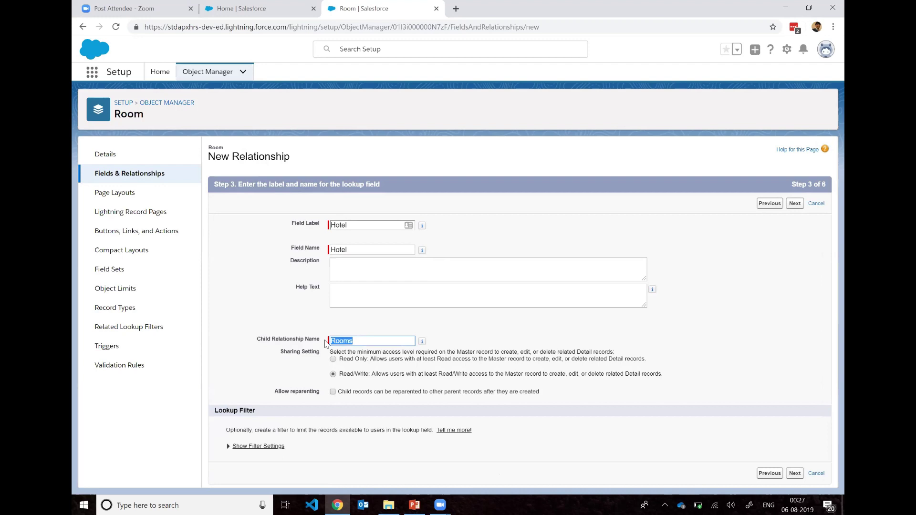
click(497, 333)
click(403, 337)
click(794, 205)
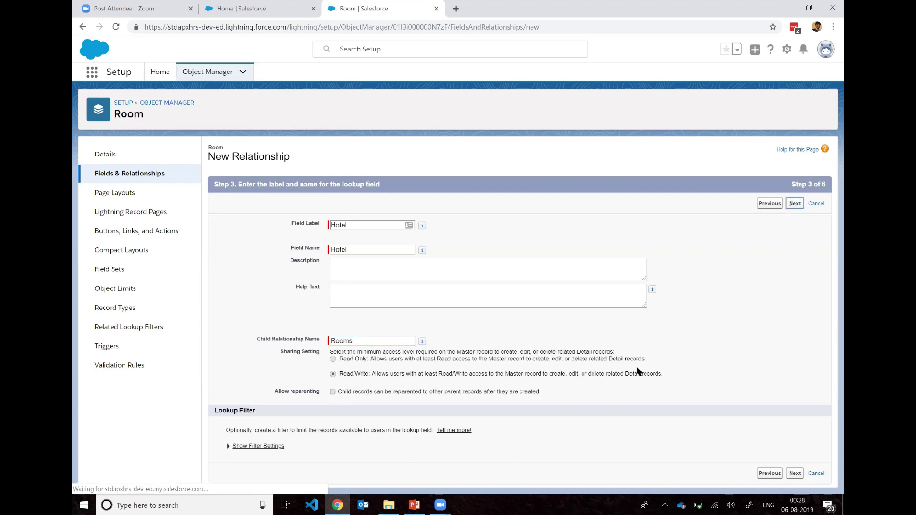
Step: Accept the default field security, Room Layout and Rooms related list, then save the Hotel relationship and start another Room field
scroll(620, 317, down, 5)
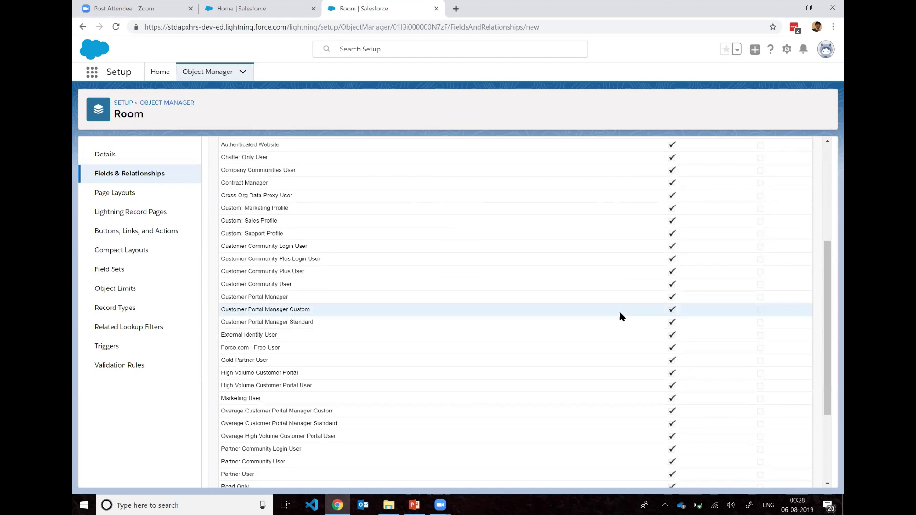
scroll(619, 317, down, 3)
scroll(619, 315, up, 8)
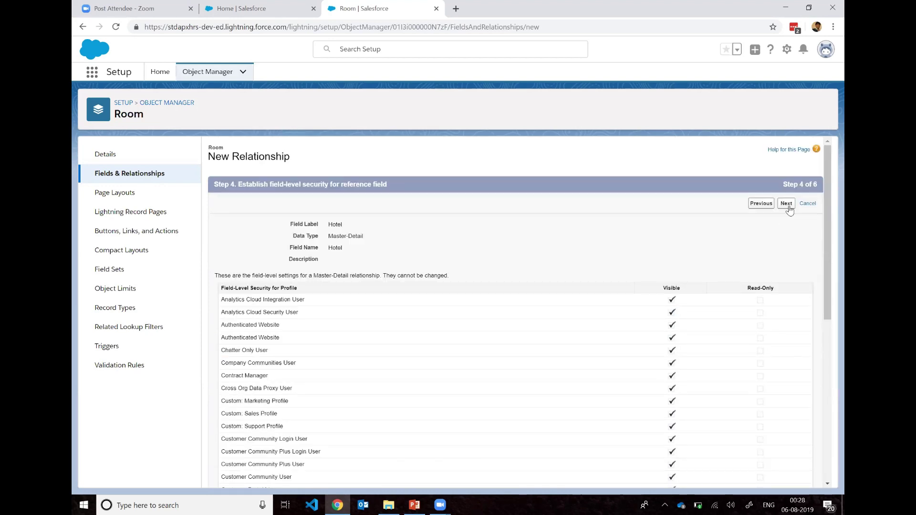
click(788, 204)
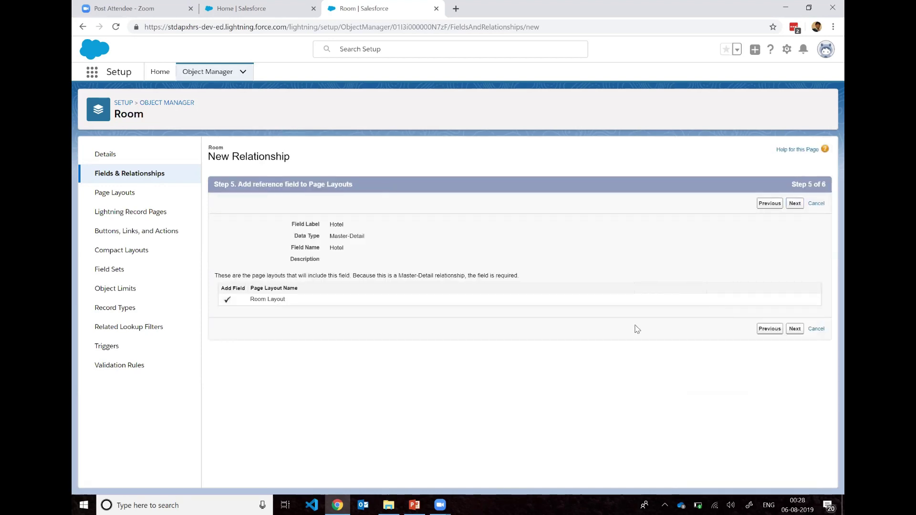
click(792, 204)
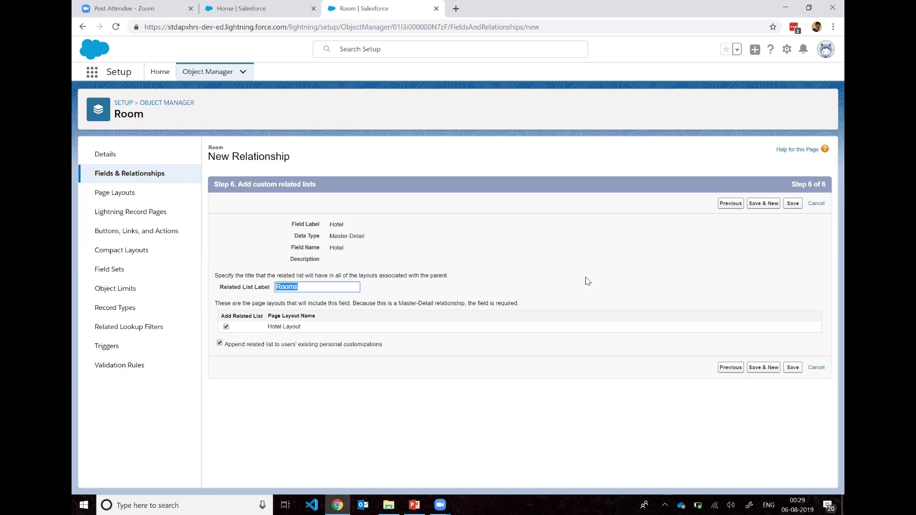
click(421, 273)
click(761, 205)
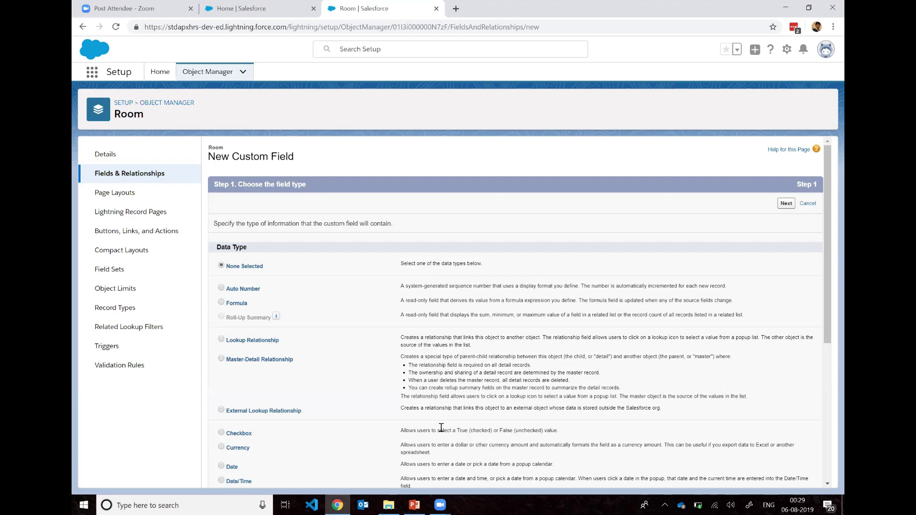
Step: Check the Room fields on the data model slide, choose Currency as the new Room field's data type, and continue to its details
key(alt+Tab)
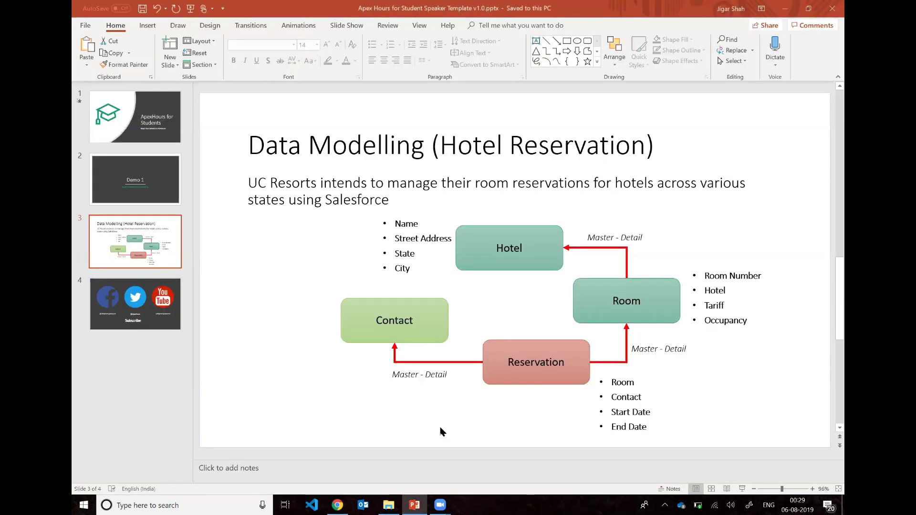
key(alt+Tab)
scroll(441, 428, down, 3)
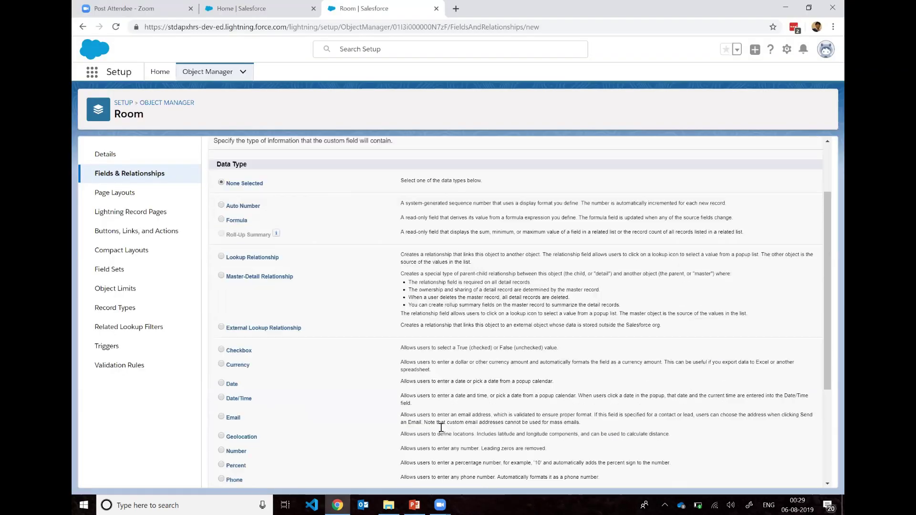
scroll(441, 428, up, 1)
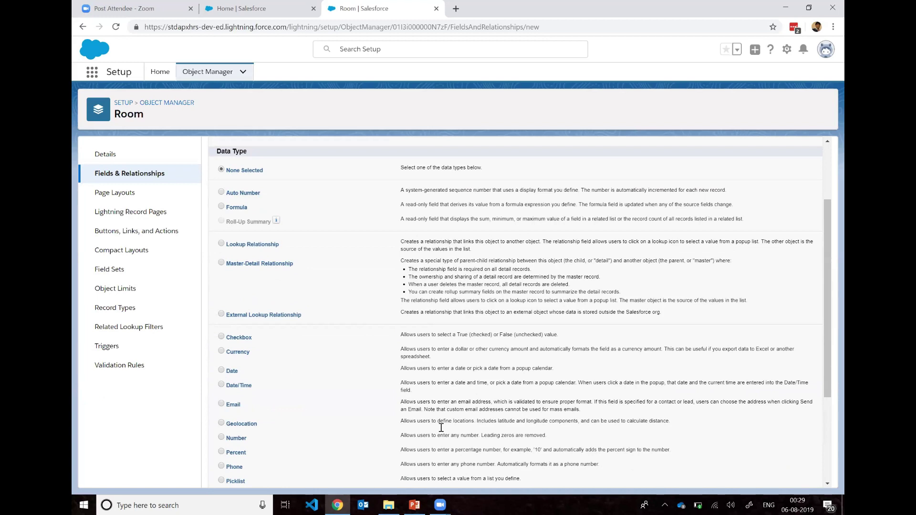
scroll(268, 319, down, 2)
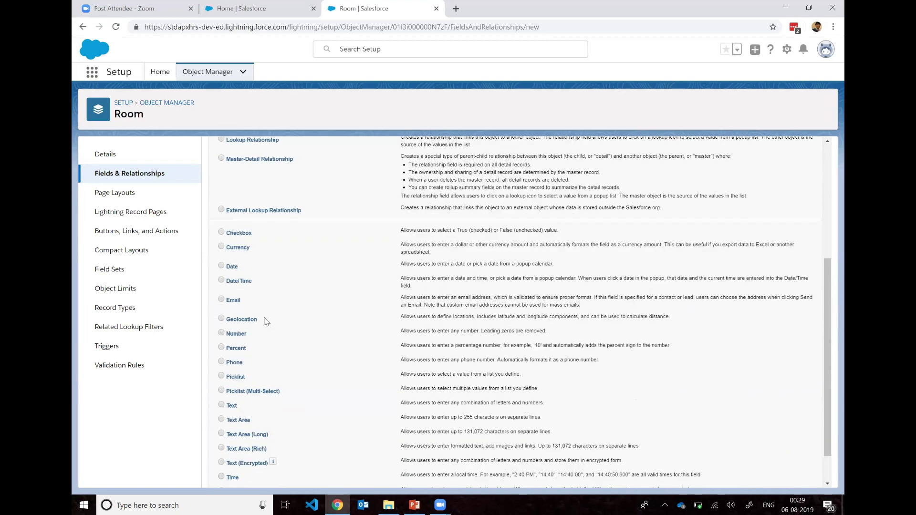
click(221, 246)
scroll(615, 312, down, 1)
click(786, 476)
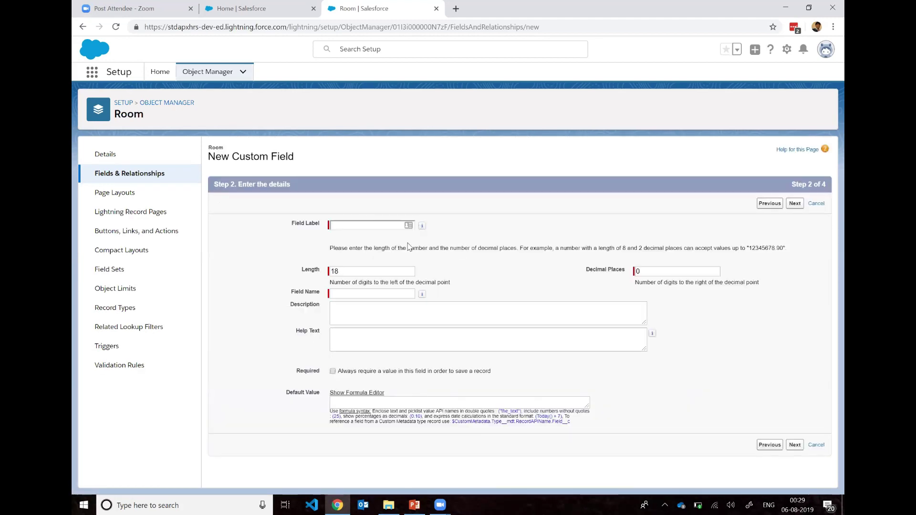
Step: Label the new Room currency field Tariff and let its field name fill in as Tariff
click(367, 224)
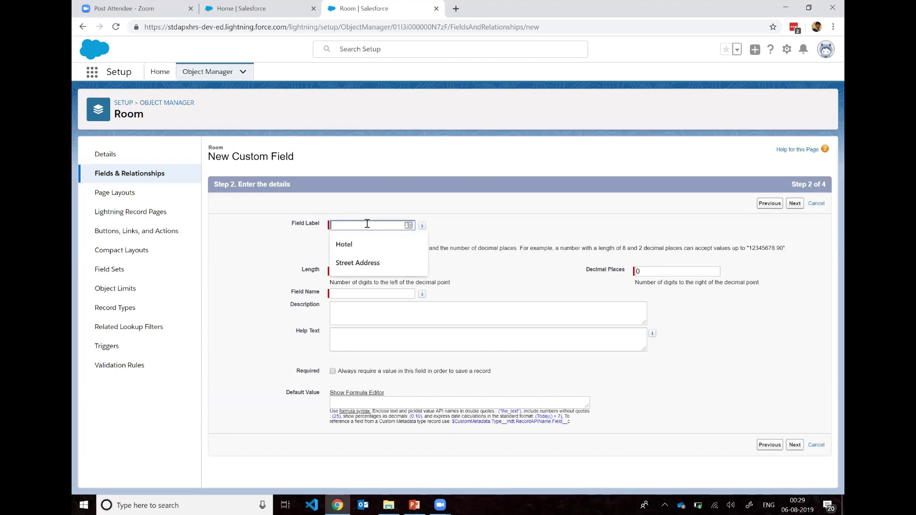
text(Tariff)
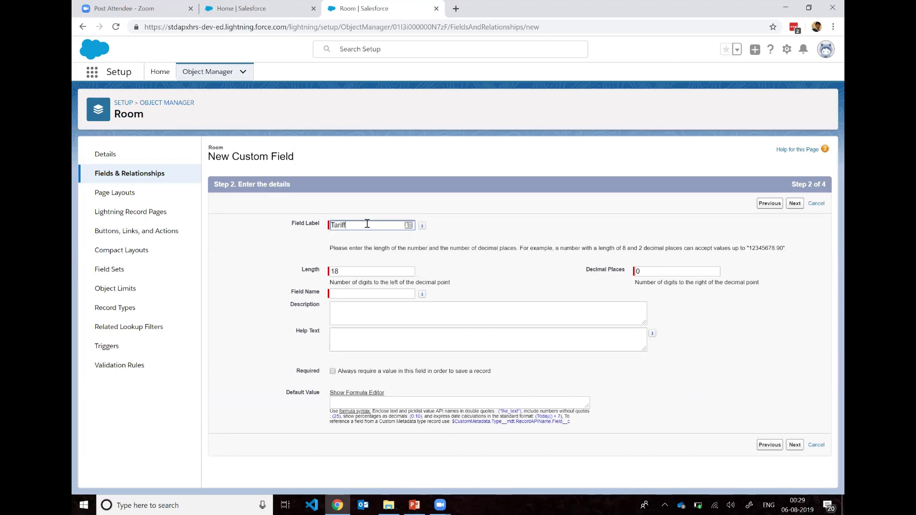
click(507, 260)
click(576, 309)
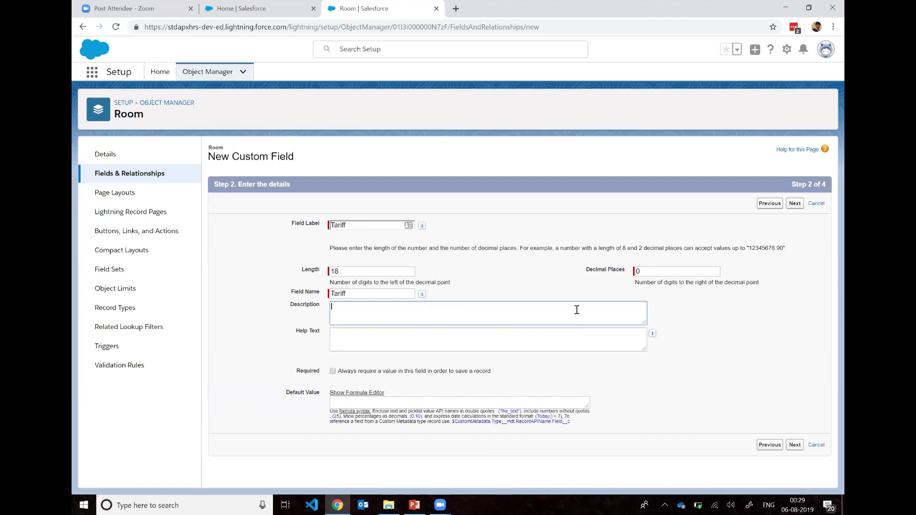
Step: Set the Tariff field's length to 16 digits and its decimal places to 2
click(396, 270)
key(BackSpace)
key(BackSpace)
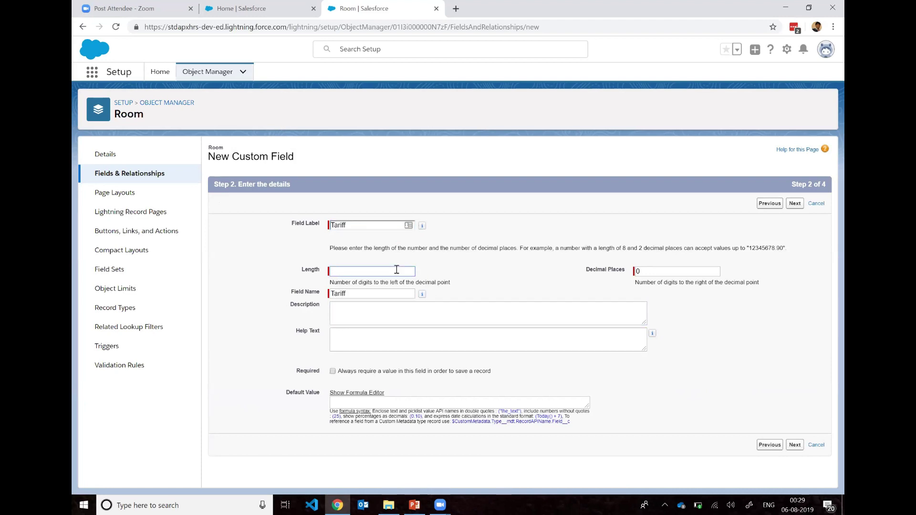
text(16)
click(663, 281)
click(661, 275)
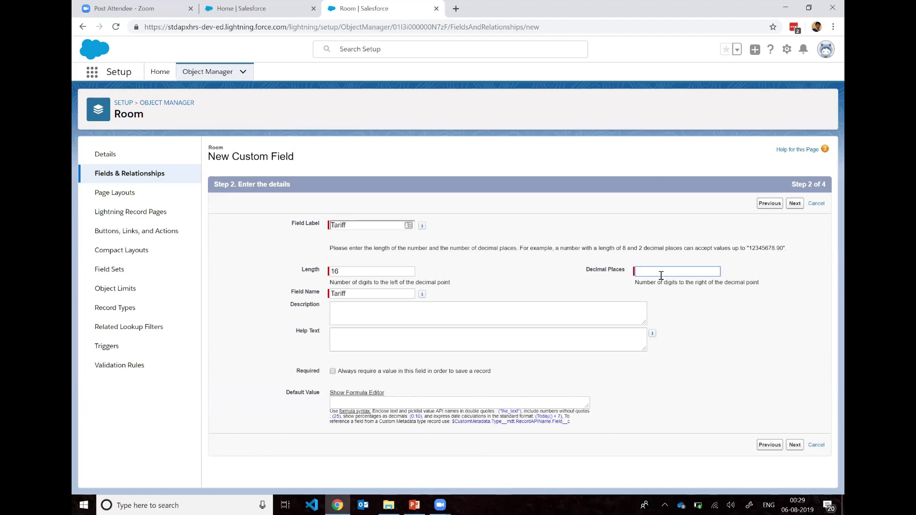
text(2)
click(708, 320)
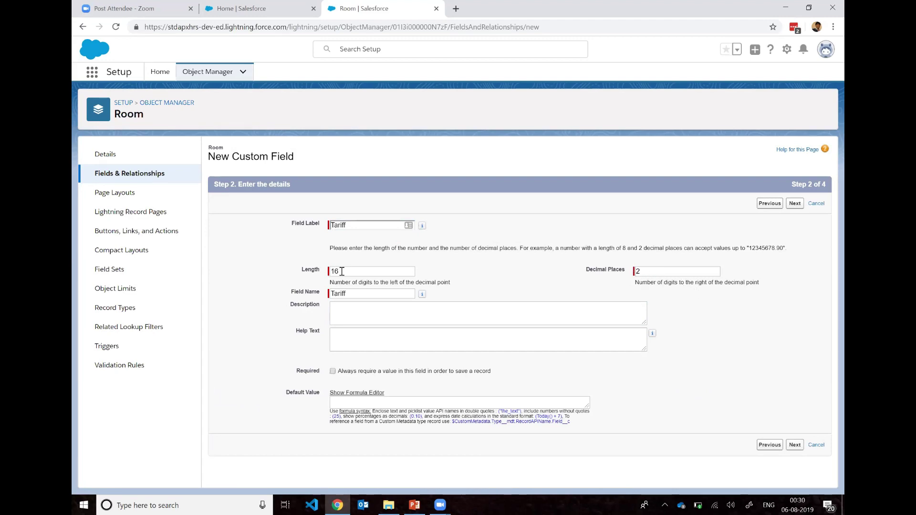
click(361, 272)
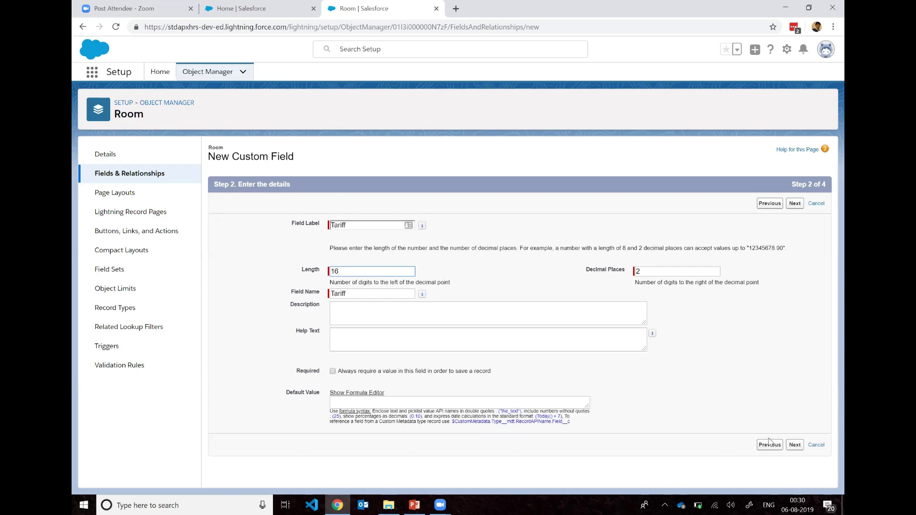
Step: Give the Tariff field a default value of 0.00 and continue to field-level security
click(535, 402)
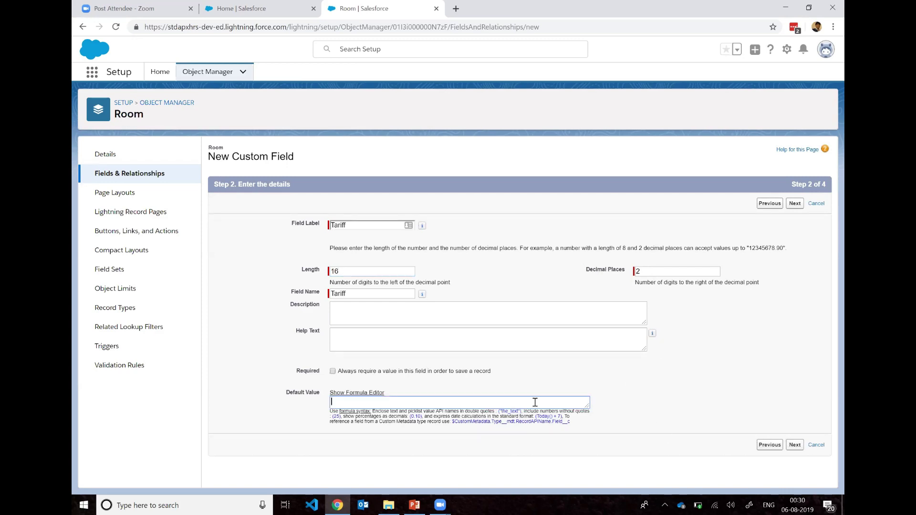
text(0.00)
click(709, 367)
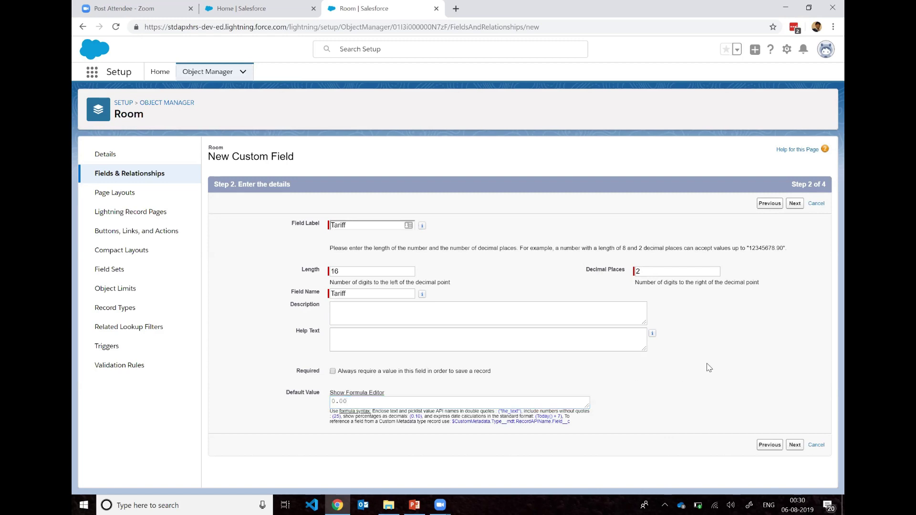
click(795, 445)
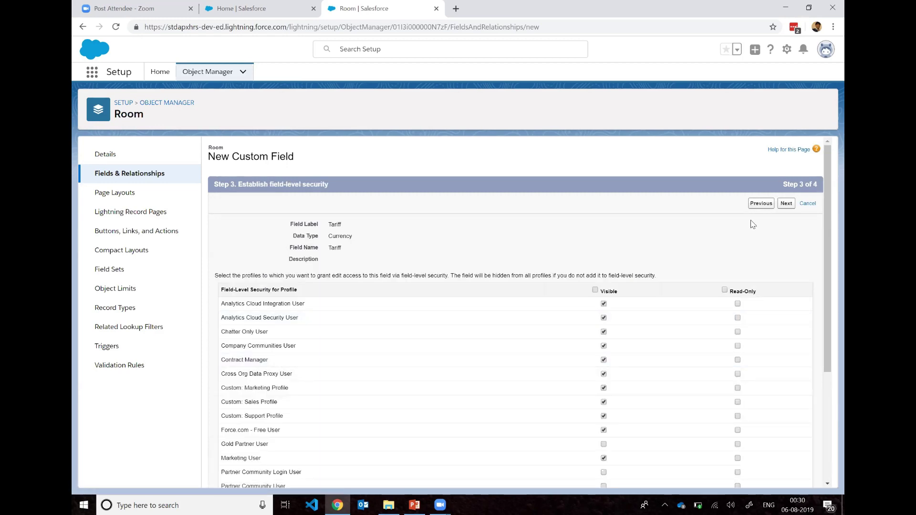
Step: Accept the default field security and Room Layout for Tariff, then save it and start another Room field
scroll(629, 284, down, 4)
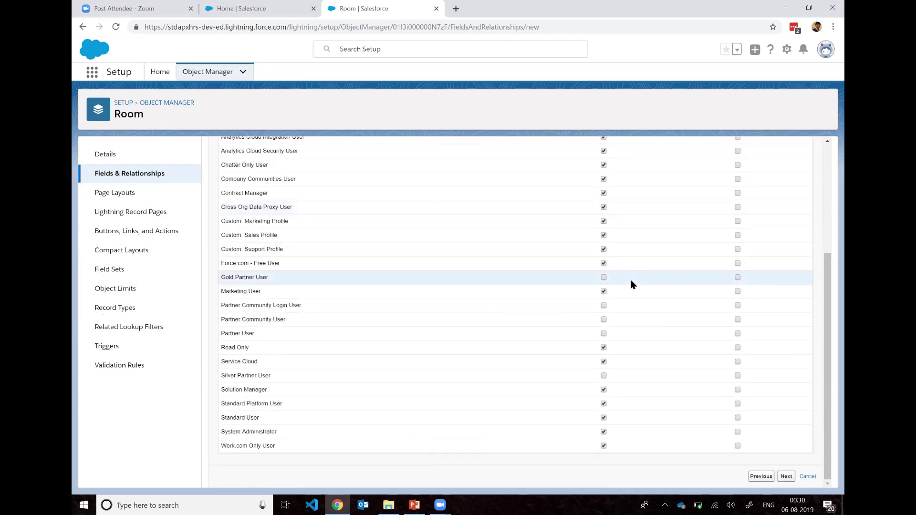
scroll(631, 284, up, 4)
click(787, 203)
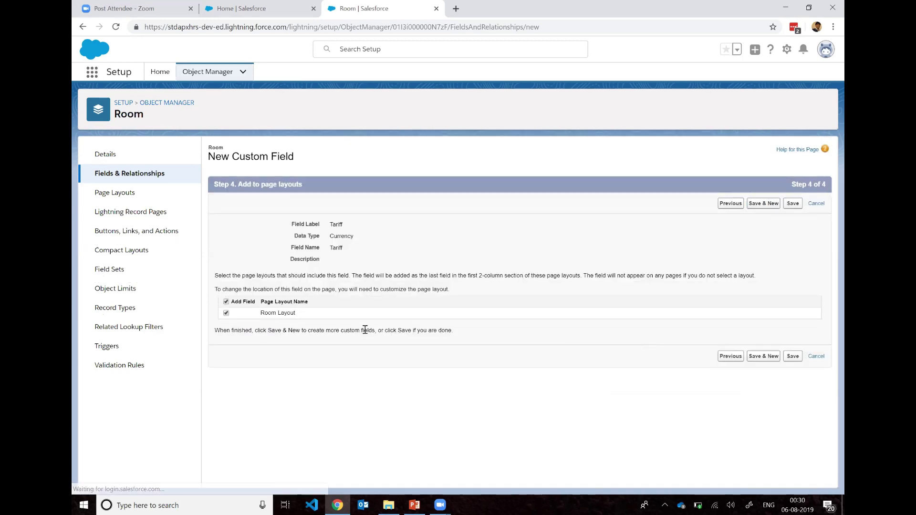
click(763, 203)
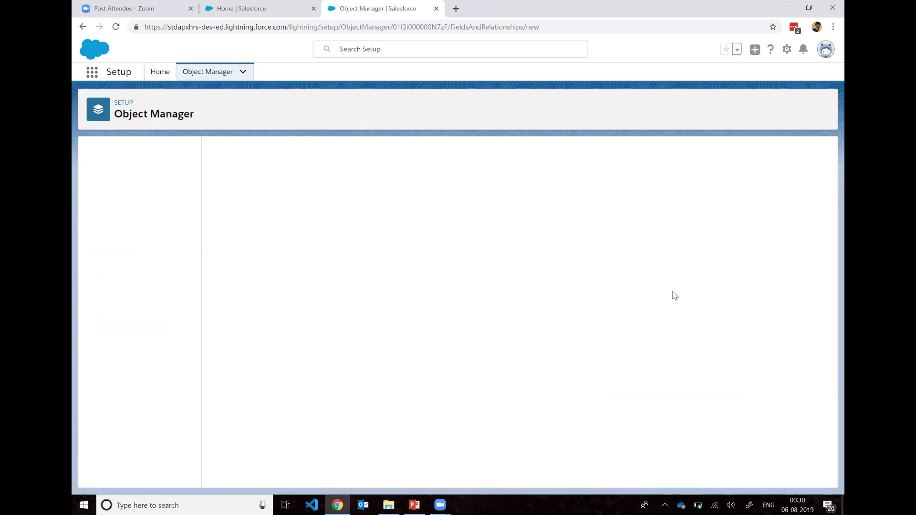
Step: Check the Room fields on the data model slide, choose Picklist as the new Room field's data type, and continue to its details
key(alt+Tab)
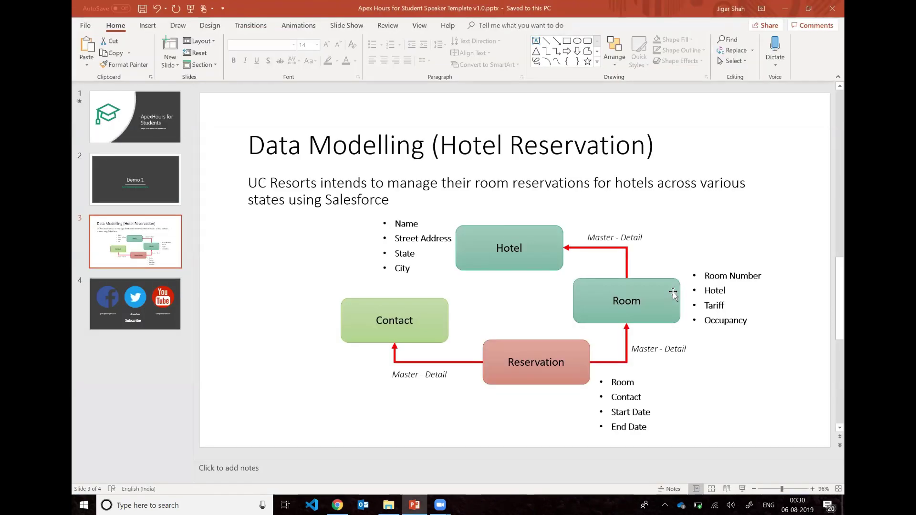
key(alt+Tab)
scroll(275, 331, down, 1)
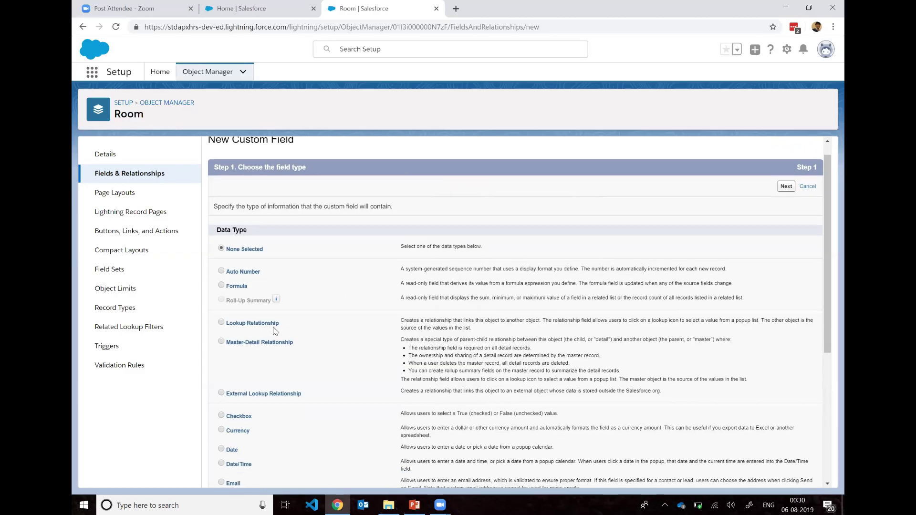
scroll(282, 331, down, 1)
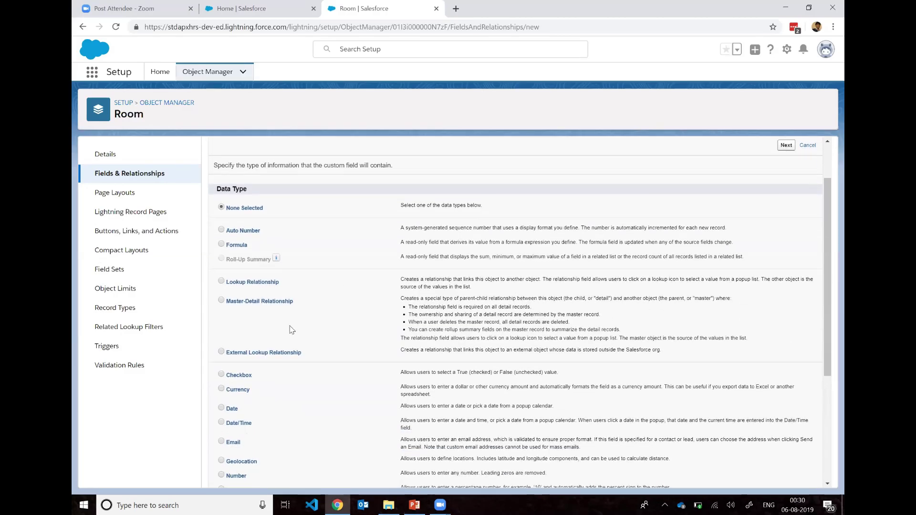
scroll(292, 330, down, 4)
click(234, 337)
click(786, 476)
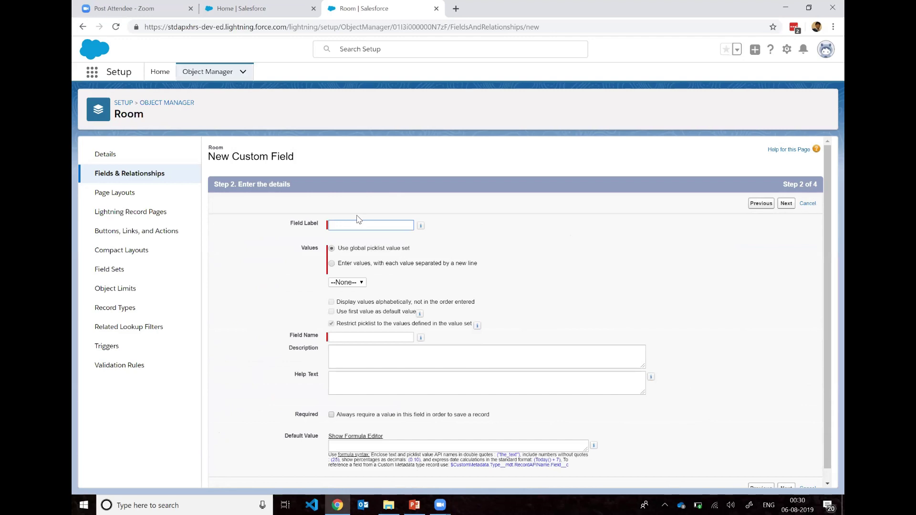
Step: Label the new Room picklist field Occupancy Type
text(Occup)
text(ancy)
text( Ty[e)
text(pe)
Step: Define the Occupancy Type picklist with its own values Single, Double and Triple, one per line
click(332, 263)
click(367, 292)
text(Single Double T)
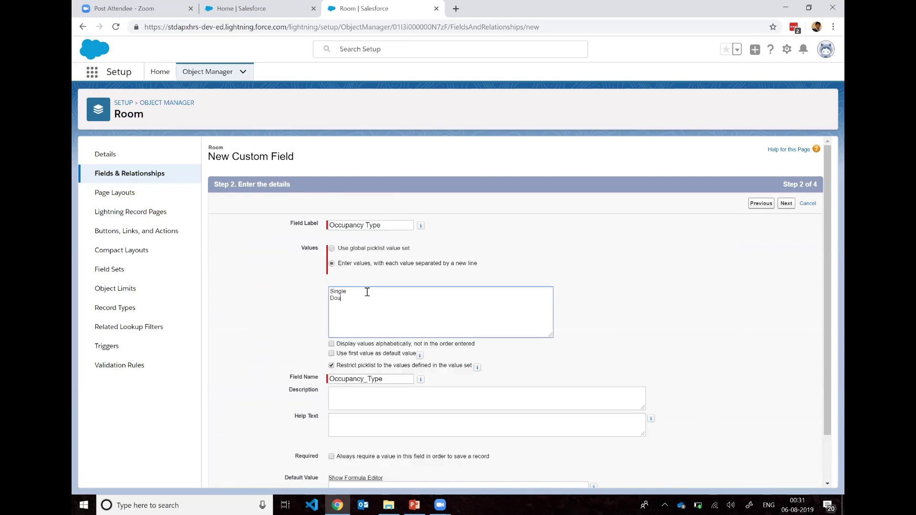
text(riple)
click(649, 304)
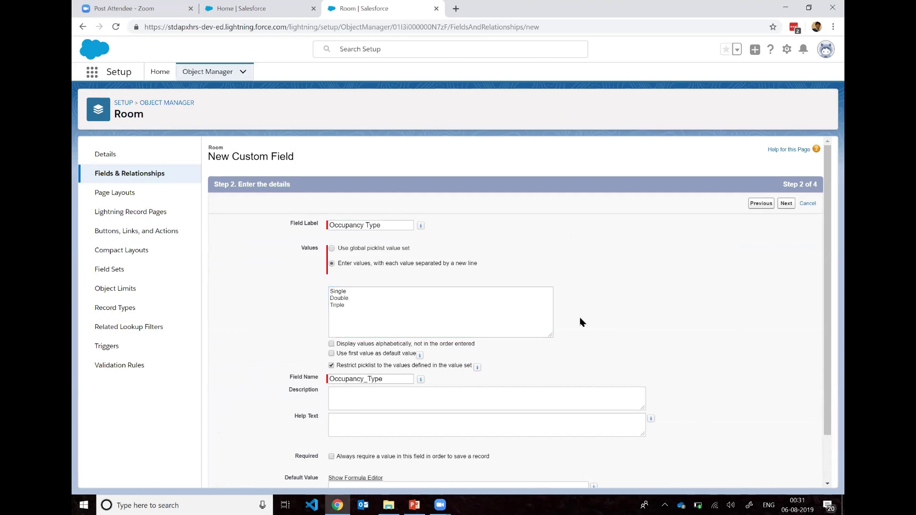
Step: Use the first picklist value as the Occupancy Type default and continue to field-level security
scroll(544, 338, down, 2)
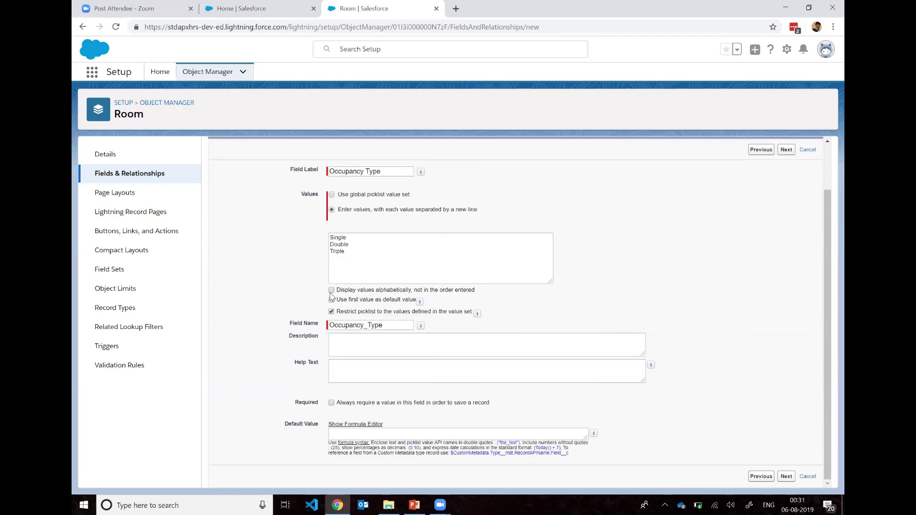
click(332, 300)
click(786, 151)
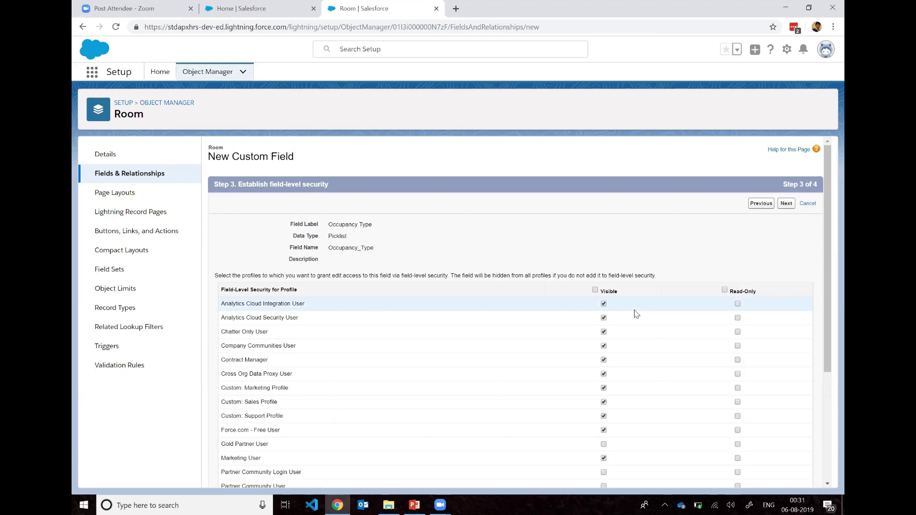
Step: Accept the default field security and Room Layout for Occupancy Type, then save the field and finish
scroll(637, 313, down, 4)
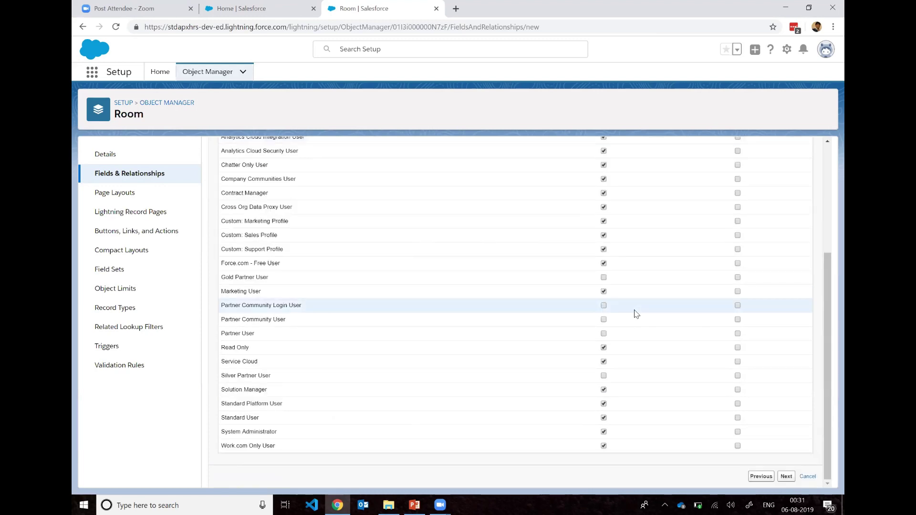
scroll(636, 313, up, 4)
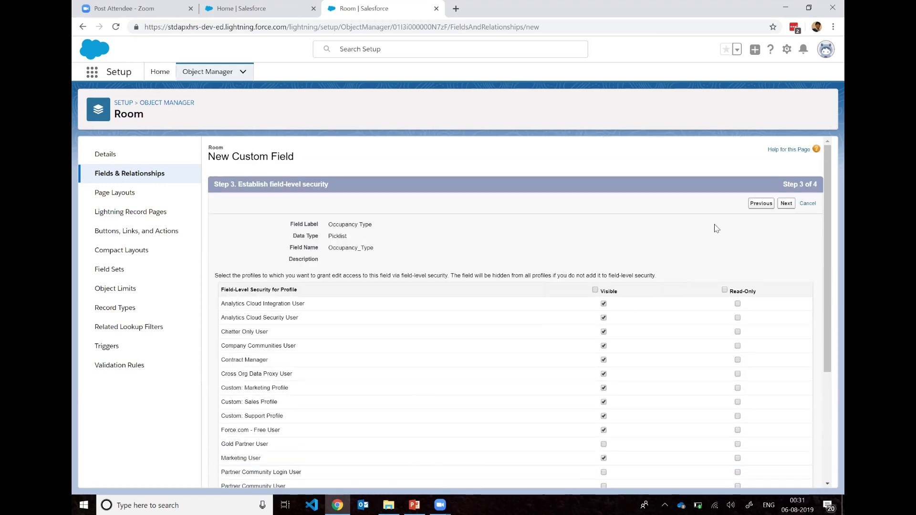
click(787, 205)
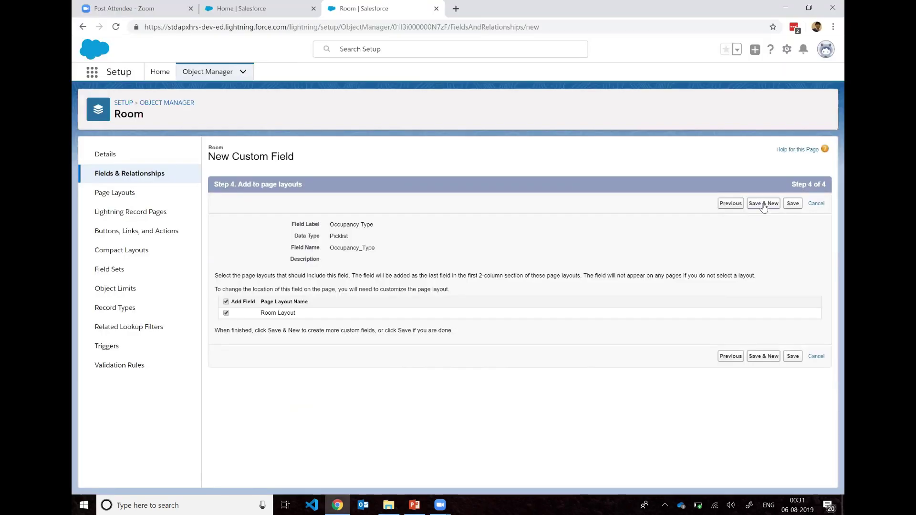
click(792, 204)
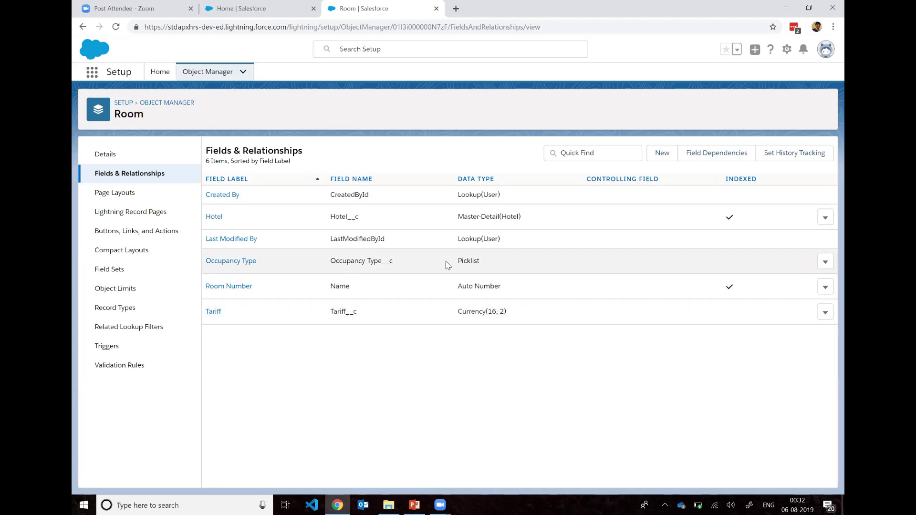
Step: Check the data model slide, then find the Reservation object in the Object Manager and open it
key(alt+Tab)
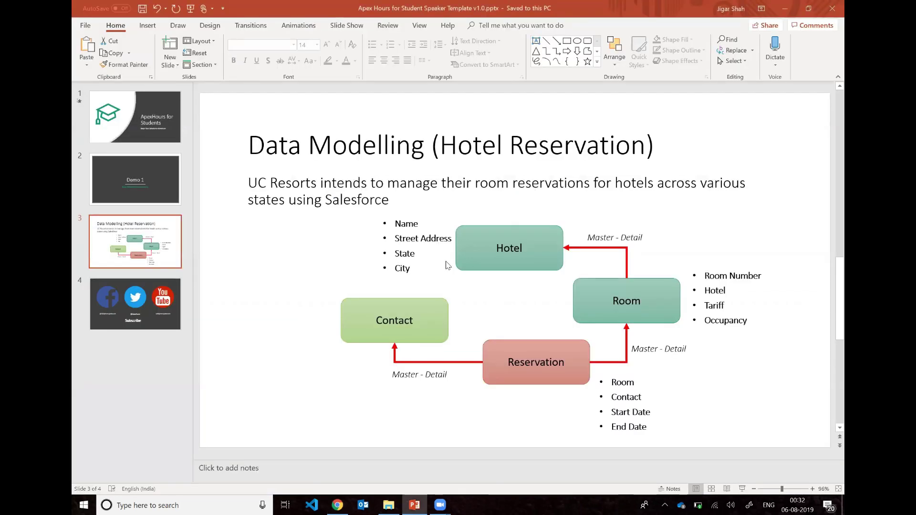
key(alt+Tab)
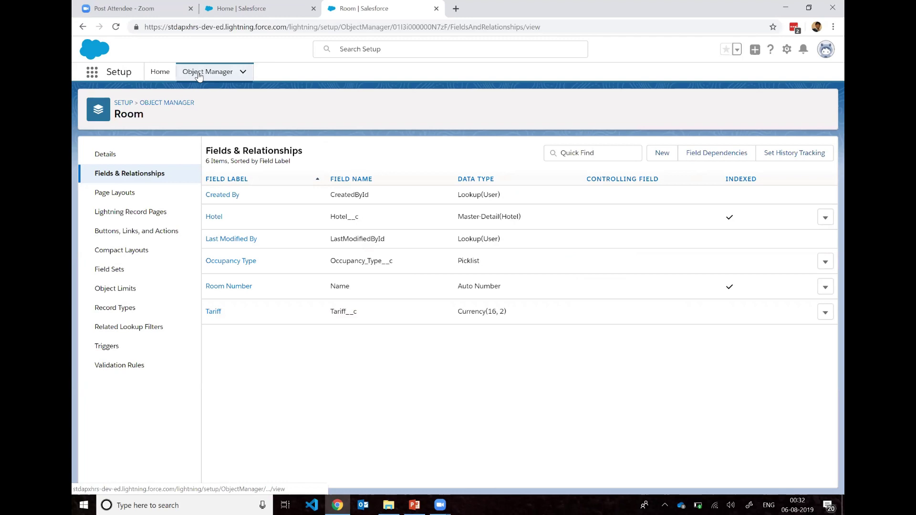
click(186, 103)
click(670, 111)
text(Reser)
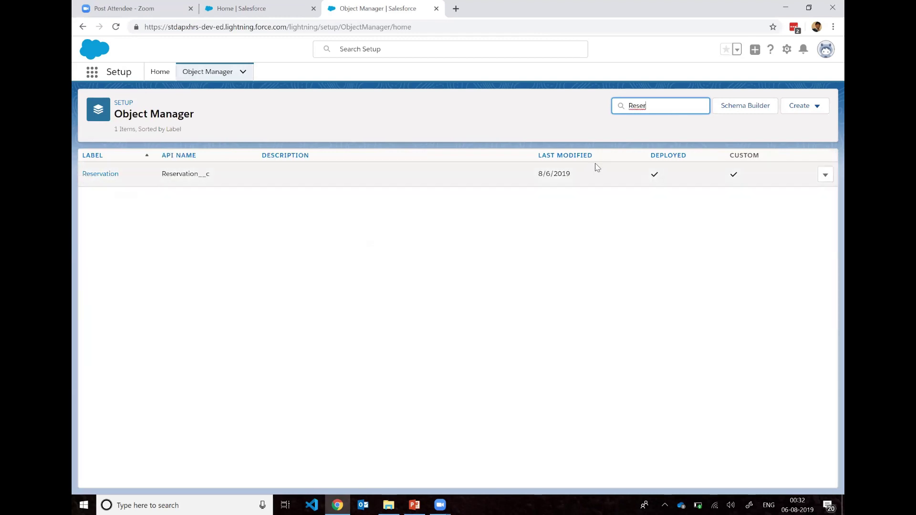
click(99, 175)
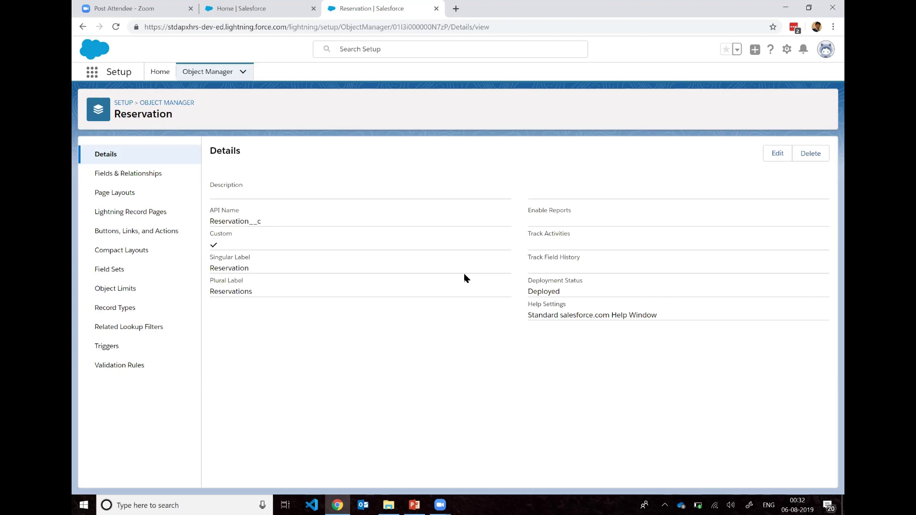
Step: Review the Reservation fields on the slide, start a new Reservation field of type Master-Detail Relationship, and continue to the related object choice
key(alt+Tab)
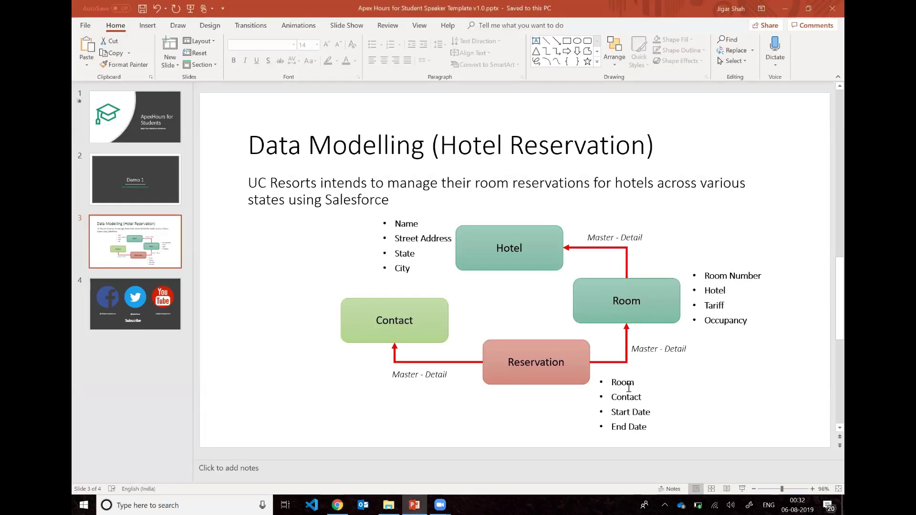
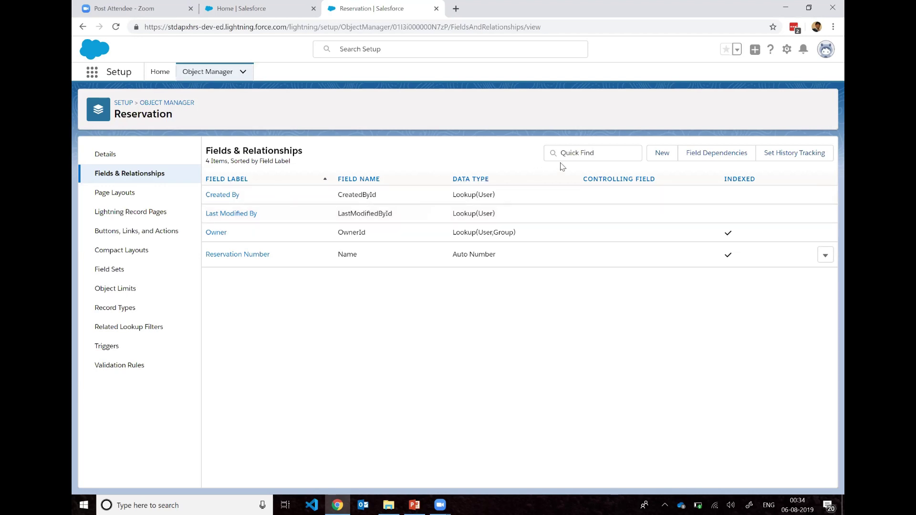
click(657, 159)
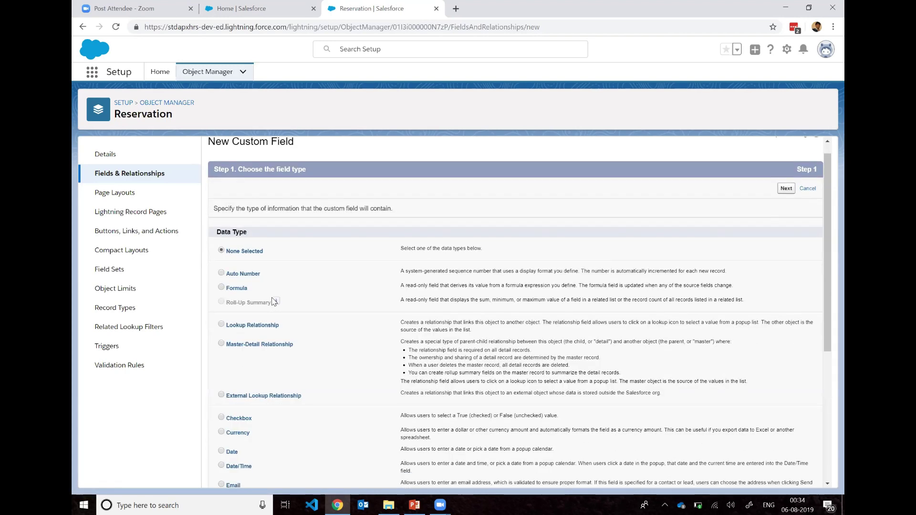
scroll(273, 302, down, 5)
scroll(269, 298, up, 5)
scroll(267, 296, down, 1)
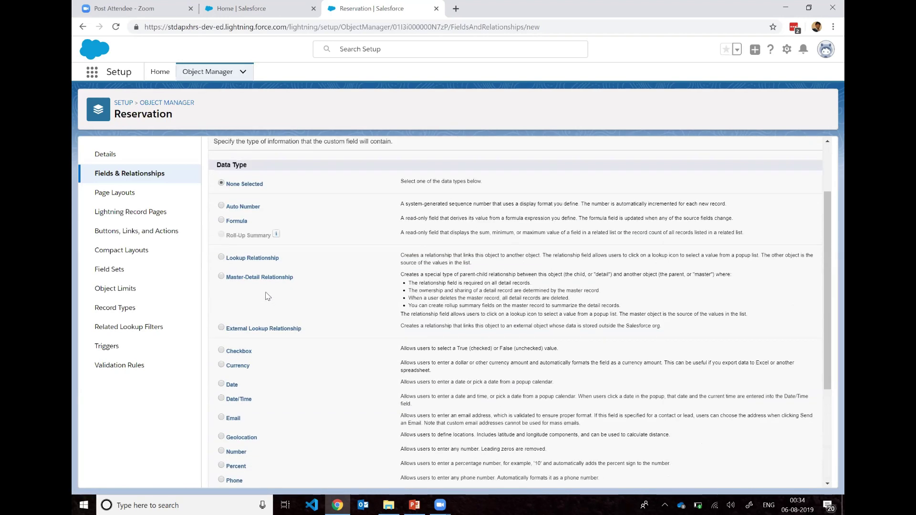
click(260, 277)
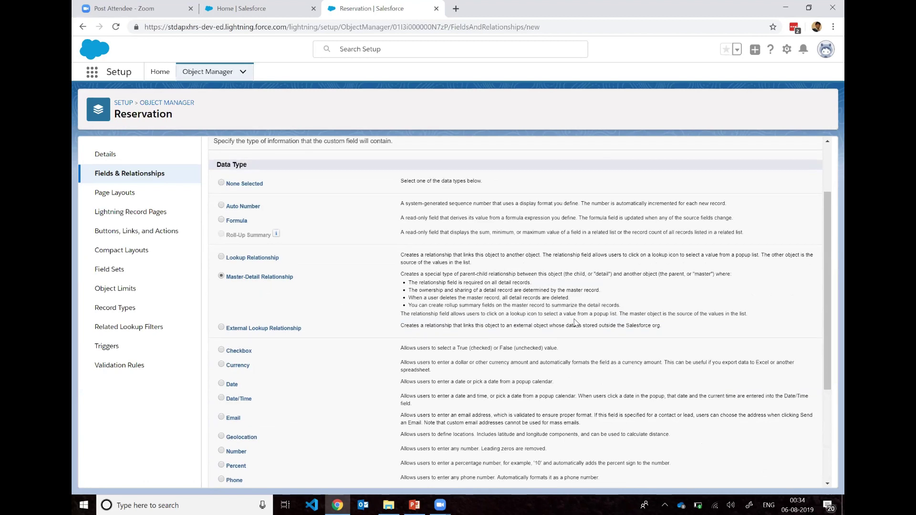
scroll(575, 324, down, 3)
click(787, 478)
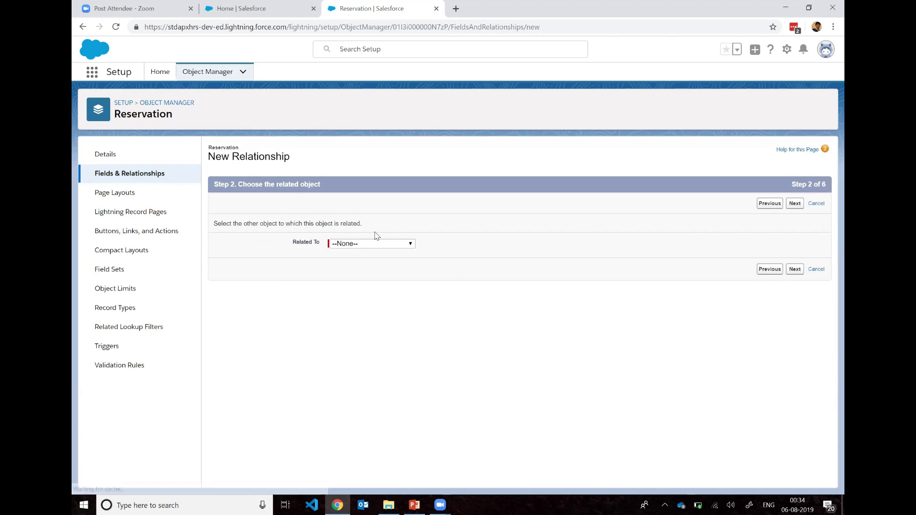
Step: Relate the Reservation master-detail field to Contact, keep Contact as its label and name, and continue to field-level security
click(376, 243)
text(cont)
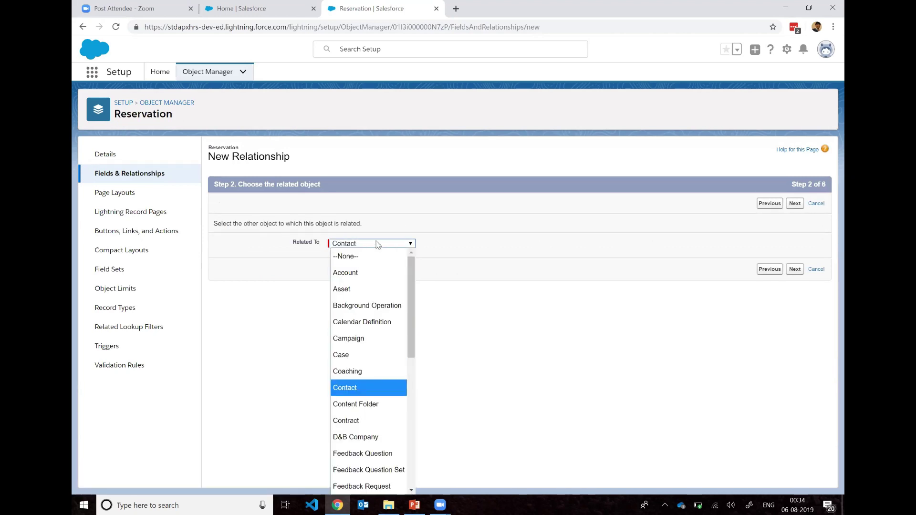
click(382, 390)
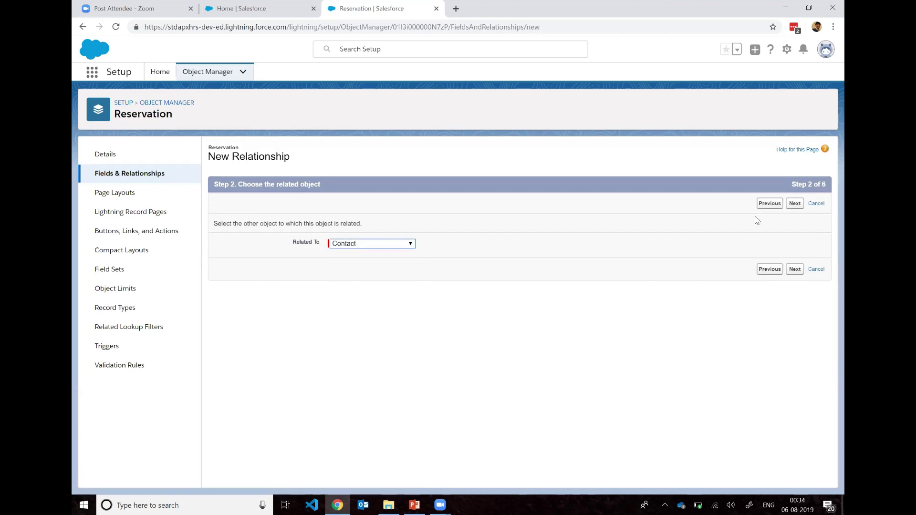
click(796, 204)
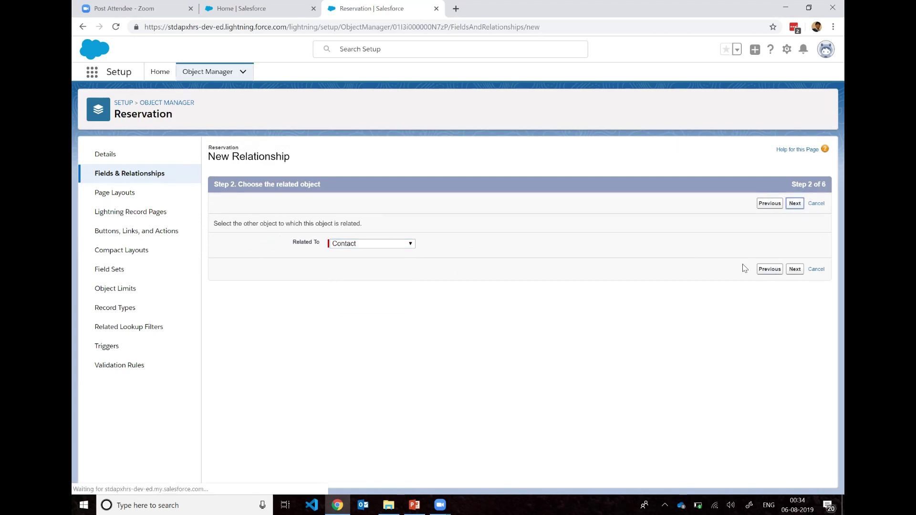
click(372, 248)
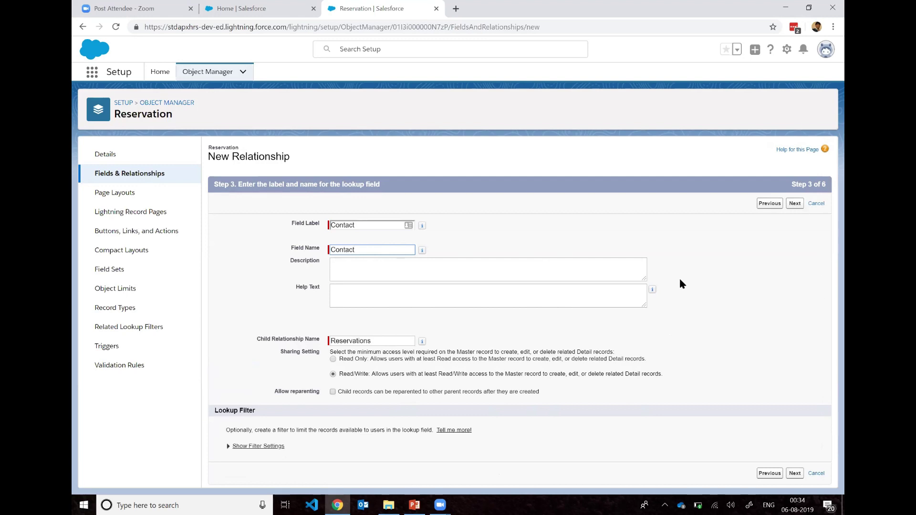
click(794, 209)
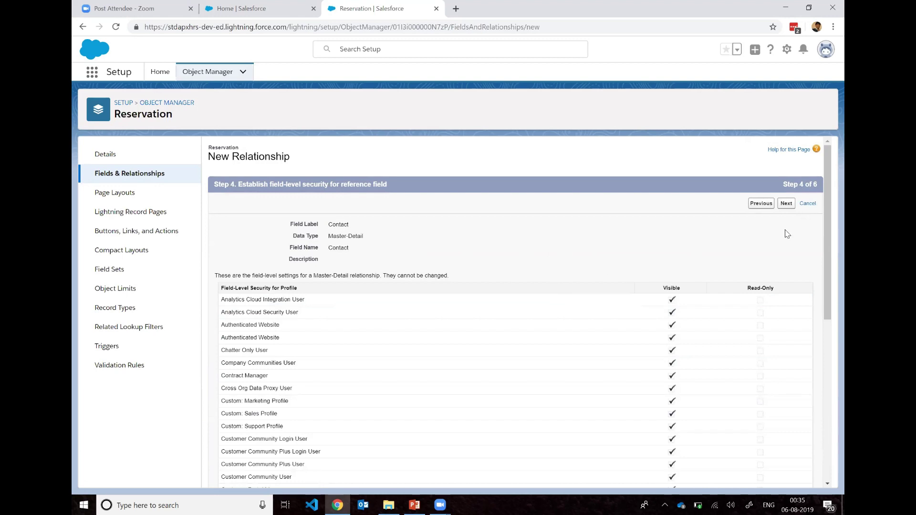
Step: Return to the Contact relationship details, allow reparenting of child records, and continue to field-level security
click(766, 208)
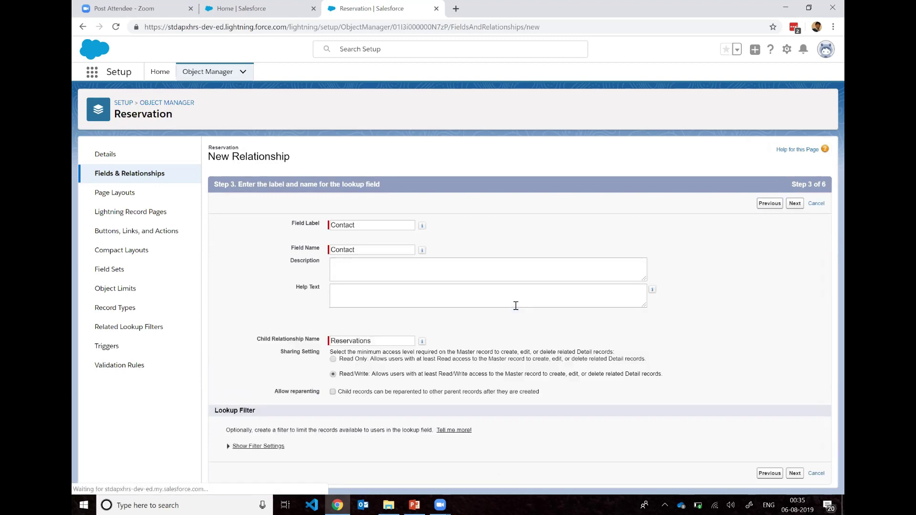
mouse_move(422, 341)
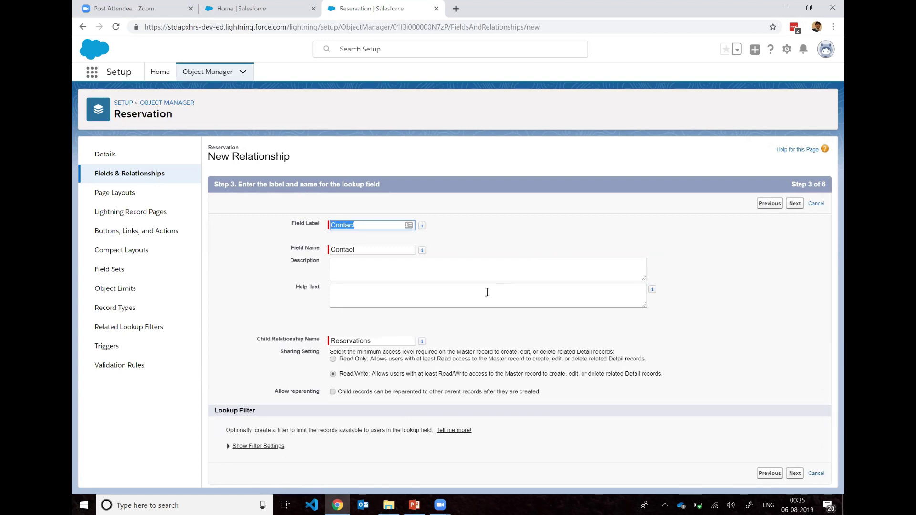
click(333, 392)
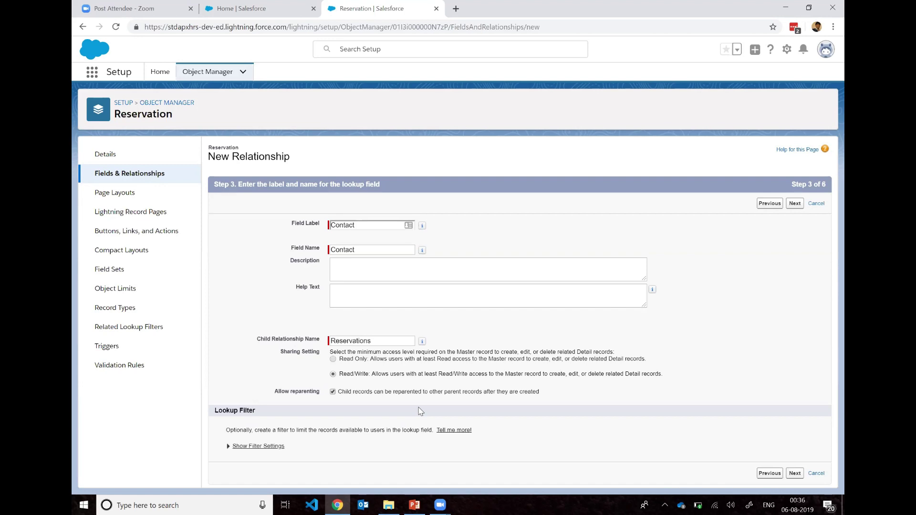
click(794, 204)
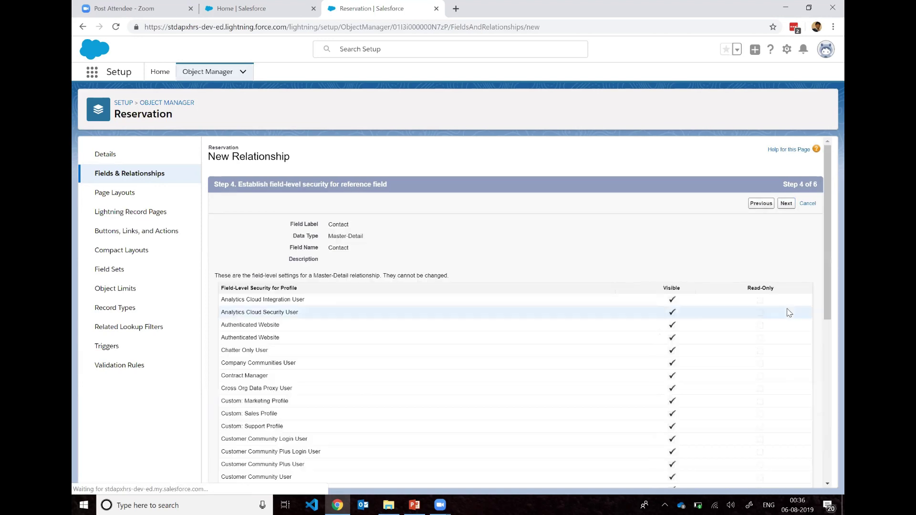
Step: Accept the default field security, Reservation Layout and Contact related lists, then save the Contact relationship and start another field
scroll(697, 329, down, 7)
scroll(697, 331, up, 6)
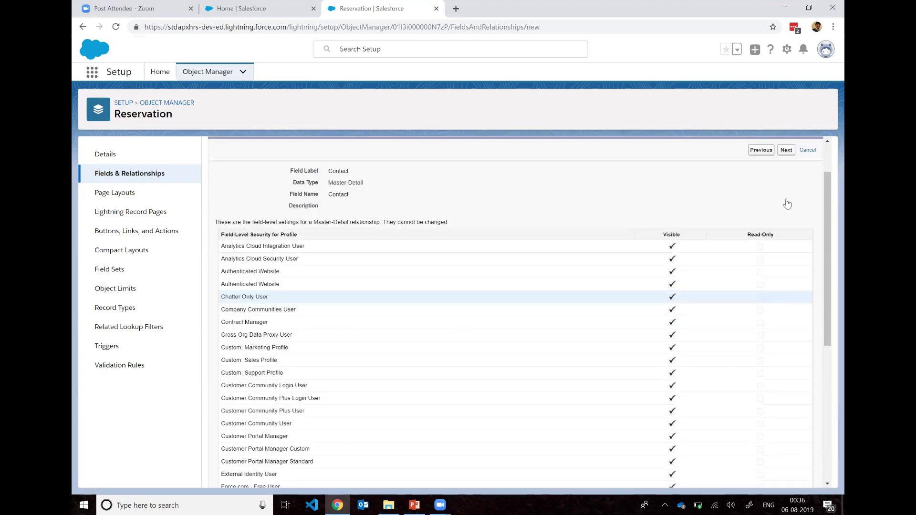
scroll(787, 204, up, 1)
click(792, 204)
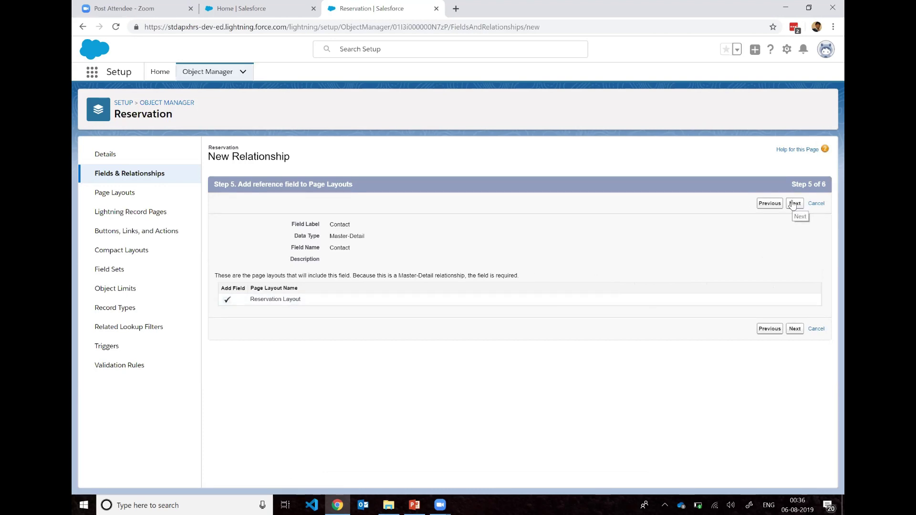
click(792, 204)
click(677, 285)
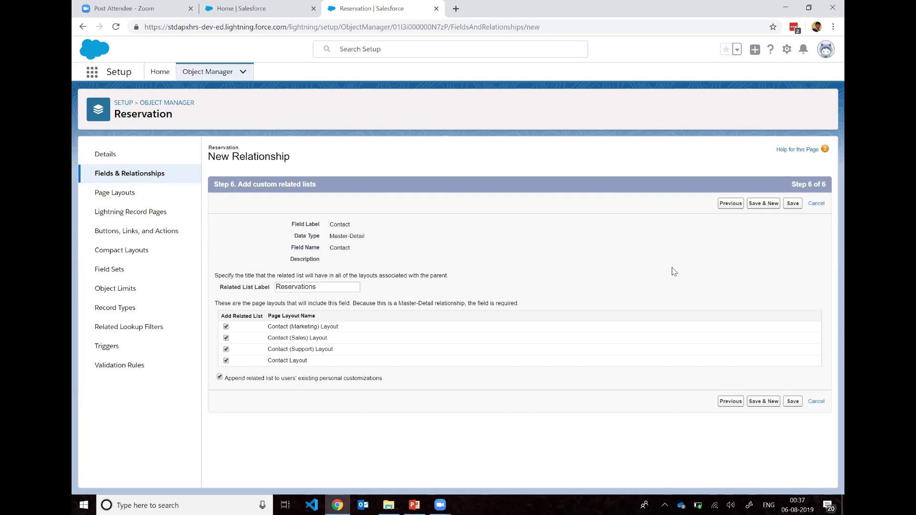
click(765, 204)
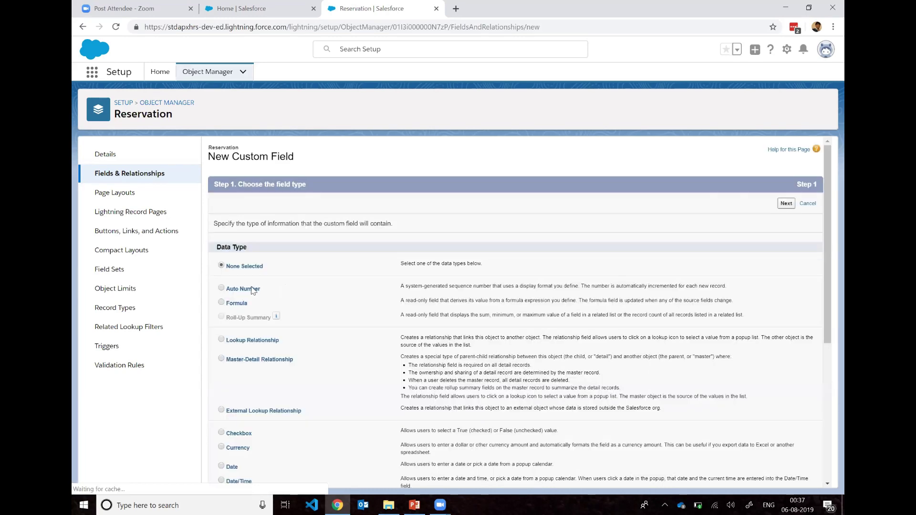
Step: Choose Master-Detail Relationship as the new Reservation field's type, relate it to Room, and continue to the field details
scroll(253, 290, down, 2)
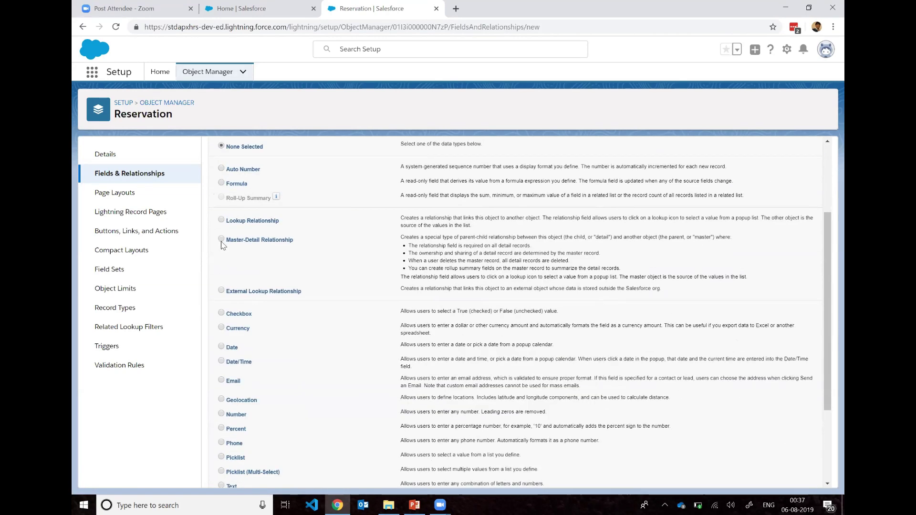
scroll(649, 334, down, 2)
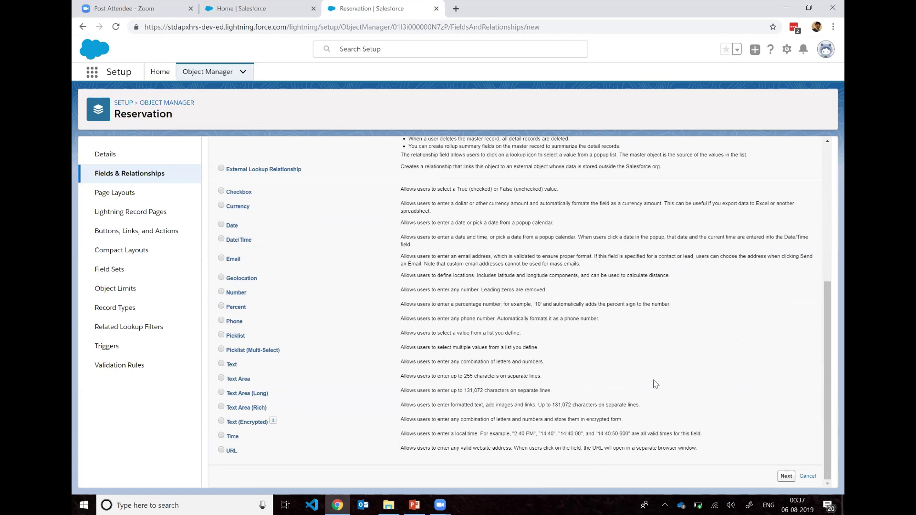
click(786, 476)
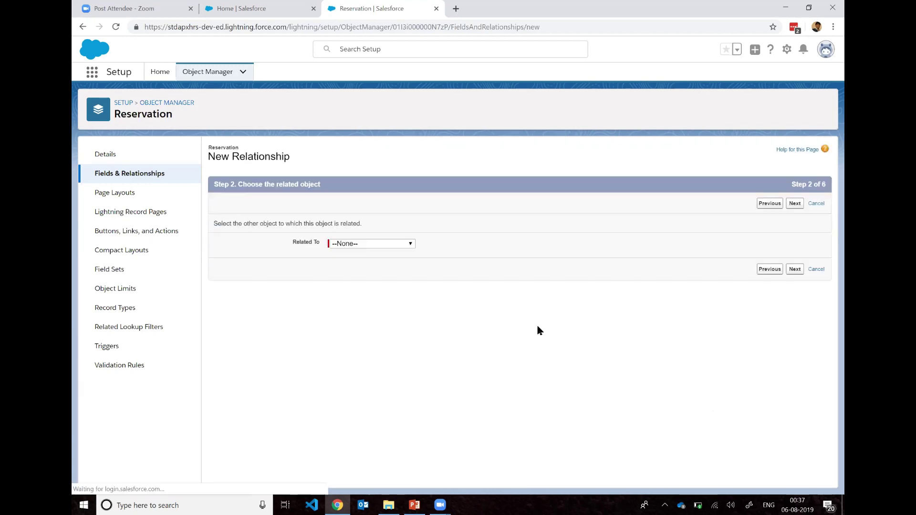
click(385, 244)
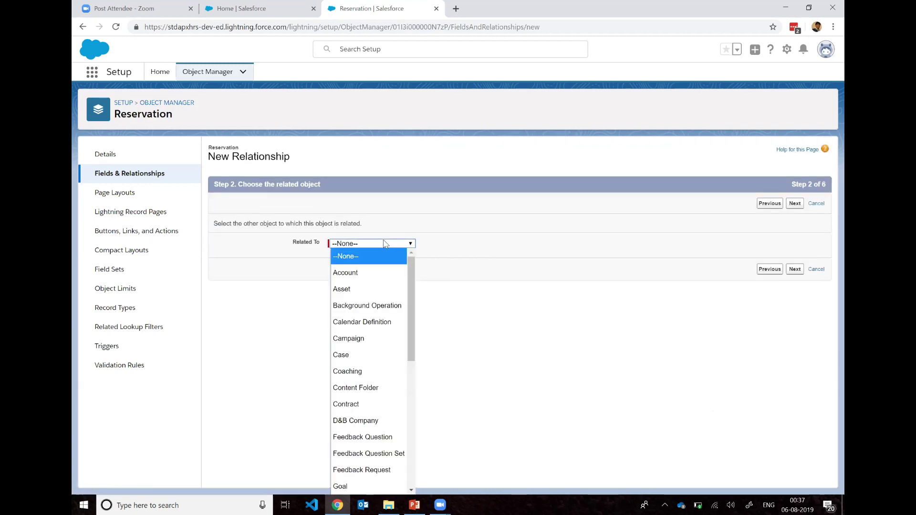
text(ro)
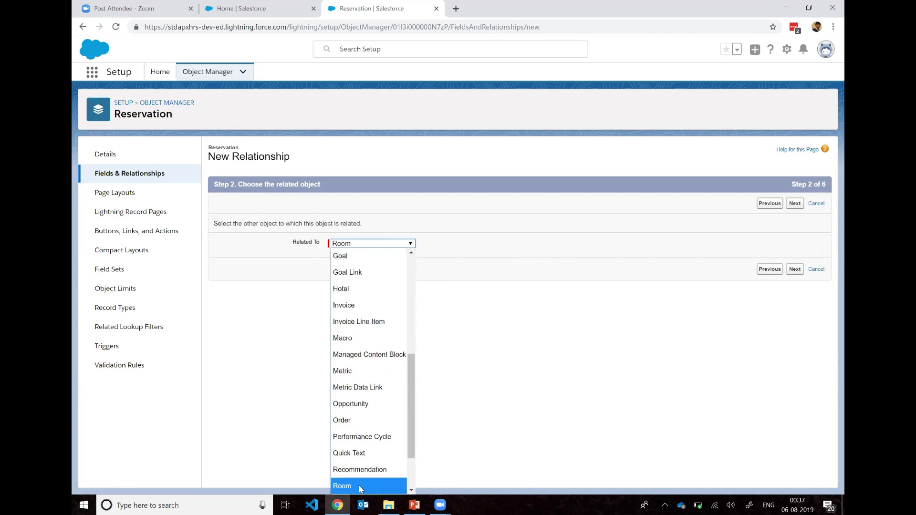
click(389, 485)
click(794, 204)
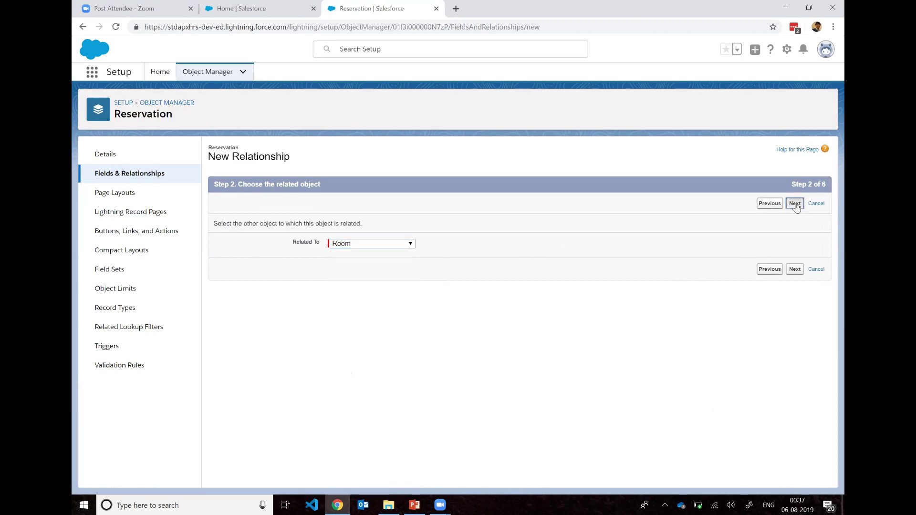
Step: Set the Room field's child relationship name to RoomReservations, allow reparenting of child records, and continue to field-level security
click(380, 249)
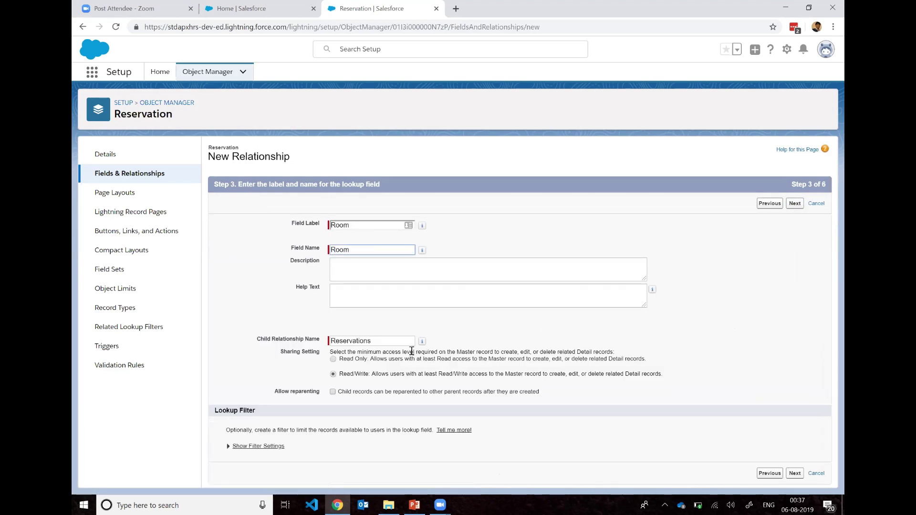
click(381, 342)
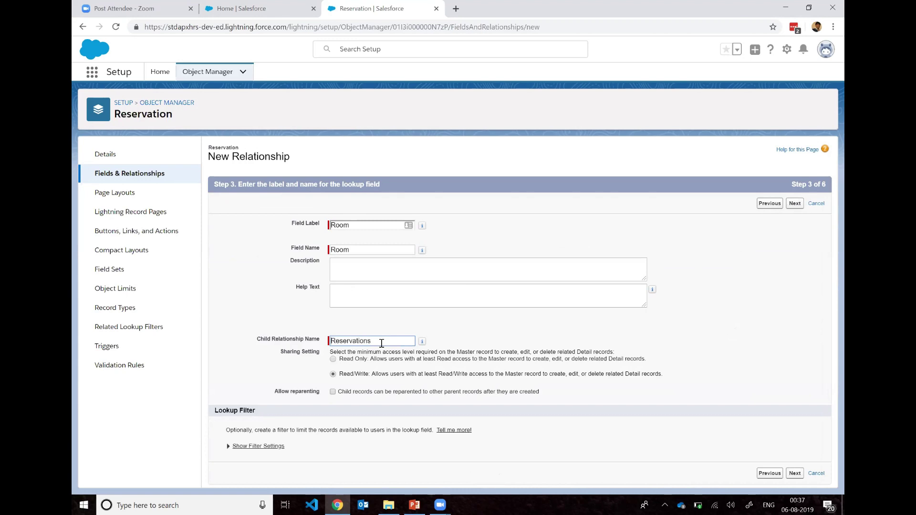
key(Home)
text(Room)
click(521, 326)
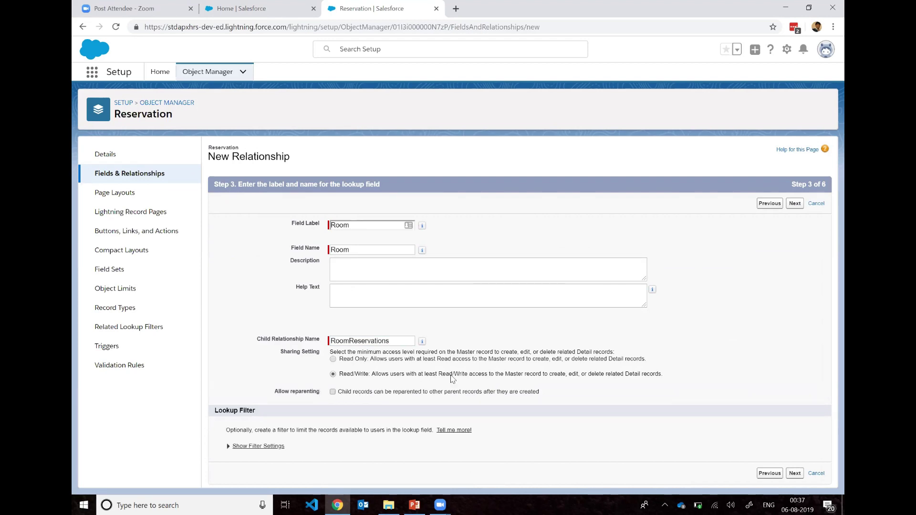
click(333, 392)
click(794, 204)
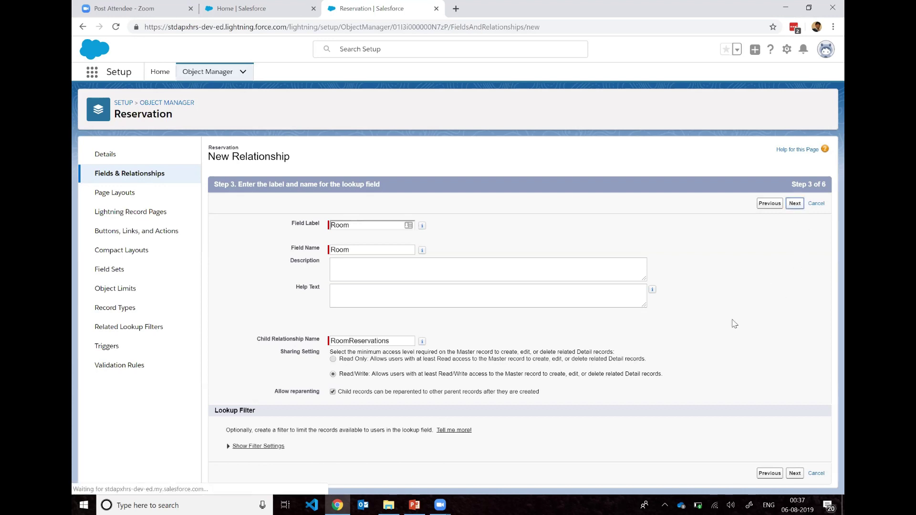
Step: Accept the default field security, Reservation Layout and Room related list, then save the Room relationship and start another field
scroll(672, 332, down, 6)
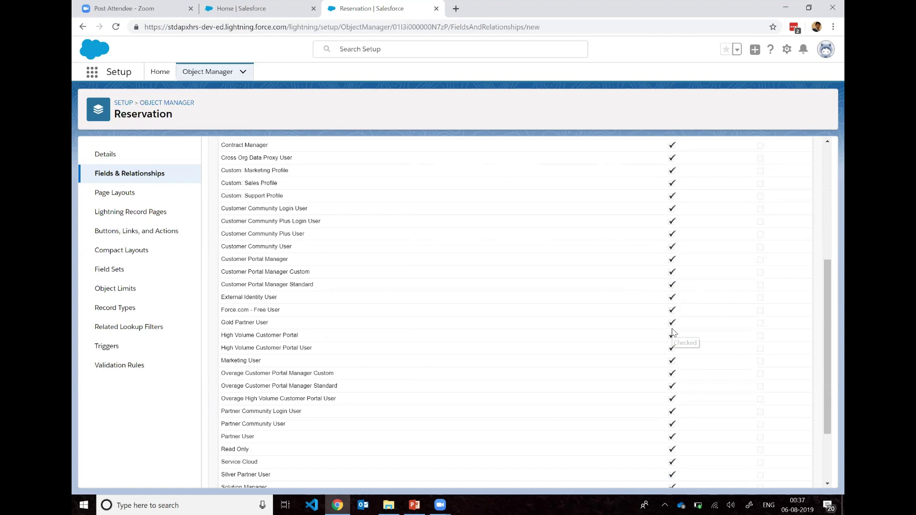
scroll(673, 332, up, 6)
click(786, 203)
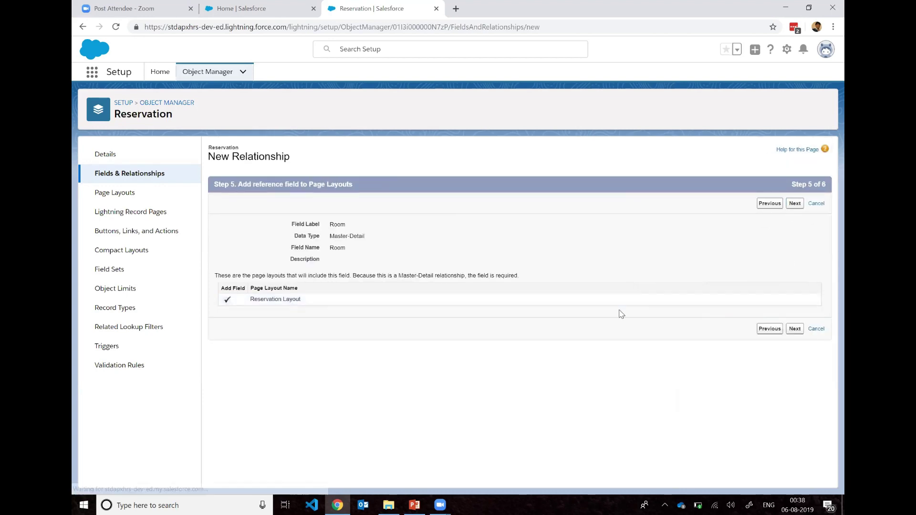
click(795, 203)
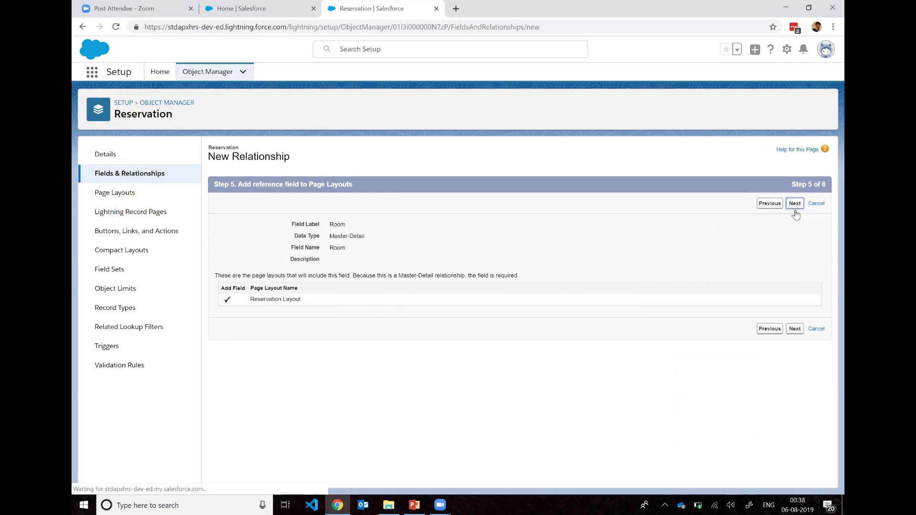
click(773, 251)
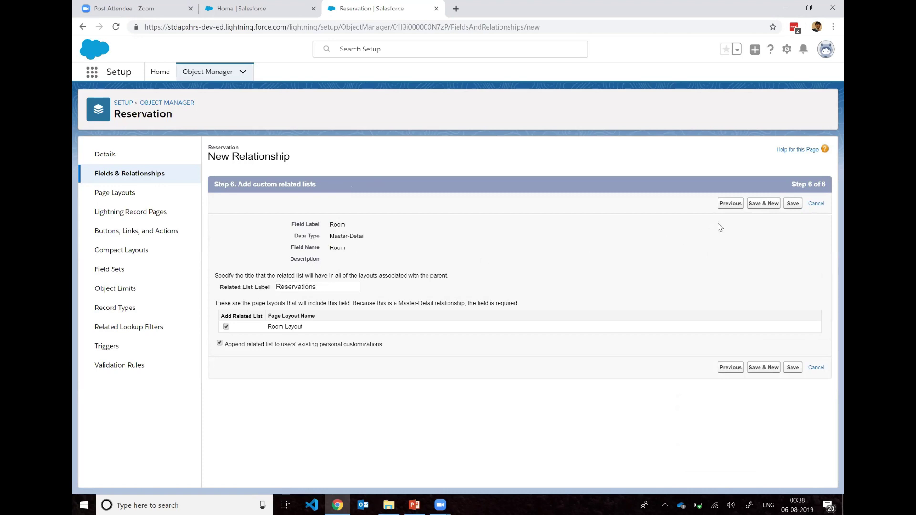
click(769, 209)
click(768, 206)
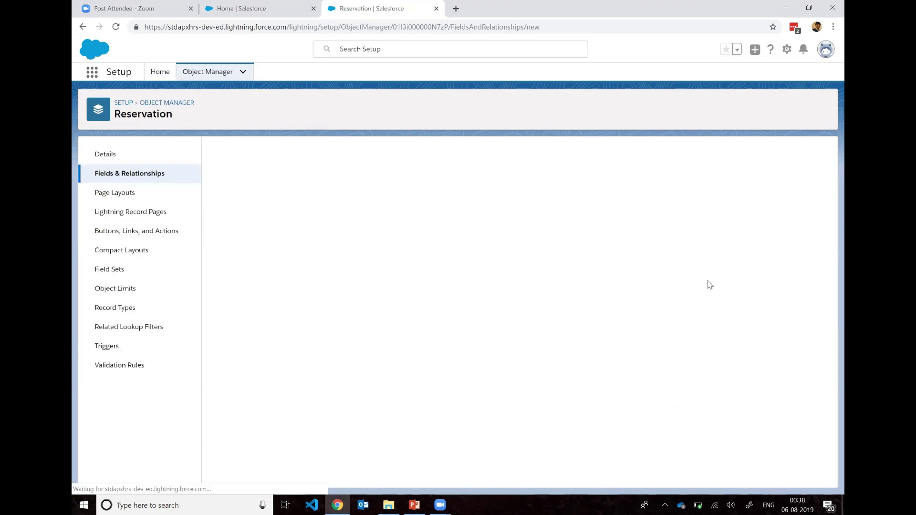
Step: Check the remaining Reservation fields on the PowerPoint slide, then return to Salesforce and choose Date as the new field's type
key(alt+Tab)
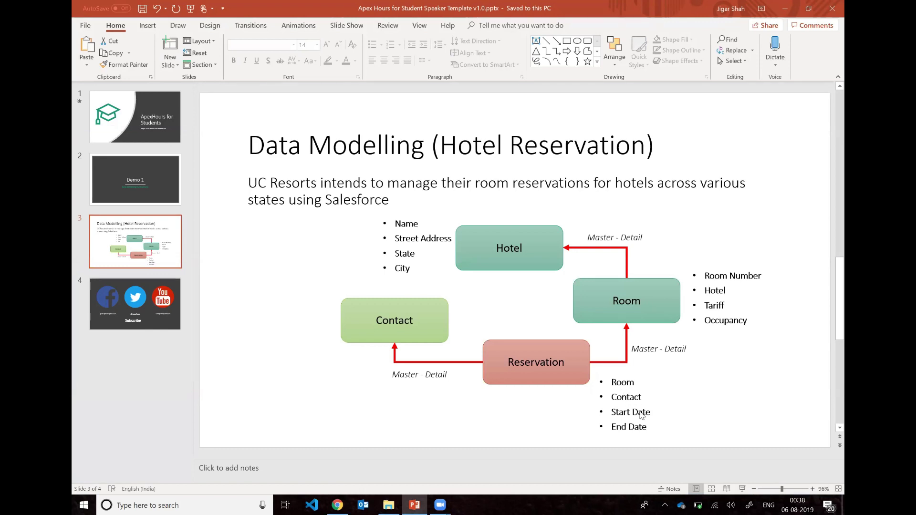
key(alt+Tab)
scroll(366, 299, down, 5)
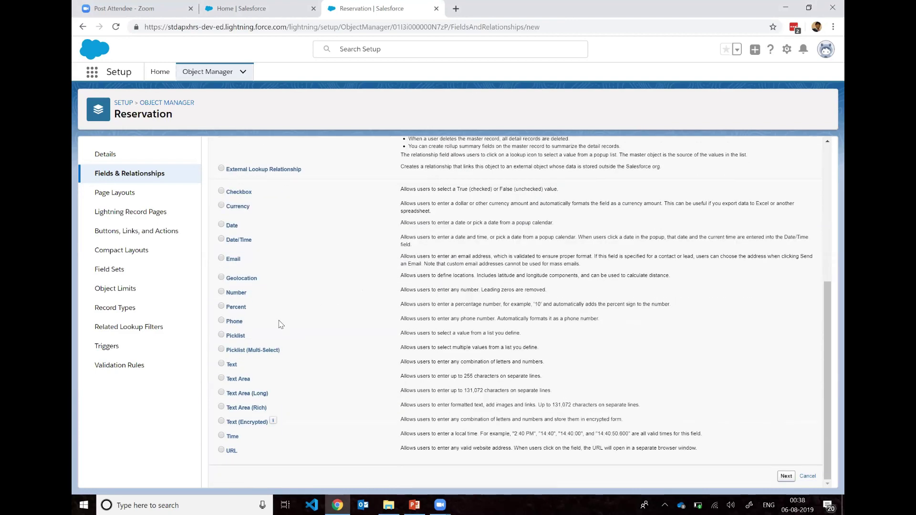
scroll(279, 320, up, 2)
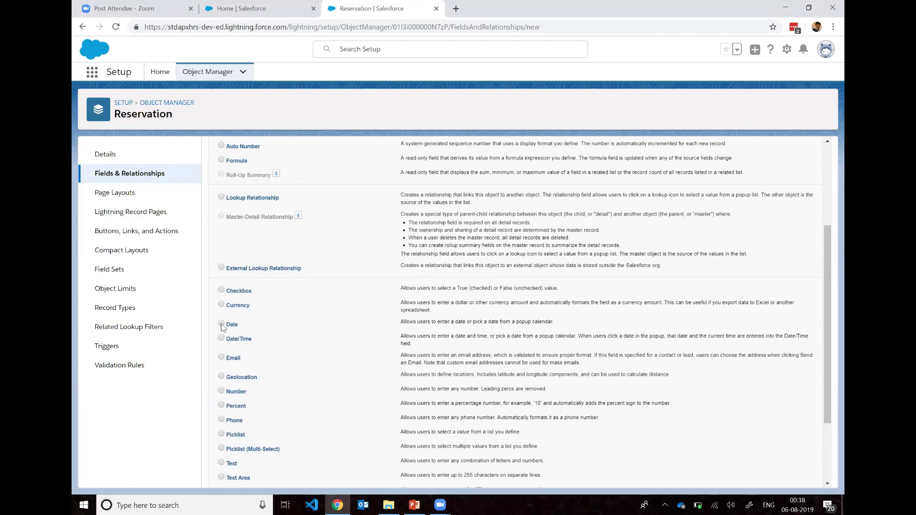
click(221, 325)
scroll(667, 341, down, 2)
click(789, 478)
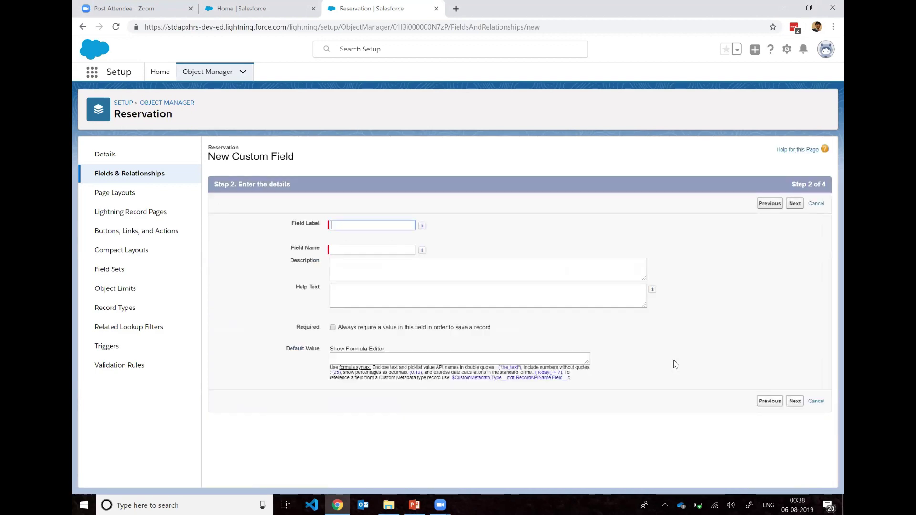
Step: Label the date field Start Date with field name Start_Date and set its default value to TODAY()
click(380, 226)
text(Start Date)
key(Tab)
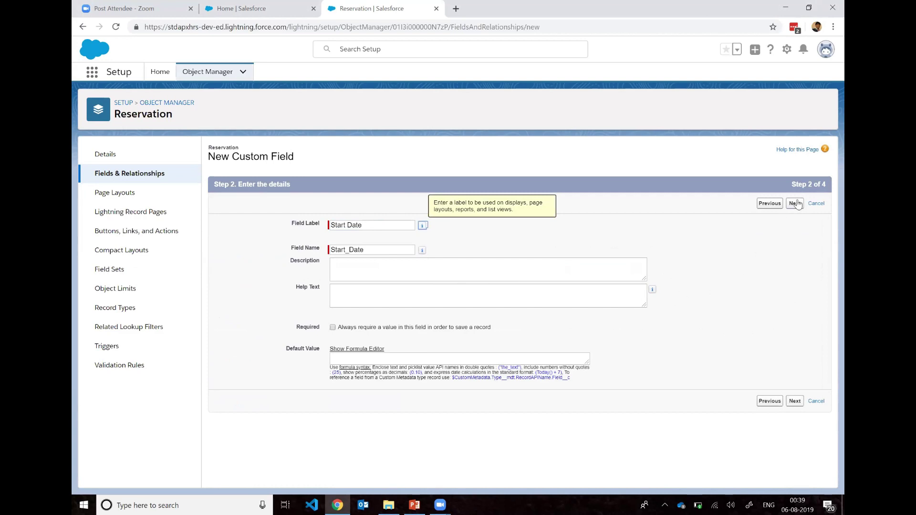
click(561, 358)
text(TODAY()
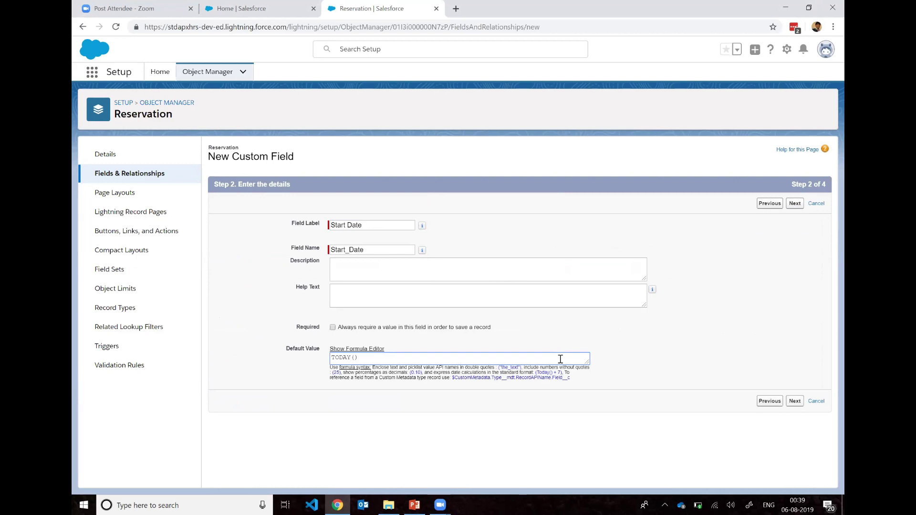
click(695, 322)
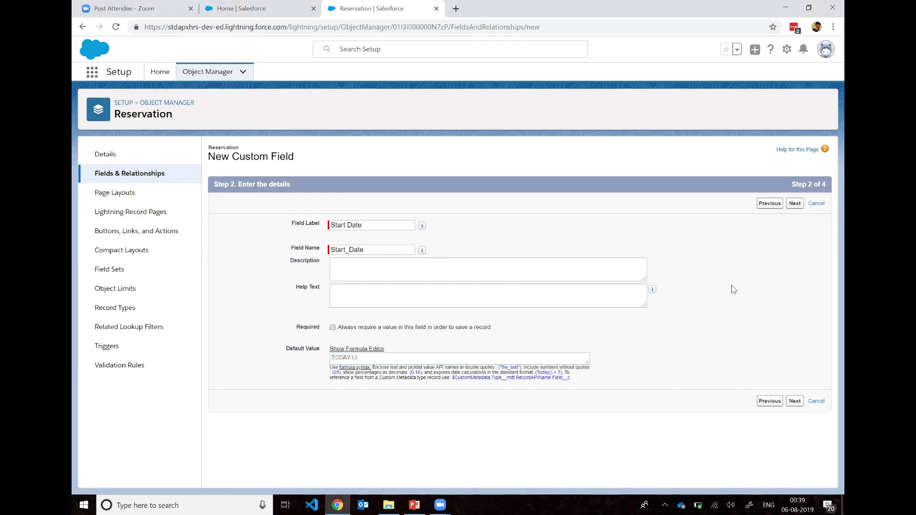
Step: Accept the default field security and Reservation Layout for Start Date, then save it and start another field
click(800, 206)
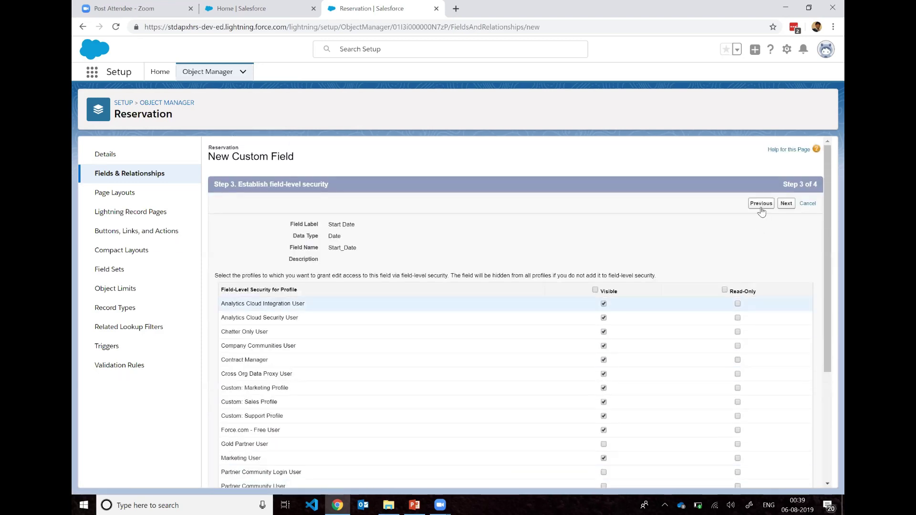
click(786, 203)
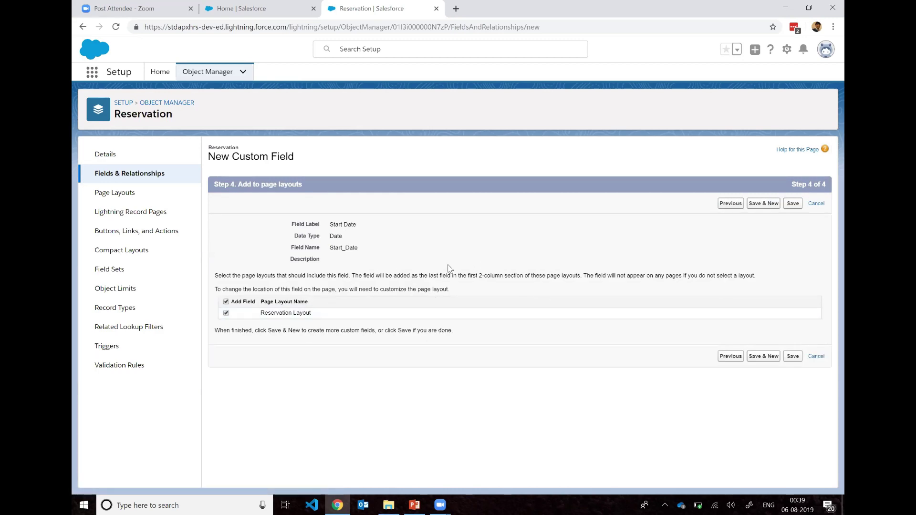
click(758, 206)
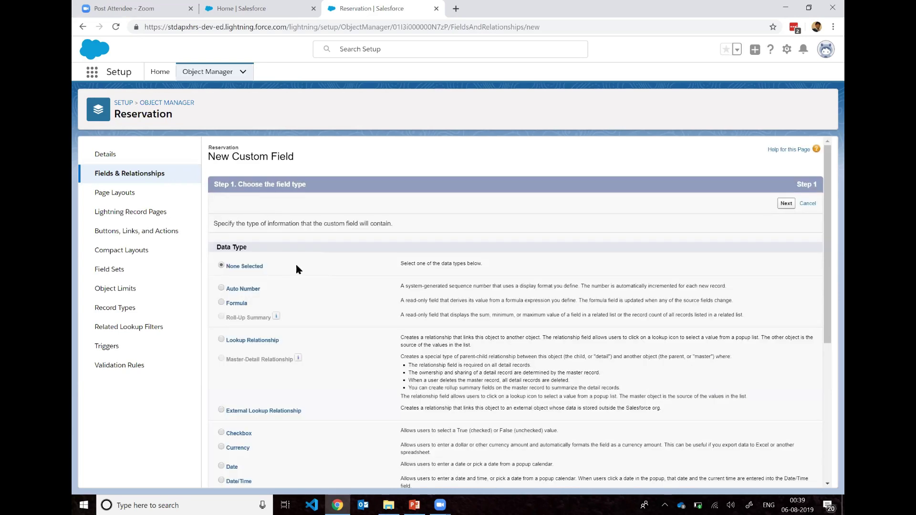
Step: Choose Date as the data type of the new Reservation field and continue to its details
scroll(394, 306, down, 2)
scroll(394, 306, down, 3)
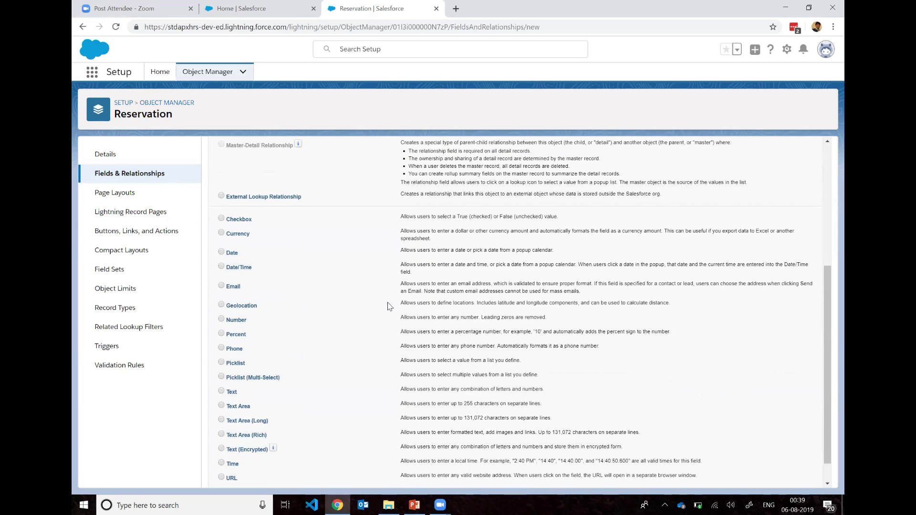
scroll(388, 306, down, 1)
click(232, 226)
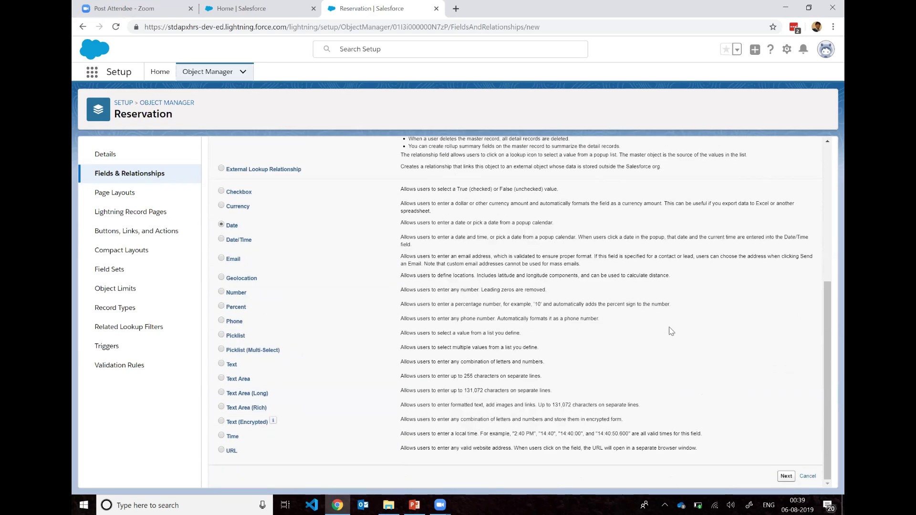
click(786, 476)
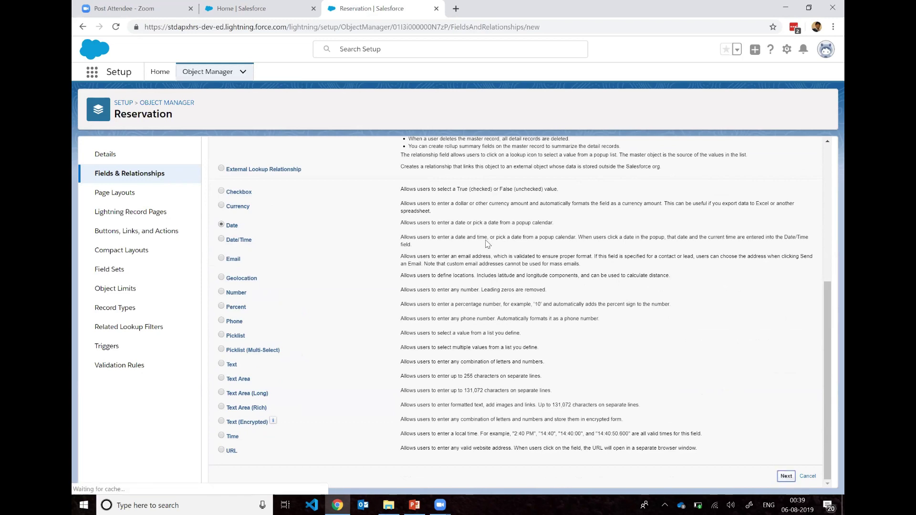
Step: Label the date field End Date with field name End_Date and set its default value to TODAY()+3
click(370, 223)
text(End Date)
key(Tab)
click(471, 285)
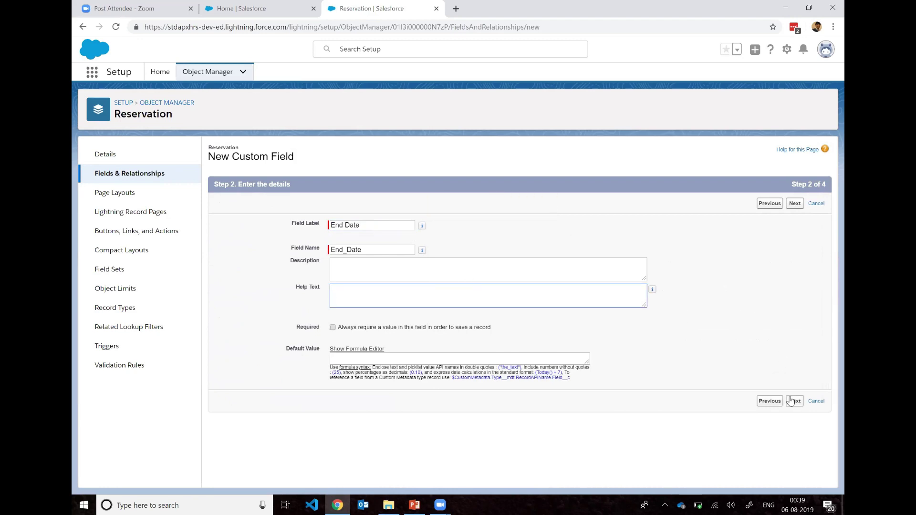
click(553, 357)
text(TODAY()+3)
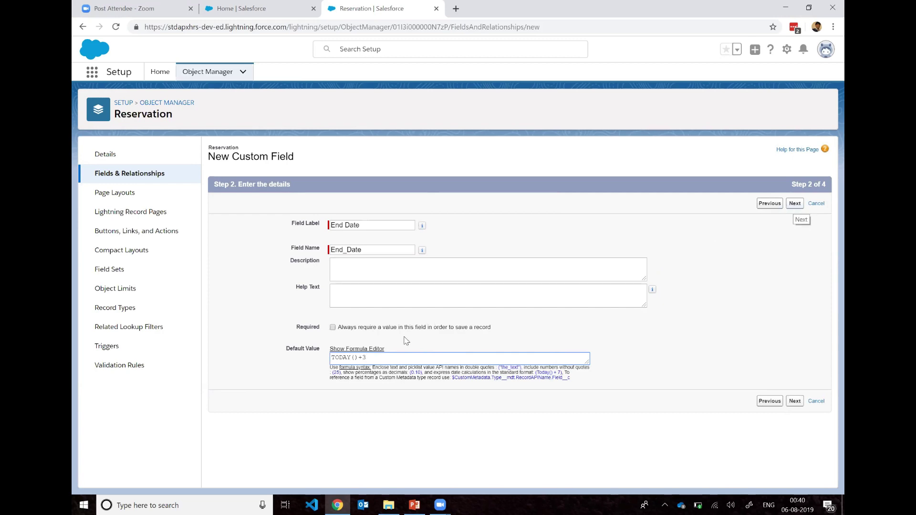
Step: Keep the default field security and Reservation Layout for End Date, and save the field to finish
click(794, 204)
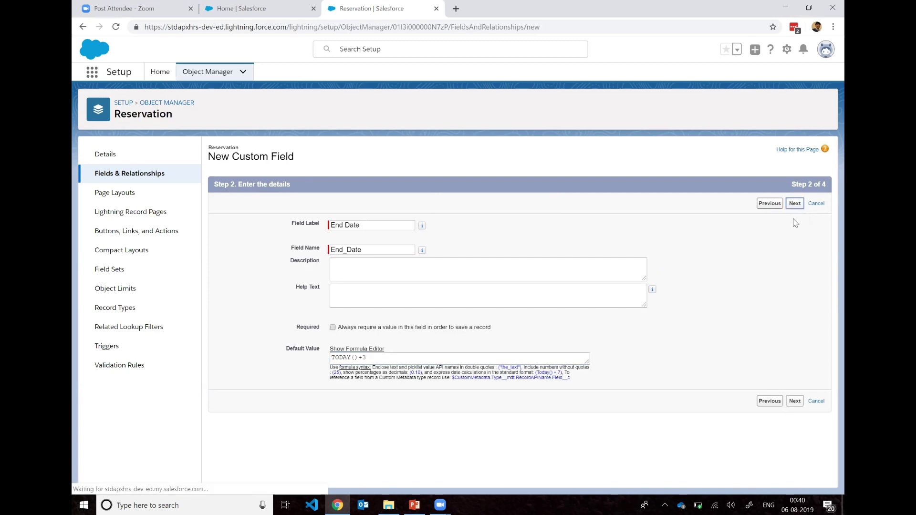
click(786, 204)
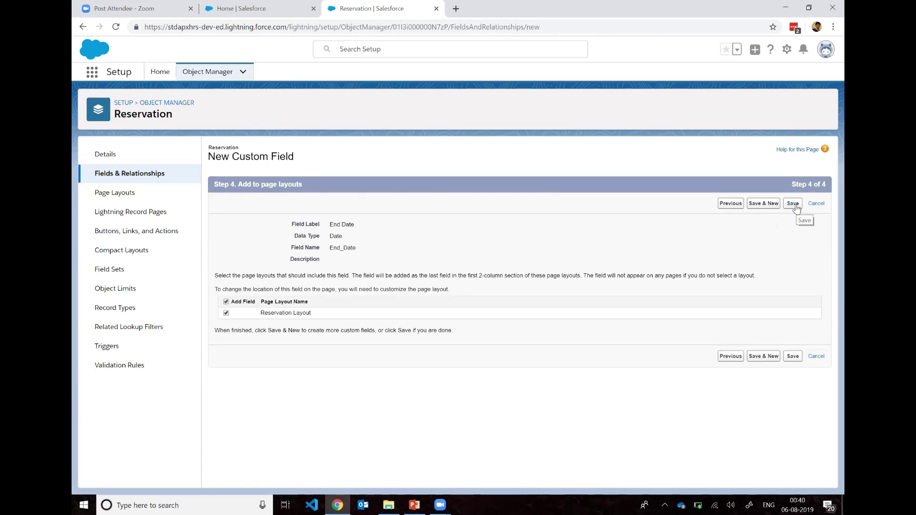
click(794, 205)
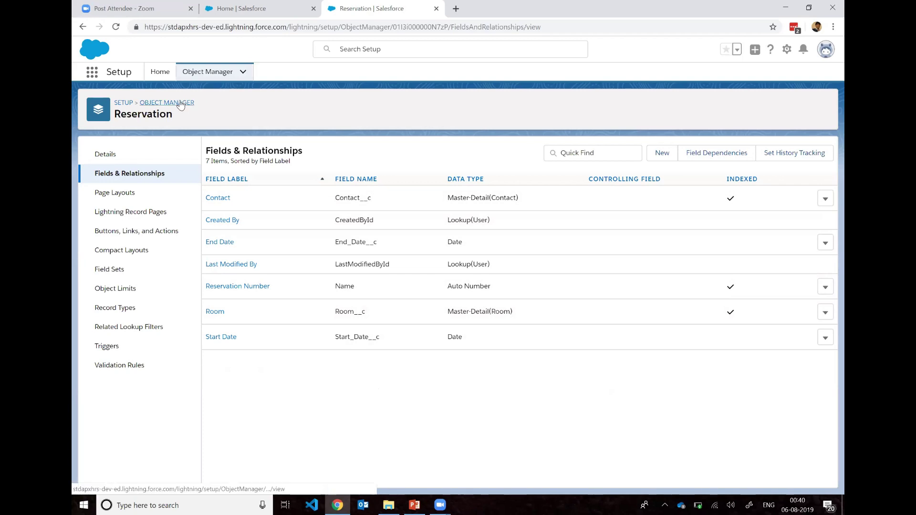
Step: Check the Reservation object's details, then open Schema Builder and clear all objects from its canvas
click(139, 154)
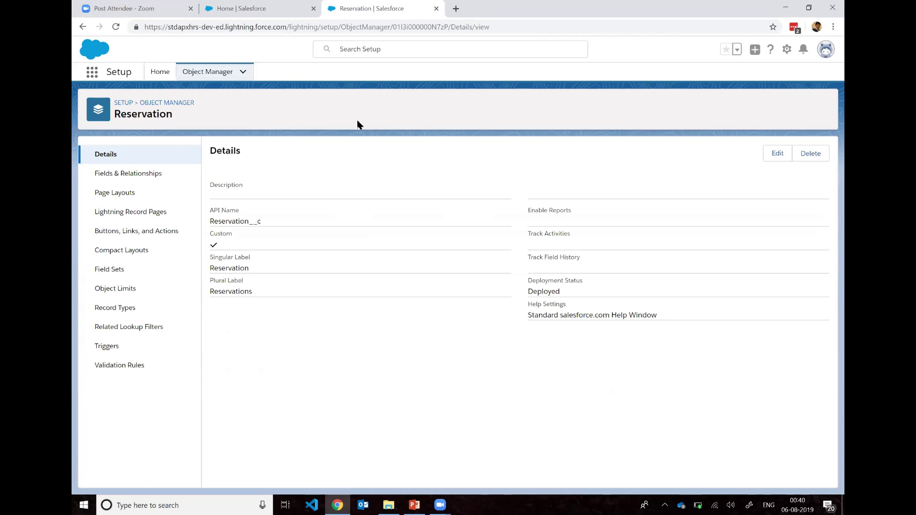
click(180, 103)
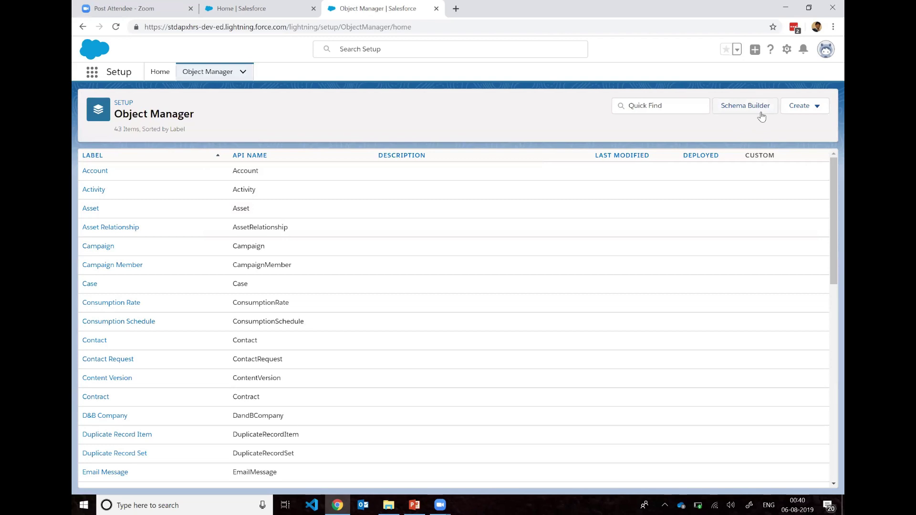
click(741, 106)
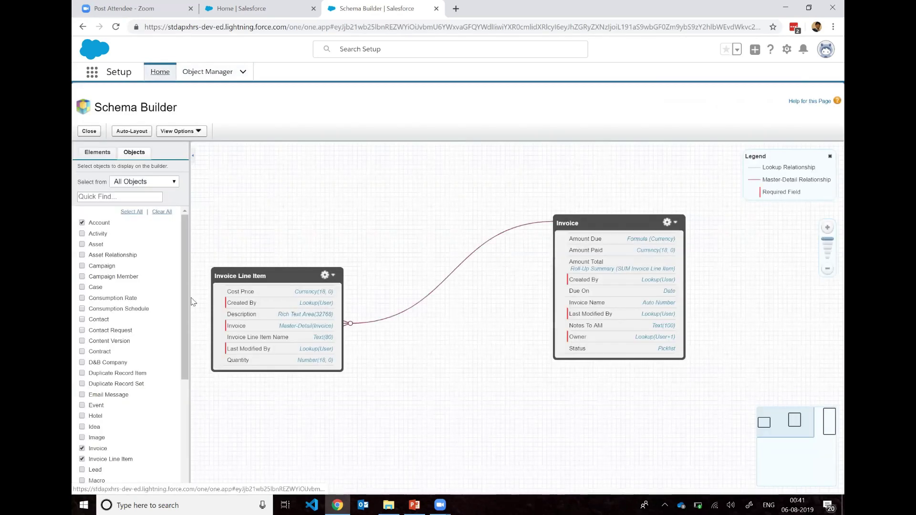
click(163, 212)
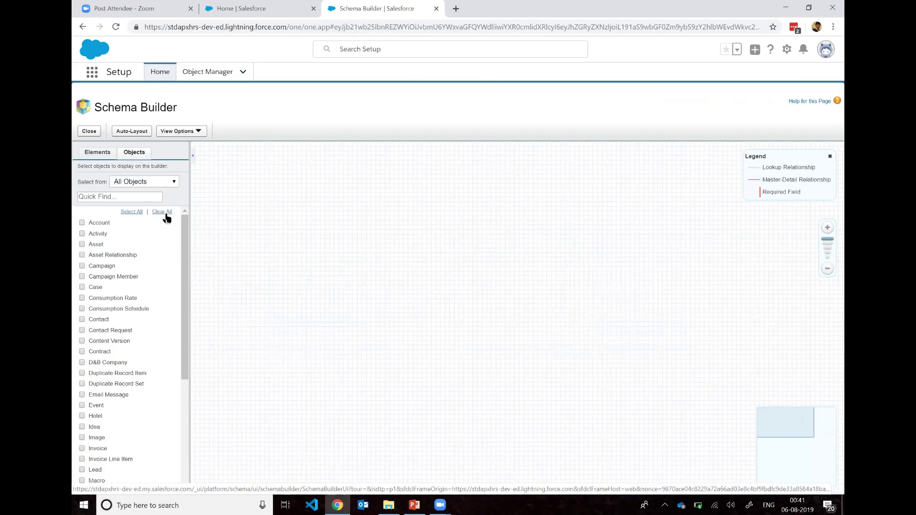
Step: Find the Hotel and Room objects and display both on the Schema Builder canvas
click(126, 199)
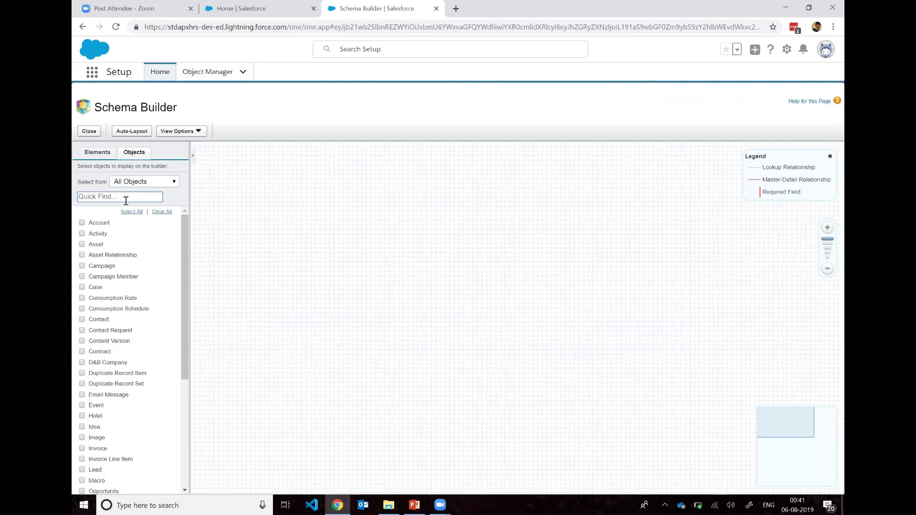
text(Hotl)
key(BackSpace)
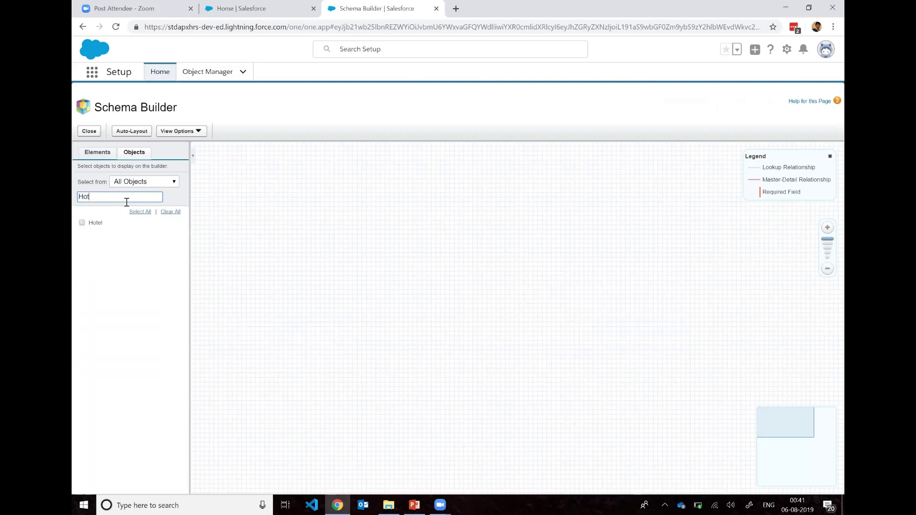
click(81, 222)
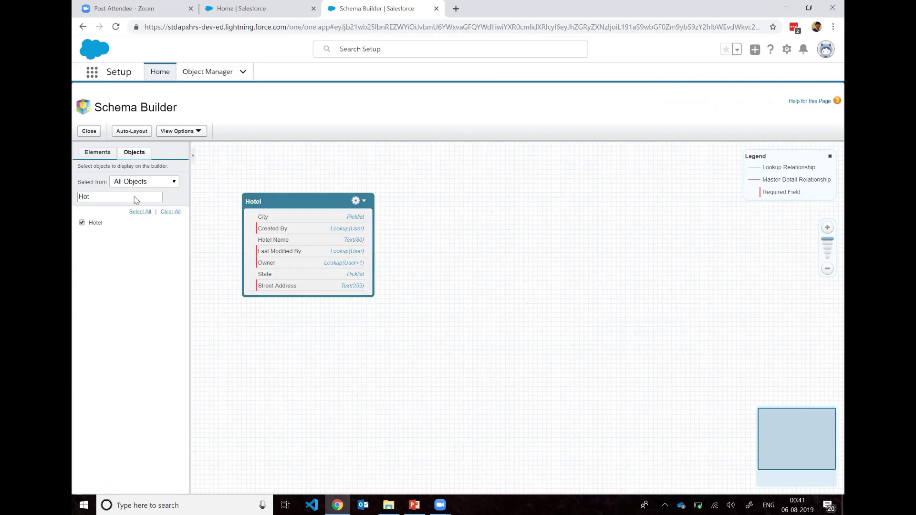
drag(112, 196, 81, 199)
text(Room)
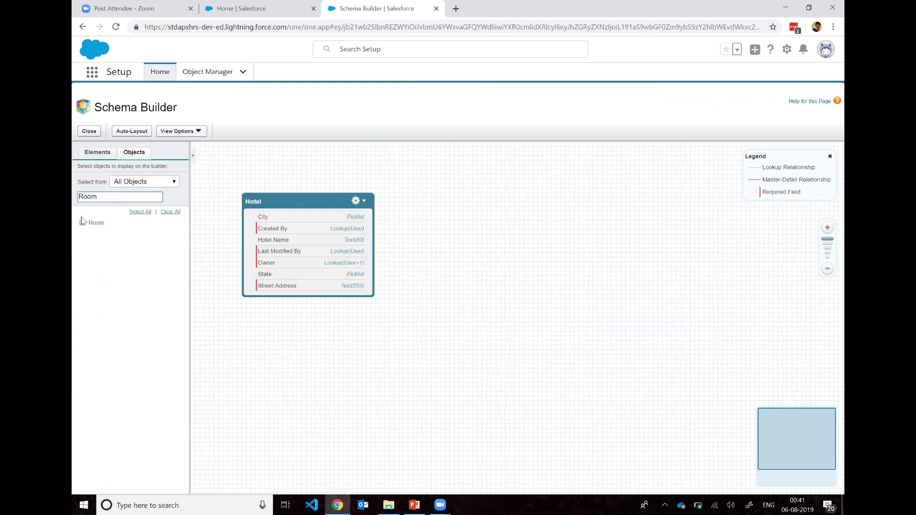
click(82, 223)
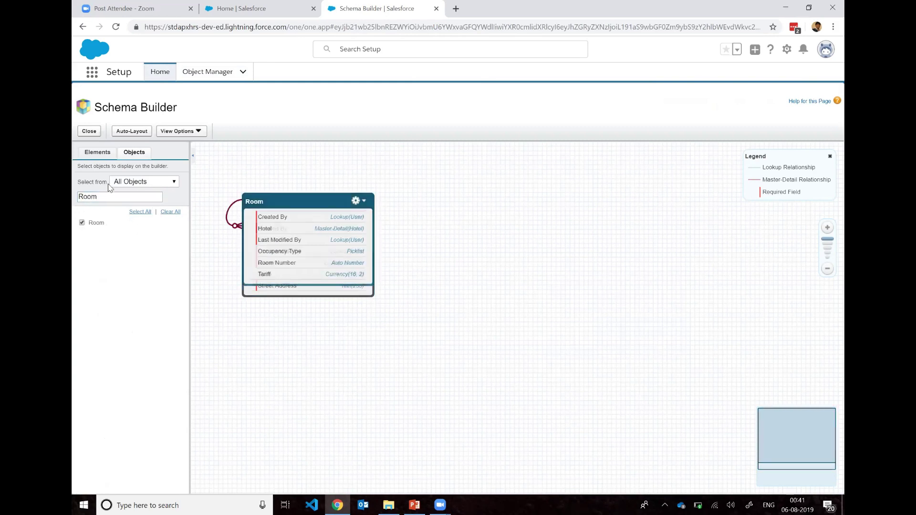
Step: Separate the overlapping boxes on the canvas, placing Hotel to the upper right of Room
drag(329, 199, 308, 314)
drag(346, 202, 686, 200)
drag(324, 322, 482, 305)
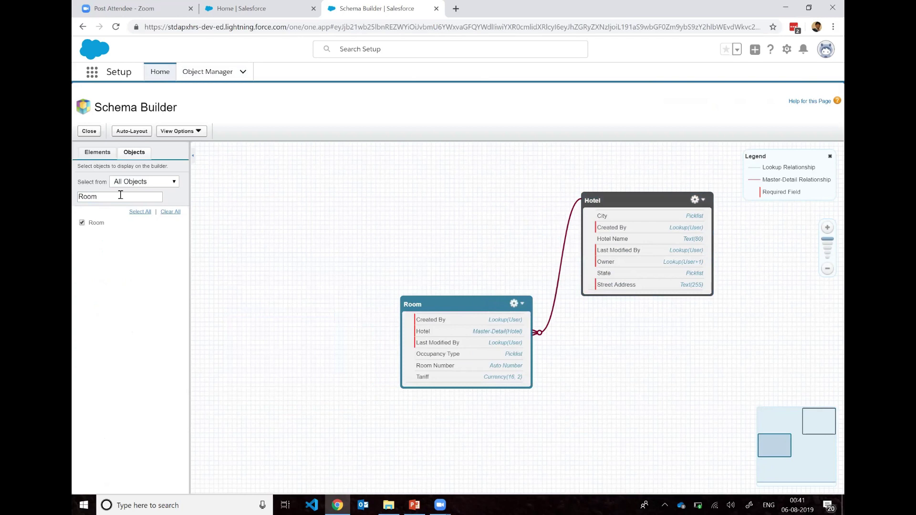
Step: Find the Reservation object and add it to the schema canvas
drag(108, 196, 74, 199)
text(R)
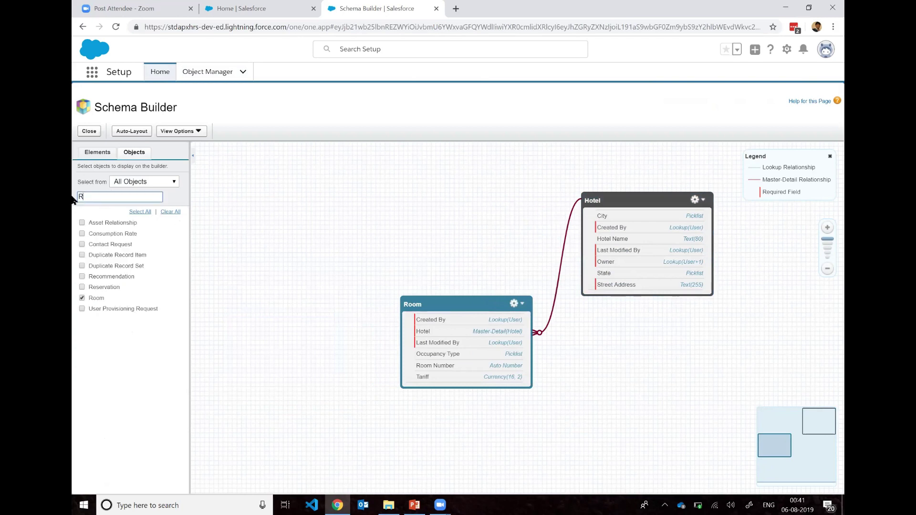
text(eservaton)
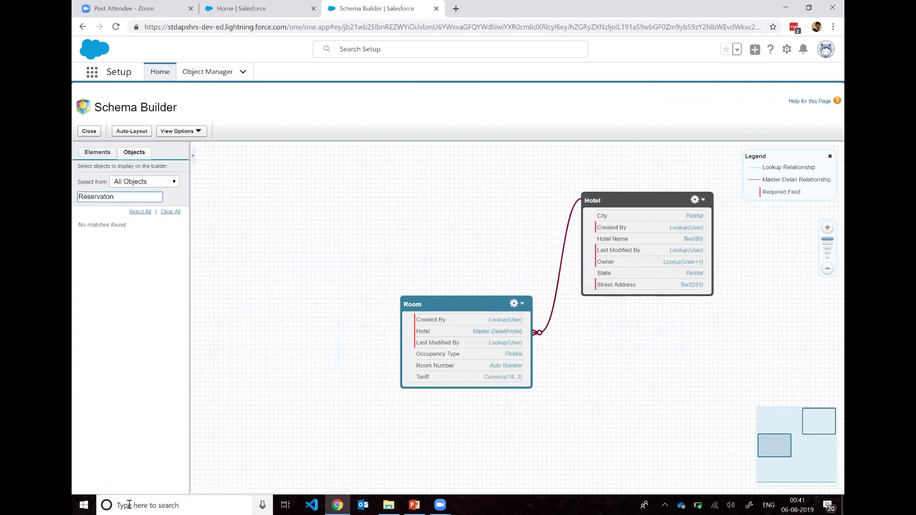
key(BackSpace)
key(BackSpace)
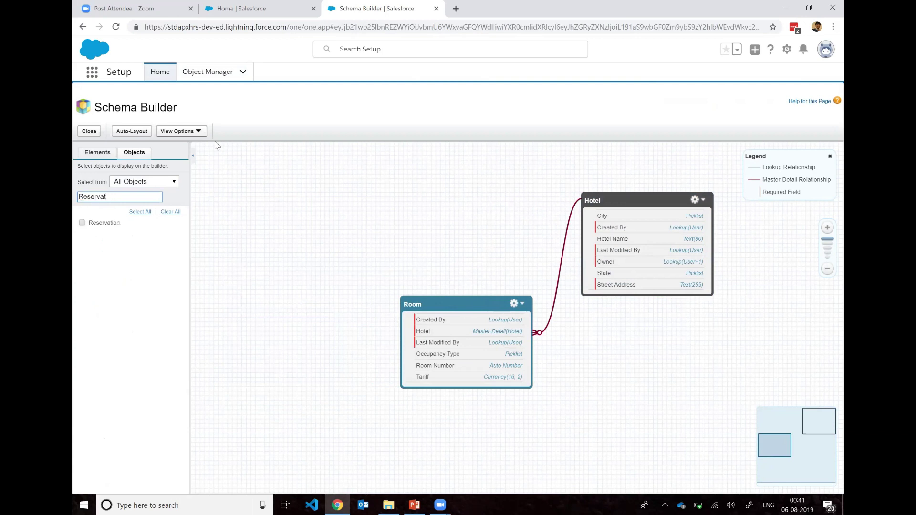
click(82, 222)
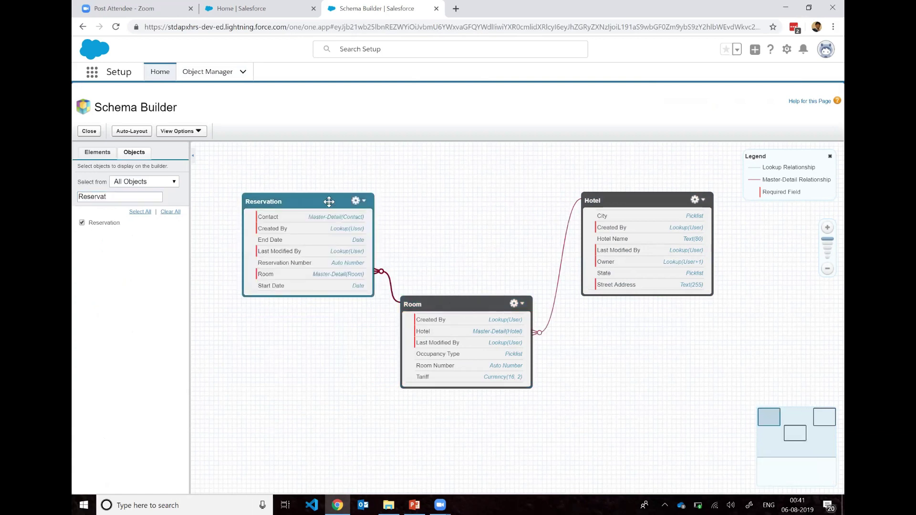
Step: Move Reservation down beside Room and shift Room slightly right to widen the gap between them
drag(328, 200, 328, 274)
drag(432, 305, 460, 308)
drag(280, 278, 271, 293)
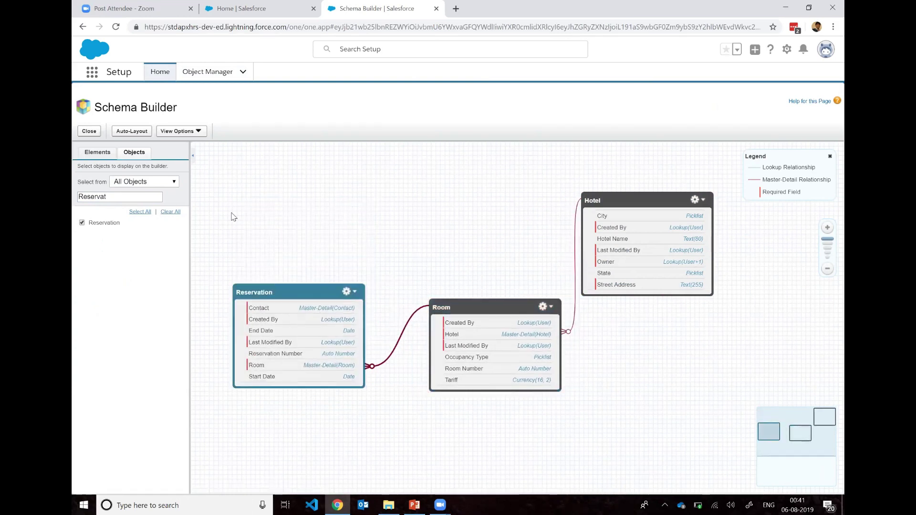
Step: Find the Contact object and add it to the schema canvas
drag(116, 195, 72, 197)
text(Conta)
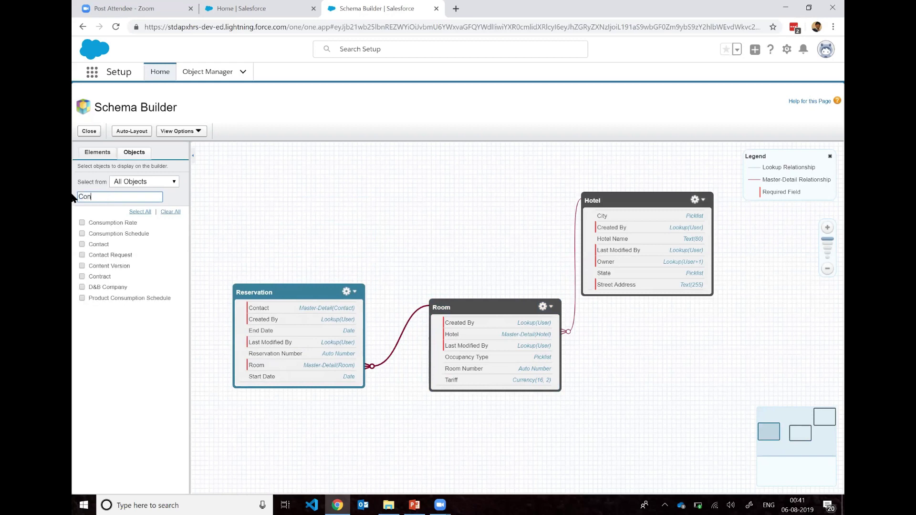
click(86, 223)
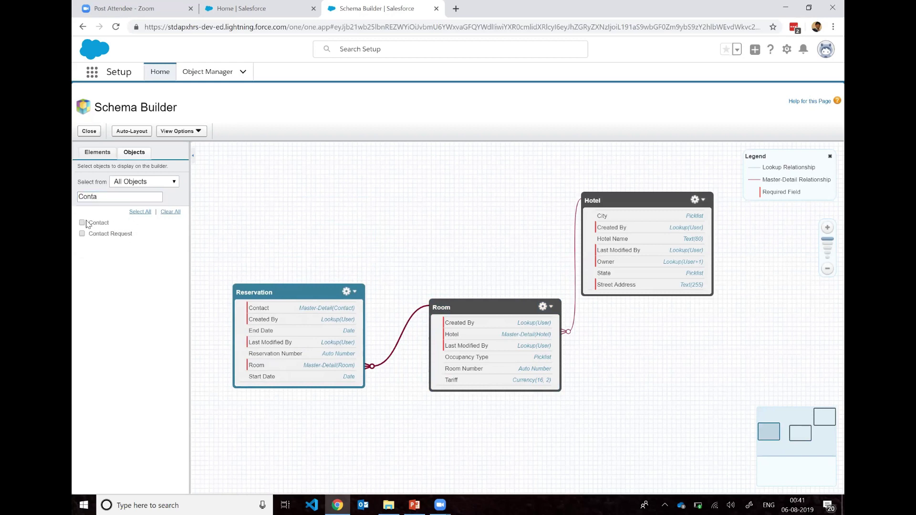
click(96, 227)
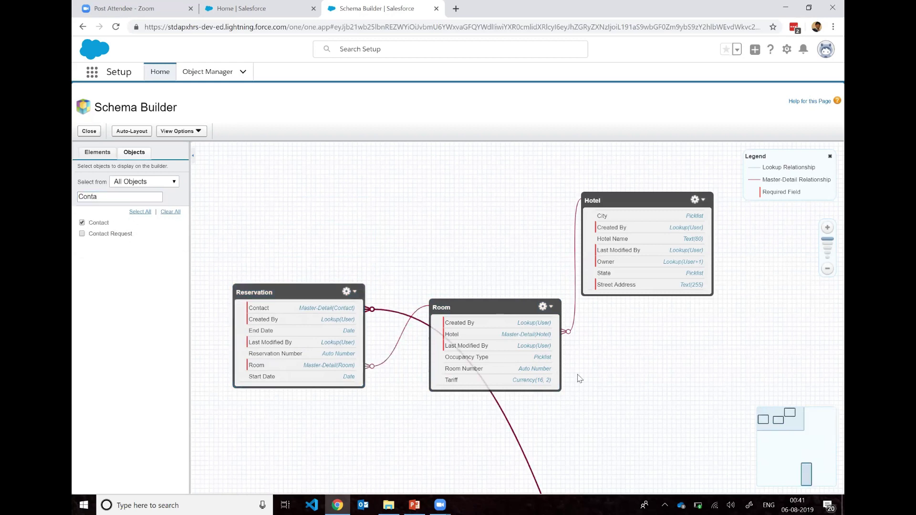
Step: Apply the automatic layout to the Hotel, Room, Reservation and Contact objects on the canvas
click(132, 131)
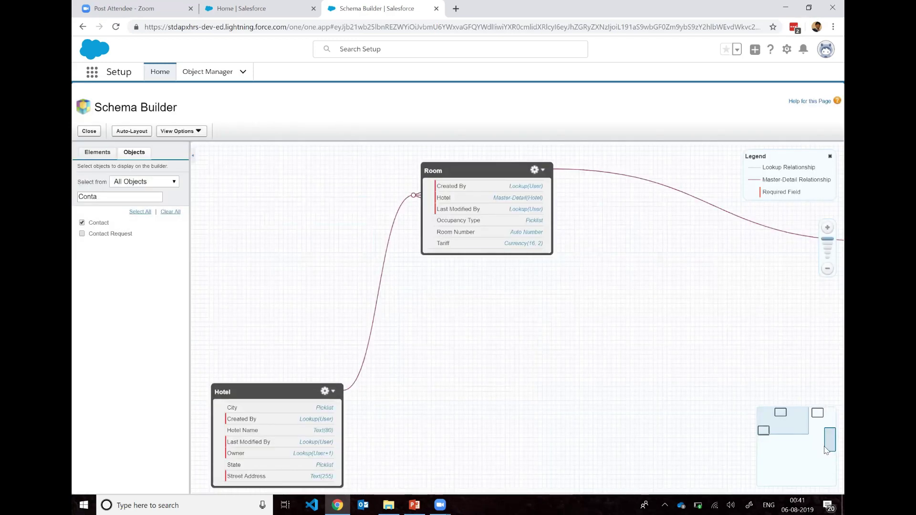
click(760, 429)
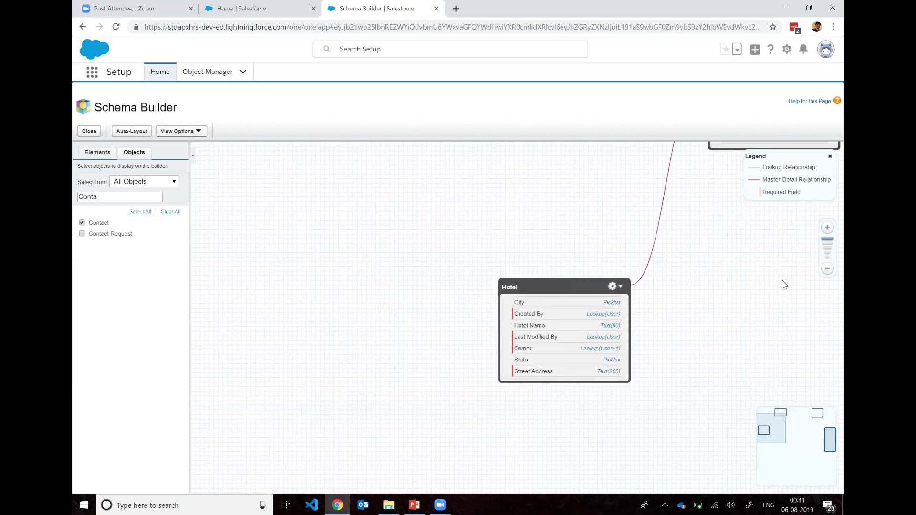
click(827, 270)
click(828, 270)
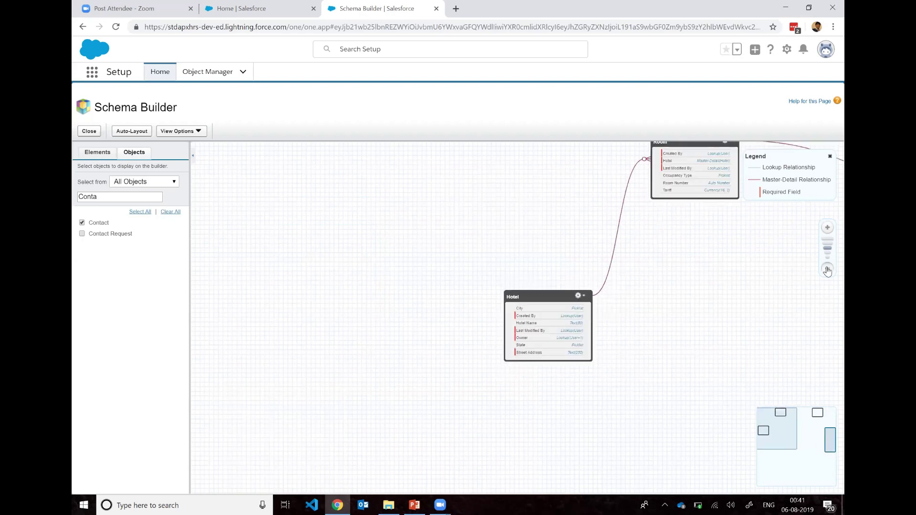
click(827, 270)
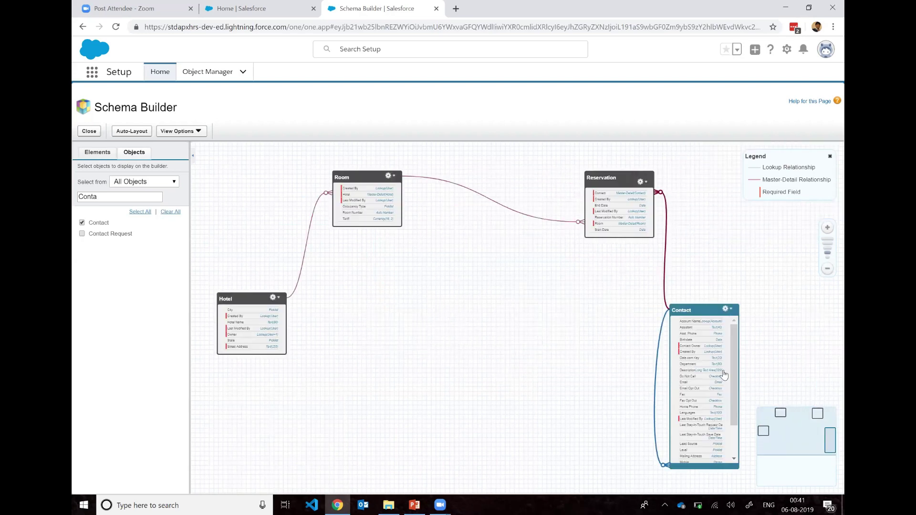
Step: Rearrange the diagram with Room farther right of Hotel, Reservation below and right of Room, and Contact to the right of Reservation
drag(674, 306, 527, 274)
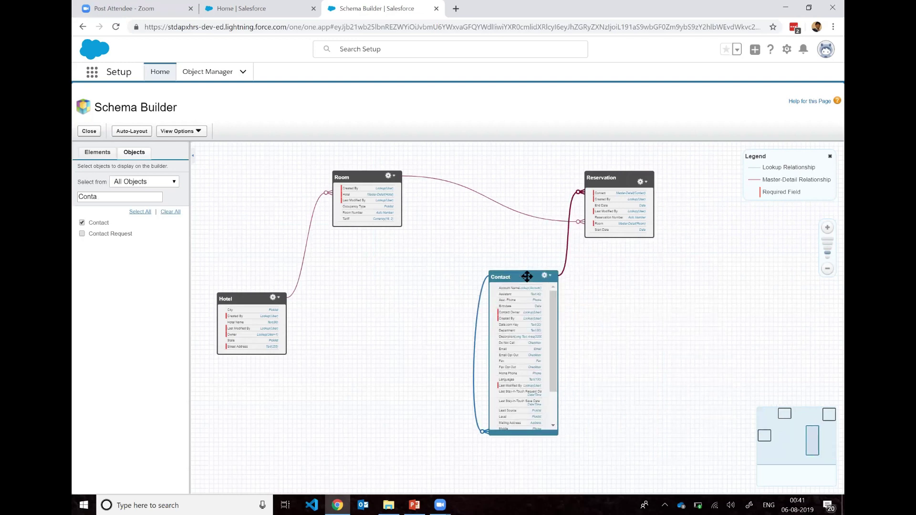
drag(359, 178, 426, 169)
drag(614, 179, 591, 289)
drag(504, 278, 716, 214)
drag(589, 286, 541, 276)
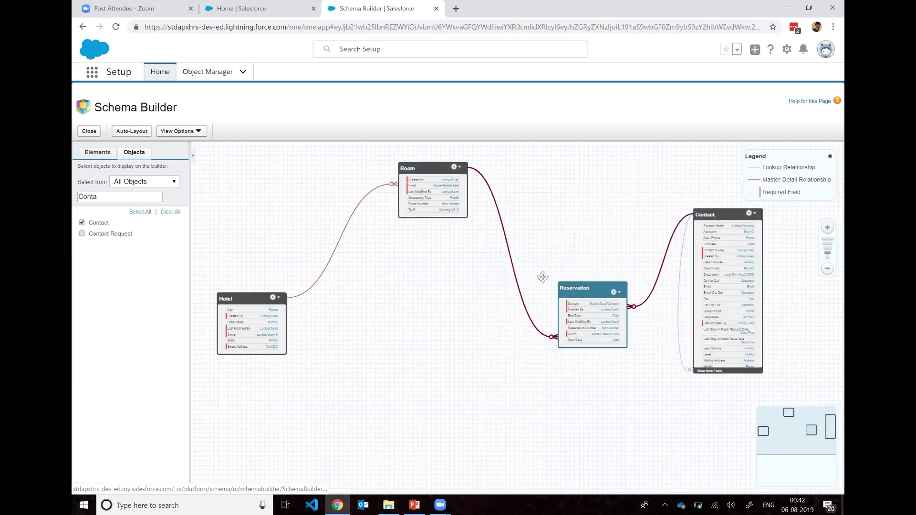
Step: Rearrange the schema diagram with Hotel above and left of Room, Room lowered beside Reservation, and Contact slightly lower and farther left
drag(436, 169, 415, 263)
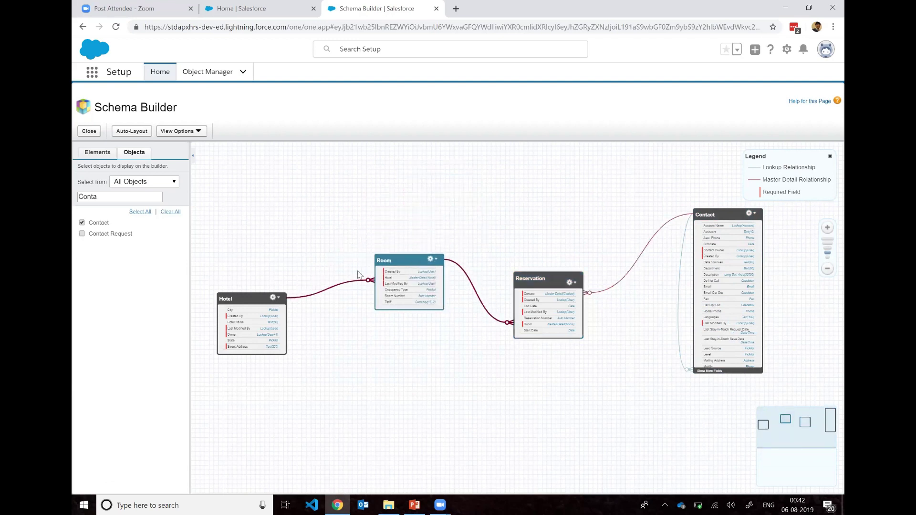
drag(256, 298, 291, 176)
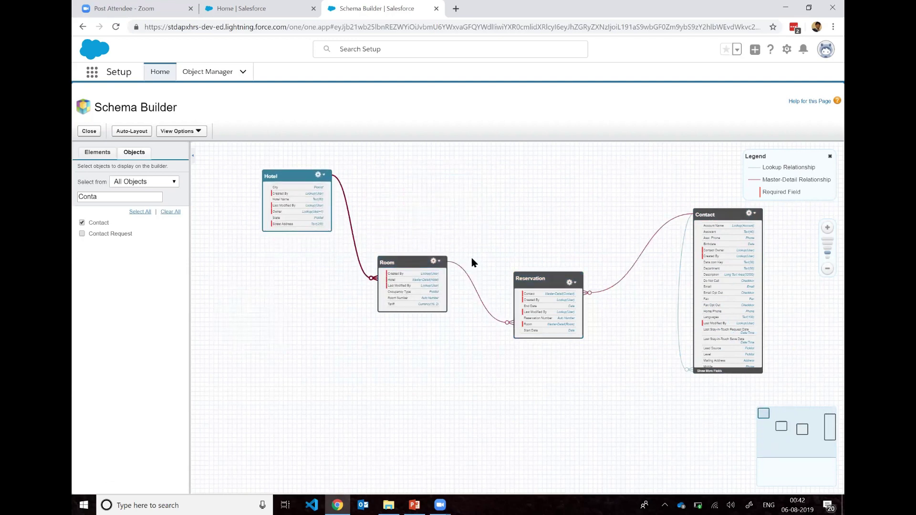
drag(719, 215, 699, 229)
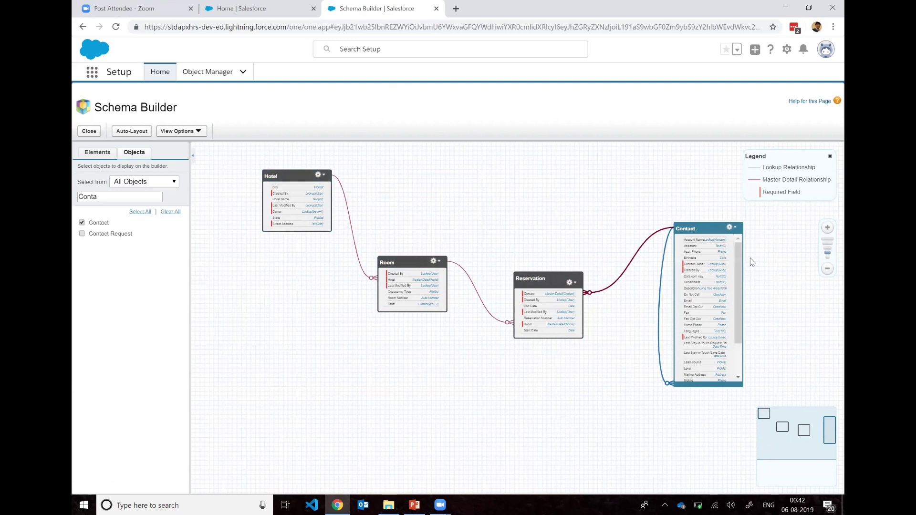
Step: Hide the legend and reposition Contact up and left and Hotel slightly down and right on the enlarged diagram
click(827, 231)
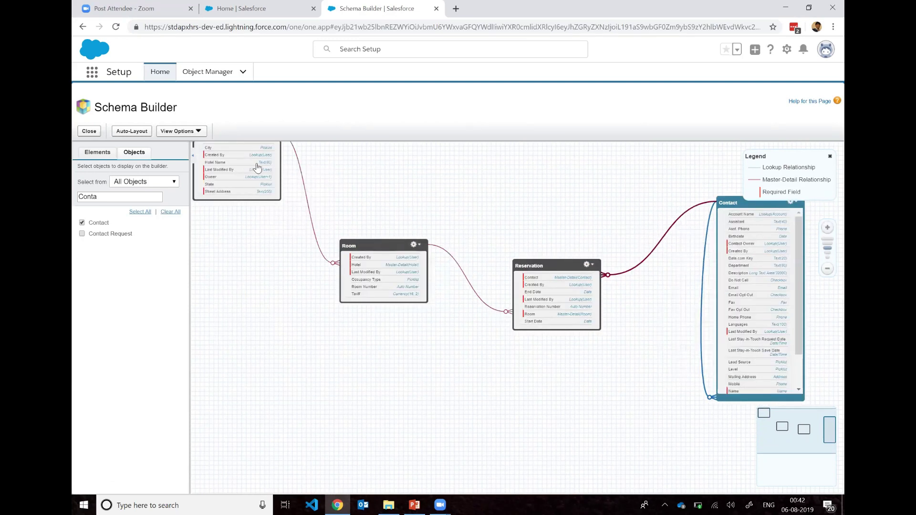
scroll(461, 250, up, 1)
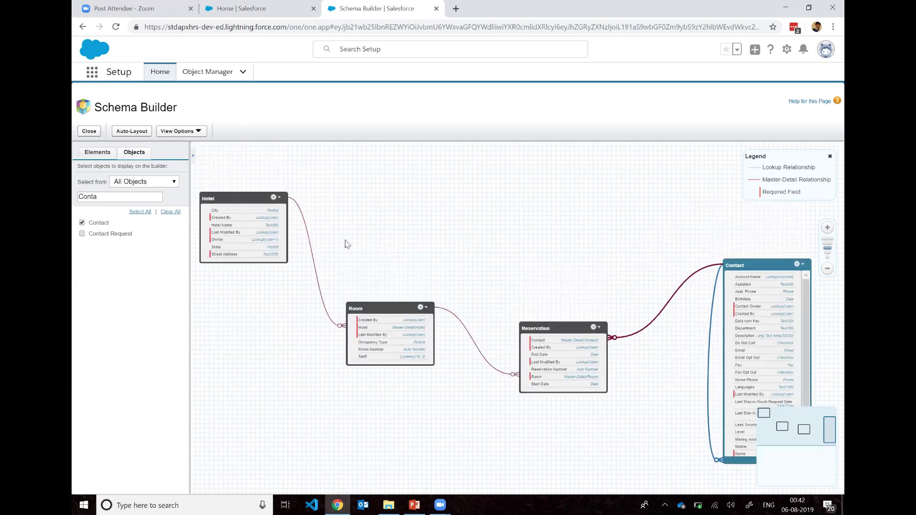
click(830, 156)
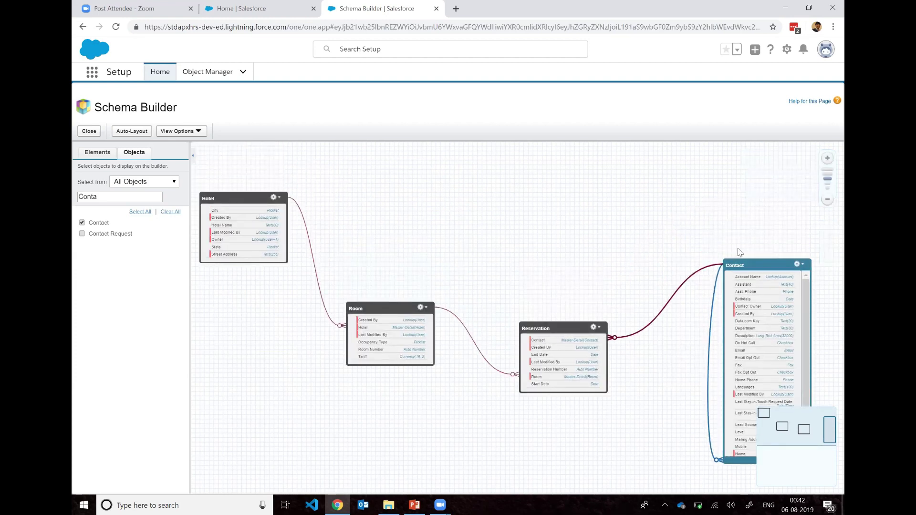
drag(749, 261, 696, 211)
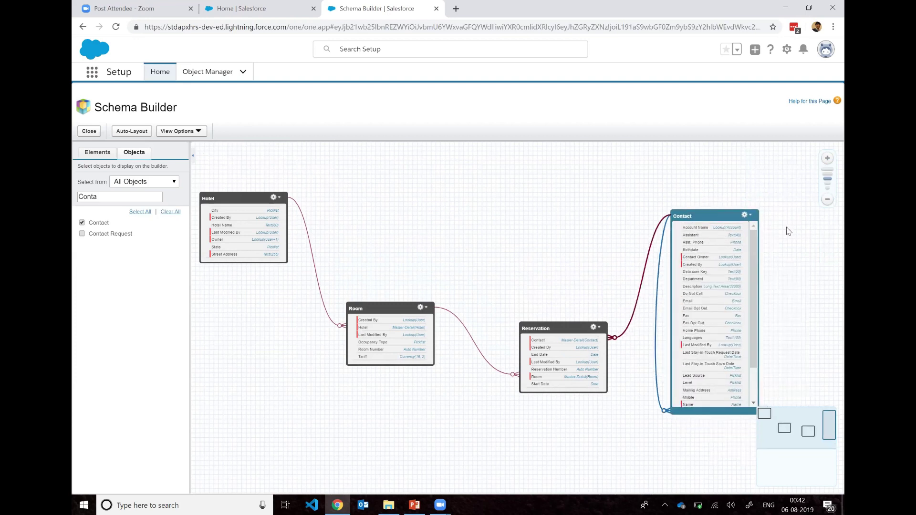
drag(256, 198, 273, 221)
Step: Compare the schema with the Data Modelling (Hotel Reservation) slide in PowerPoint, and shift Reservation closer to Room back in Schema Builder
click(97, 152)
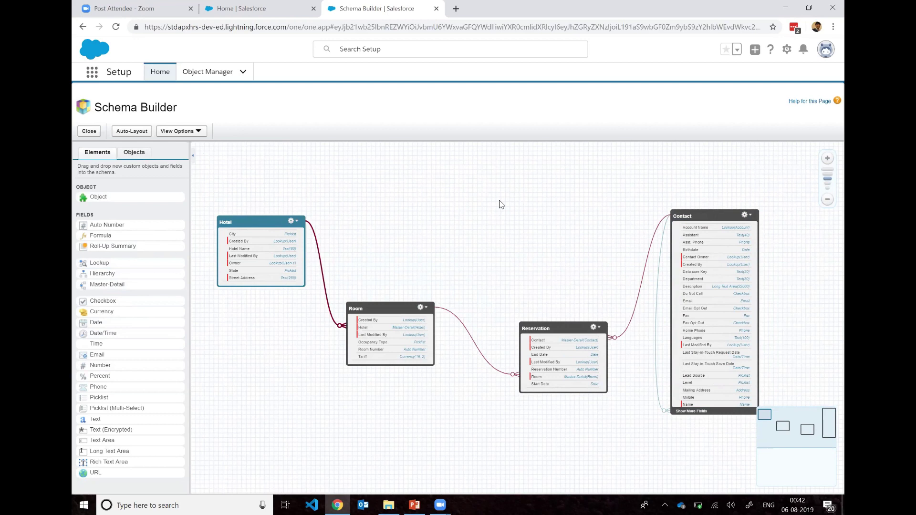
click(414, 505)
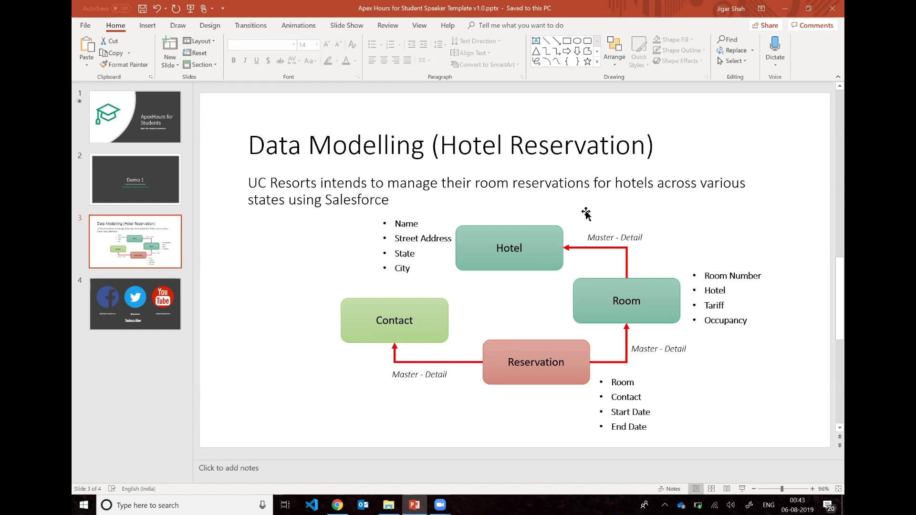
key(alt+Tab)
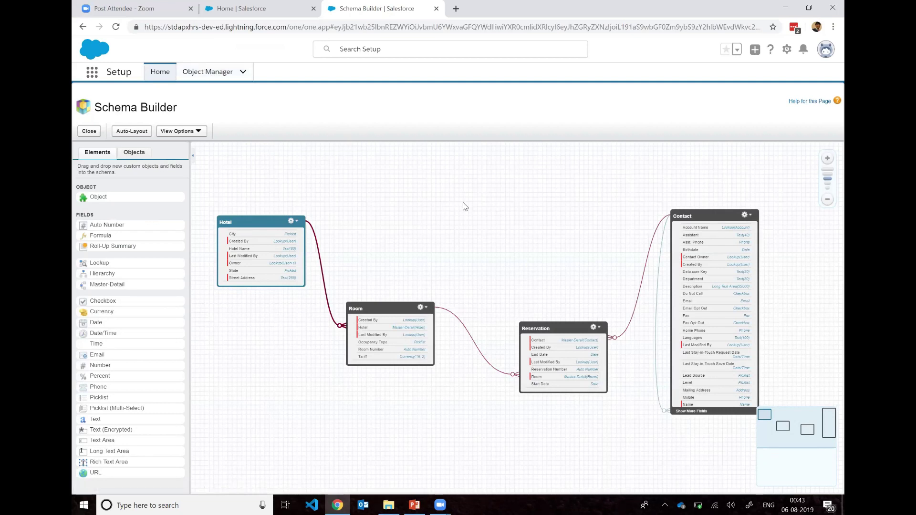
drag(556, 324, 525, 317)
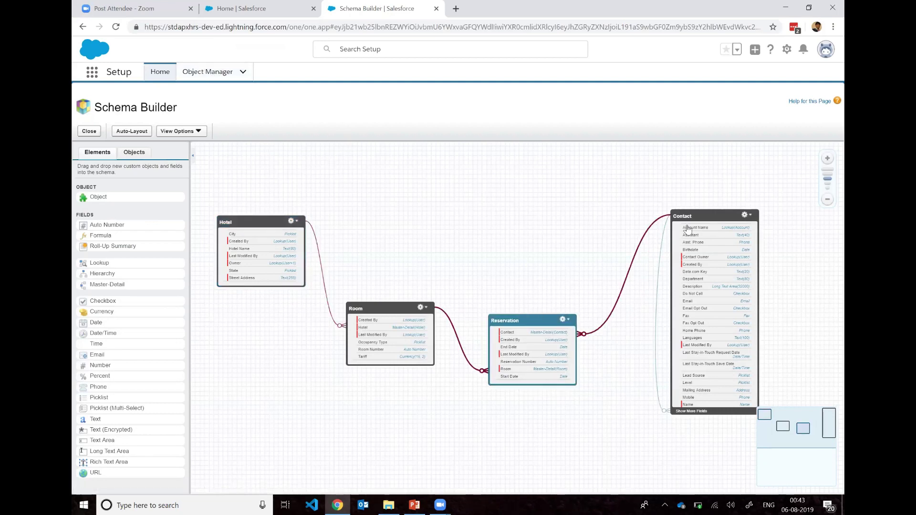
click(696, 215)
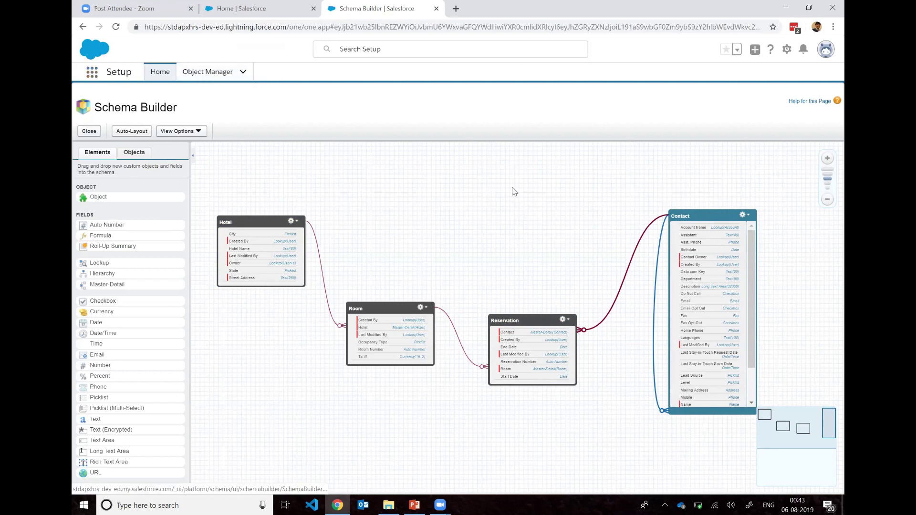
Step: Leave Schema Builder and open the App Manager page in Setup
key(alt+Left)
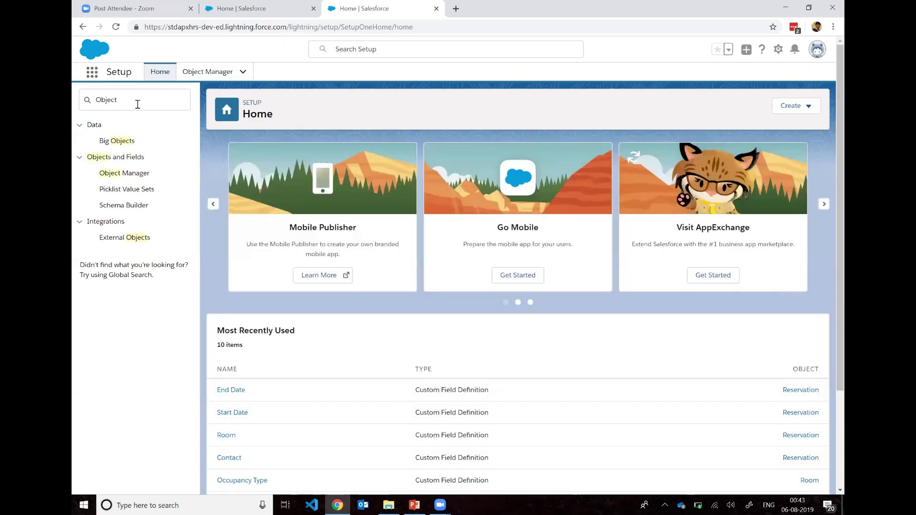
click(137, 104)
double_click(137, 104)
text(App)
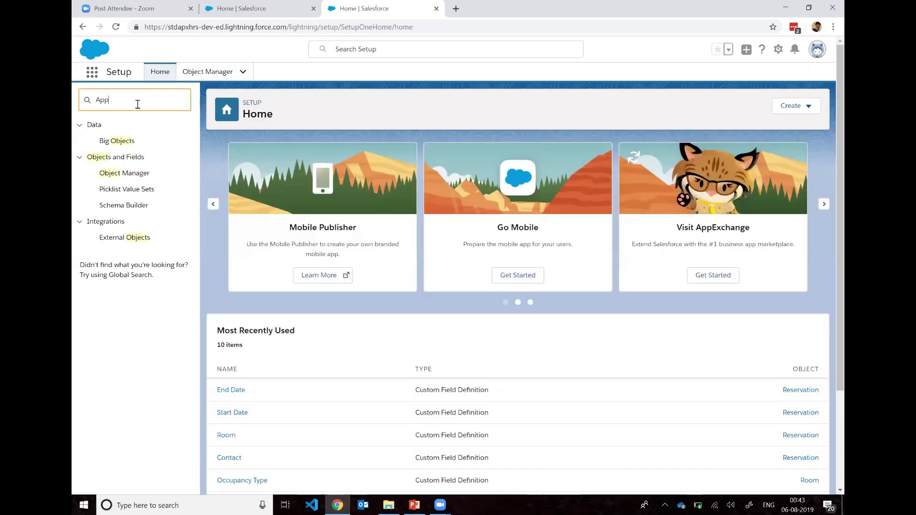
text( Manage)
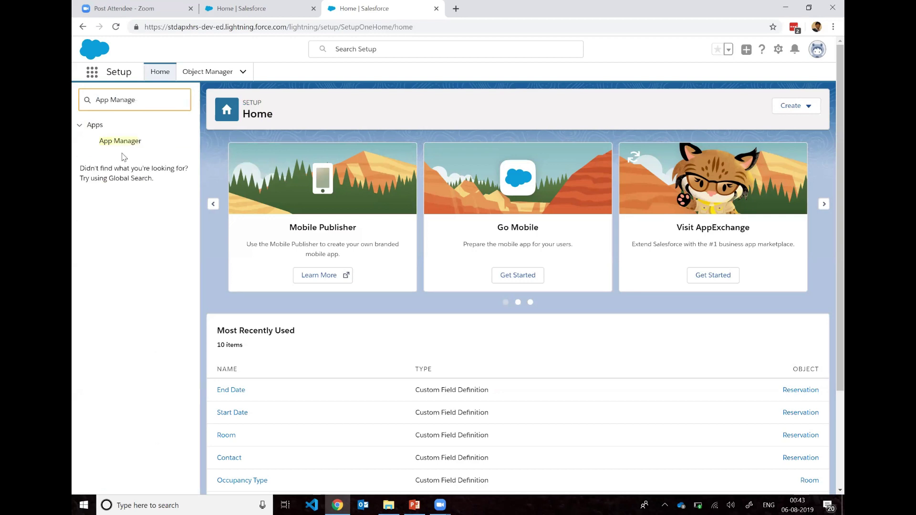
click(120, 141)
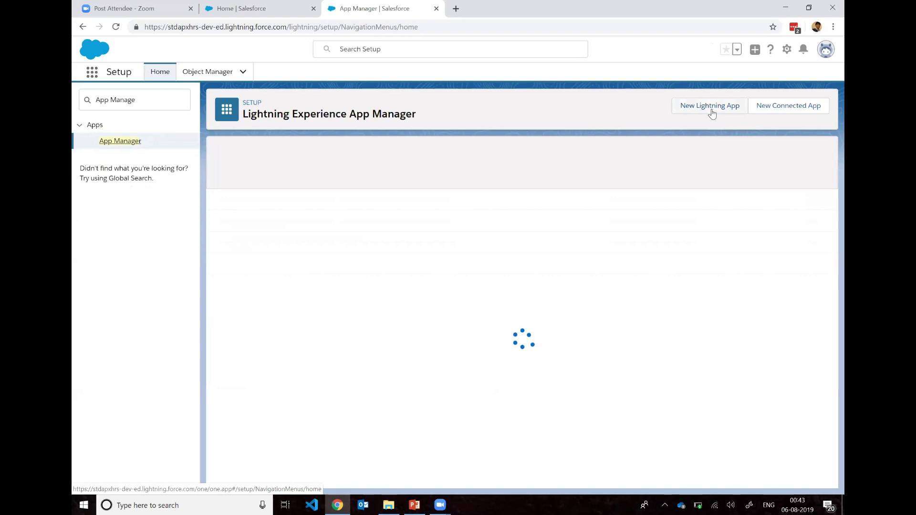
Step: Start a new Lightning app named Hotel Reservation, keeping the default branding
click(710, 111)
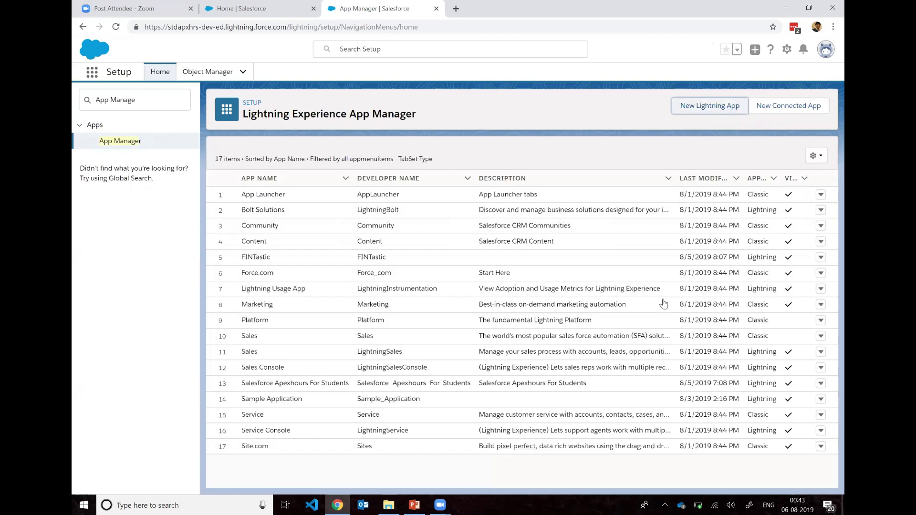
text(Hotel Res)
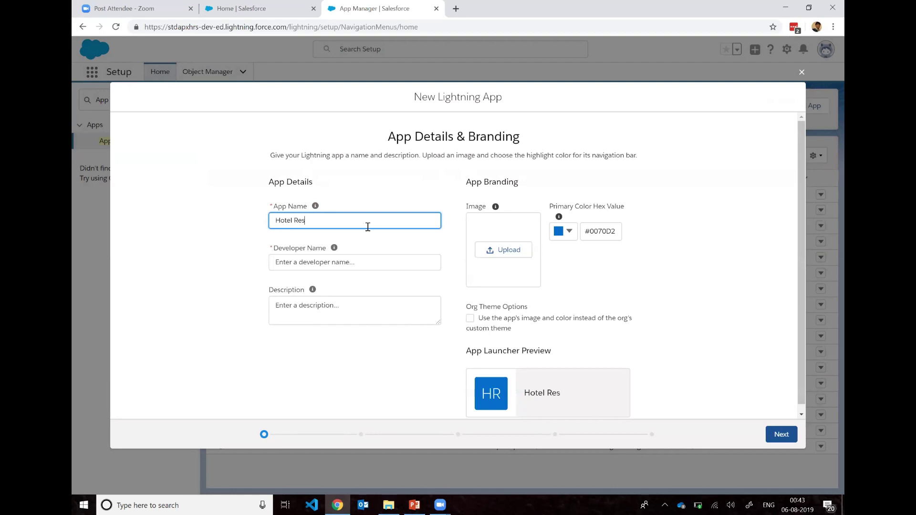
text(ervation)
scroll(665, 247, down, 1)
click(665, 248)
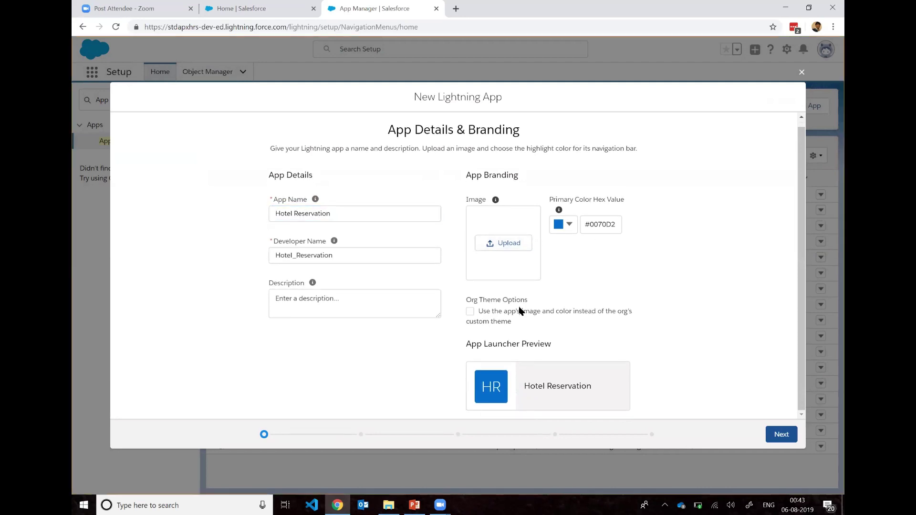
click(768, 438)
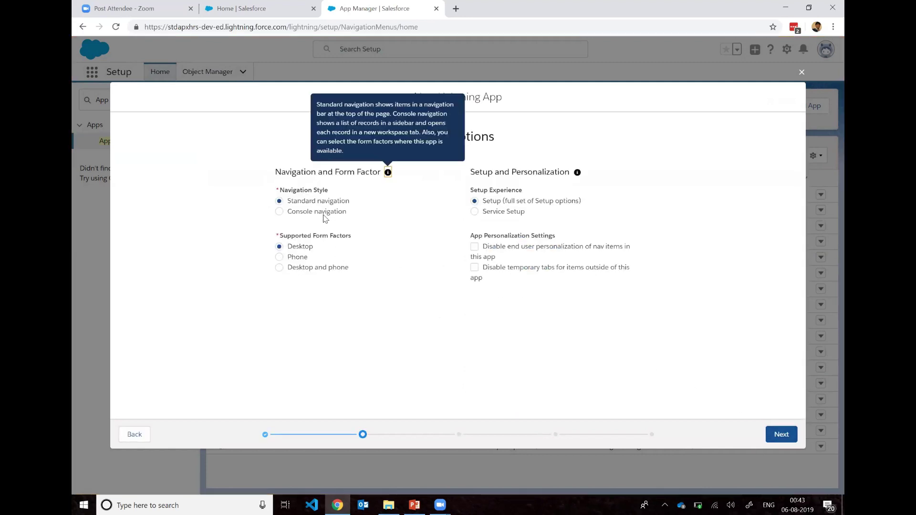
Step: Set the app's supported form factors to Desktop and phone, and continue without adding utility items
click(314, 271)
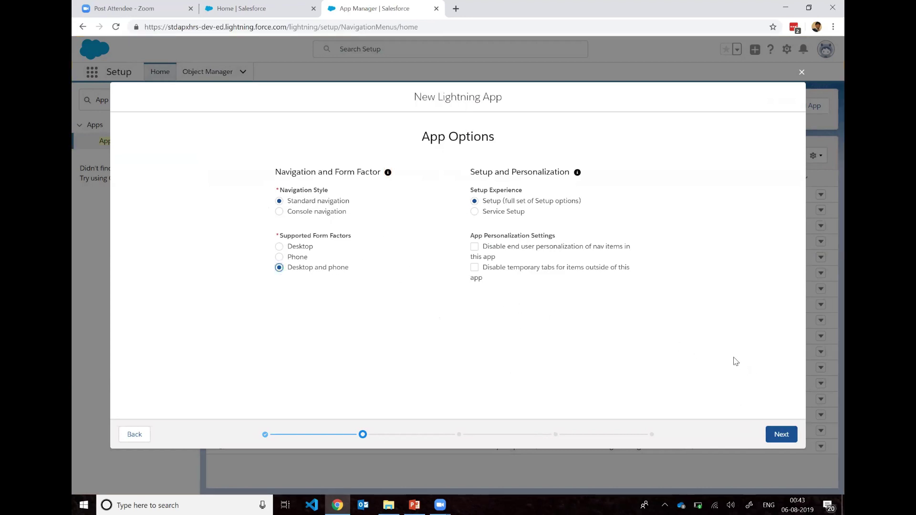
click(778, 436)
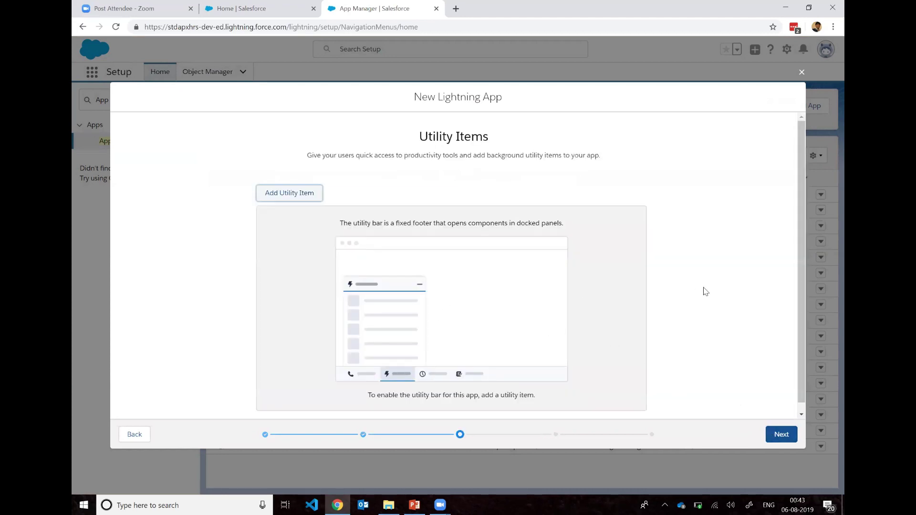
click(781, 434)
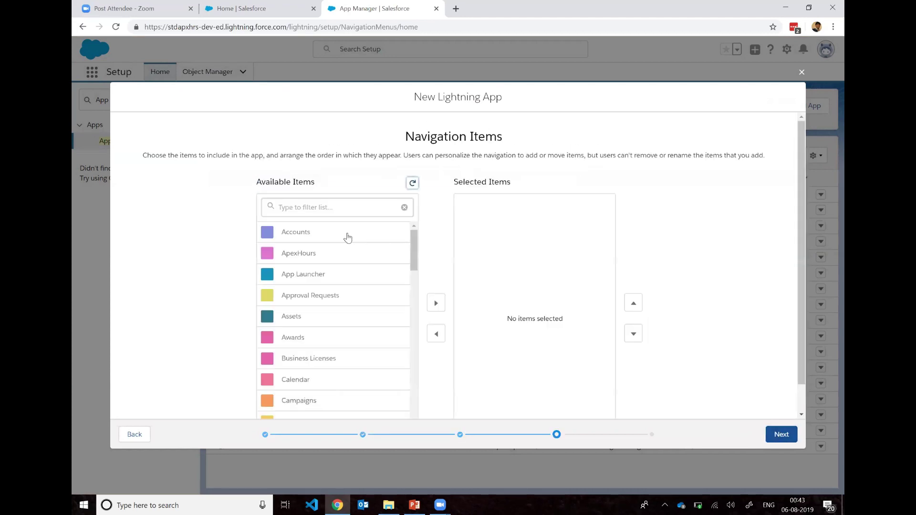
Step: Search the app's available navigation items for Hotel and look through the unfiltered list
click(357, 204)
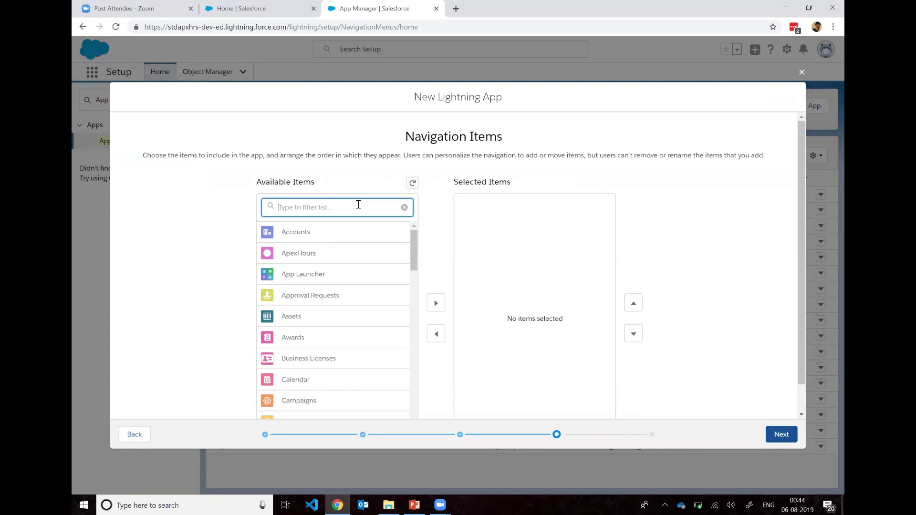
text(HOtel)
key(BackSpace)
key(BackSpace)
key(BackSpace)
scroll(391, 266, down, 3)
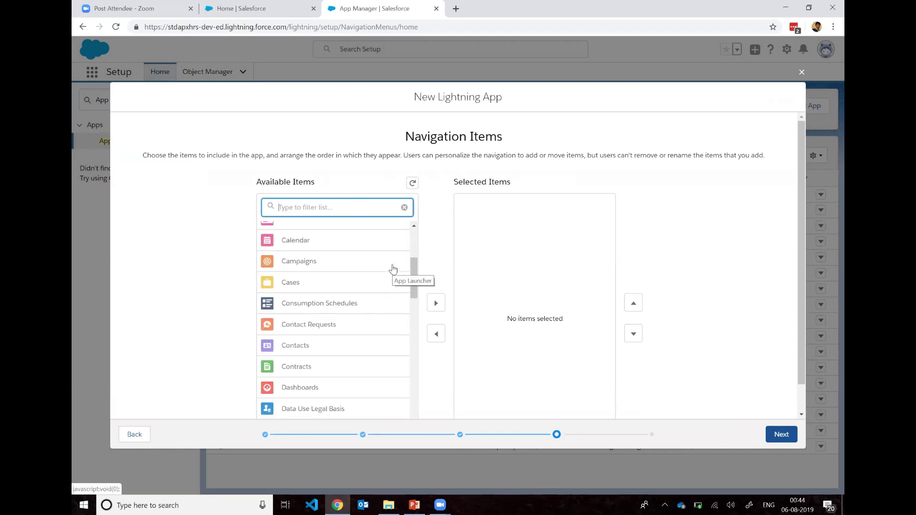
Step: Add Contacts to the app's selected navigation items and continue to the user profiles
text(Contac)
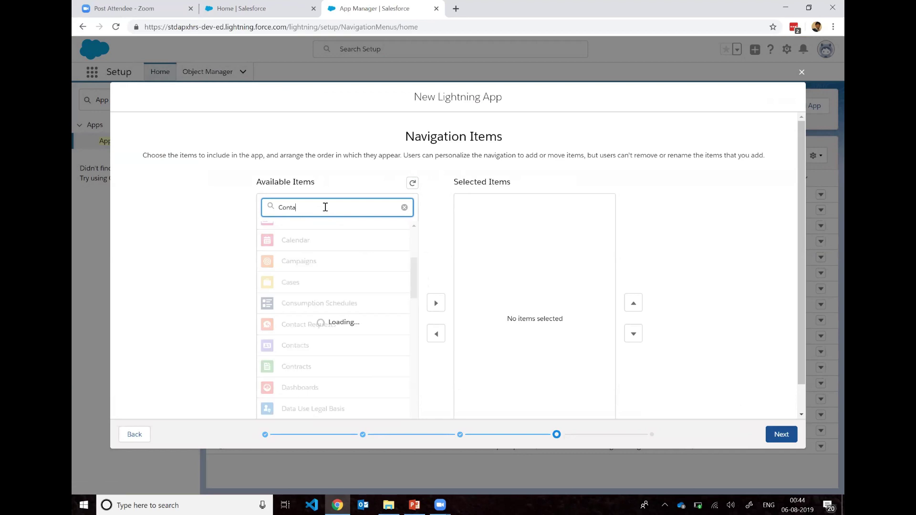
click(315, 253)
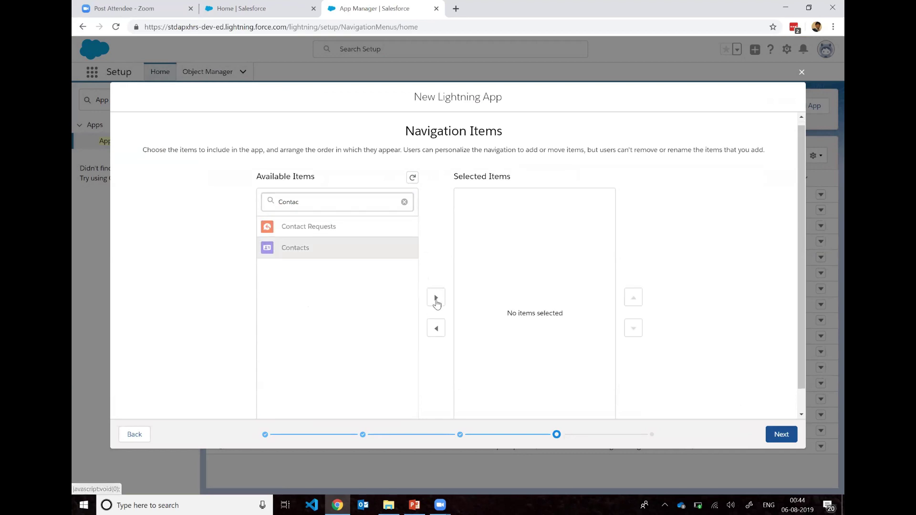
click(435, 303)
scroll(711, 334, down, 1)
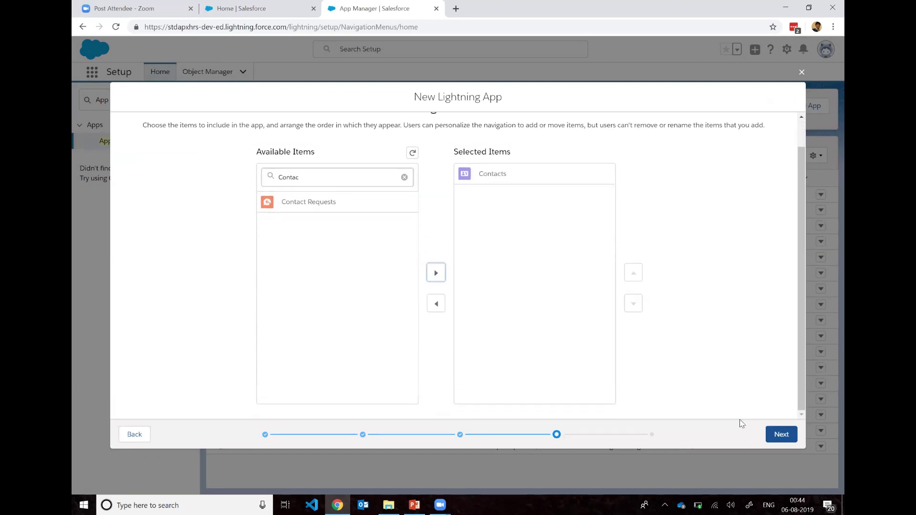
click(780, 435)
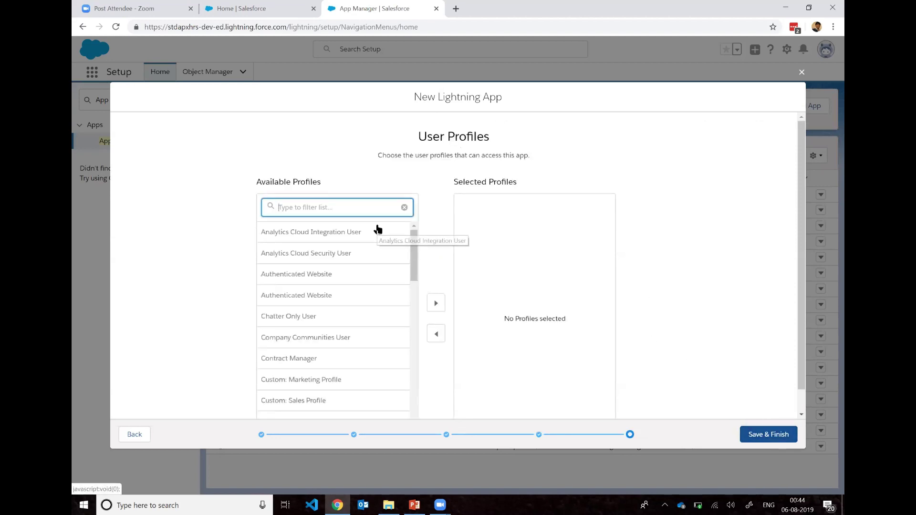
Step: Give the System Administrator profile access to the Hotel Reservation app and save the app
click(351, 237)
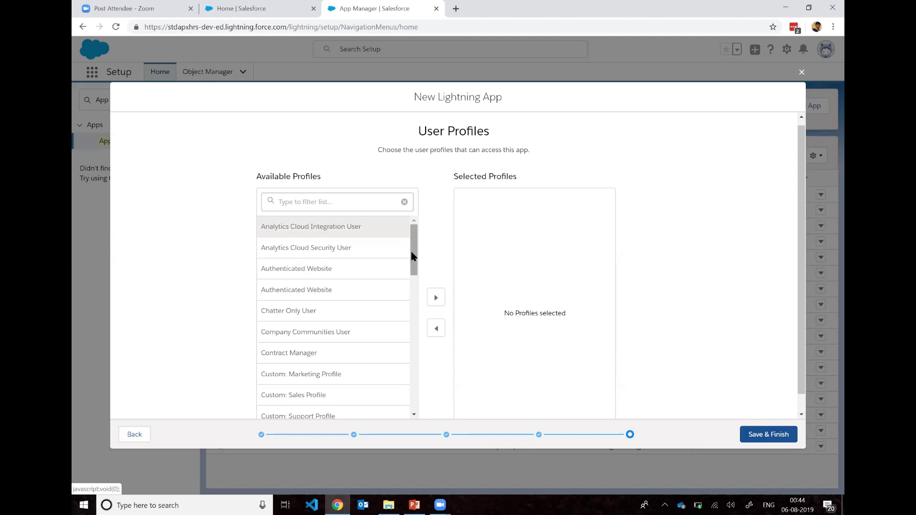
drag(411, 245, 411, 407)
click(341, 406)
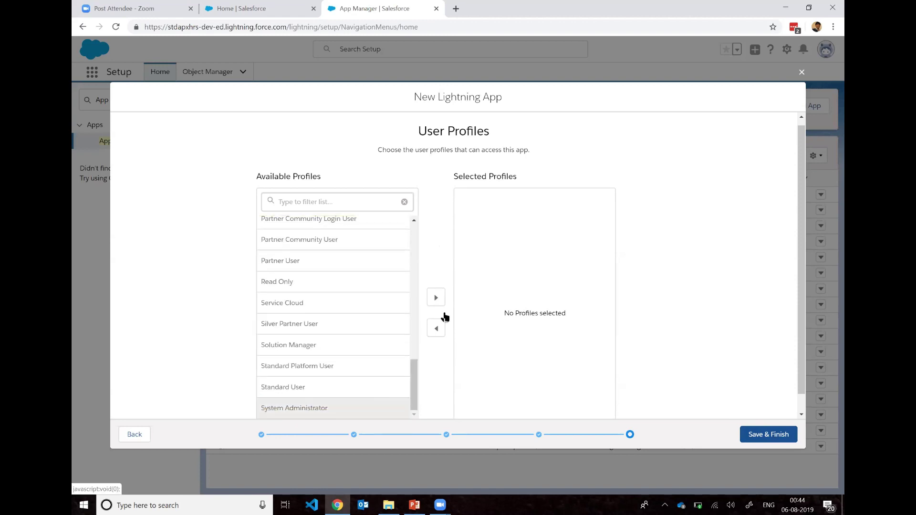
click(435, 297)
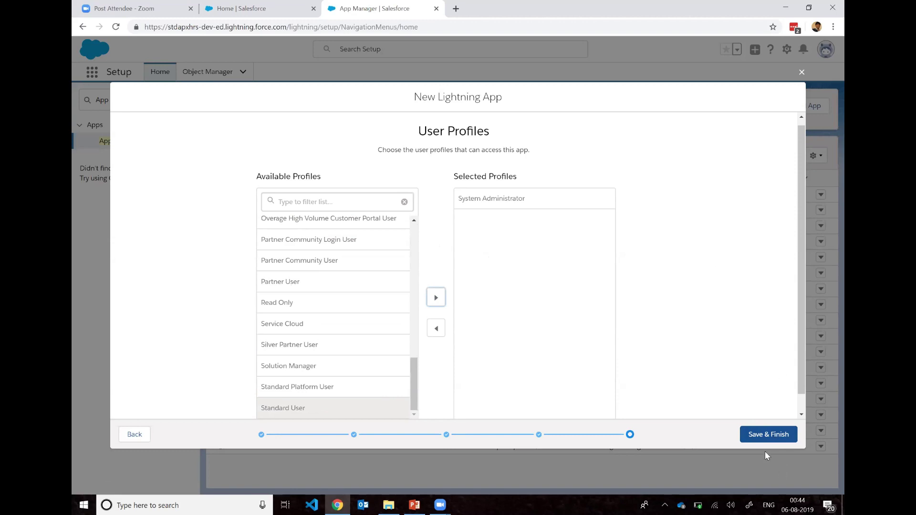
click(766, 435)
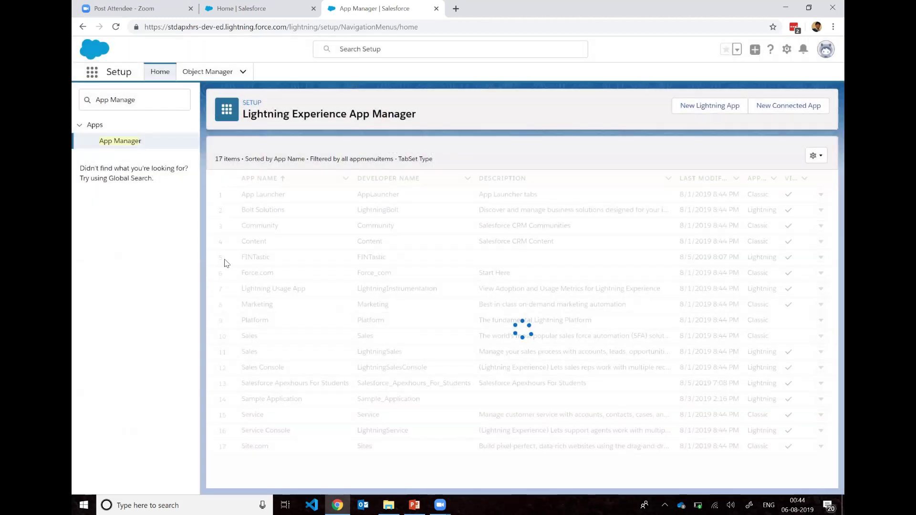
Step: Open the Tabs setup page and start creating a new custom object tab
drag(138, 100, 89, 107)
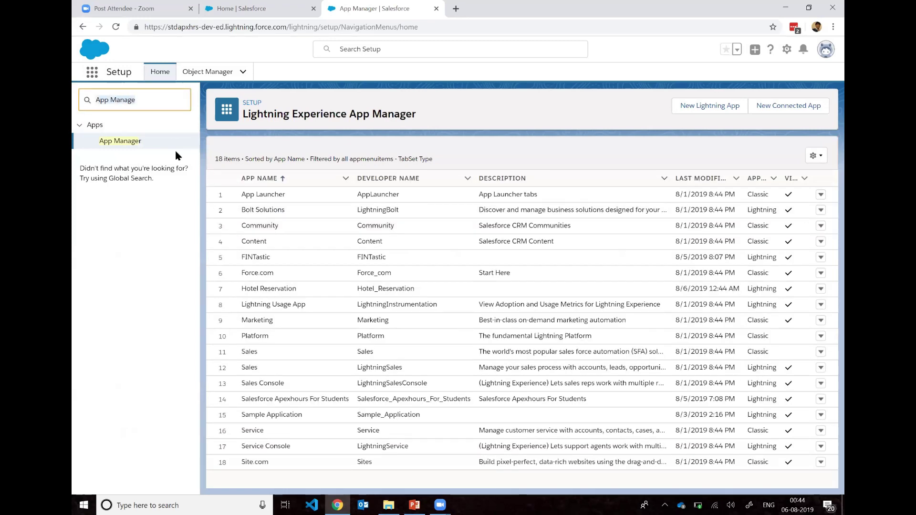
key(BackSpace)
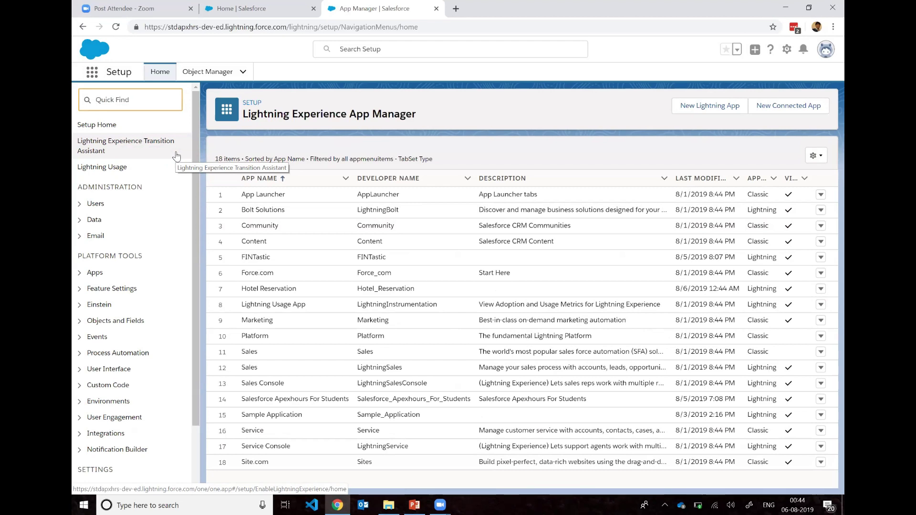
text(tabs)
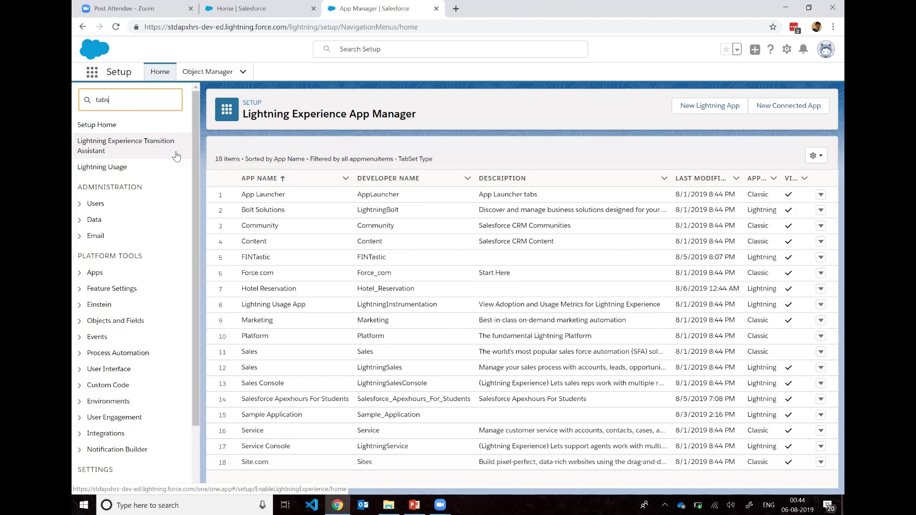
click(110, 159)
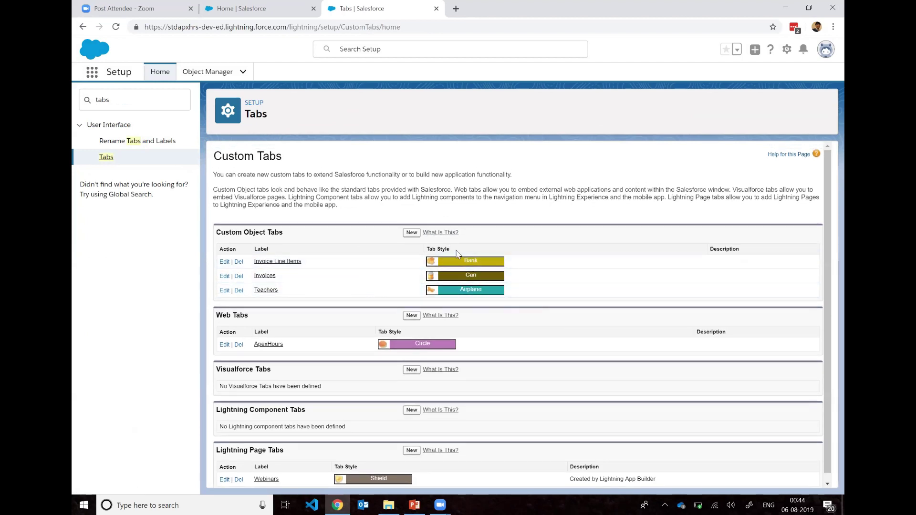
click(413, 233)
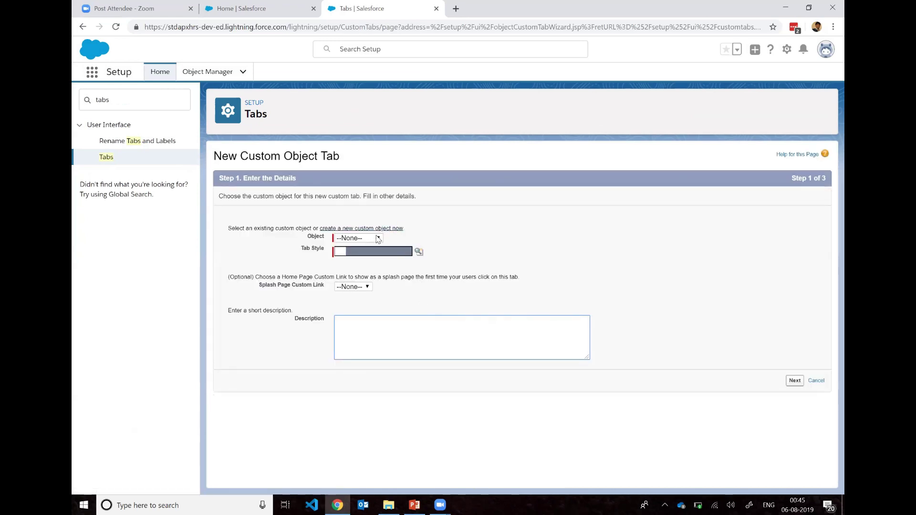
Step: Configure the new custom object tab for the Hotel object with the Building tab style
click(378, 239)
key(Down)
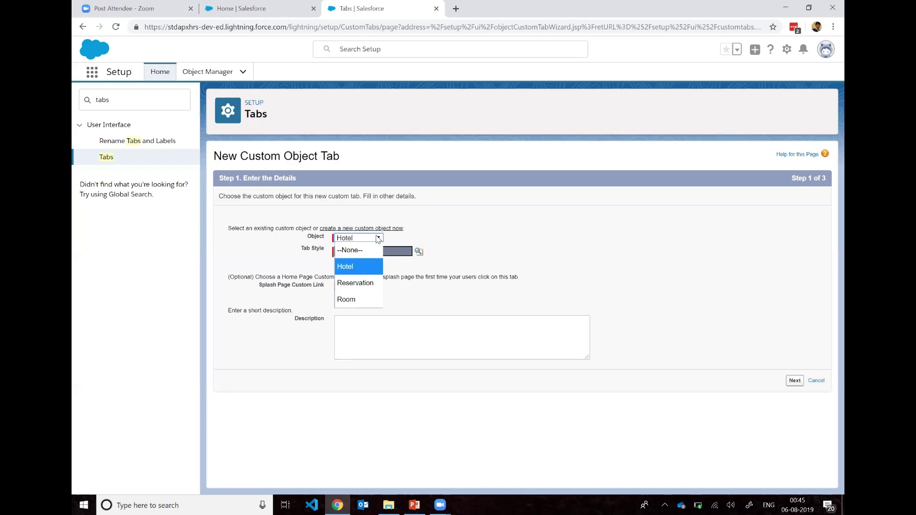
key(Return)
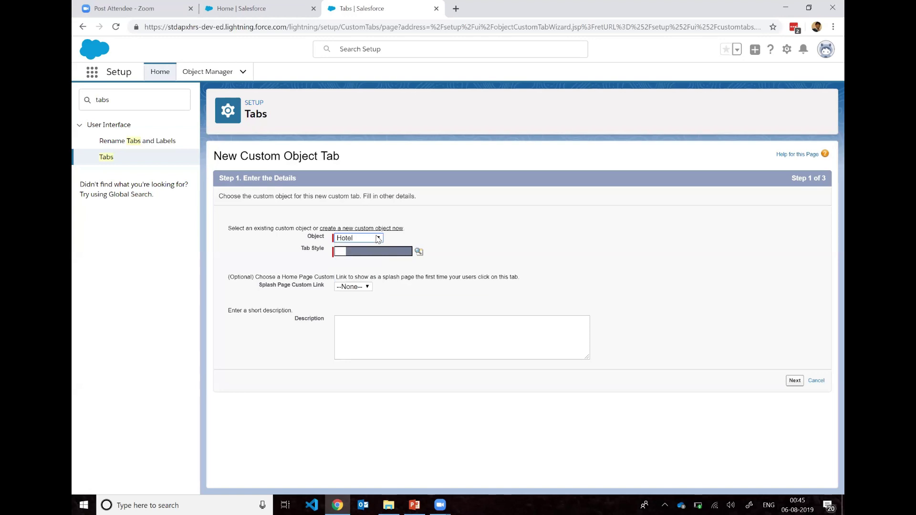
click(420, 252)
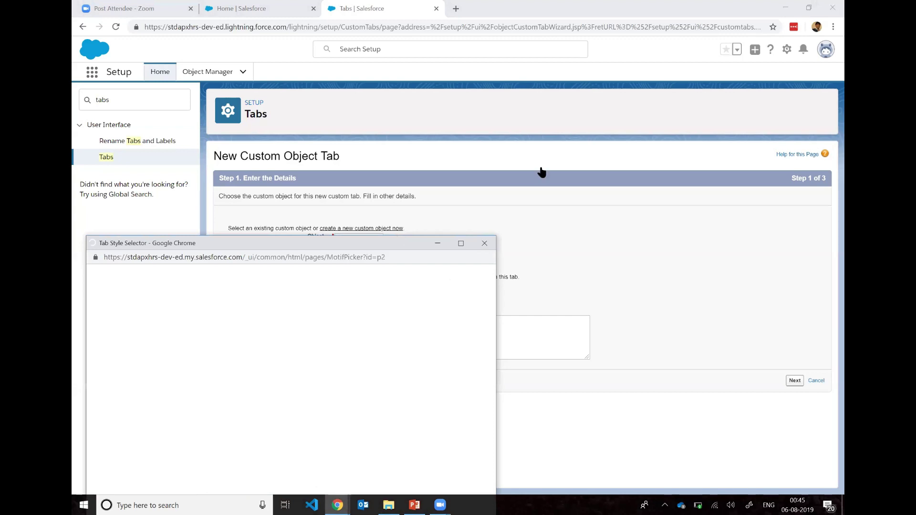
scroll(552, 205, down, 4)
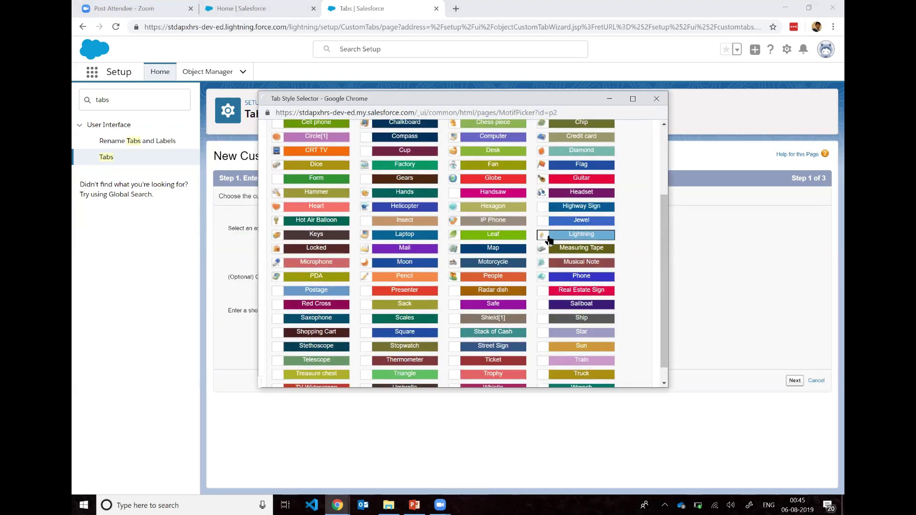
scroll(548, 239, up, 2)
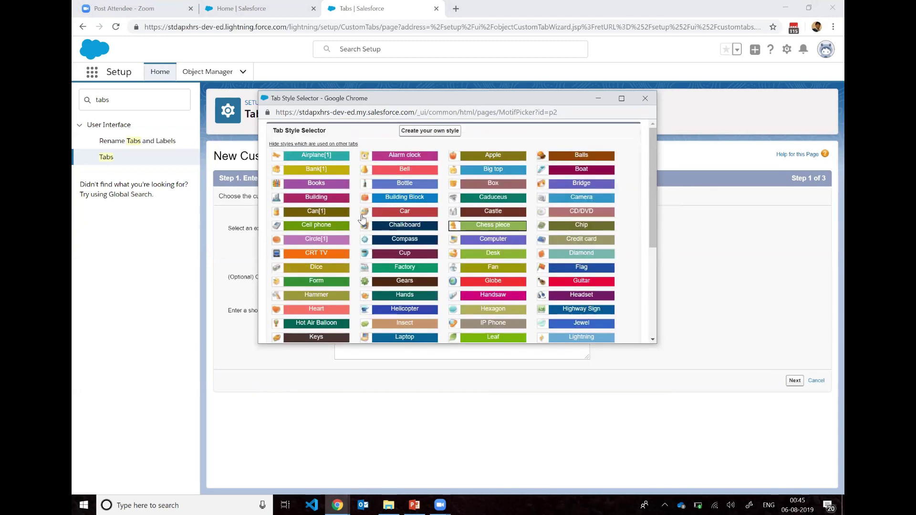
click(322, 198)
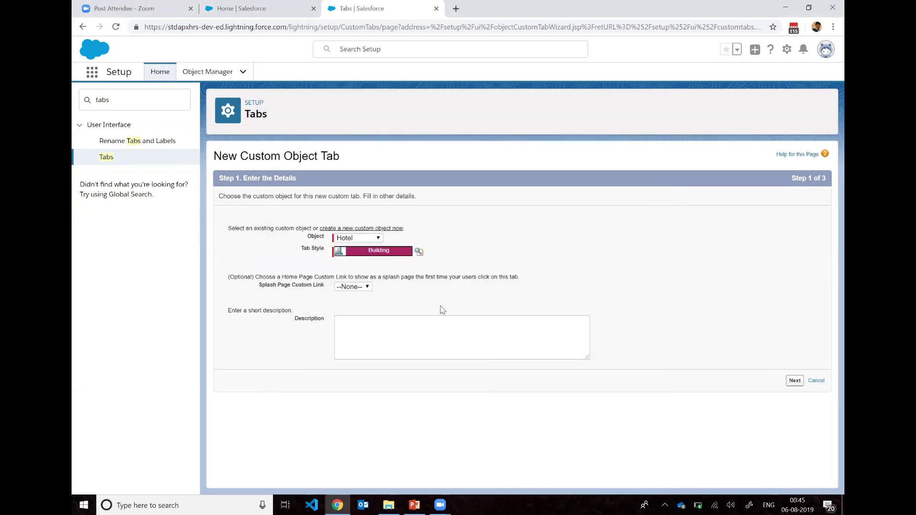
click(794, 385)
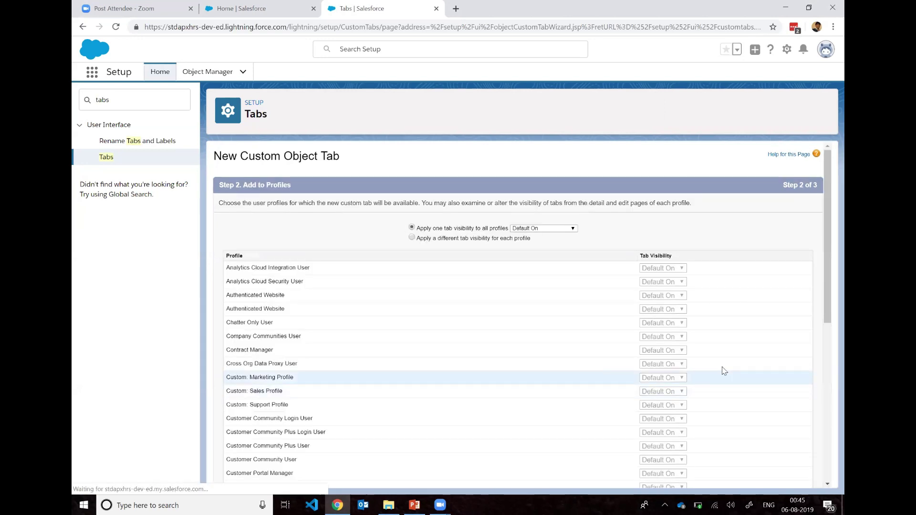
Step: Accept the default profile visibility for the Hotel tab and save it with only the Hotel Reservation app included
scroll(697, 351, down, 3)
scroll(697, 351, down, 5)
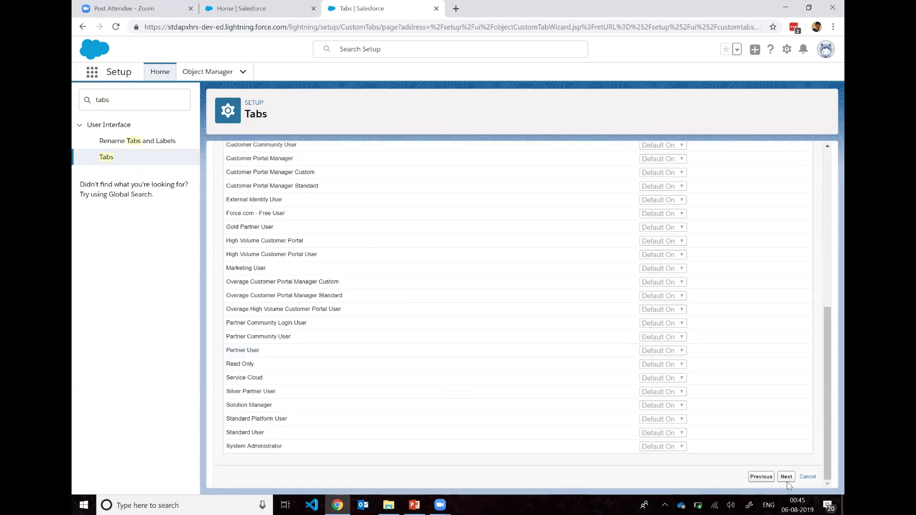
click(786, 477)
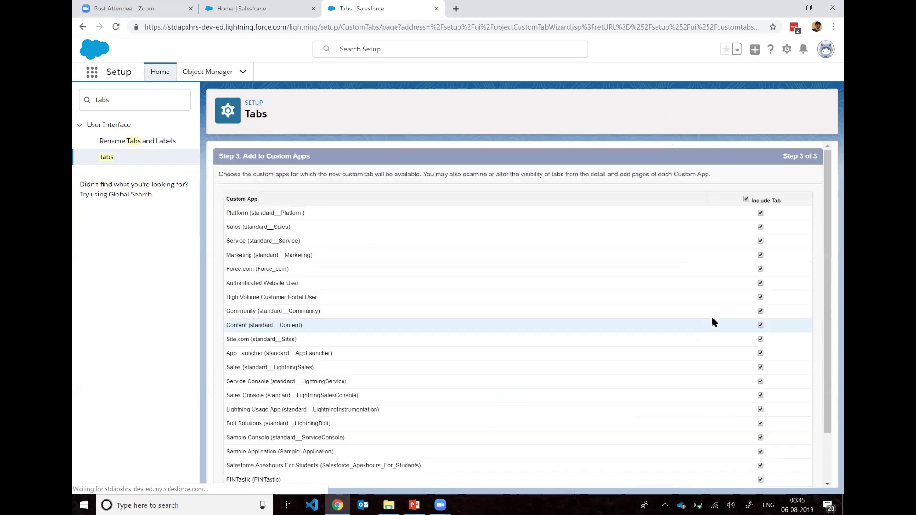
click(746, 199)
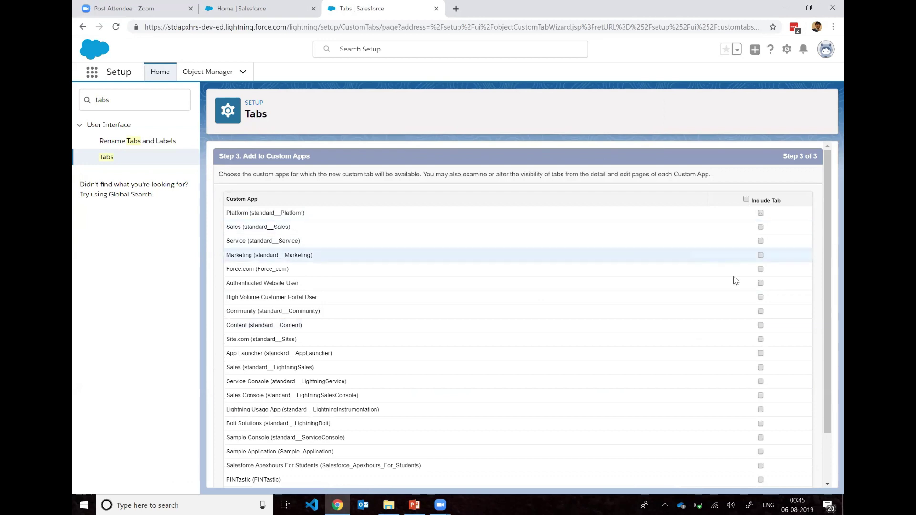
scroll(732, 337, down, 2)
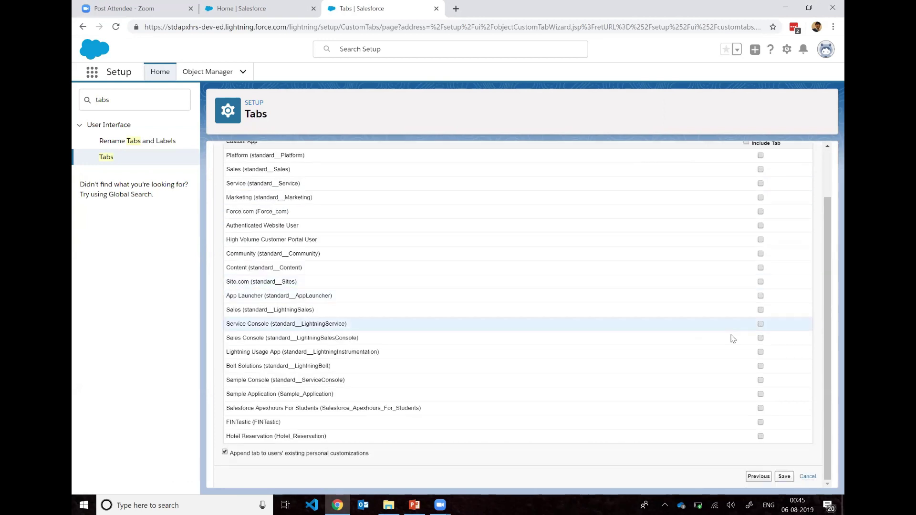
click(761, 436)
click(784, 476)
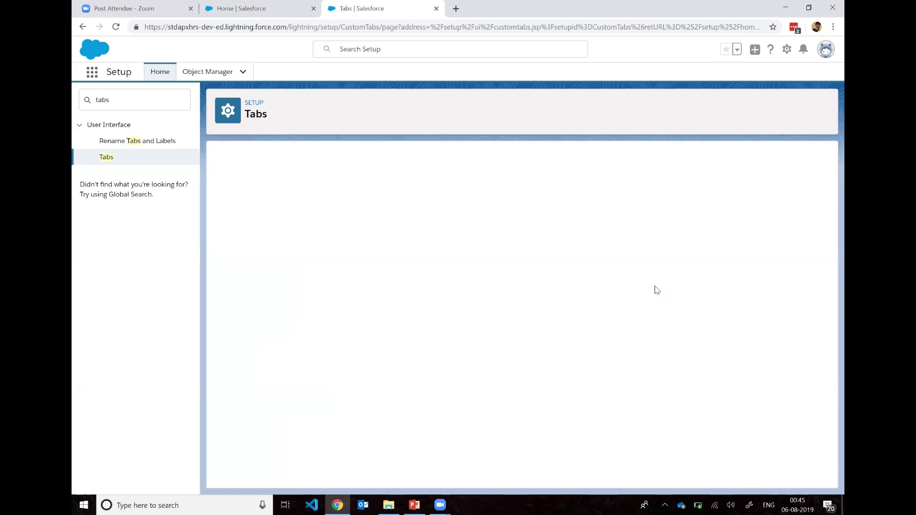
Step: Start another custom object tab for the Reservation object and give it the Computer tab style
click(409, 231)
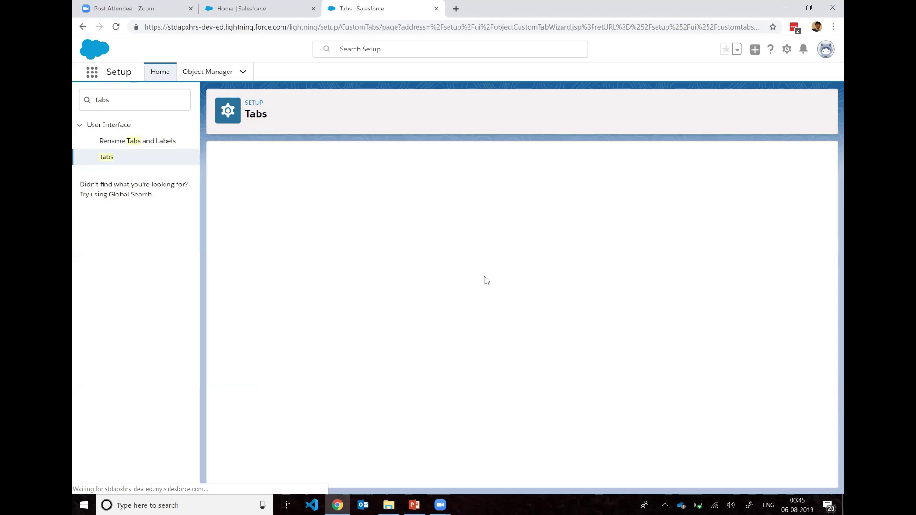
click(358, 238)
click(365, 265)
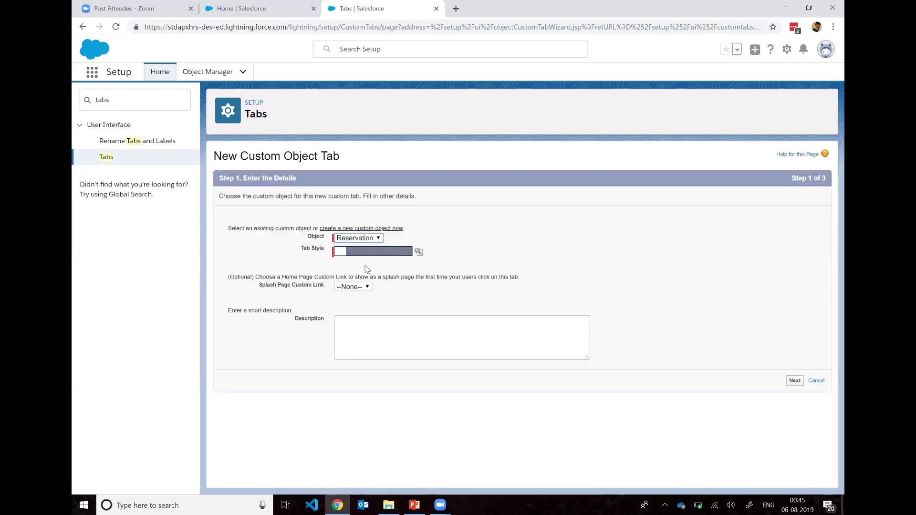
click(418, 252)
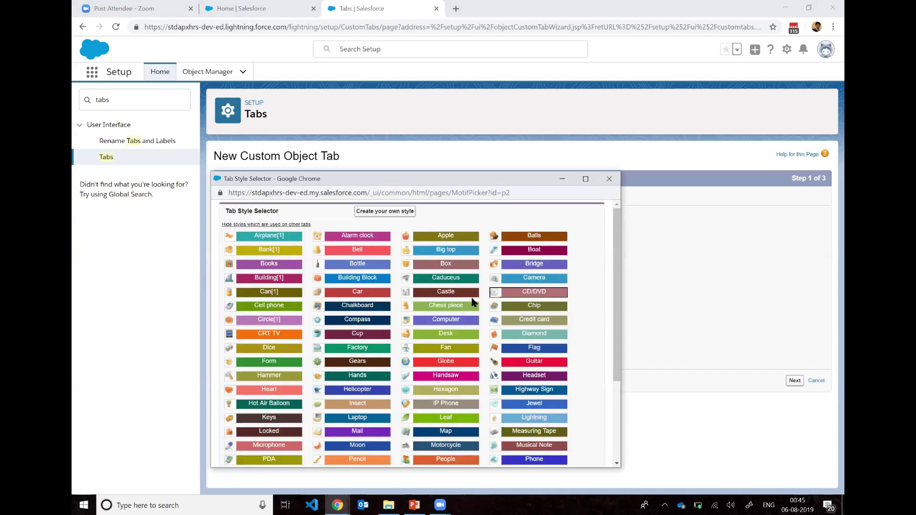
scroll(457, 314, down, 1)
click(445, 286)
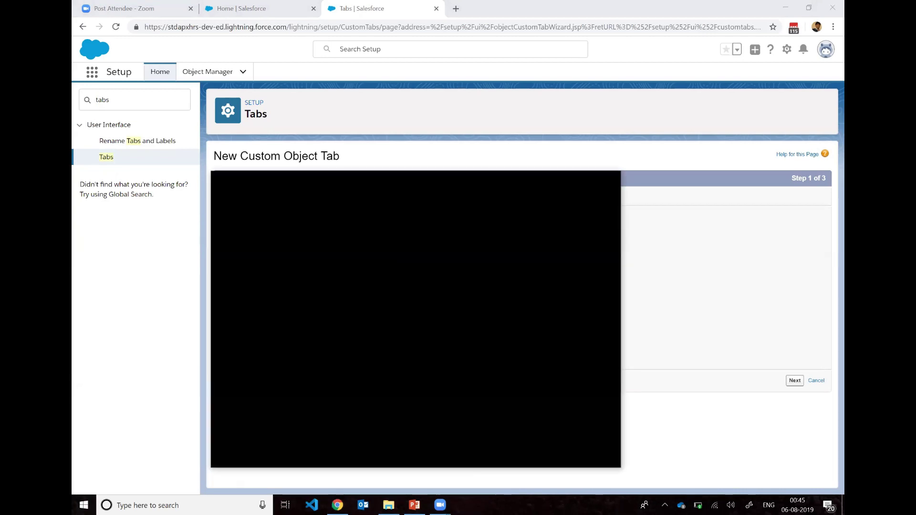
click(414, 331)
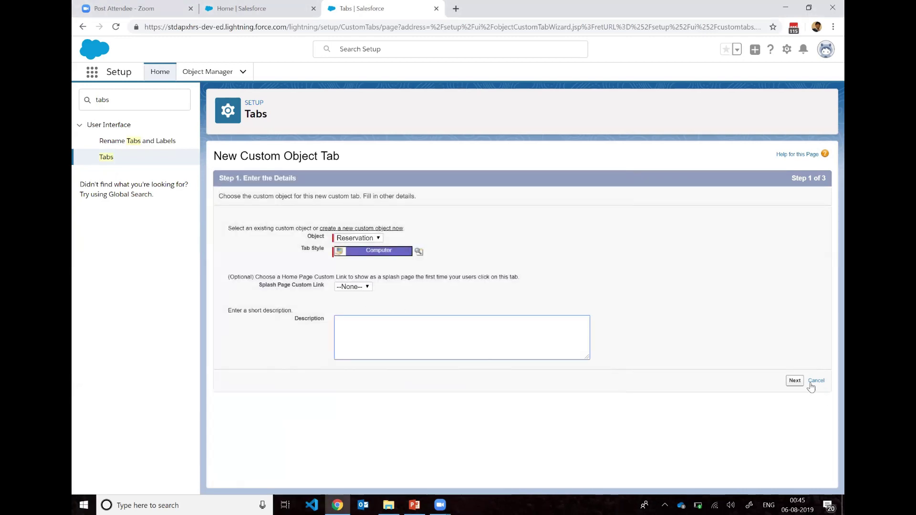
click(794, 381)
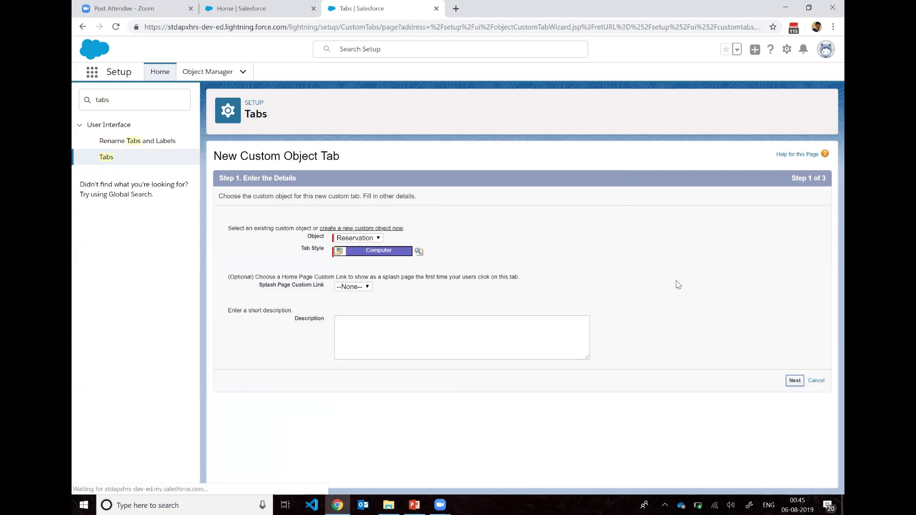
Step: Accept the default profile visibility for the Reservation tab and save it with only the Hotel Reservation app included
scroll(762, 405, down, 7)
scroll(760, 398, down, 2)
scroll(754, 376, up, 10)
scroll(744, 429, down, 5)
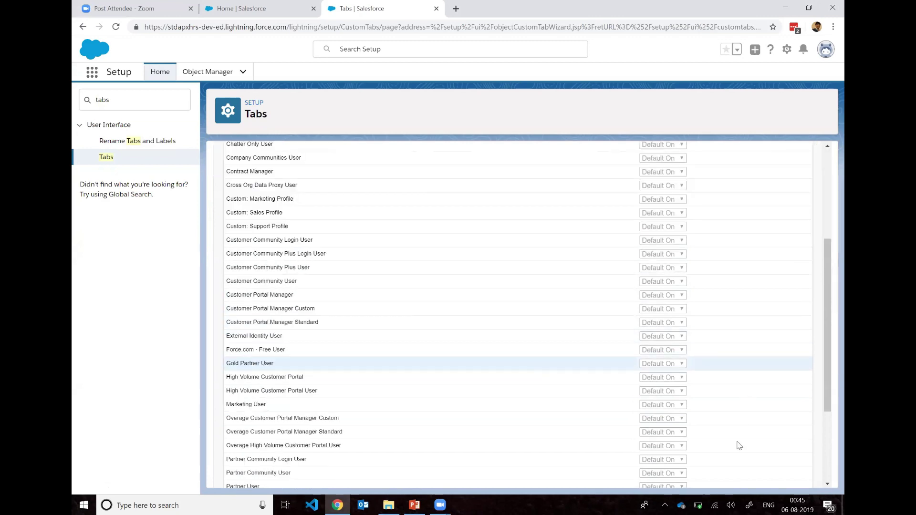
scroll(739, 446, down, 3)
click(790, 477)
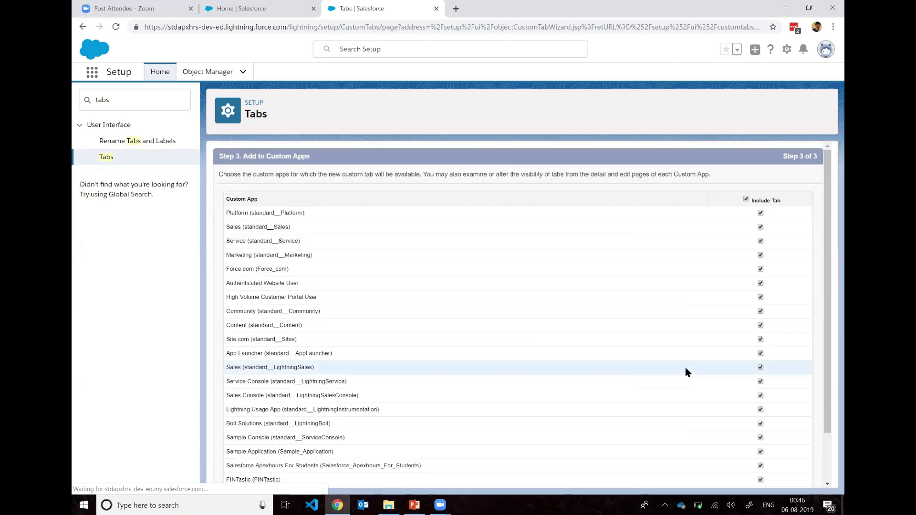
scroll(686, 372, down, 2)
scroll(716, 286, up, 2)
click(746, 200)
scroll(730, 405, down, 2)
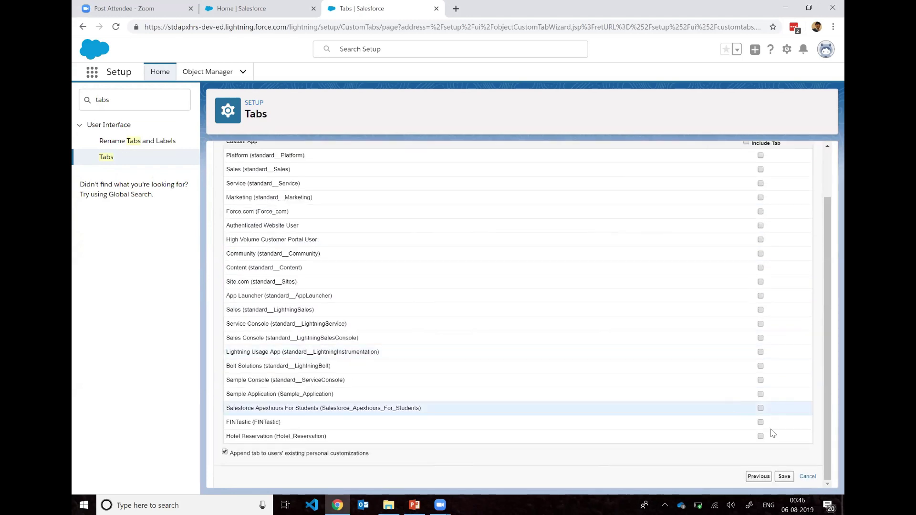
click(760, 436)
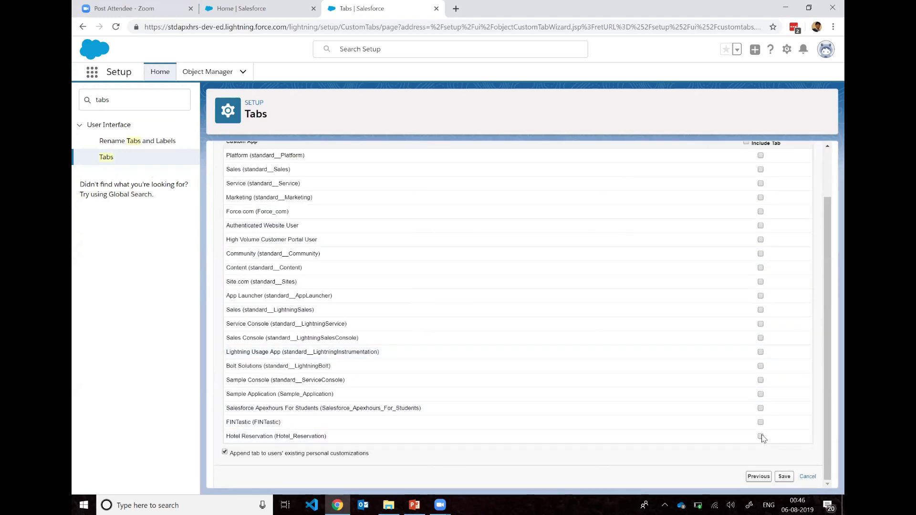
click(784, 477)
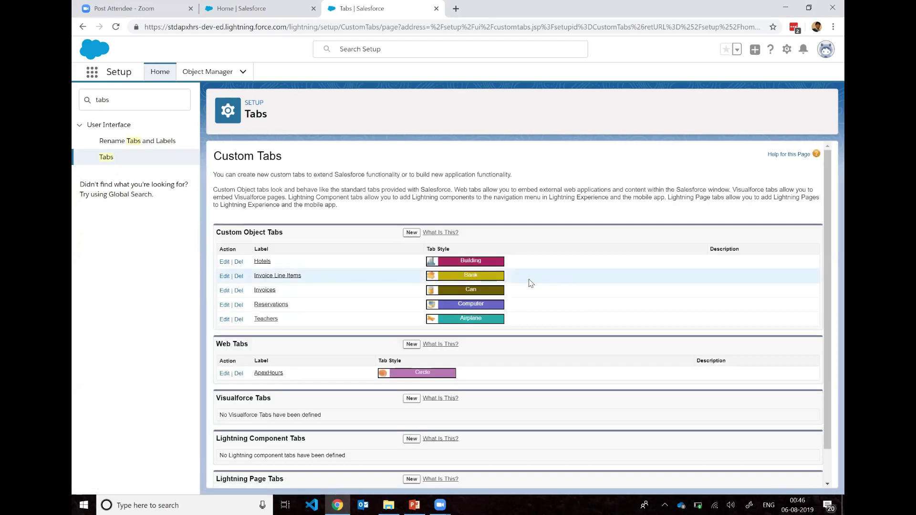
Step: Find App Manager in Setup and open the Hotel Reservation app for editing
click(126, 92)
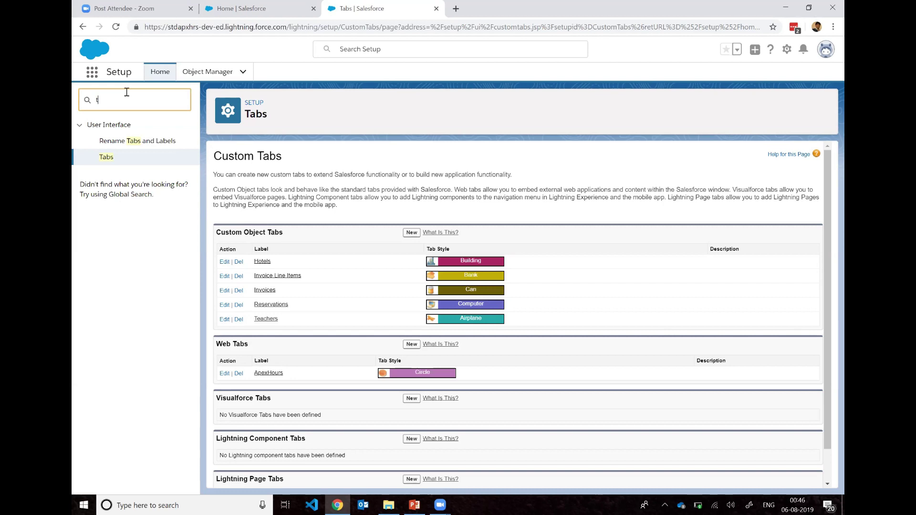
key(BackSpace)
text(app ma)
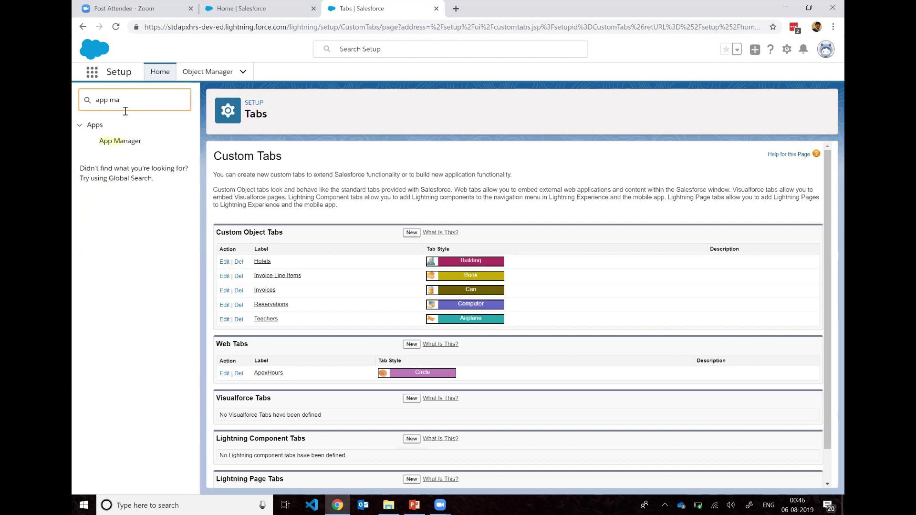
click(120, 141)
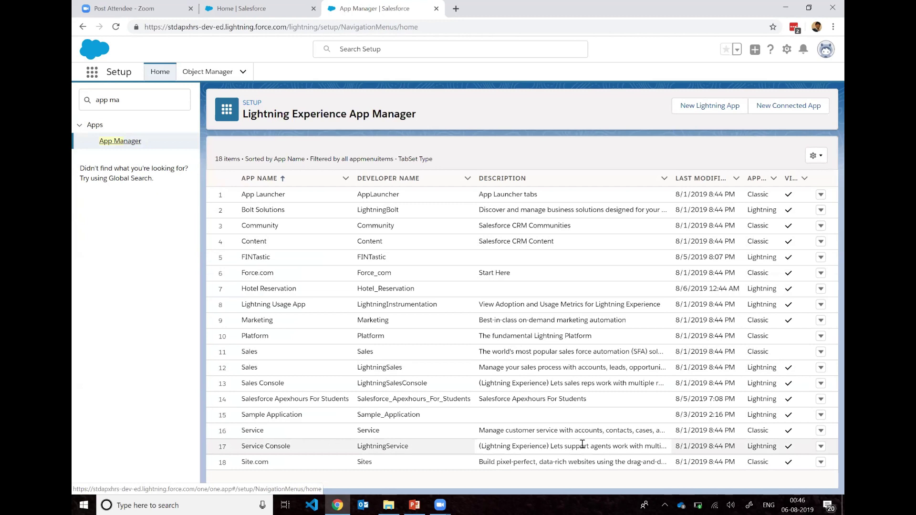
click(821, 290)
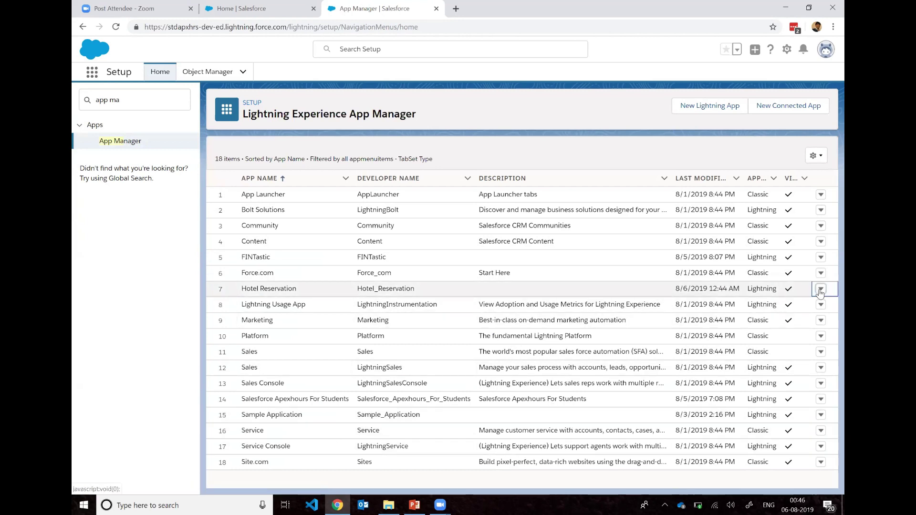
click(785, 308)
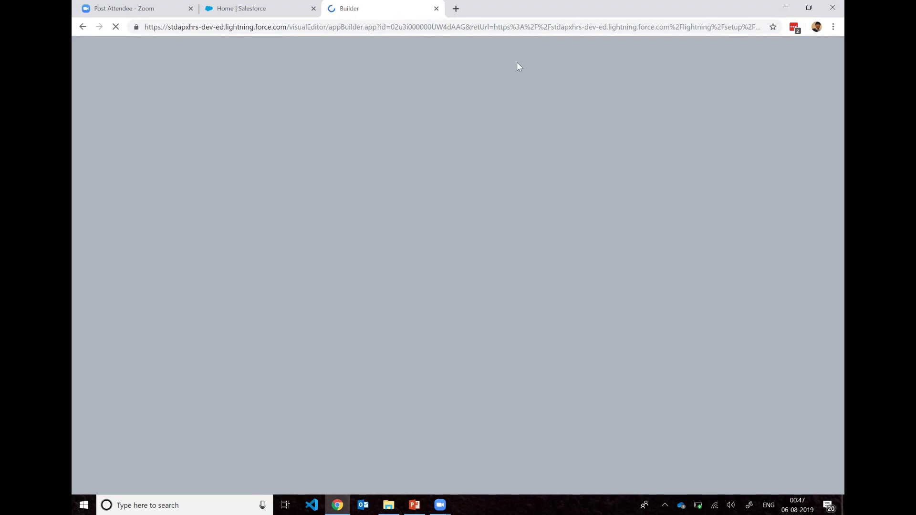
click(444, 28)
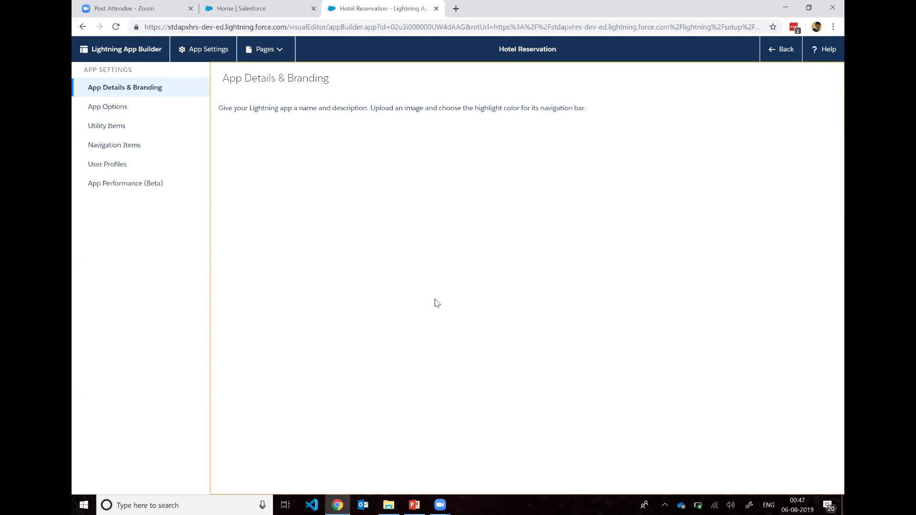
Step: Reorder the app's navigation items to Hotels, Reservations, Contacts, save the change and return to the app list
click(140, 156)
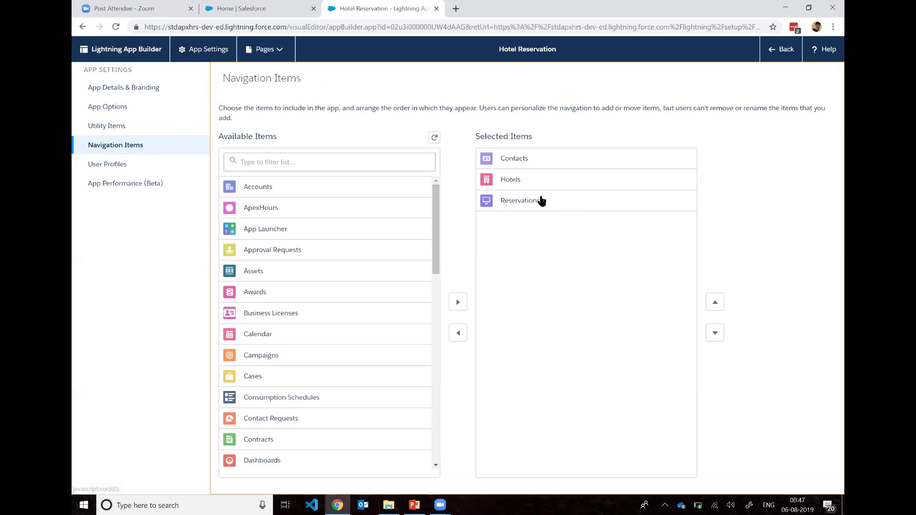
click(568, 203)
click(715, 302)
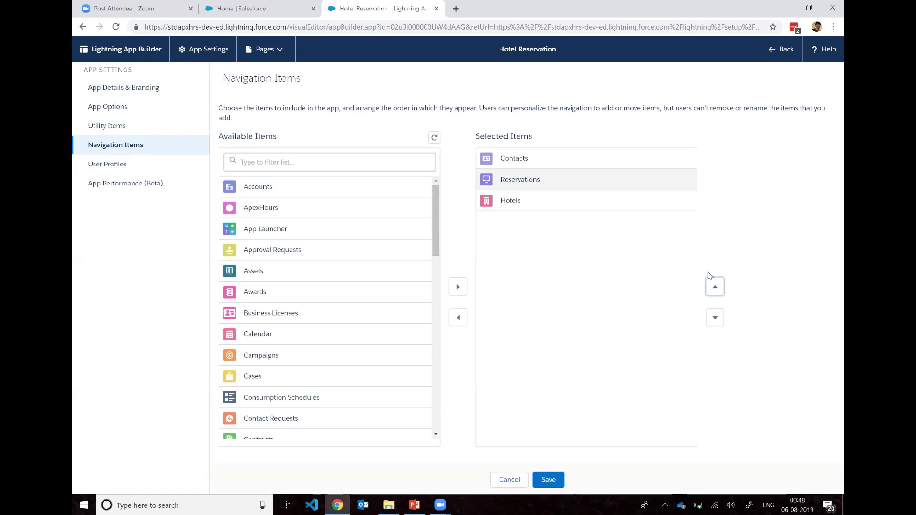
click(585, 209)
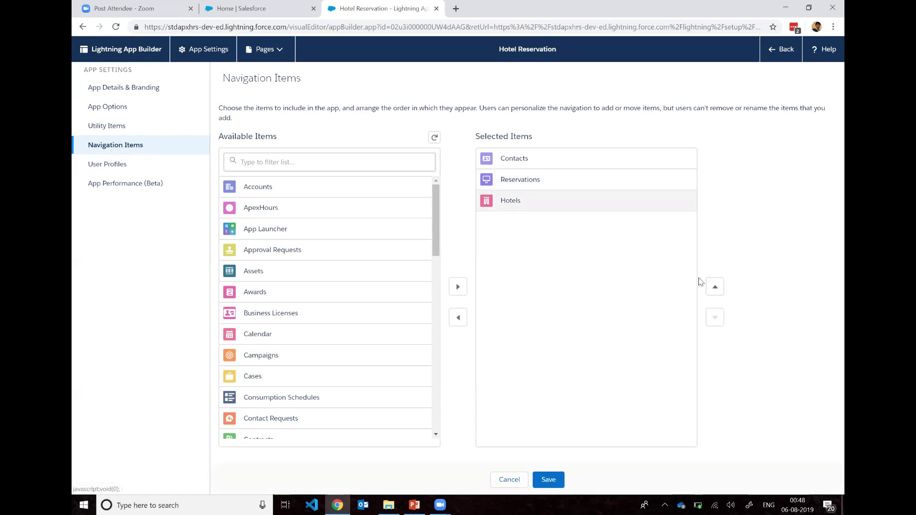
click(715, 287)
click(715, 287)
click(550, 186)
click(714, 318)
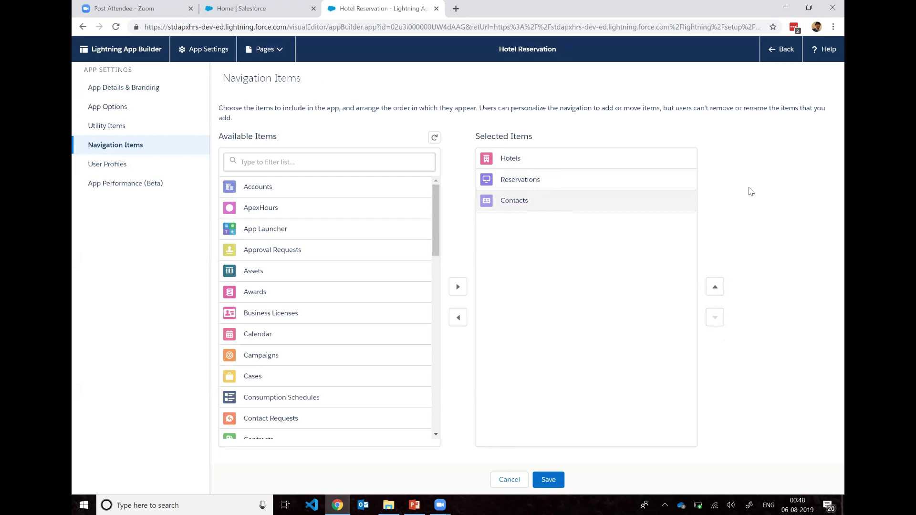
click(548, 479)
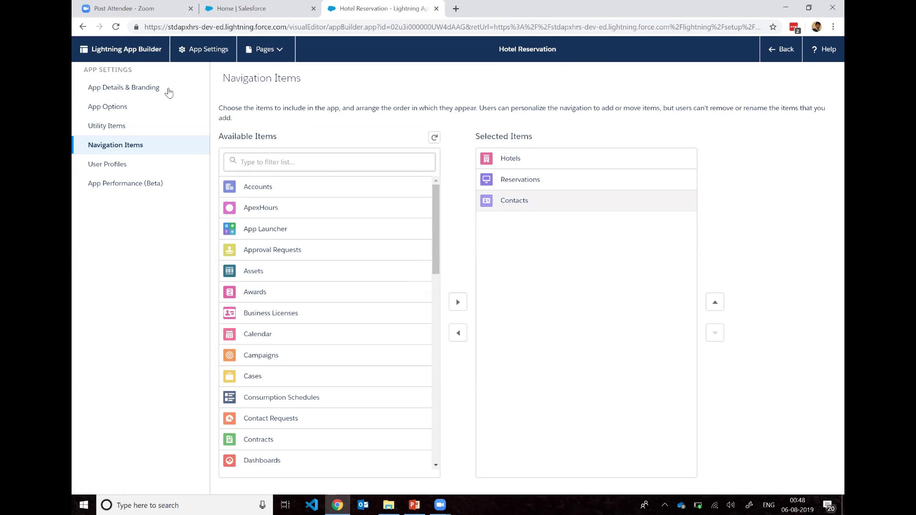
click(763, 52)
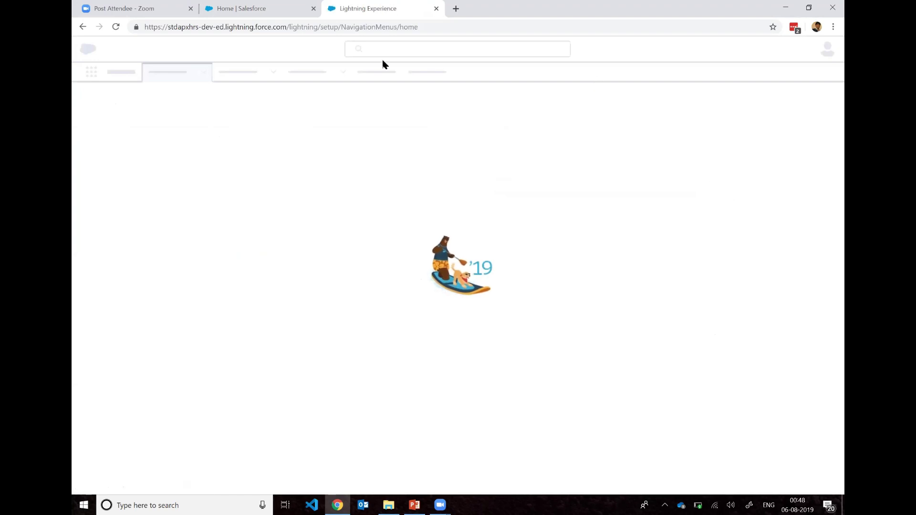
Step: Return to the reloaded Hotel Reservation app and show its Hotels list
click(252, 11)
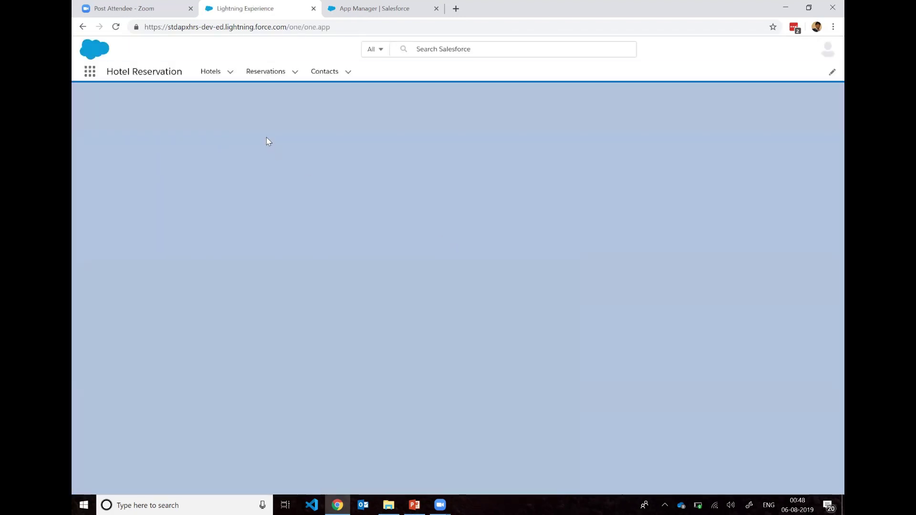
click(216, 72)
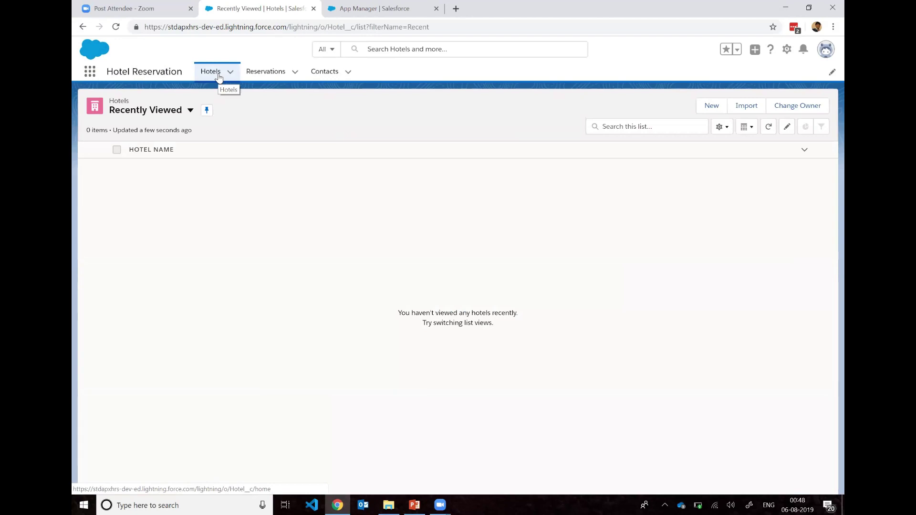
click(219, 76)
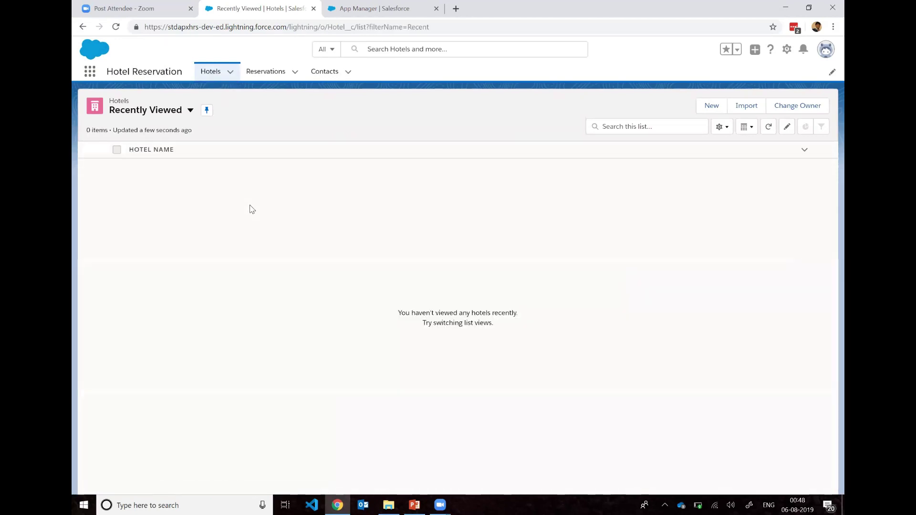
Step: Start a new hotel record, name it Hyatt and fill in its street address
click(711, 105)
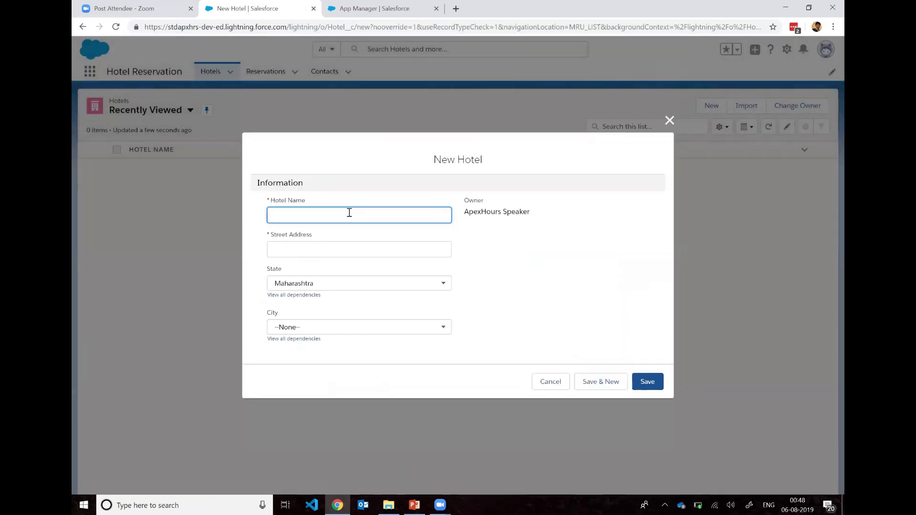
text(Hyat)
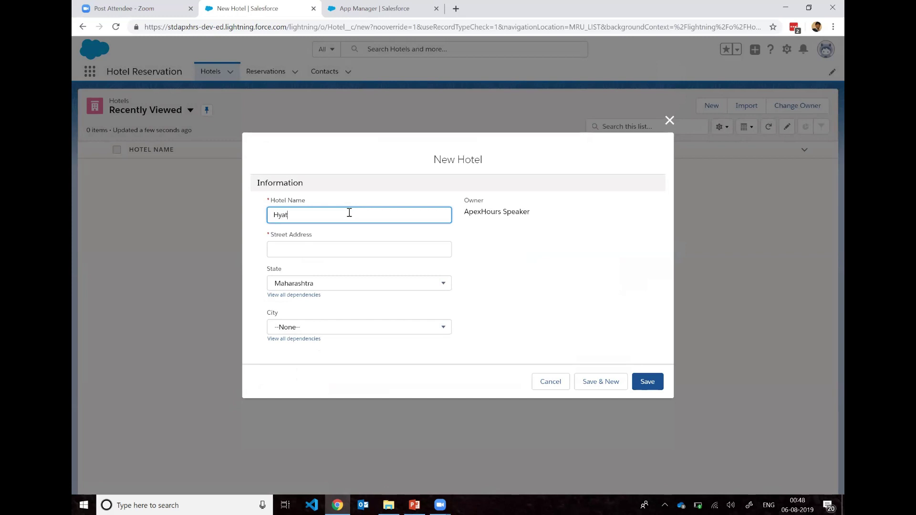
key(Tab)
click(349, 213)
click(354, 243)
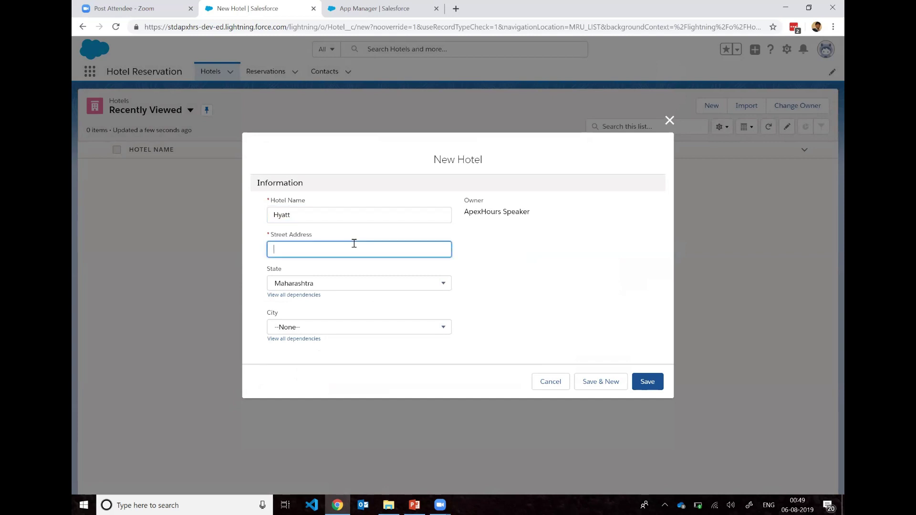
text(MG Road)
Step: Keep Maharashtra as the hotel's state, set the city to Pune and save the record
click(377, 285)
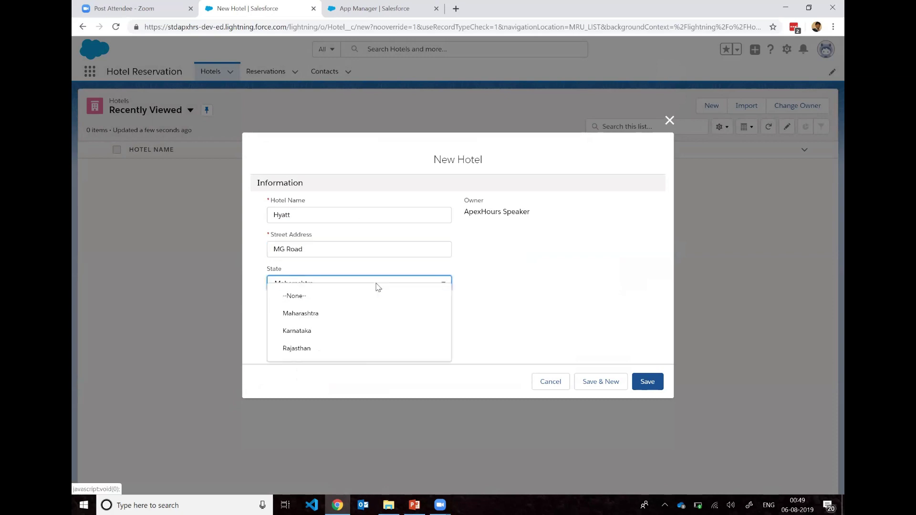
click(510, 274)
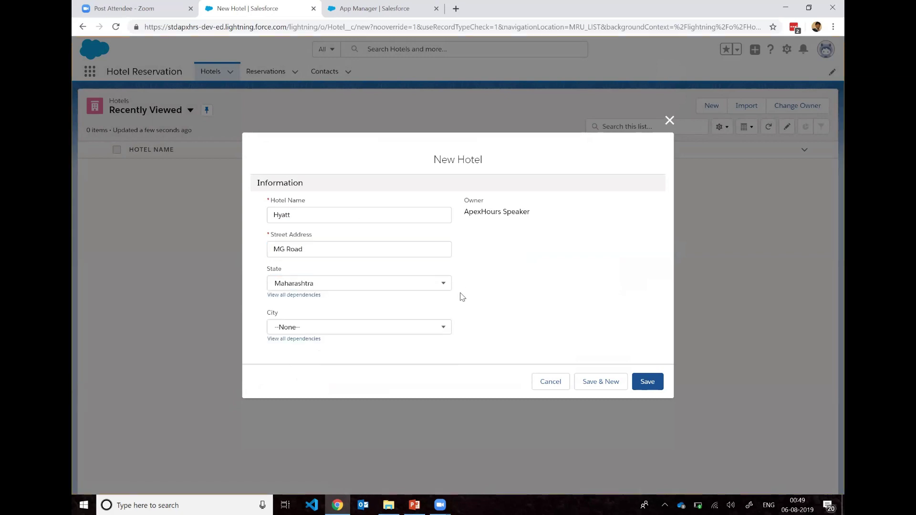
click(434, 327)
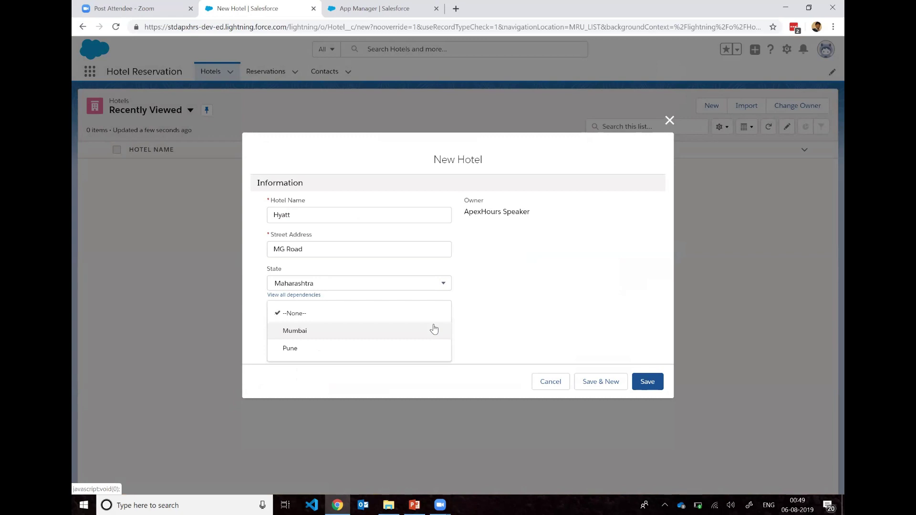
click(421, 348)
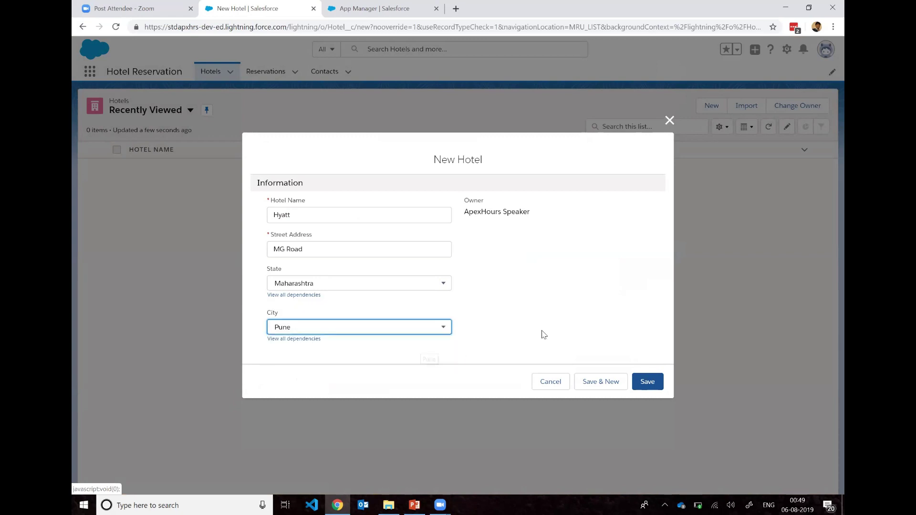
click(642, 384)
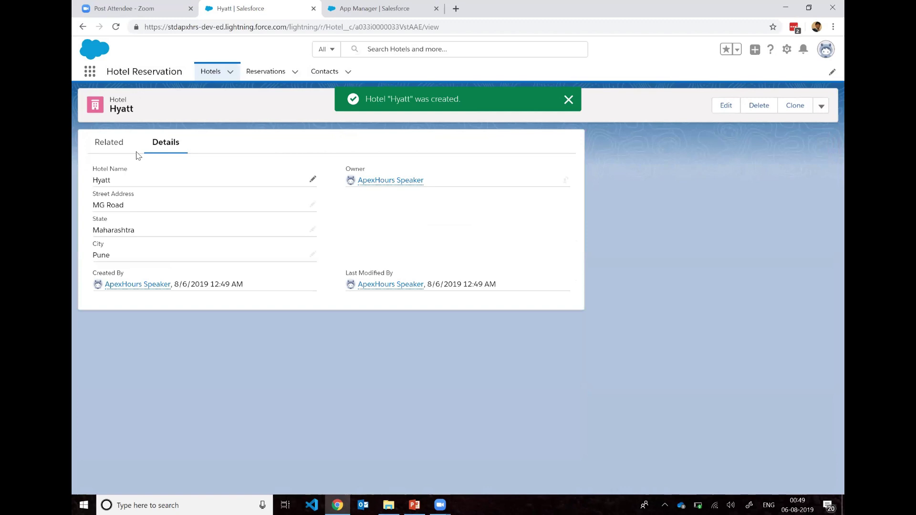
Step: Add a related room to the Hyatt hotel with a $45.00 tariff and the default Single occupancy, and save it
click(90, 145)
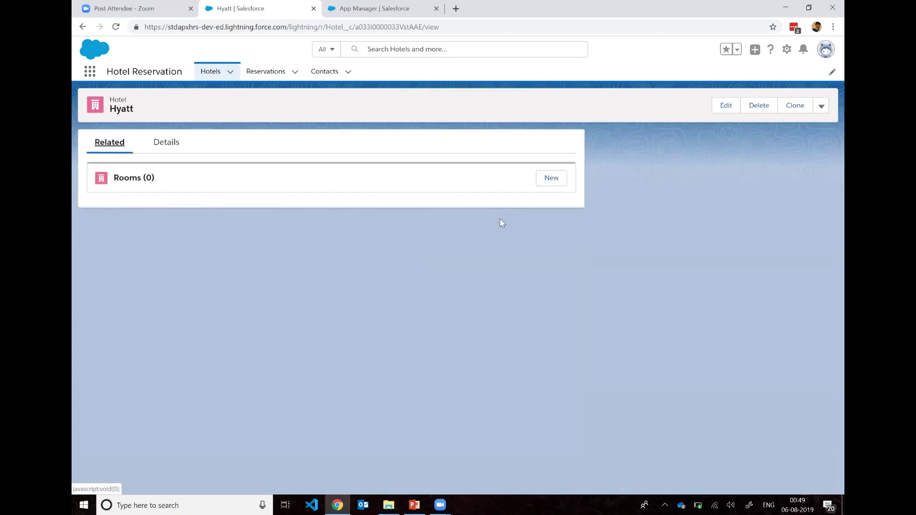
click(555, 183)
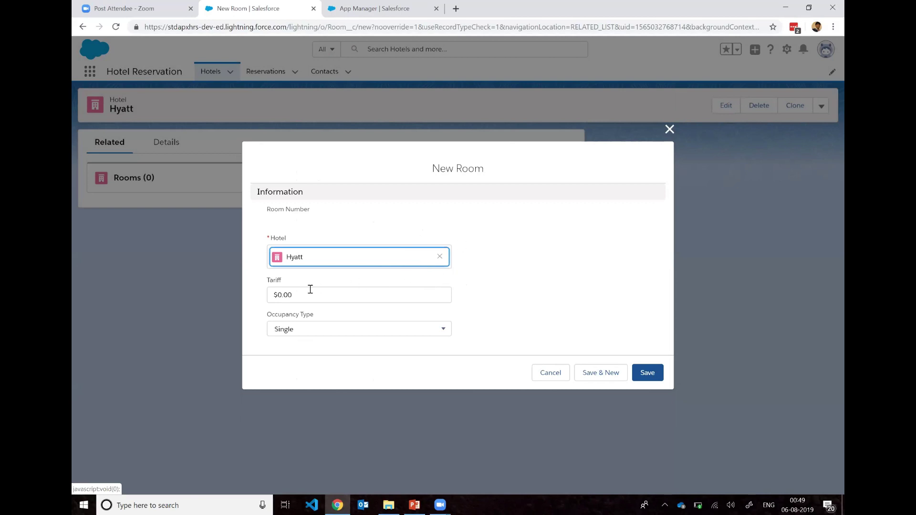
click(284, 297)
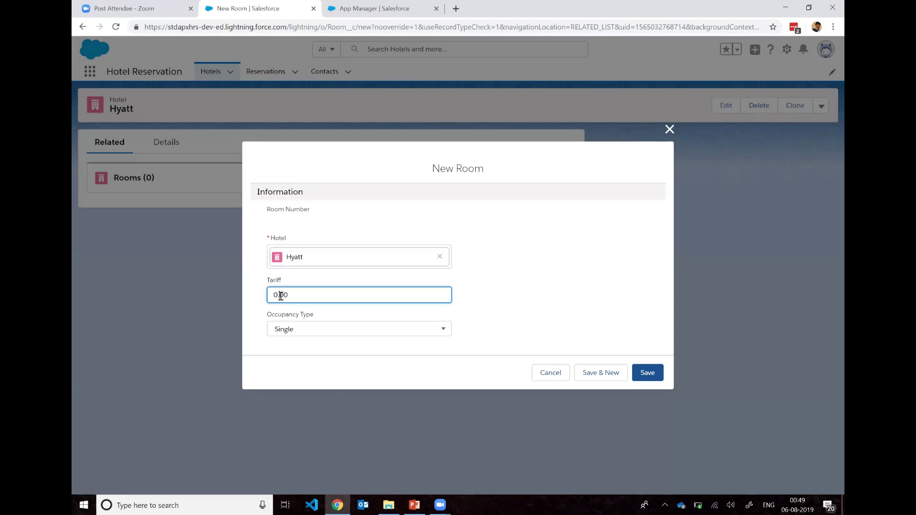
text(45)
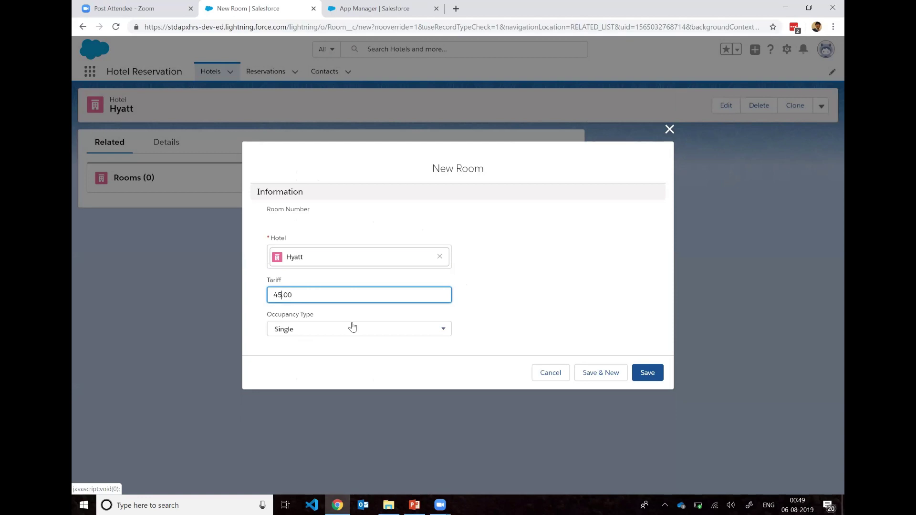
click(614, 267)
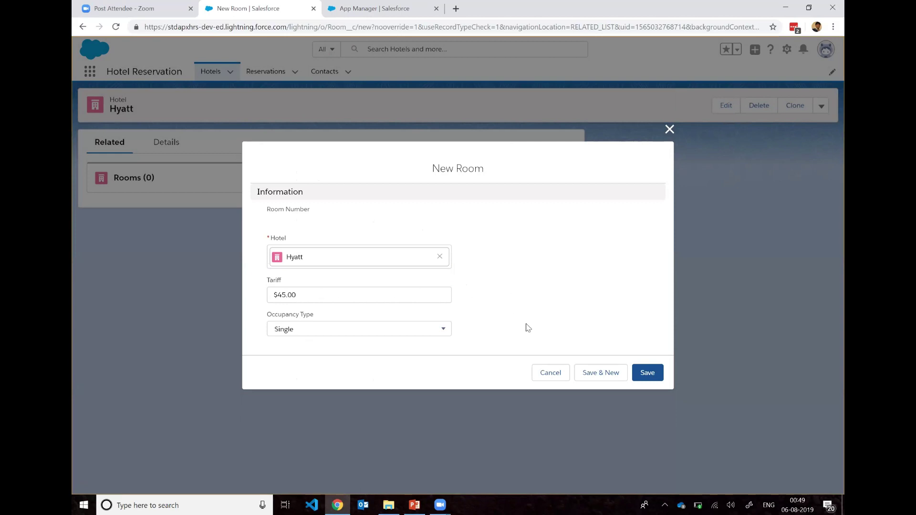
click(650, 373)
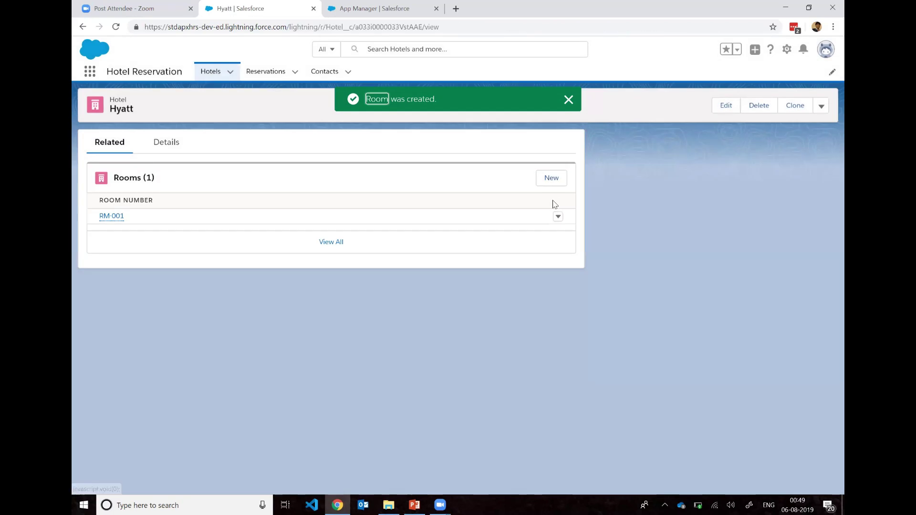
Step: Add a second room to the Hyatt hotel with a $65.00 tariff and Double occupancy, and save it
click(545, 184)
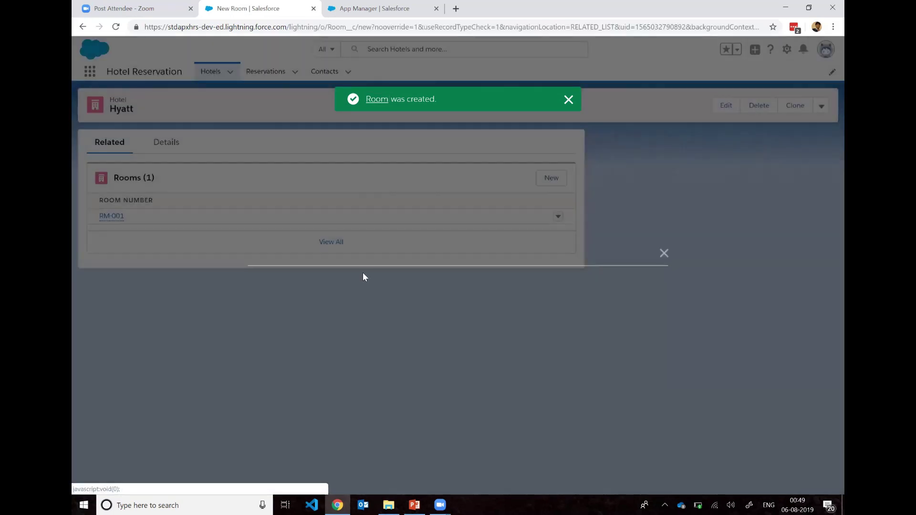
click(284, 294)
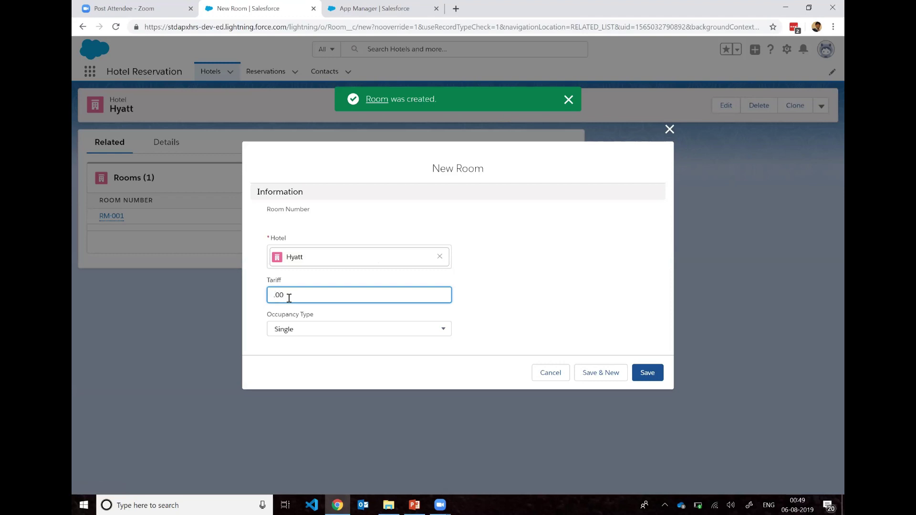
click(403, 334)
click(371, 325)
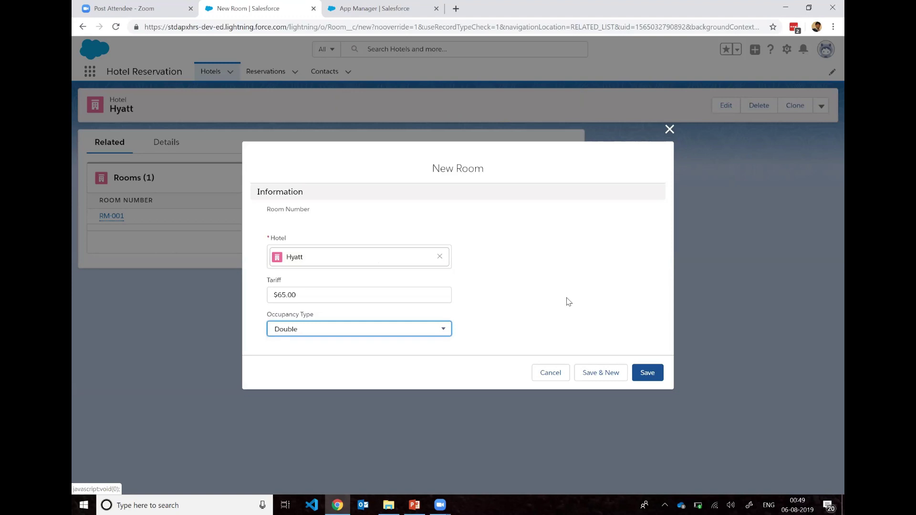
click(642, 376)
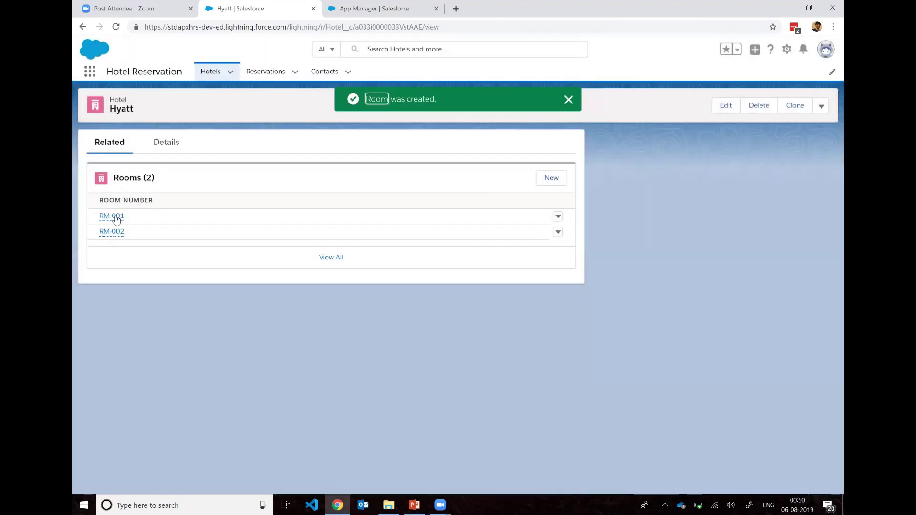
Step: Check the Reservations list and the recently viewed contacts, and return to the Reservations list
mouse_move(116, 220)
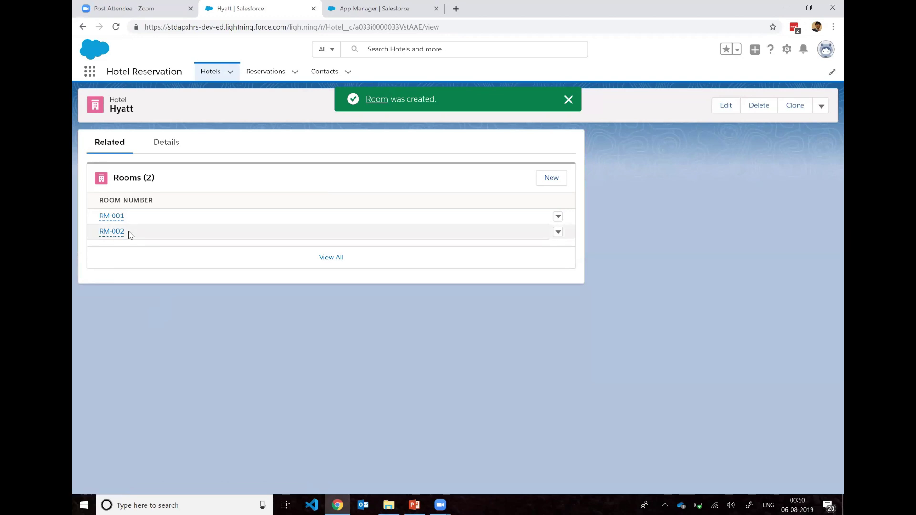
click(261, 76)
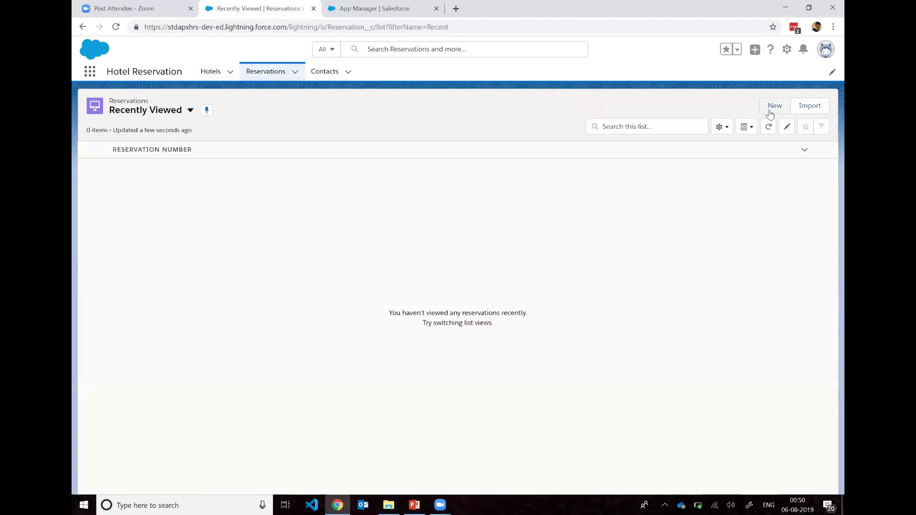
click(320, 71)
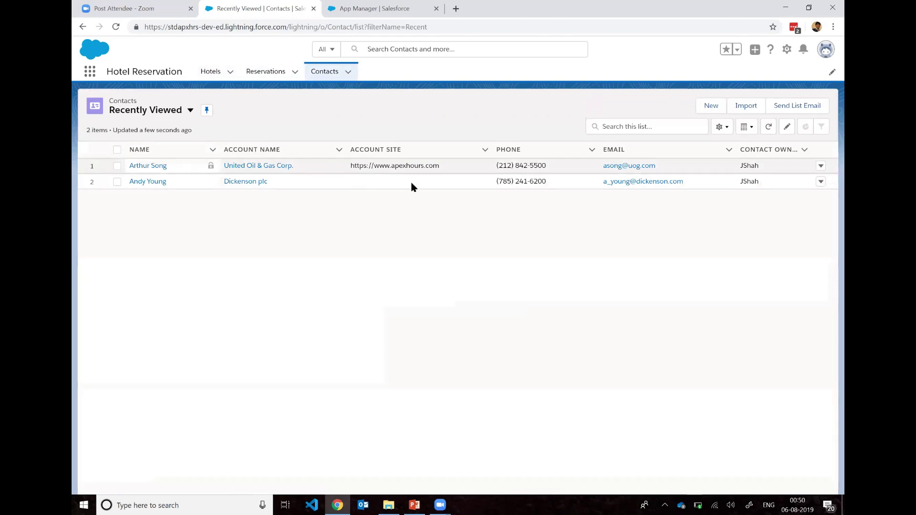
click(266, 72)
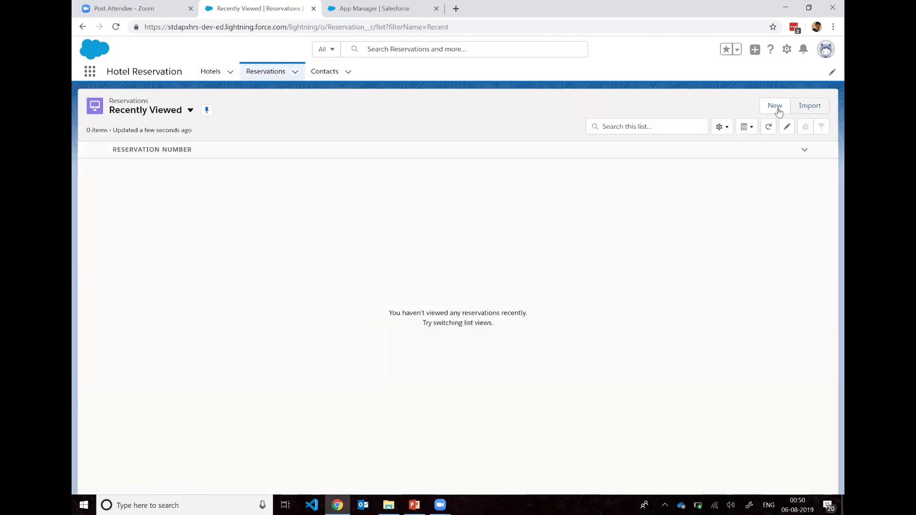
Step: Start a new reservation and look up the Dickenson plc contact by first name to assign it
click(776, 108)
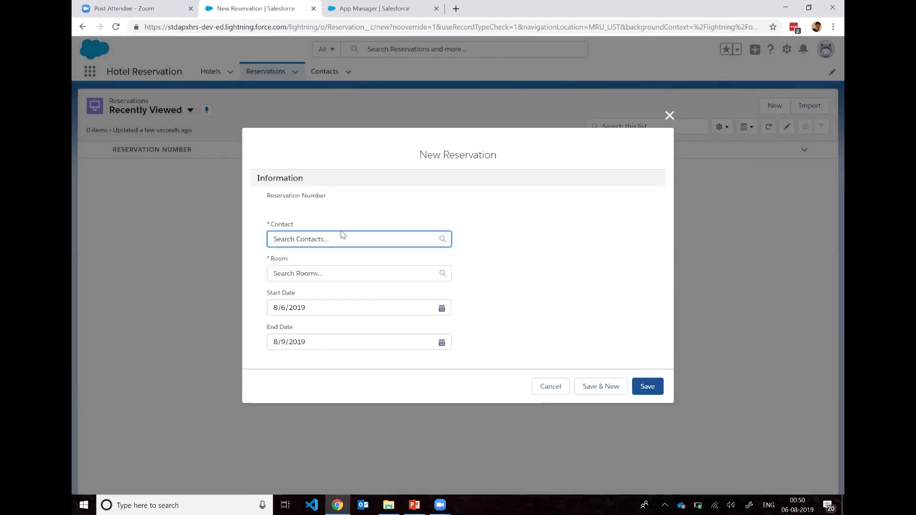
text(Andy)
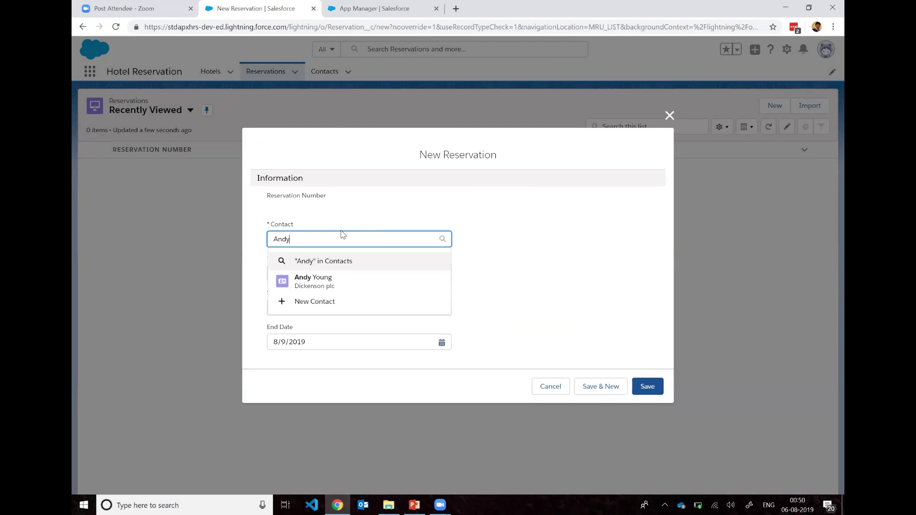
click(400, 278)
click(400, 280)
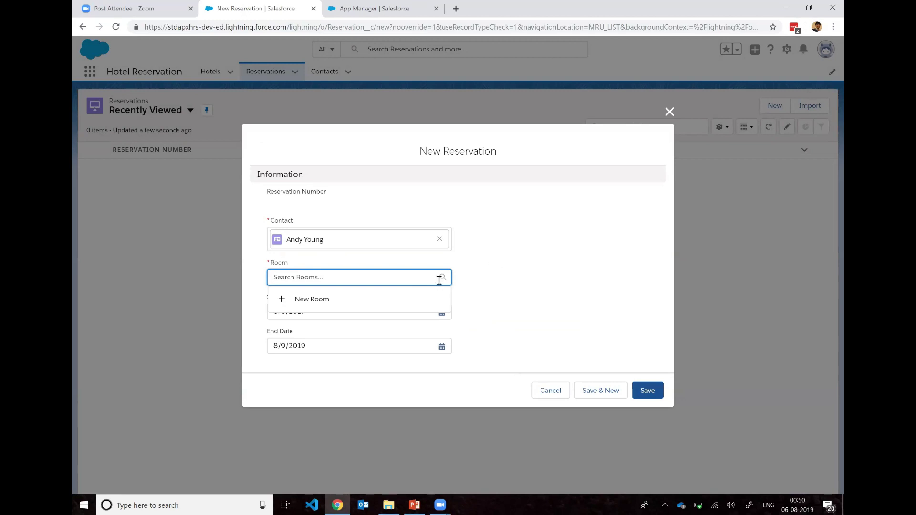
Step: Search the rooms for "RM" and assign room RM-002 to the reservation
click(444, 285)
click(395, 278)
text(RM)
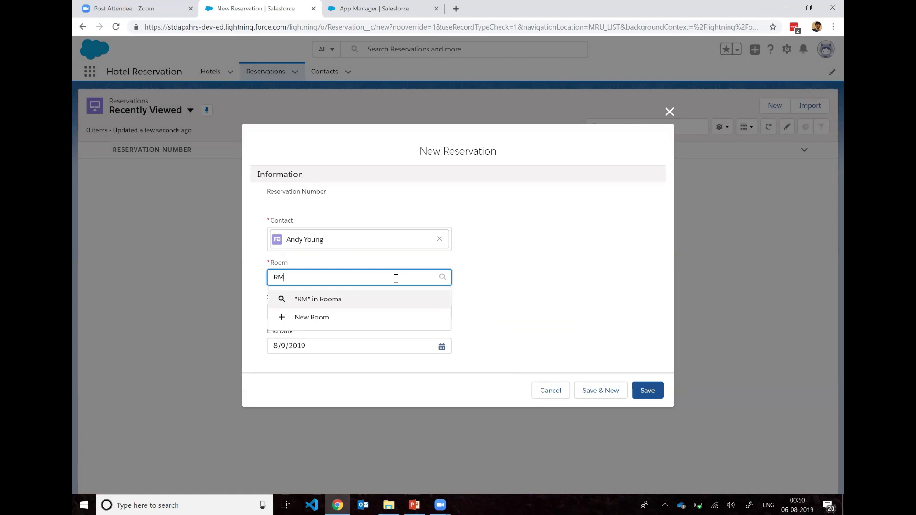
key(BackSpace)
key(BackSpace)
text(R)
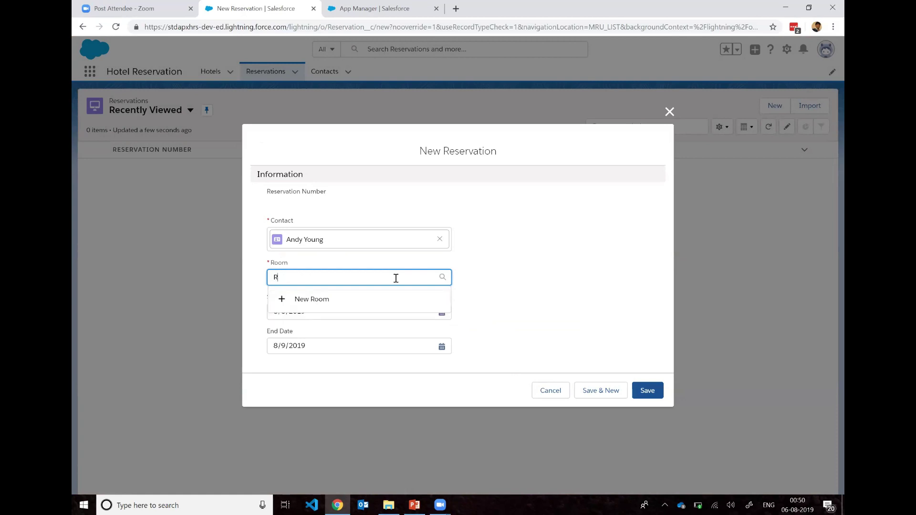
text(M)
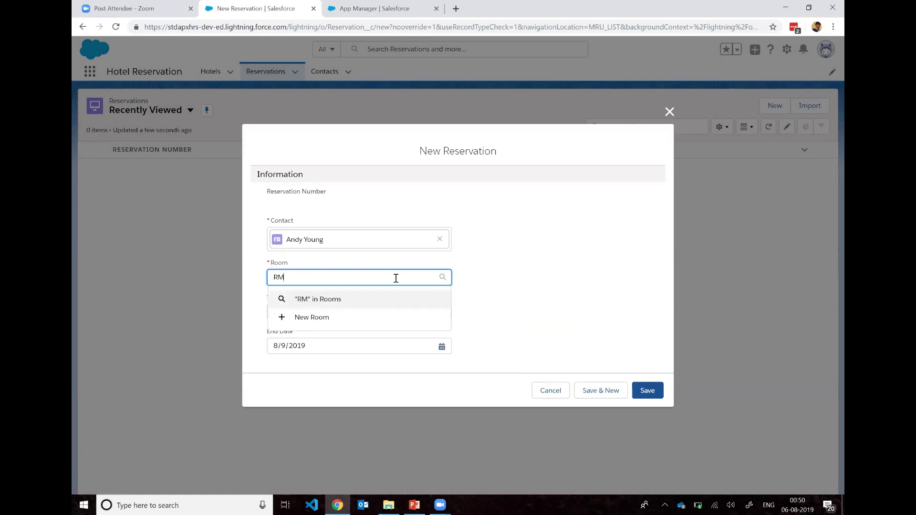
click(416, 297)
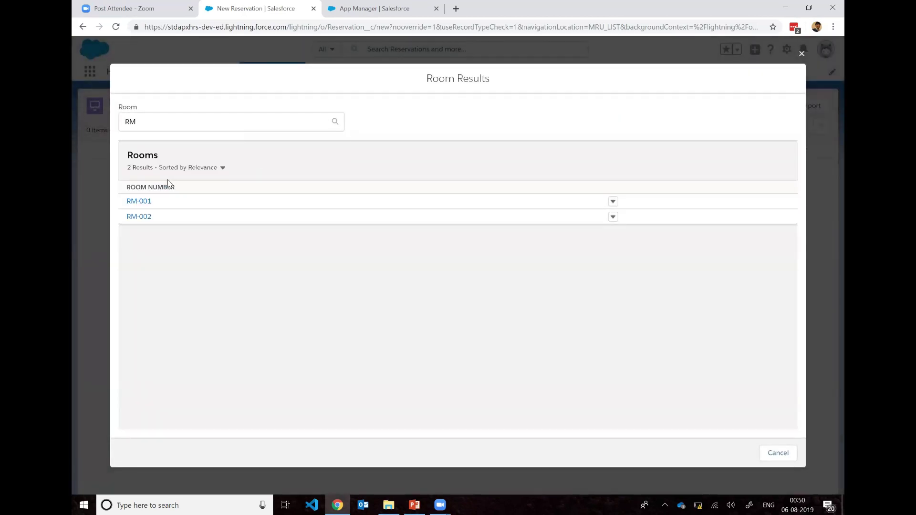
click(140, 218)
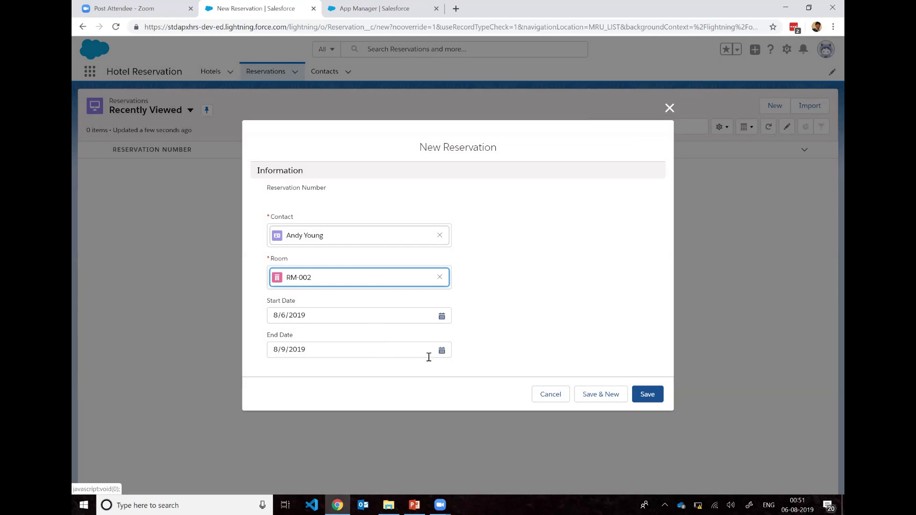
Step: Set the reservation's end date to 8/8/2019 and save the record
click(442, 351)
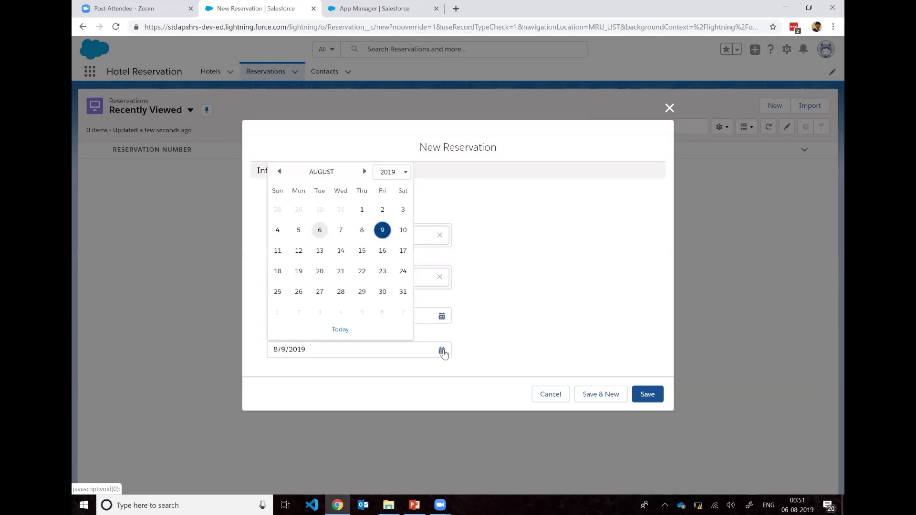
click(362, 231)
click(644, 393)
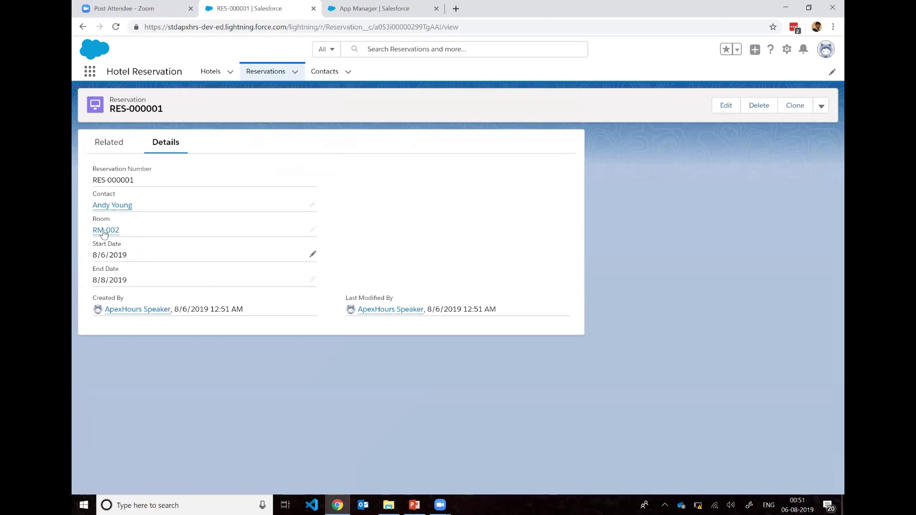
mouse_move(105, 232)
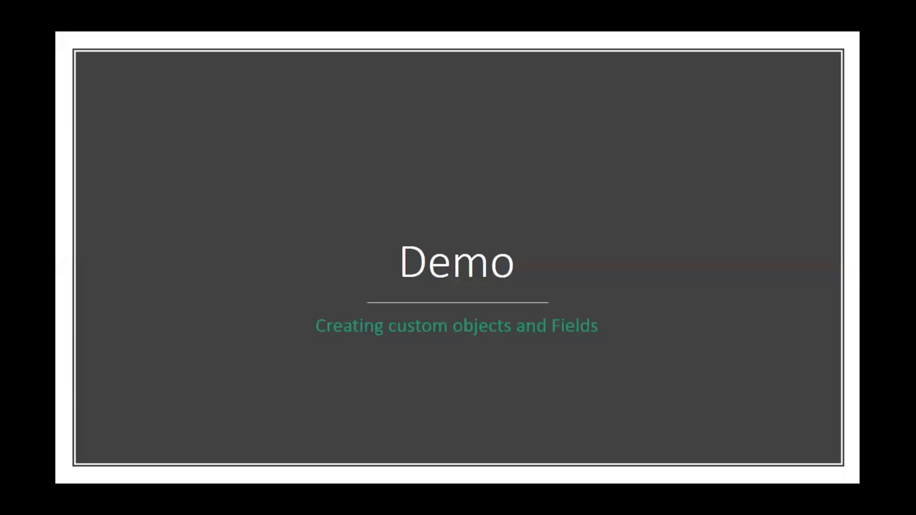
key(Right)
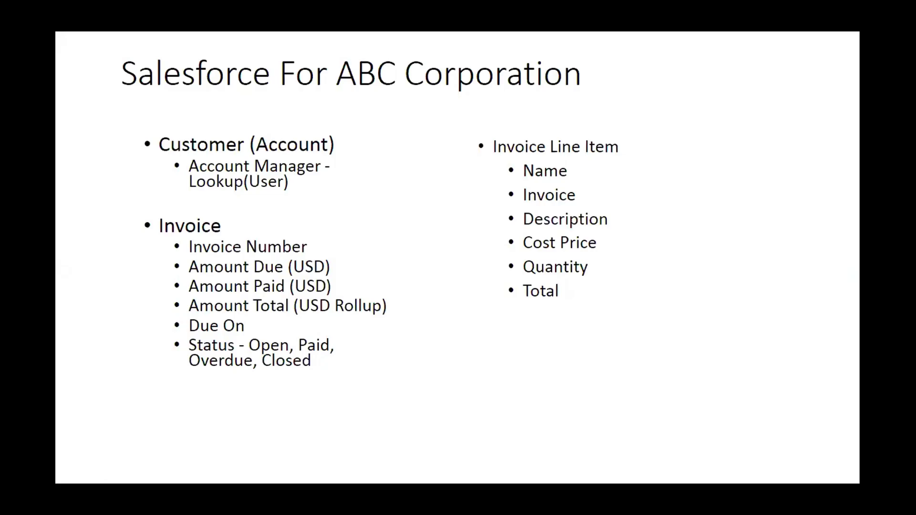
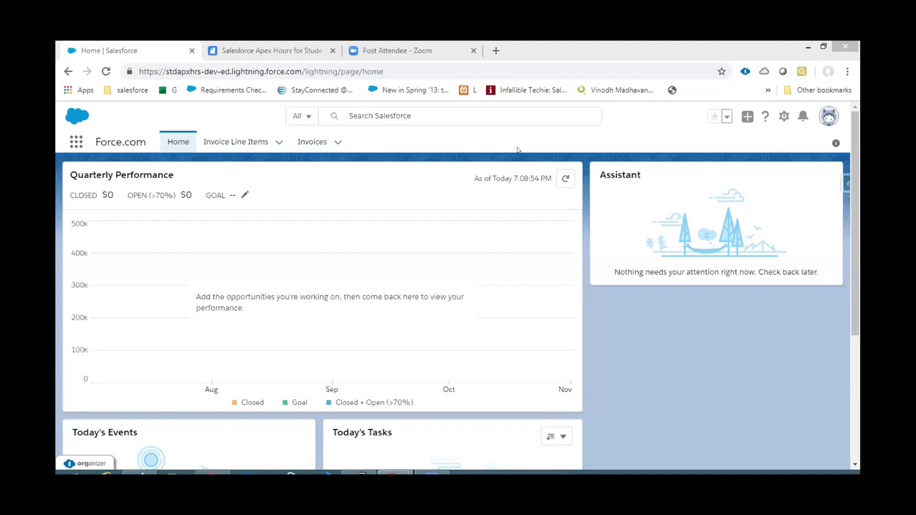
Step: Open Setup for the current app in its own browser tab and stay on the Setup home page
click(785, 116)
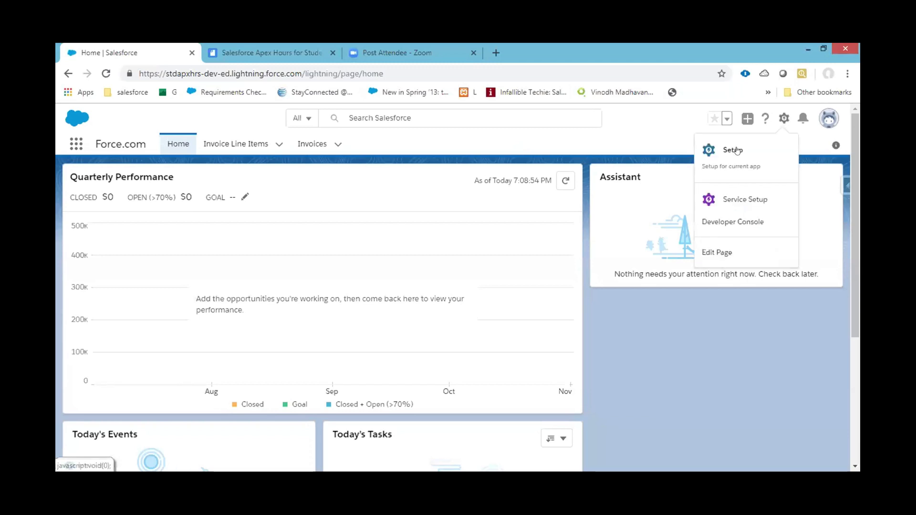
click(737, 151)
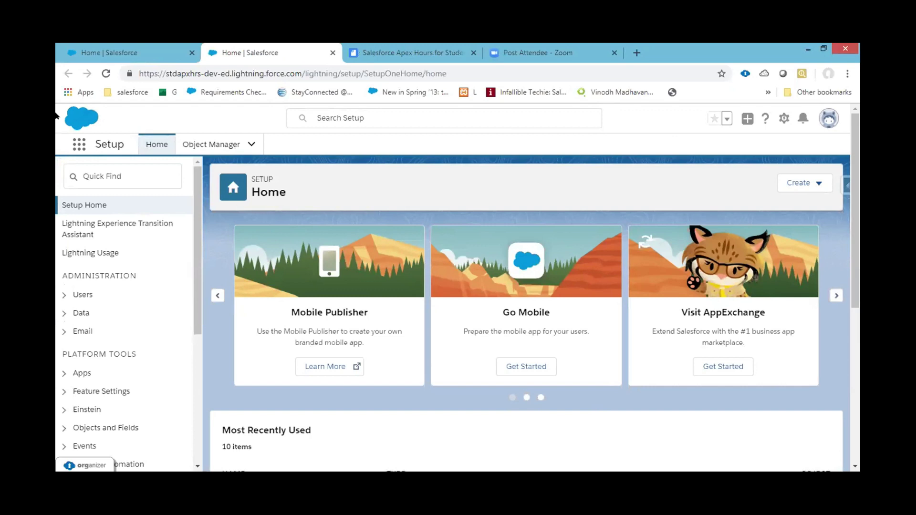
click(126, 56)
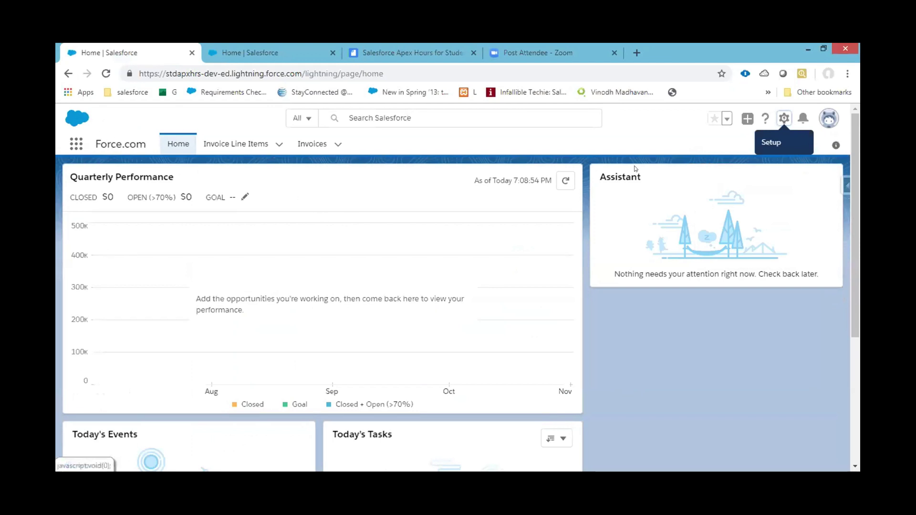
click(786, 120)
click(265, 50)
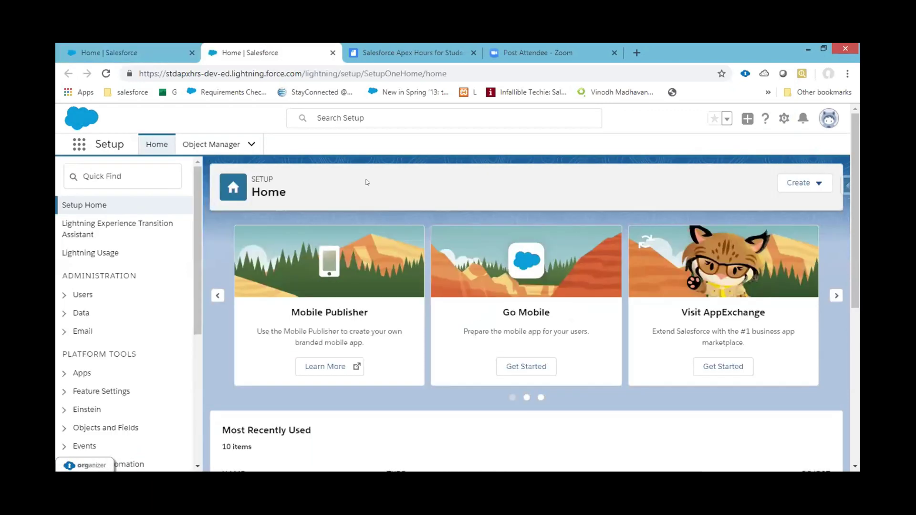
Step: Search the setup options for "obj" and open the Object Manager
click(126, 173)
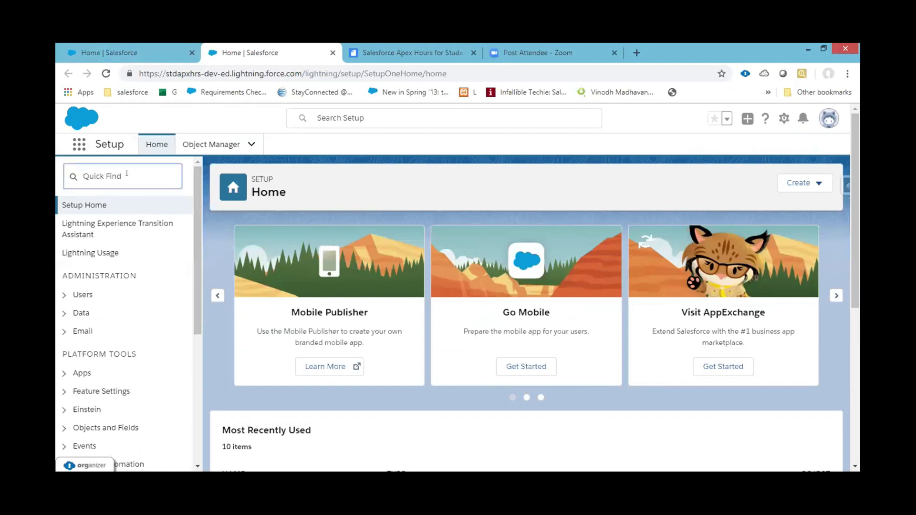
text(obj)
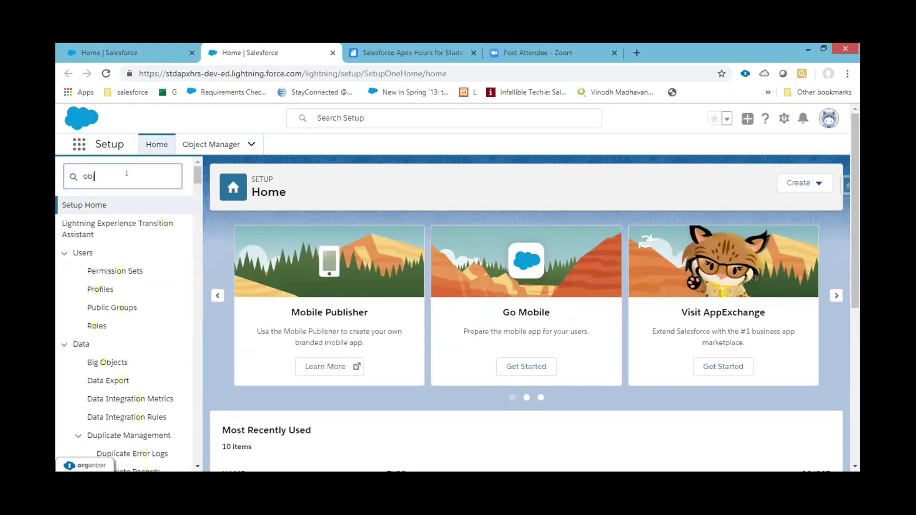
key(BackSpace)
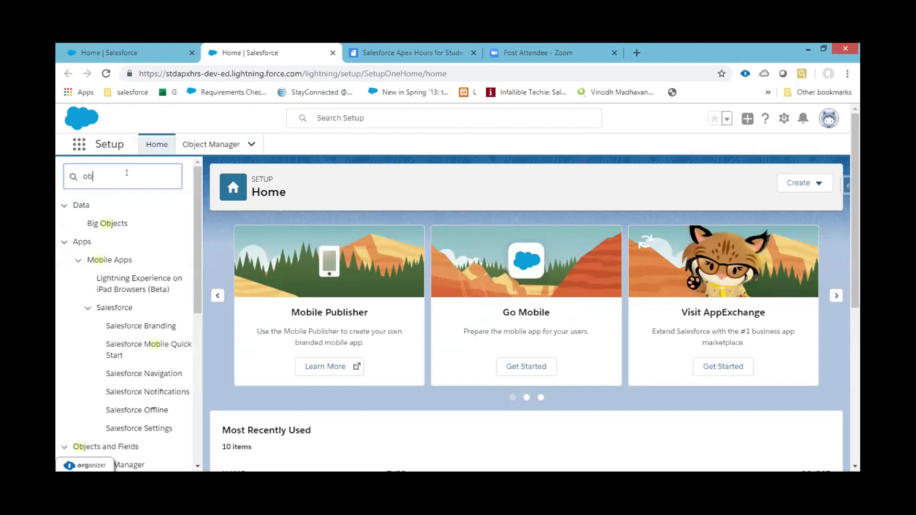
text(j)
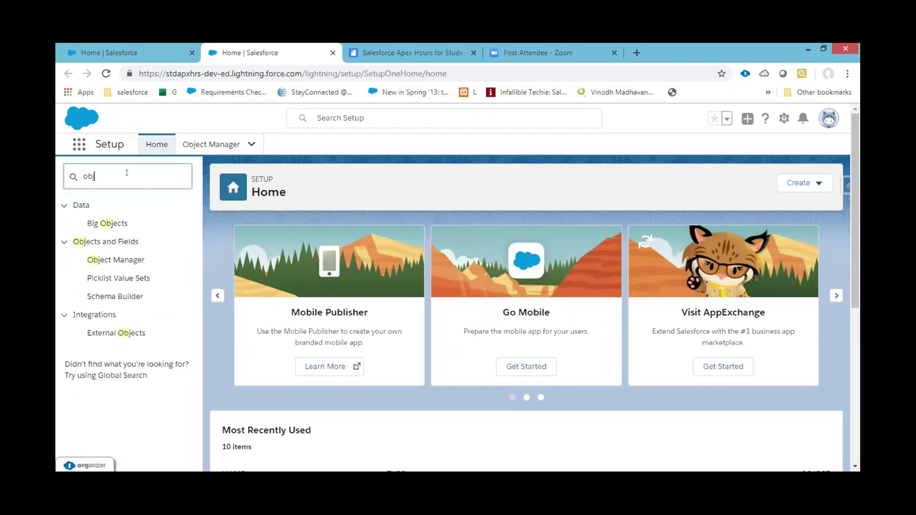
click(106, 262)
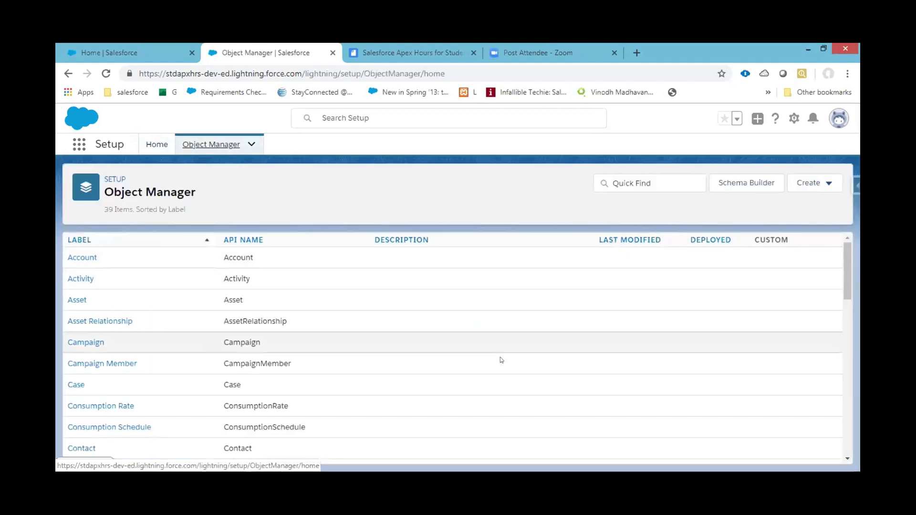
Step: Look over the object list, open the Account object and review its Fields & Relationships
drag(843, 262, 839, 338)
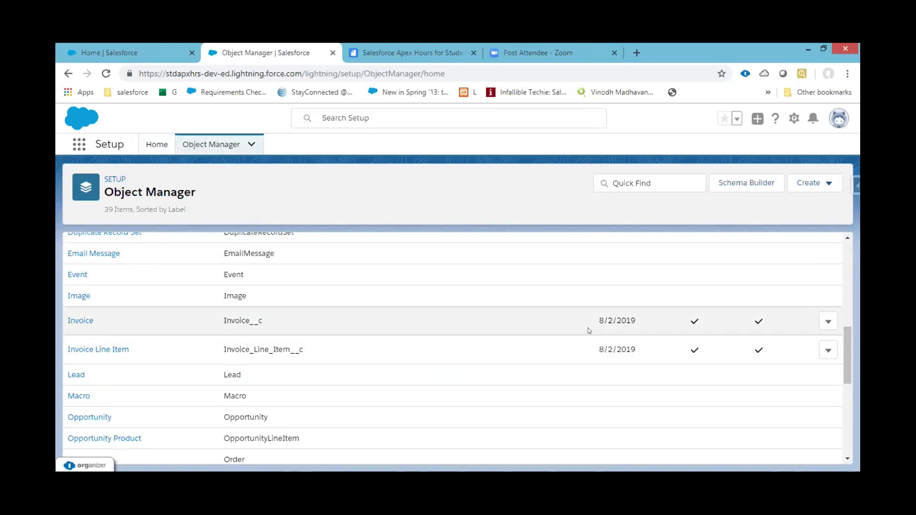
drag(842, 370, 842, 286)
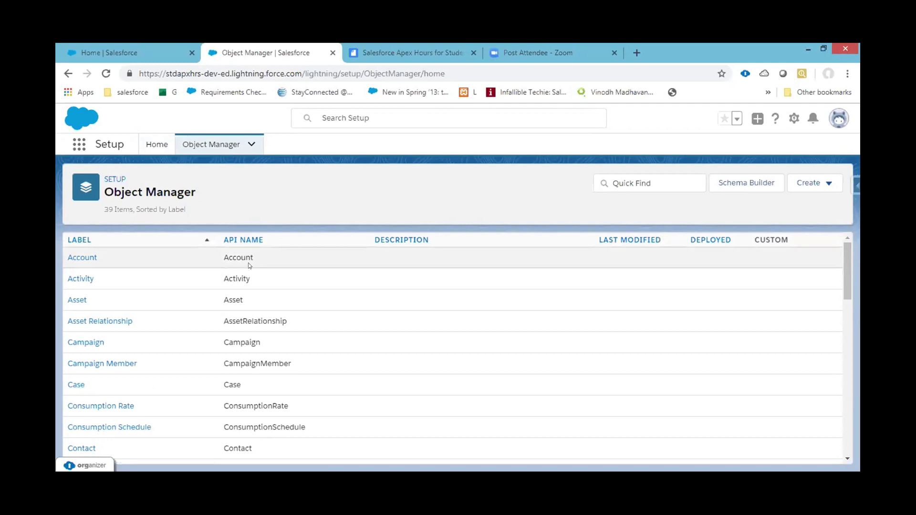
mouse_move(844, 271)
mouse_down()
mouse_move(844, 356)
mouse_move(843, 270)
mouse_up()
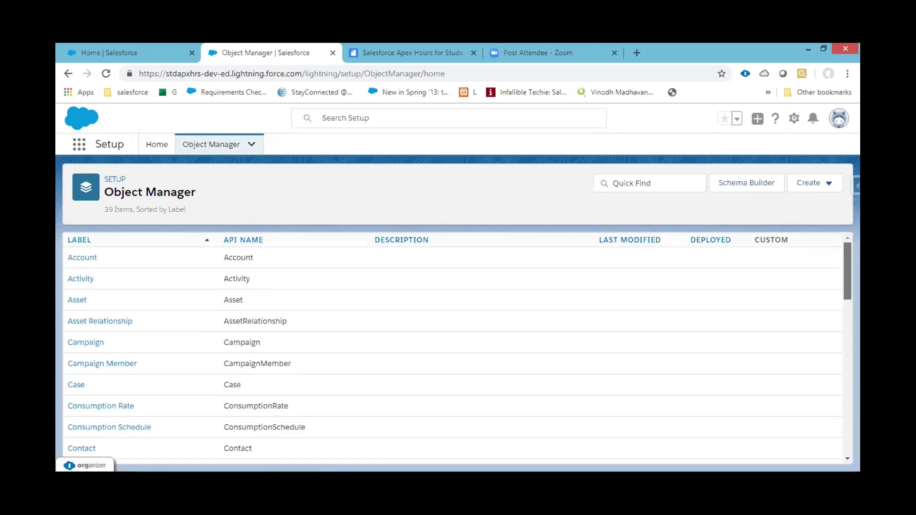
click(81, 258)
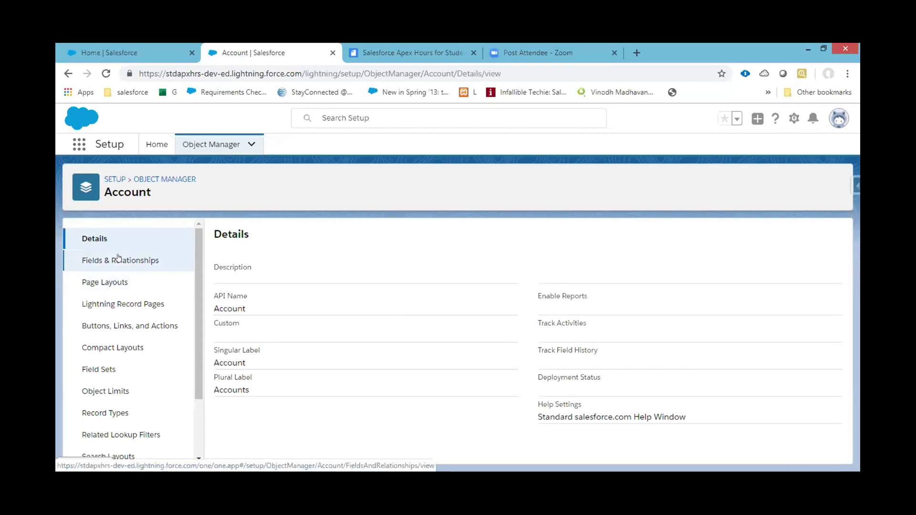
click(118, 259)
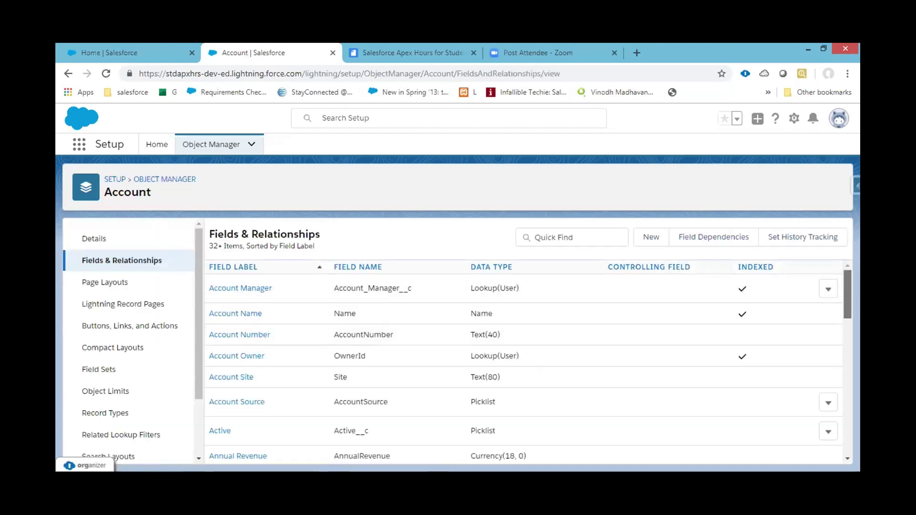
scroll(525, 363, down, 3)
scroll(524, 363, down, 5)
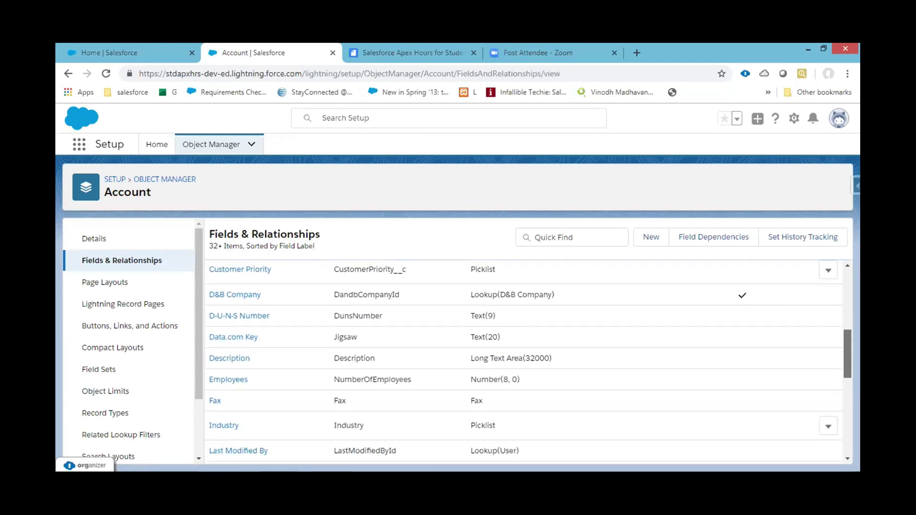
scroll(525, 363, down, 6)
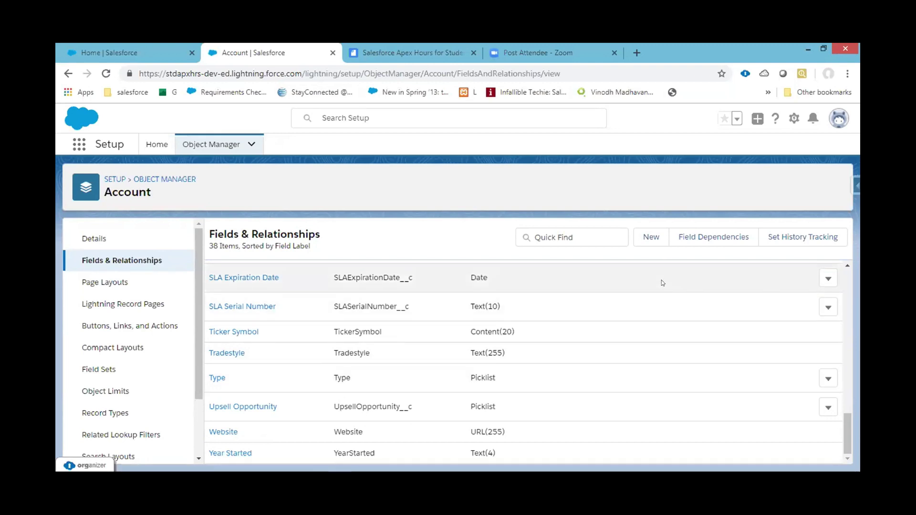
Step: Start a new custom field on Account and choose Lookup Relationship as its data type
click(651, 238)
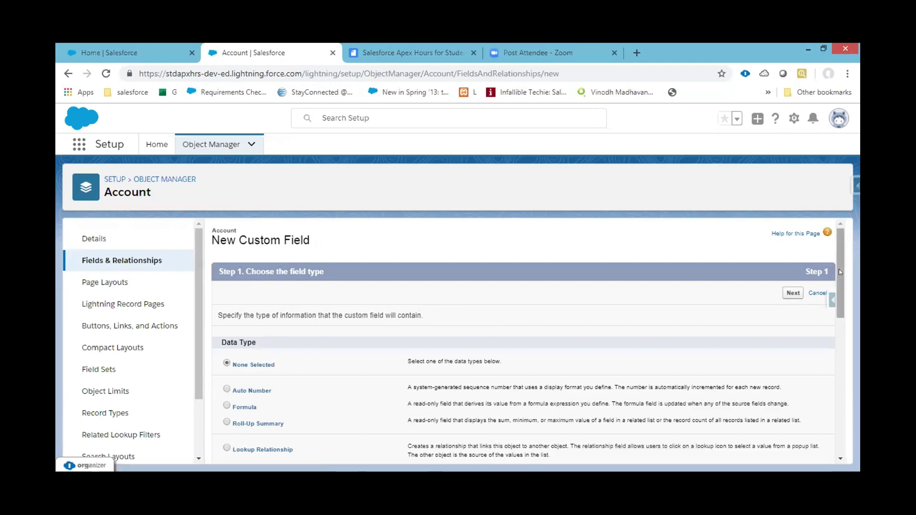
scroll(839, 271, down, 1)
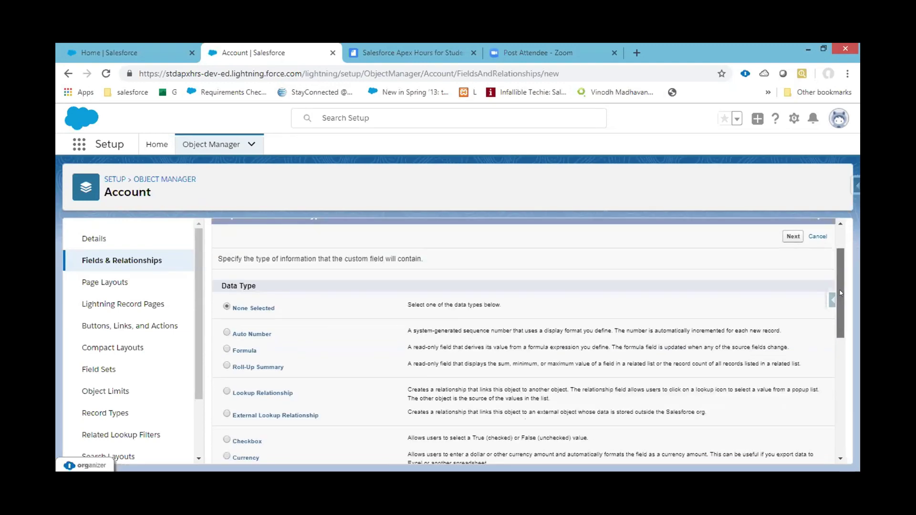
scroll(840, 279, up, 1)
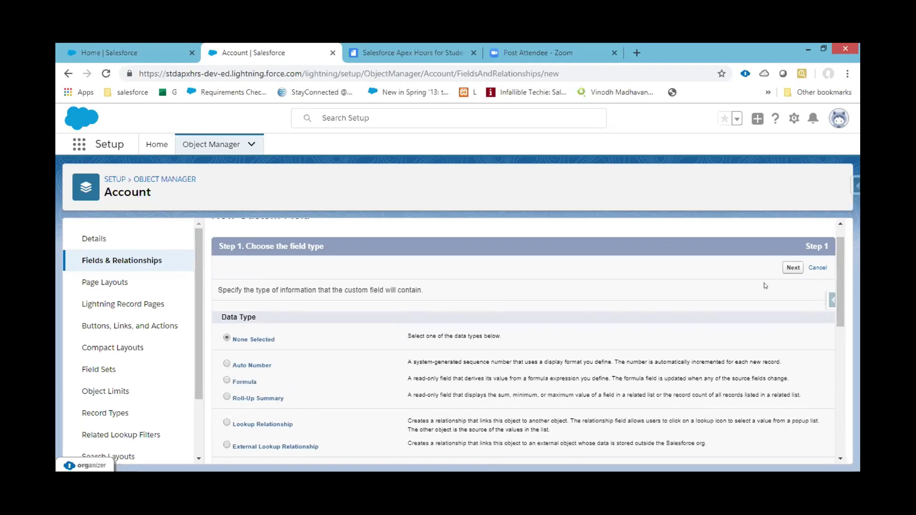
drag(838, 282, 833, 332)
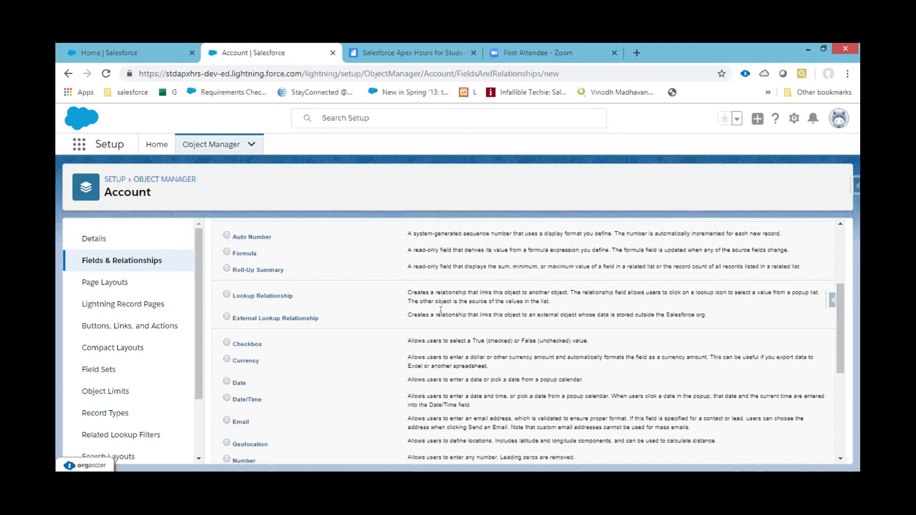
click(227, 294)
drag(839, 320, 830, 425)
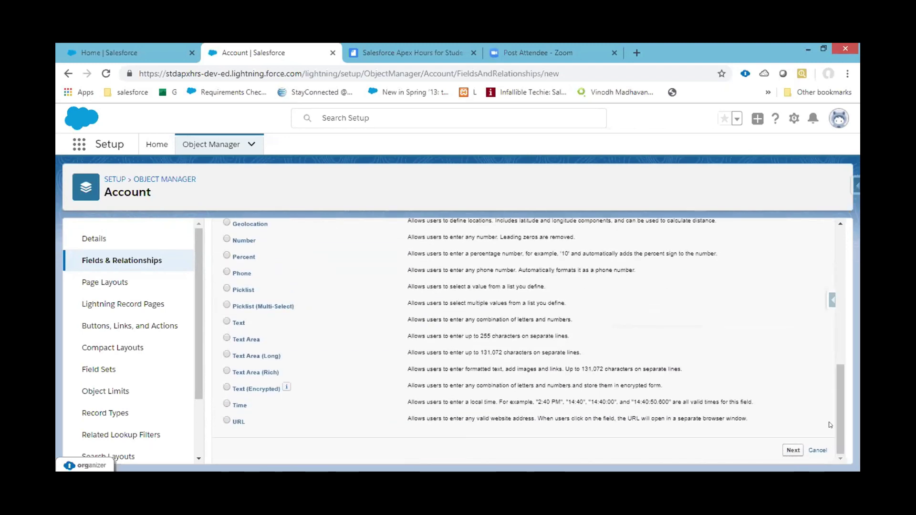
click(791, 449)
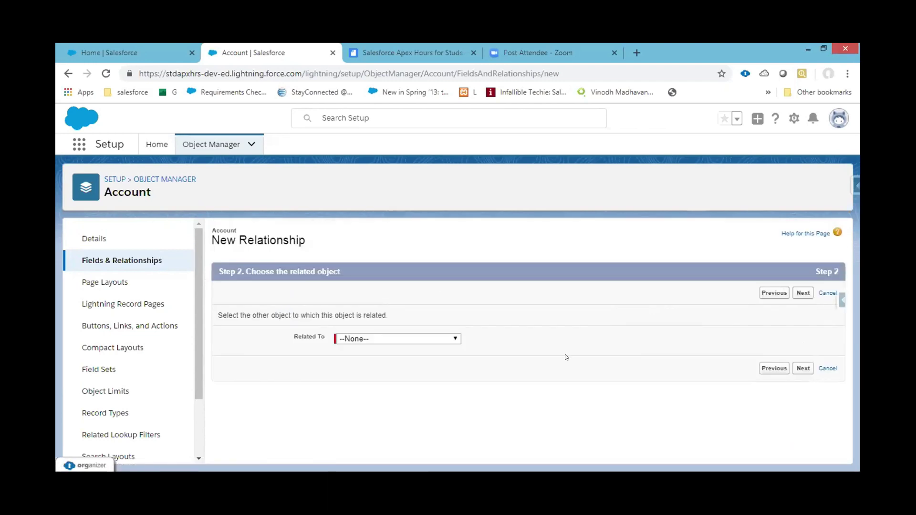
Step: Relate the new lookup field to the User object and continue to the label and name settings
click(438, 340)
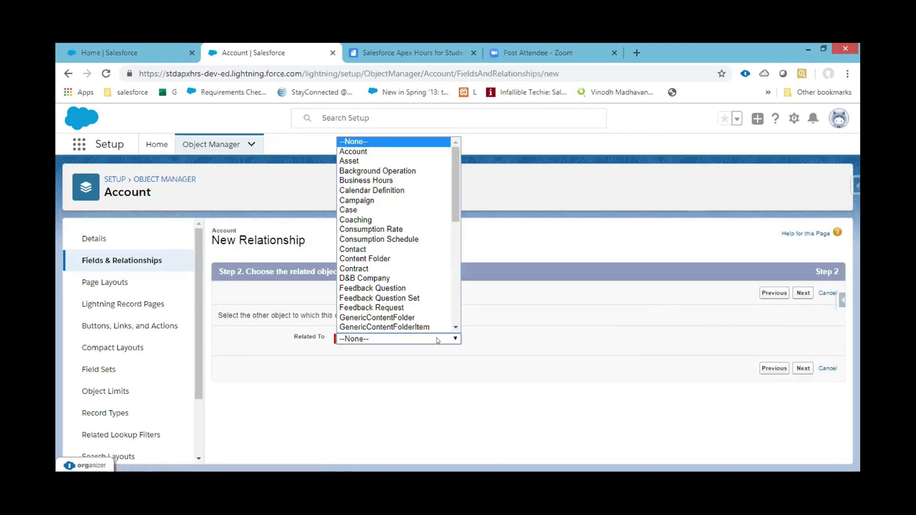
scroll(416, 238, down, 1)
key(u)
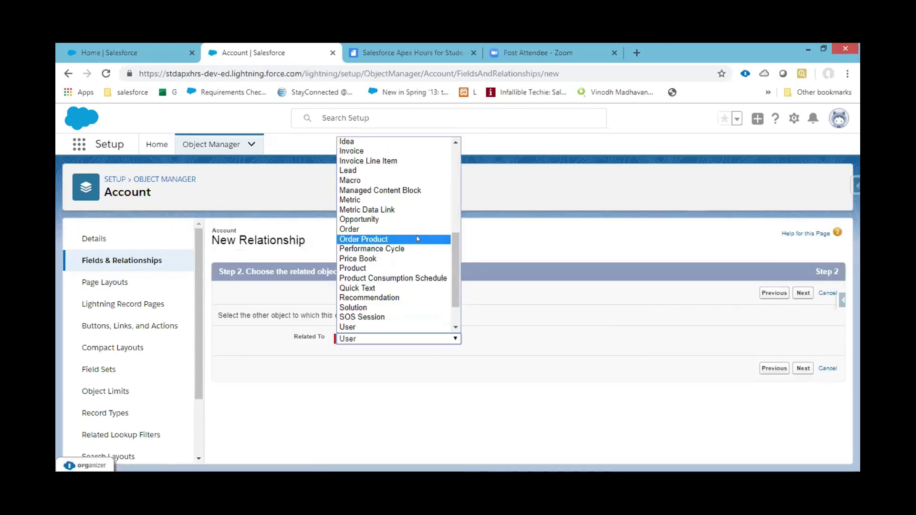
click(387, 321)
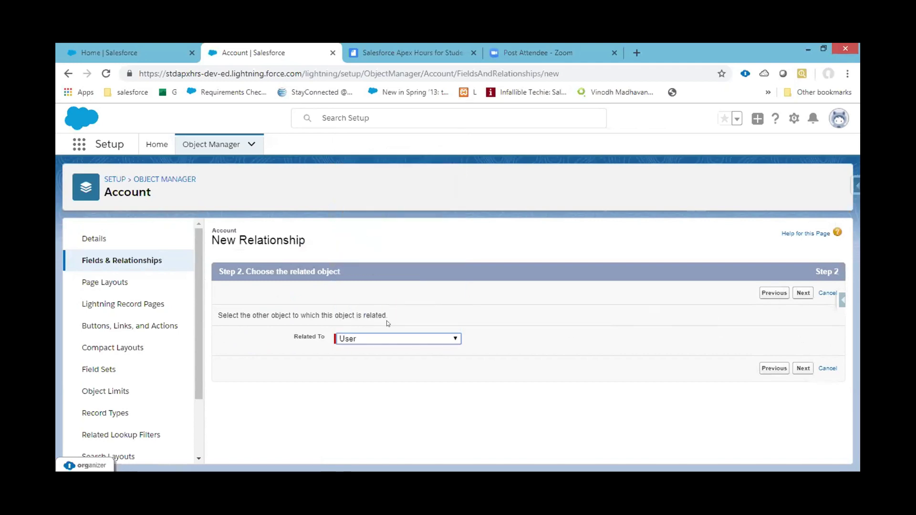
click(803, 368)
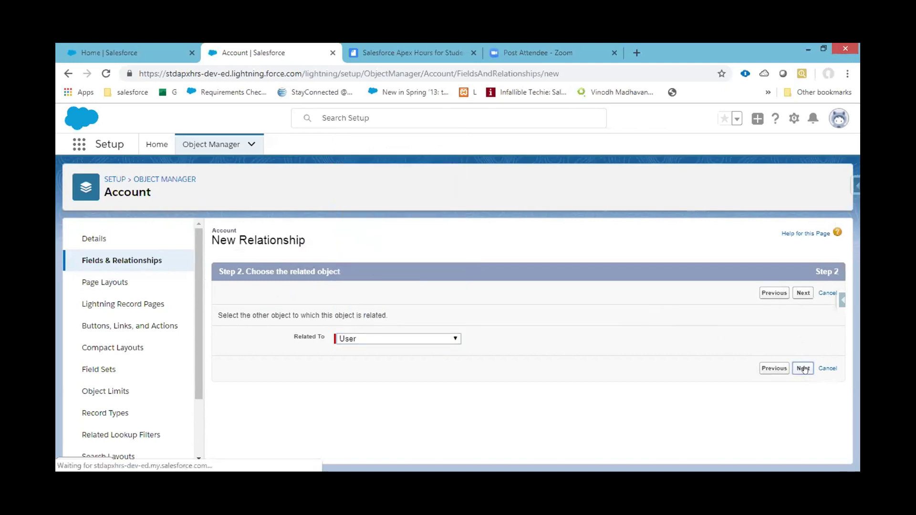
Step: Set the lookup field's label to Account Manager
double_click(435, 315)
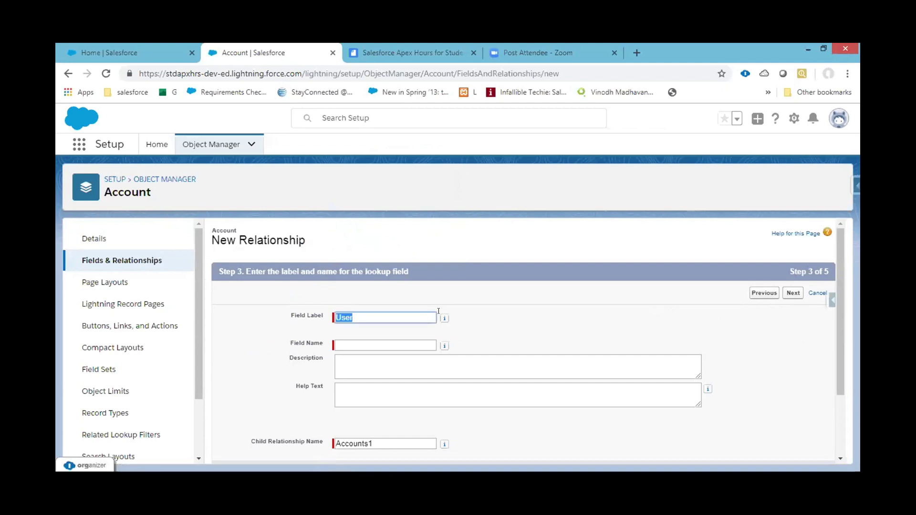
click(374, 314)
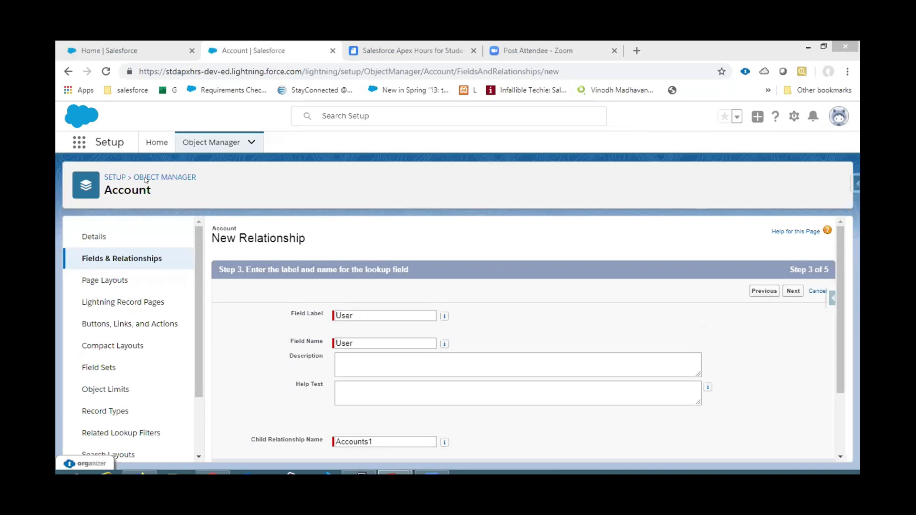
click(415, 346)
key(shift+Tab)
text(A)
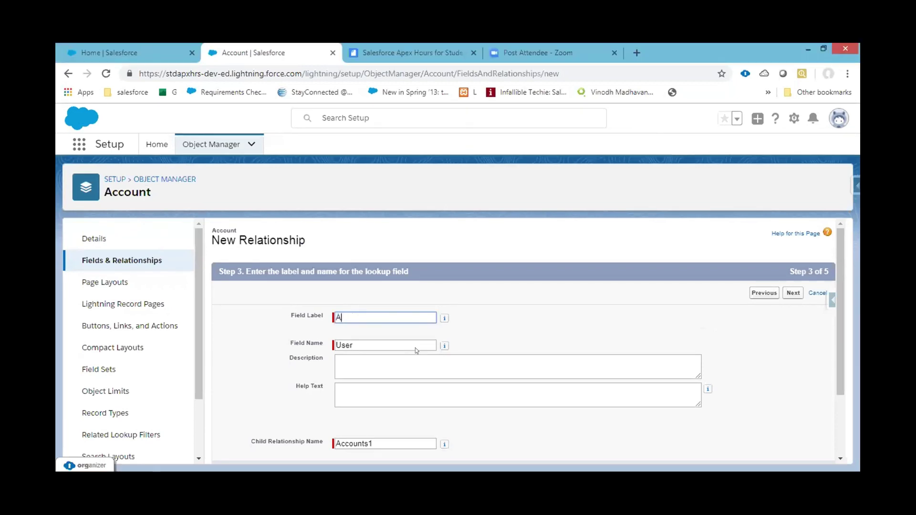
text(ccount Manager)
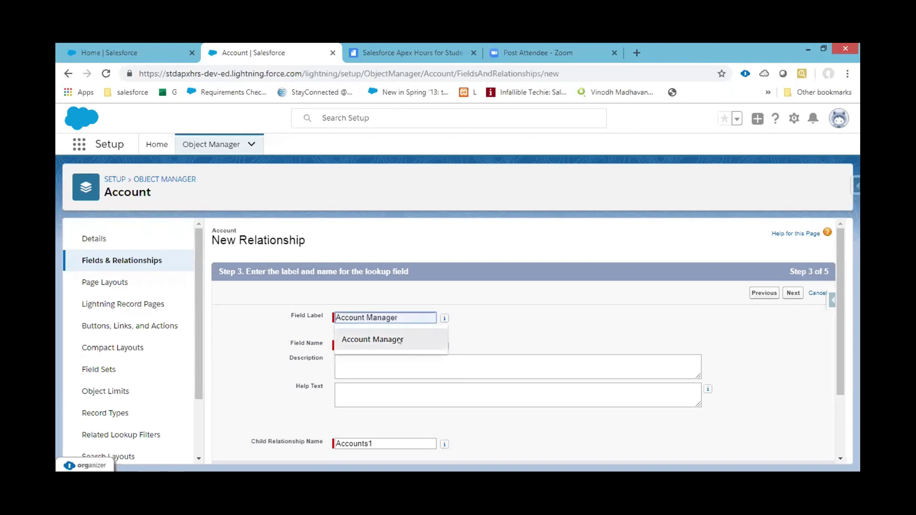
click(398, 339)
Step: Clear the old field name and let it refill from the label as Account_Manager
click(398, 342)
key(BackSpace)
key(BackSpace)
key(BackSpace)
key(BackSpace)
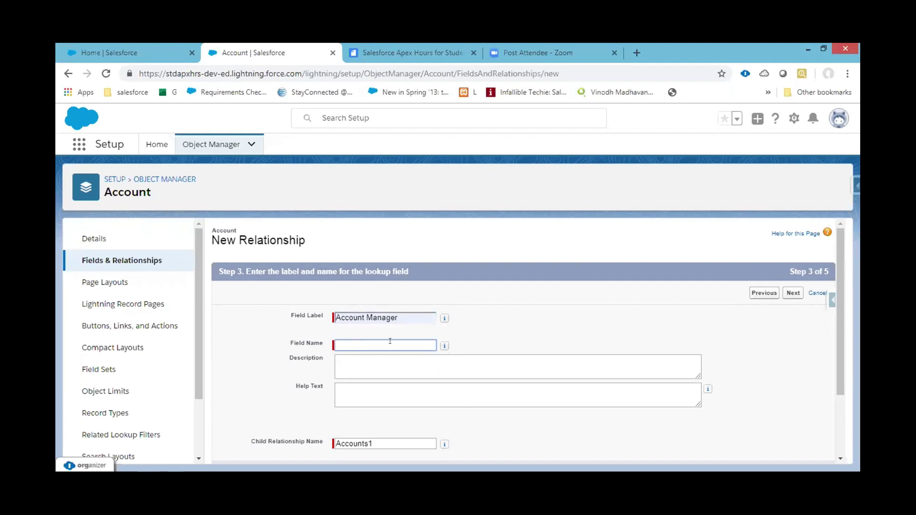
click(409, 311)
key(Tab)
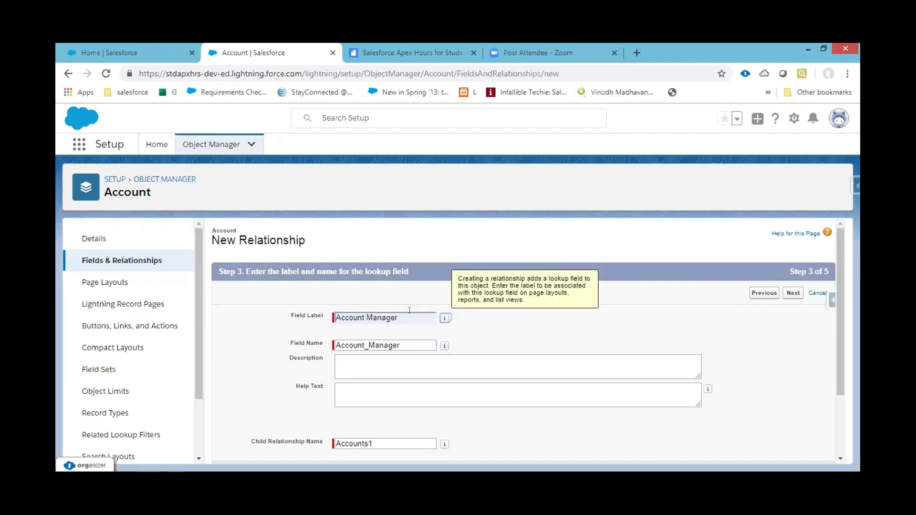
Step: Change the lookup field's name to Account_Manager1 and continue to the field-level security settings
click(407, 310)
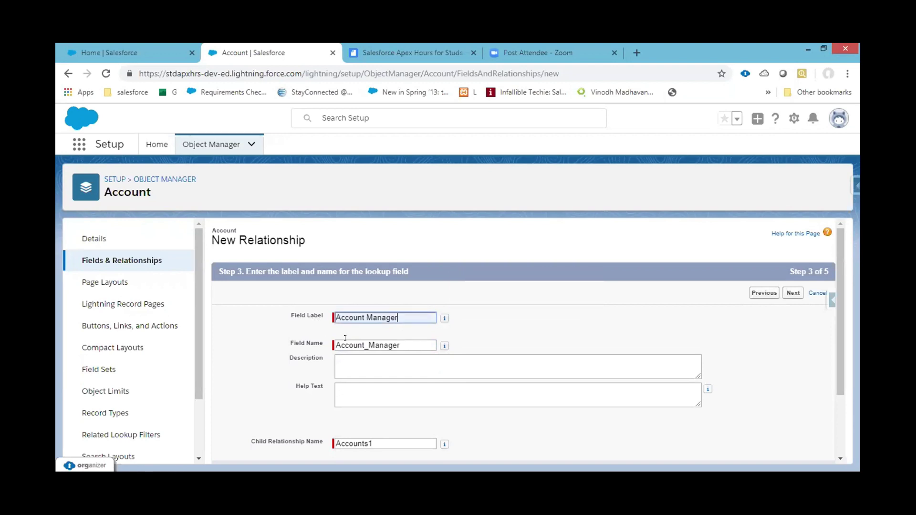
click(400, 342)
text(1)
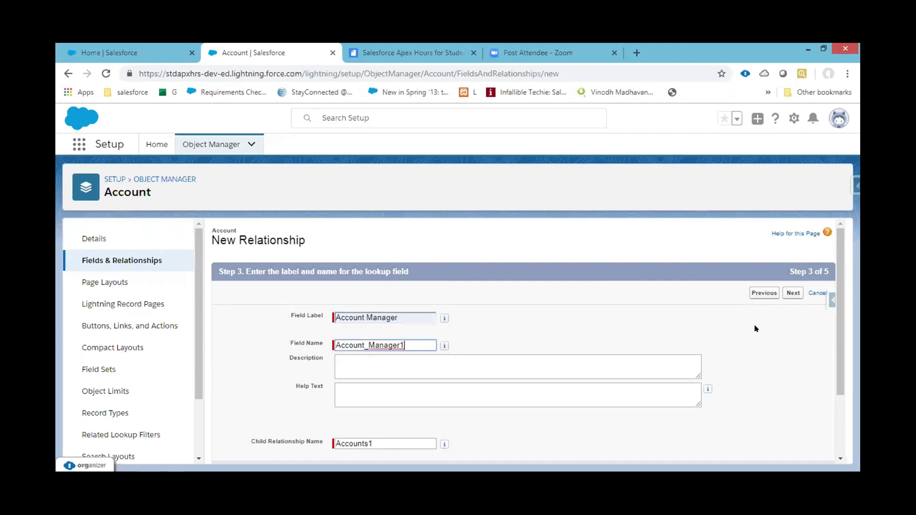
drag(838, 311, 840, 350)
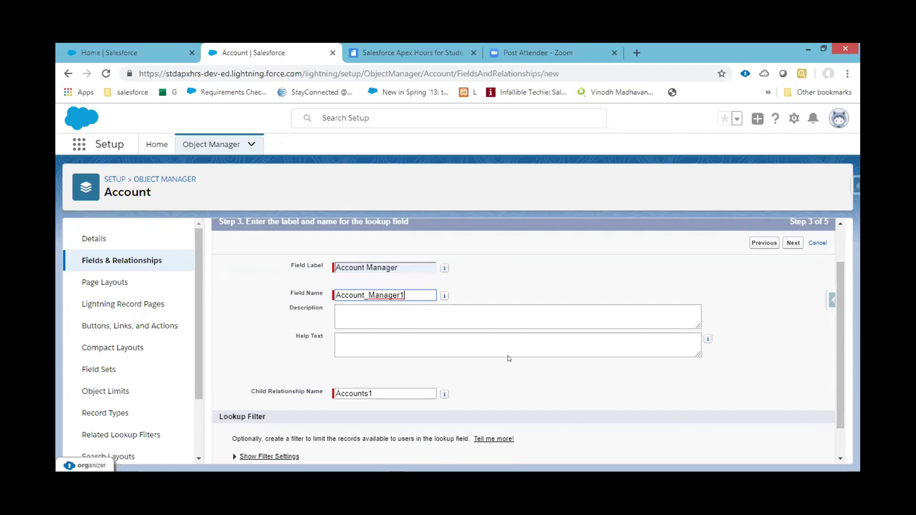
click(790, 244)
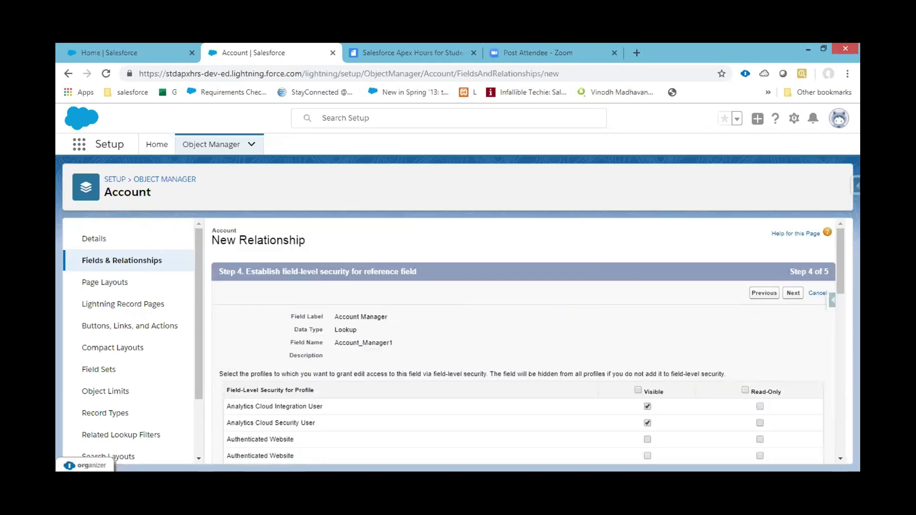
Step: Review the profiles' visibility for the Account Manager lookup field and continue to its page layout assignment
mouse_move(842, 260)
mouse_down()
mouse_move(843, 293)
mouse_move(842, 254)
mouse_move(843, 276)
mouse_up()
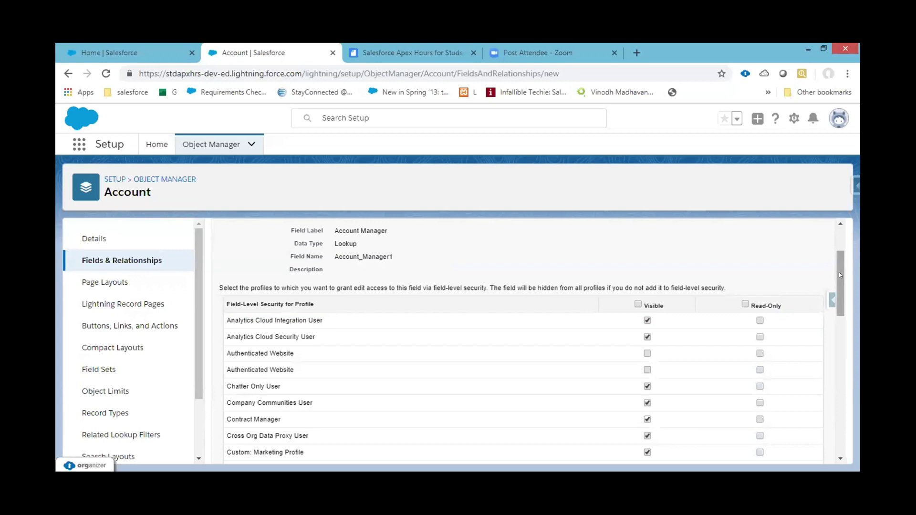
drag(838, 275, 838, 325)
scroll(830, 273, up, 5)
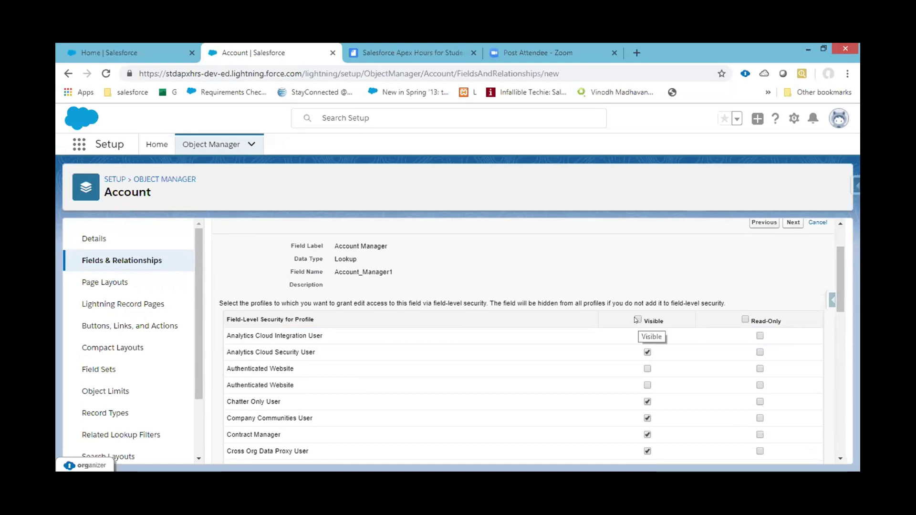
click(648, 336)
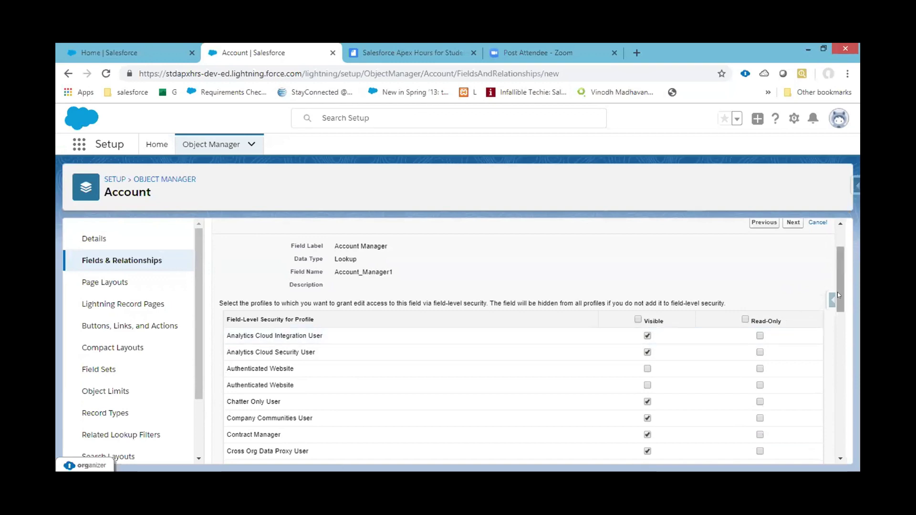
drag(837, 291, 838, 253)
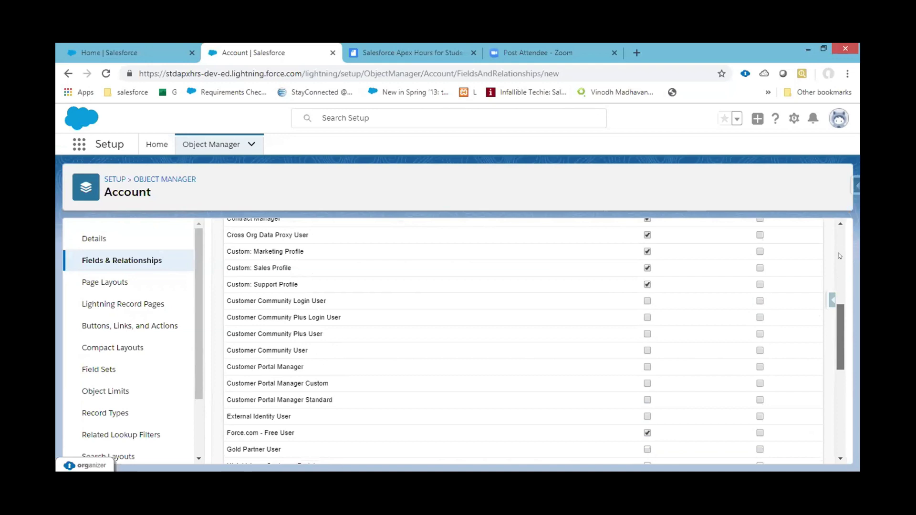
click(792, 294)
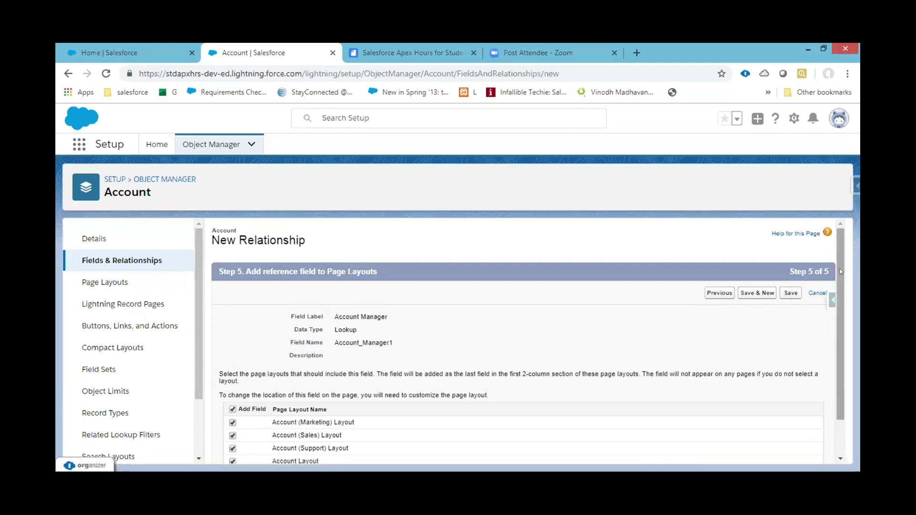
scroll(839, 268, down, 1)
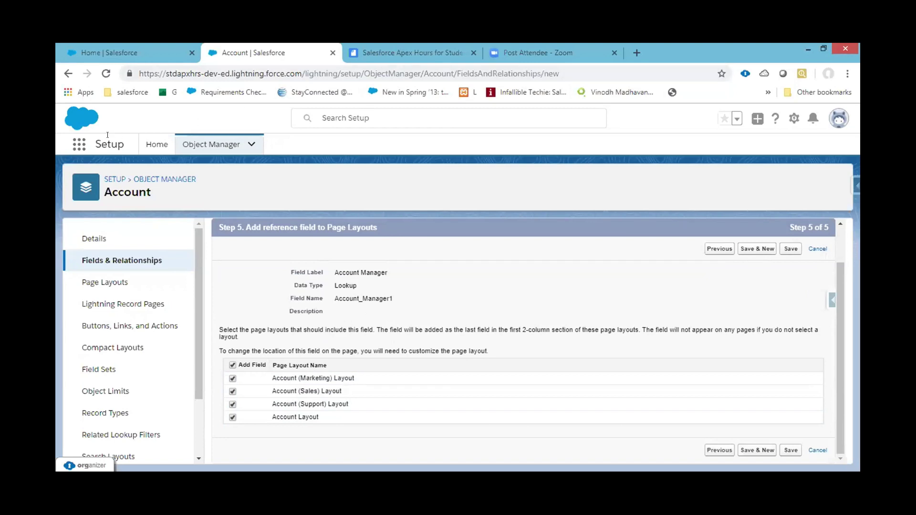
Step: Switch to the Salesforce home page and open the Accounts list from all available items
right_click(79, 143)
click(139, 46)
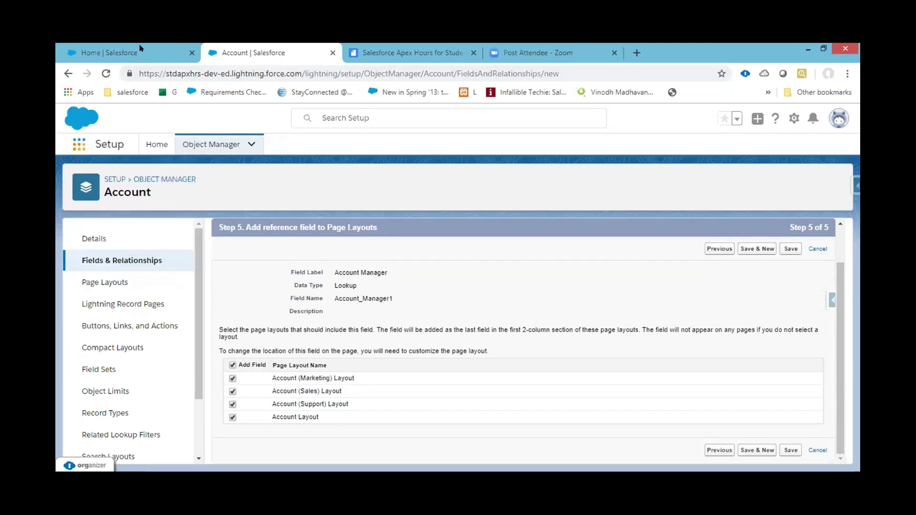
click(140, 46)
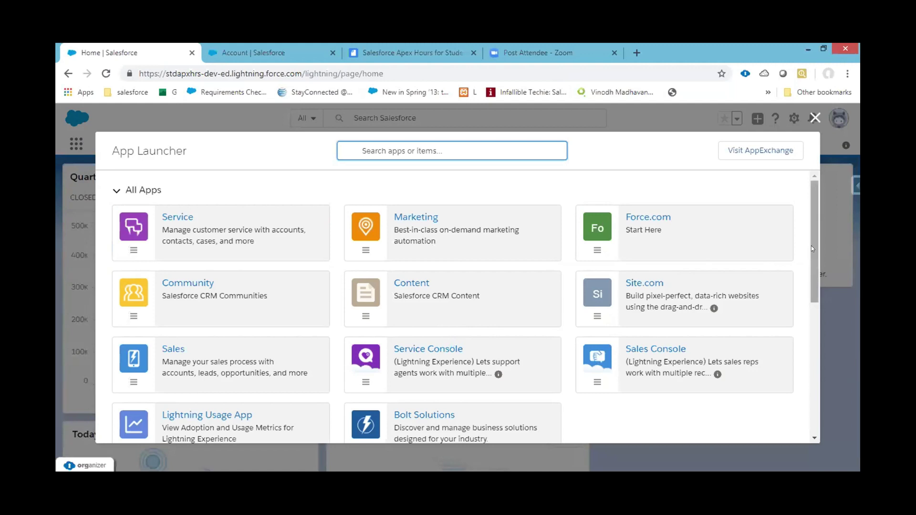
drag(813, 248, 812, 309)
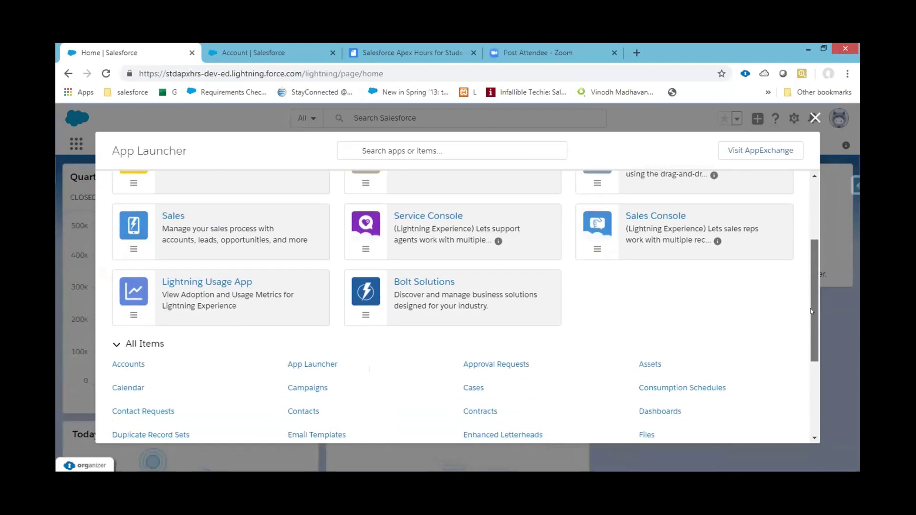
click(125, 362)
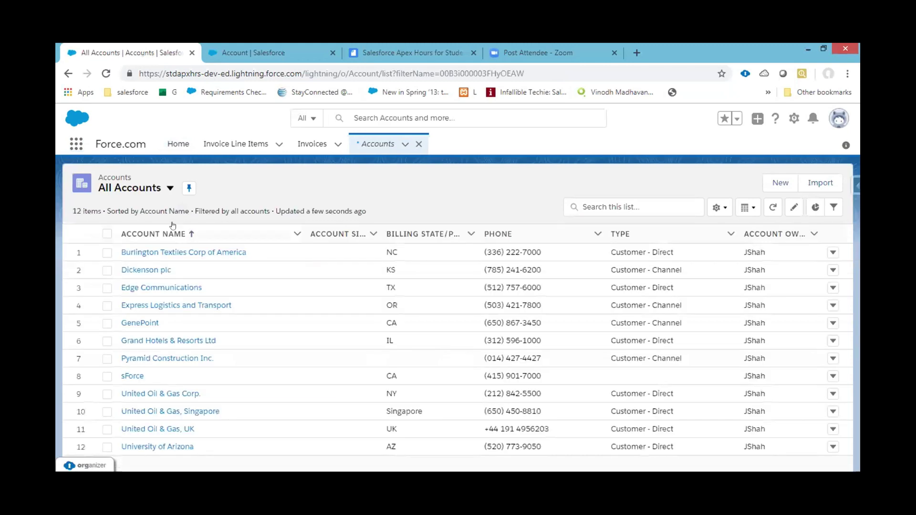
Step: Open the Burlington Textiles Corp of America account and examine the Account Manager field in its details
click(190, 253)
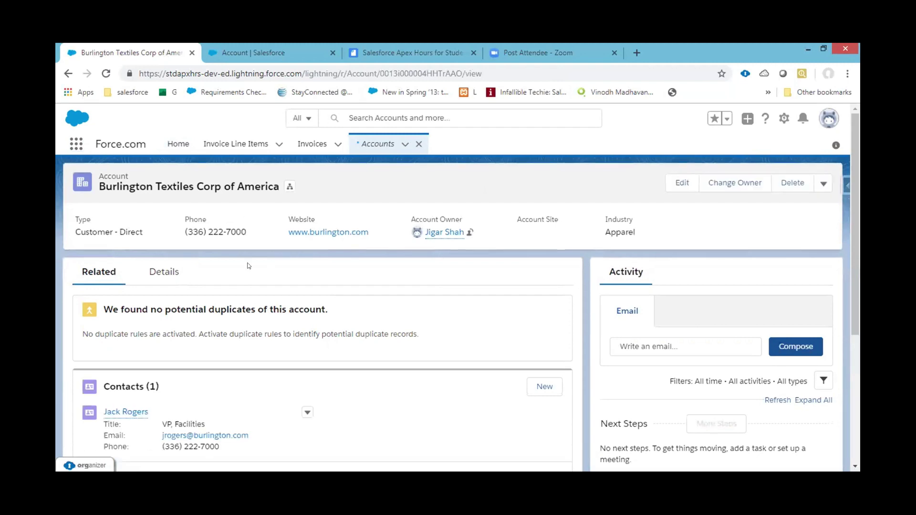
click(156, 272)
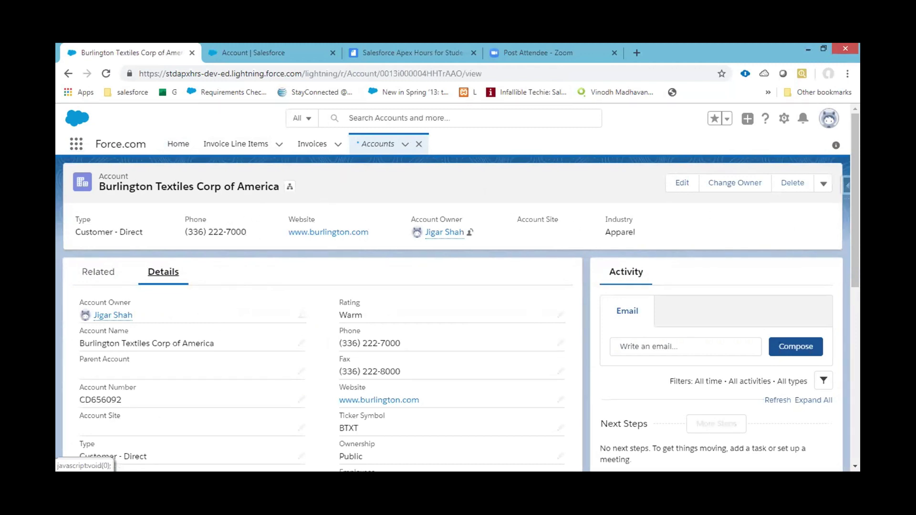
scroll(453, 310, down, 1)
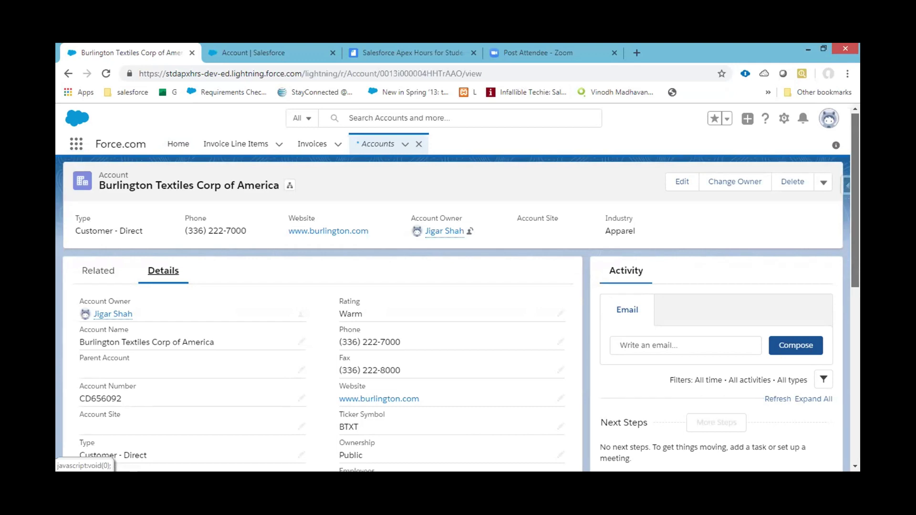
scroll(310, 217, down, 2)
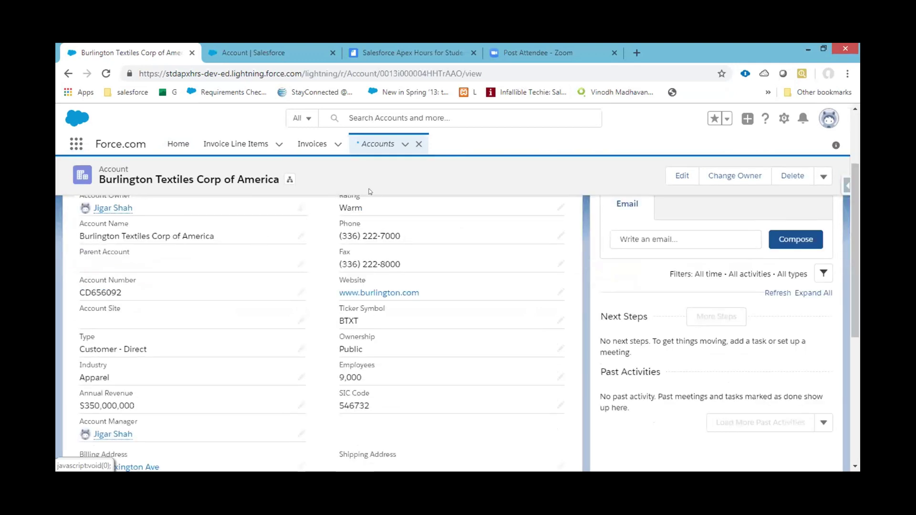
click(285, 45)
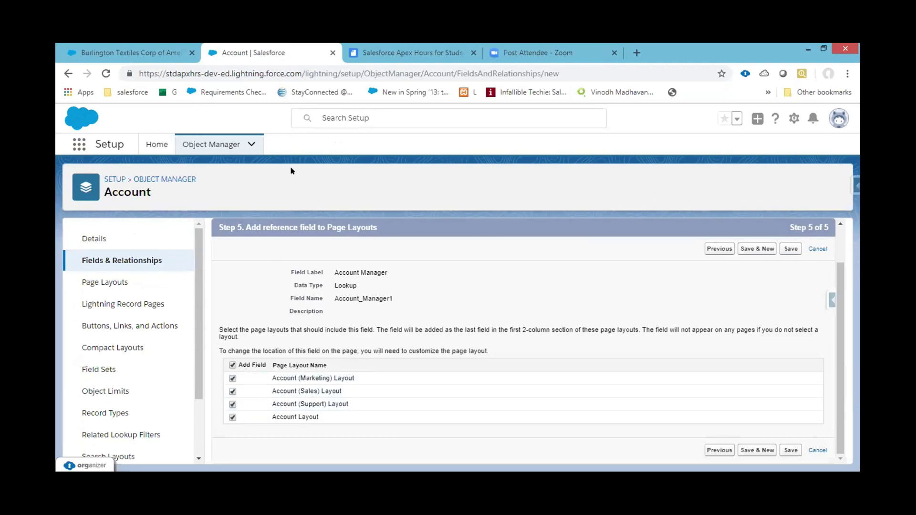
click(155, 49)
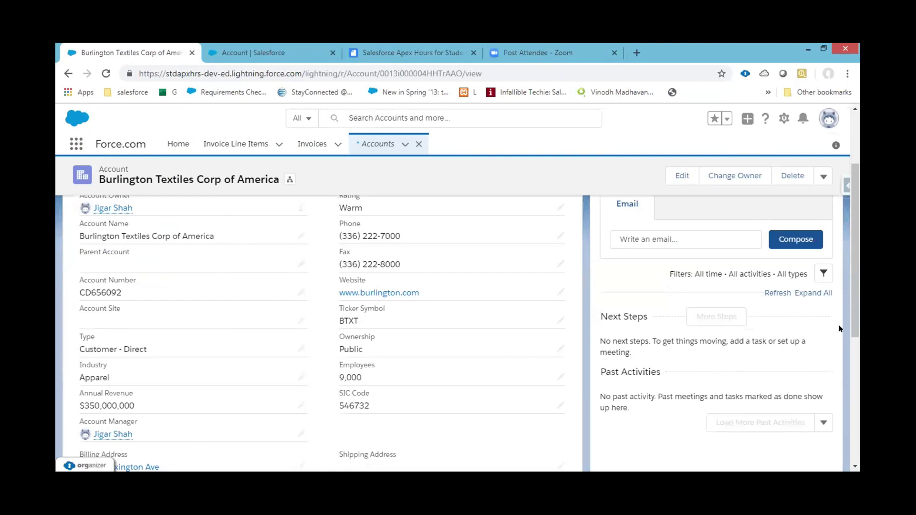
scroll(477, 314, down, 1)
scroll(190, 344, down, 1)
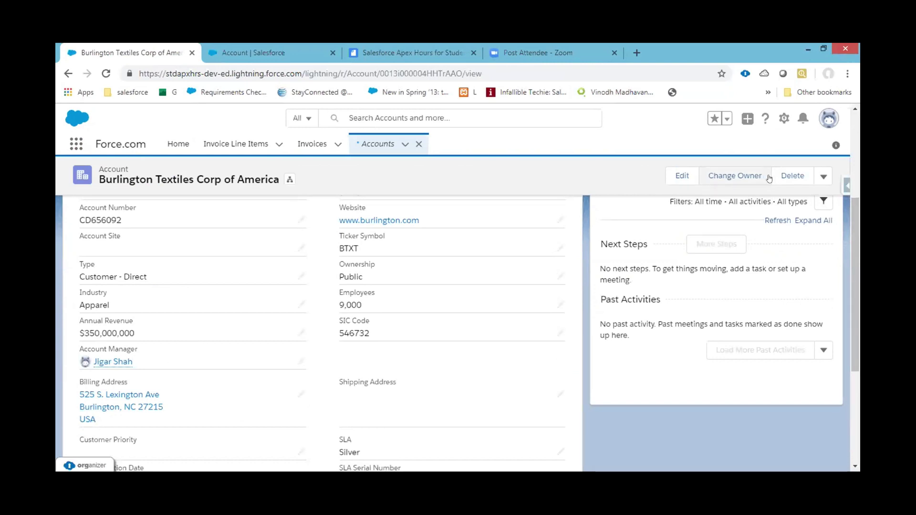
Step: Try replacing the Burlington Textiles account's Account Manager with another user, closing the edit form without saving
click(823, 177)
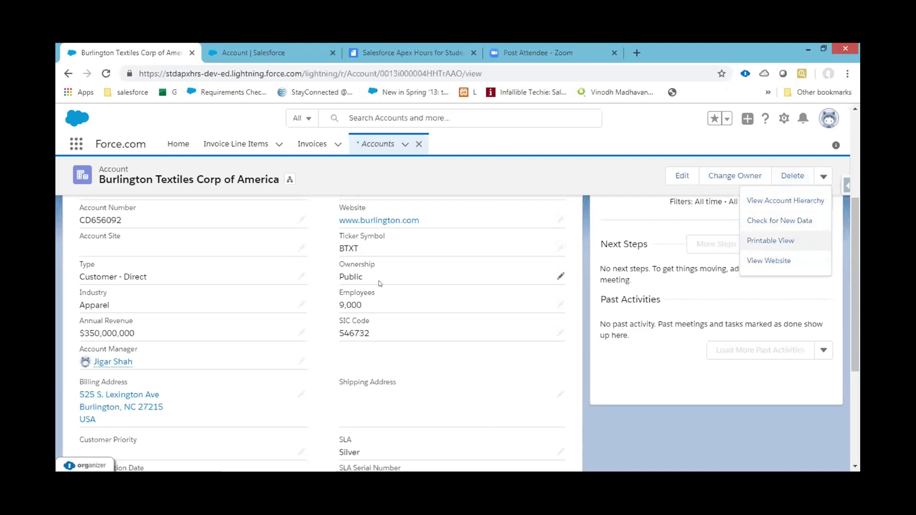
click(680, 174)
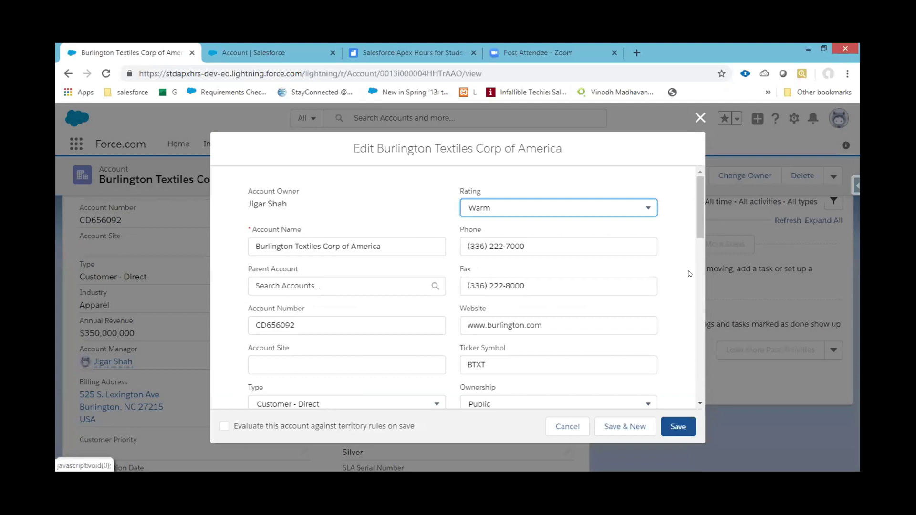
drag(698, 235, 700, 293)
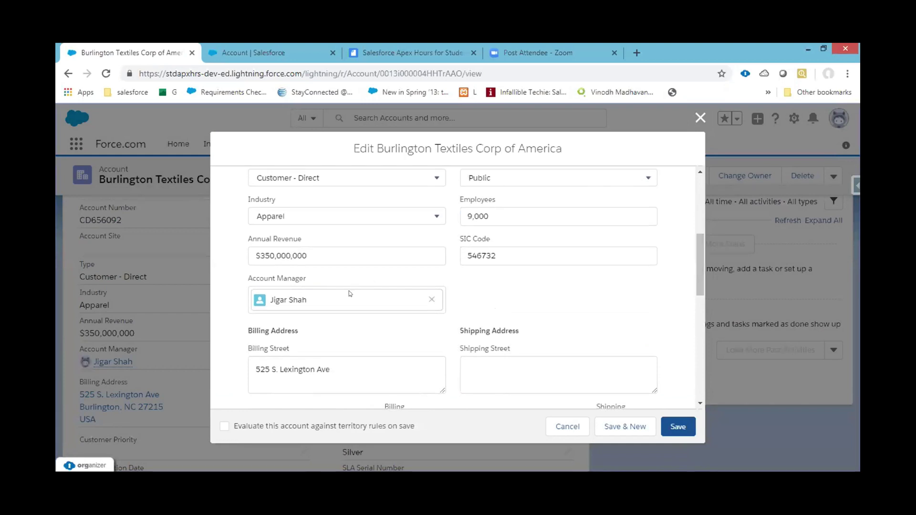
click(432, 301)
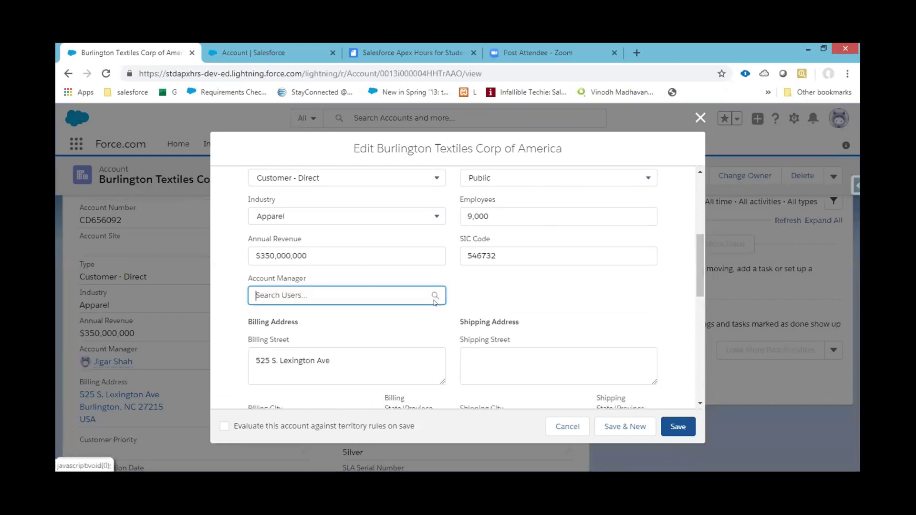
click(321, 321)
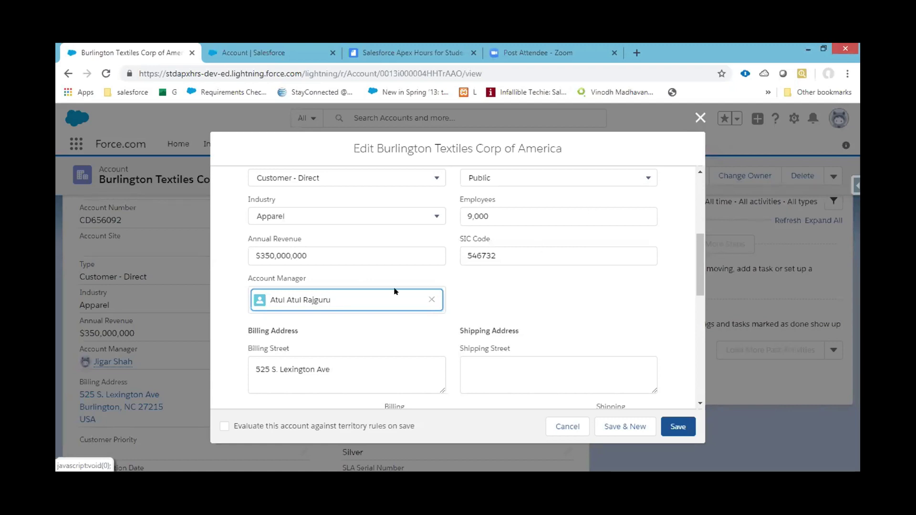
click(700, 118)
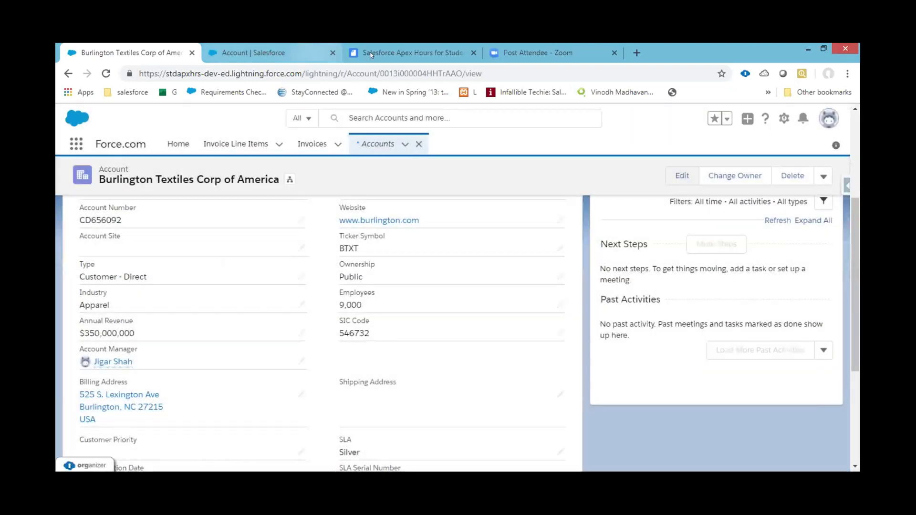
Step: Return to the Object Manager in Setup and start creating a new custom object
click(370, 54)
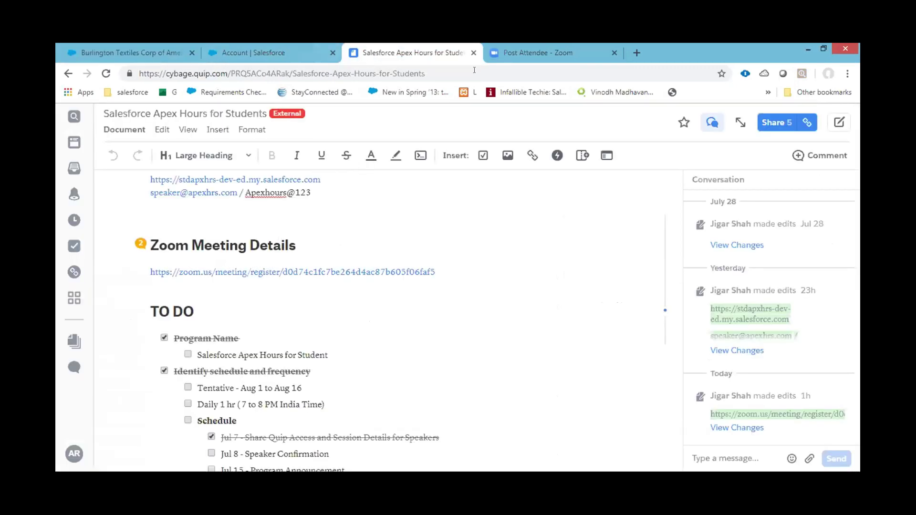
click(256, 52)
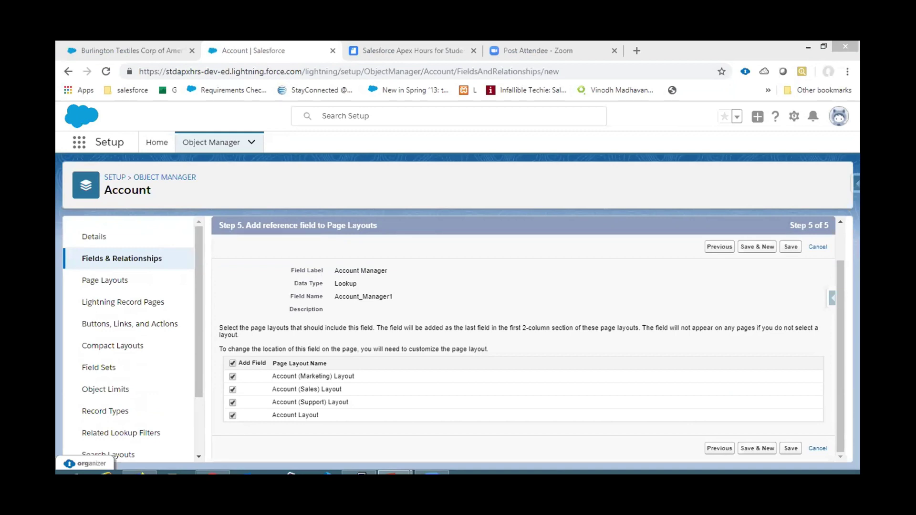
click(164, 177)
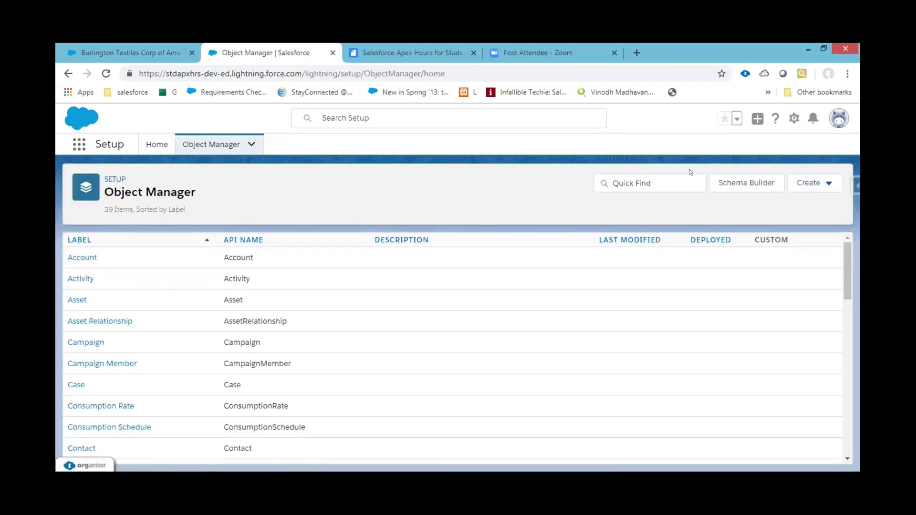
click(823, 187)
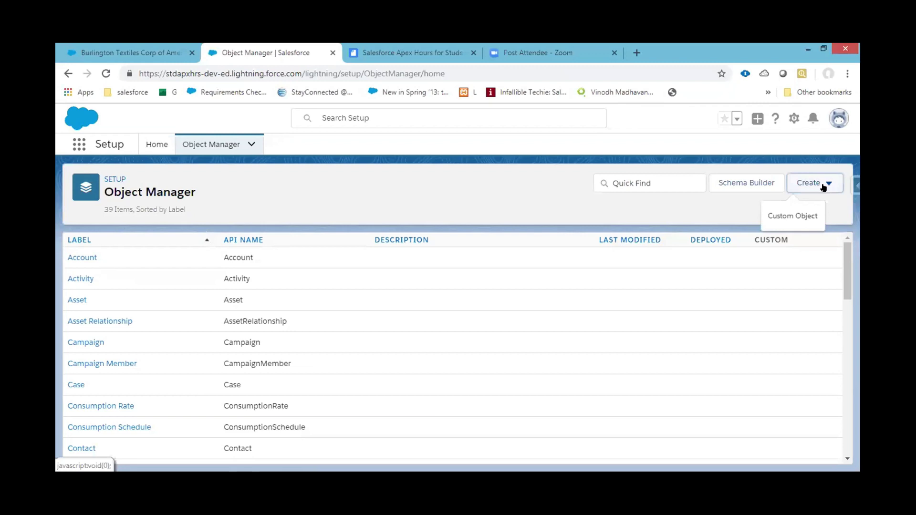
click(794, 215)
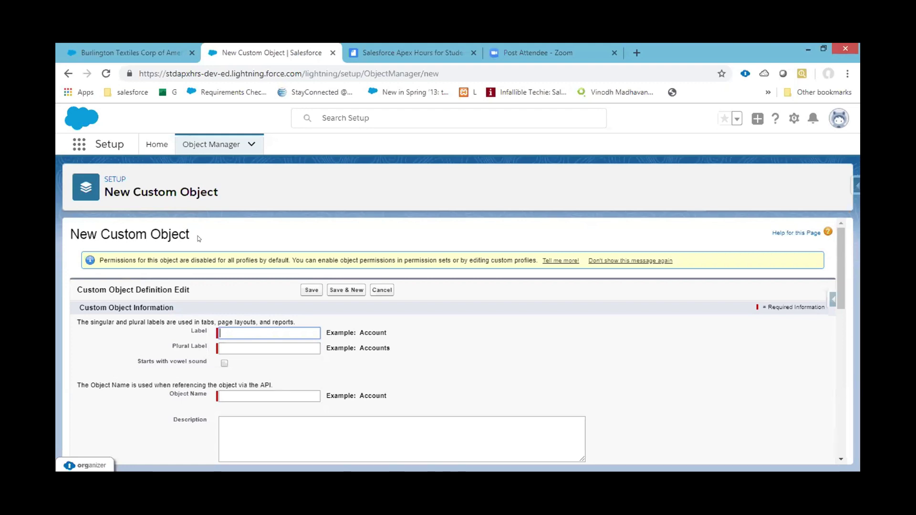
Step: Enter Invoice1 as the new custom object's label, replacing the suggested Invoice Line Item text
text(in)
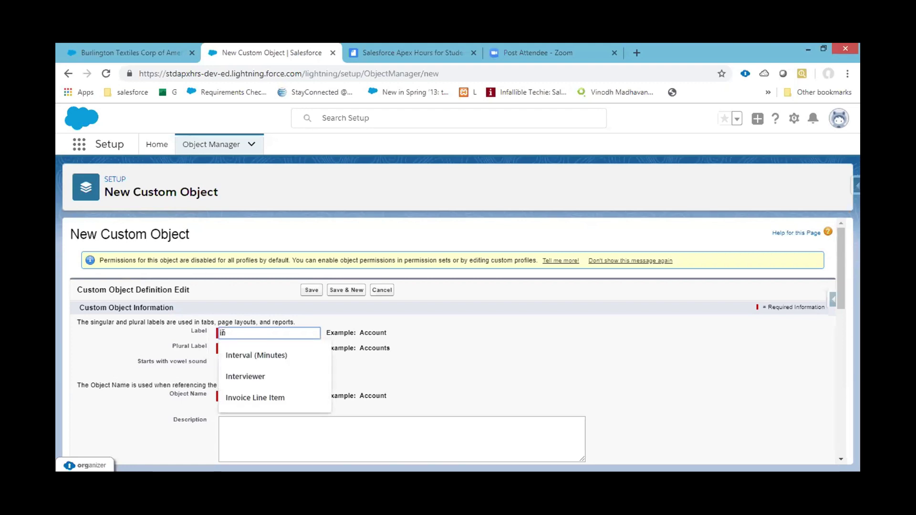
key(Down)
key(Down)
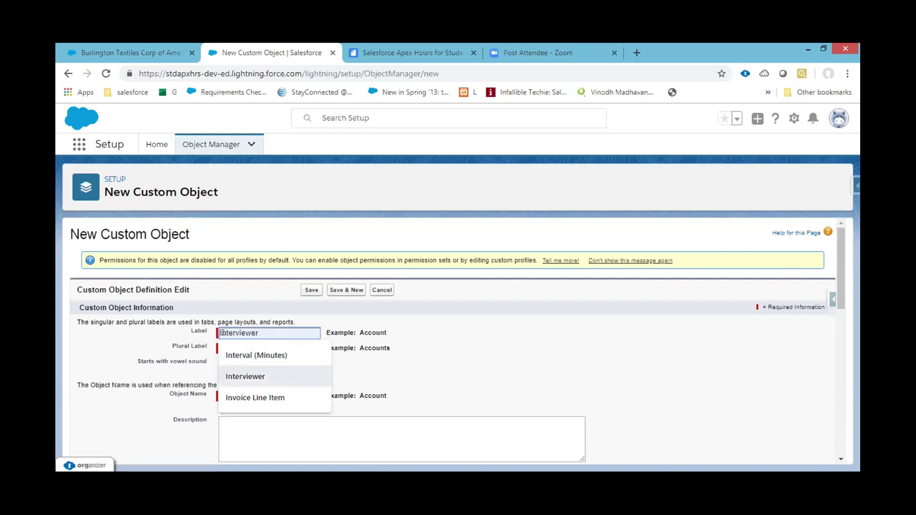
key(Down)
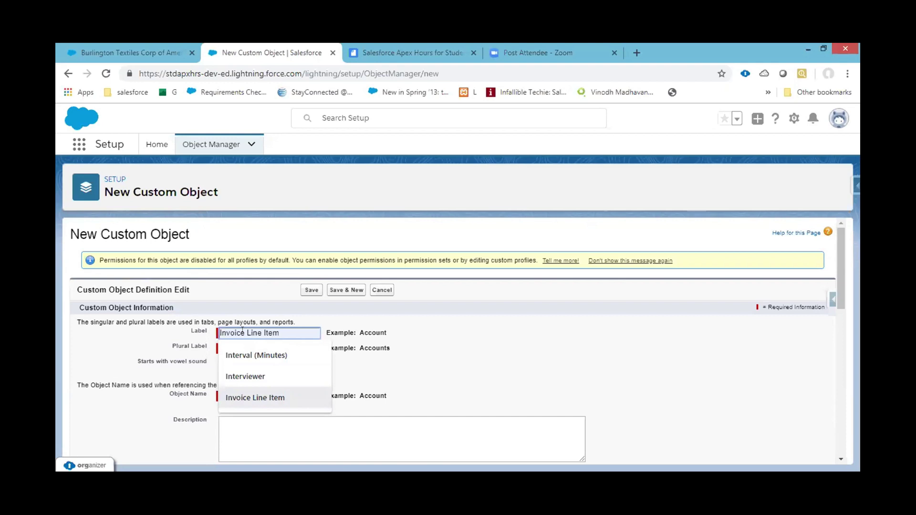
click(254, 396)
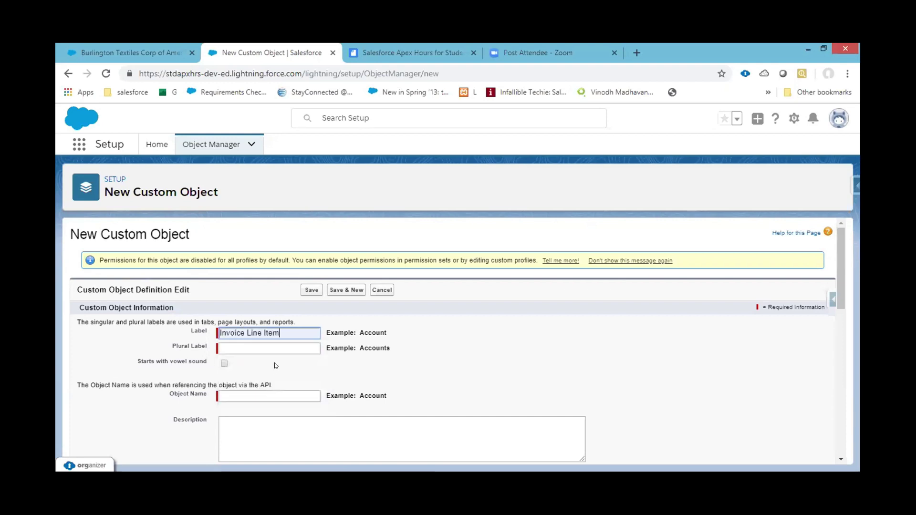
key(BackSpace)
key(BackSpace)
key(BackSpace)
key(BackSpace)
key(BackSpace)
key(BackSpace)
key(BackSpace)
key(BackSpace)
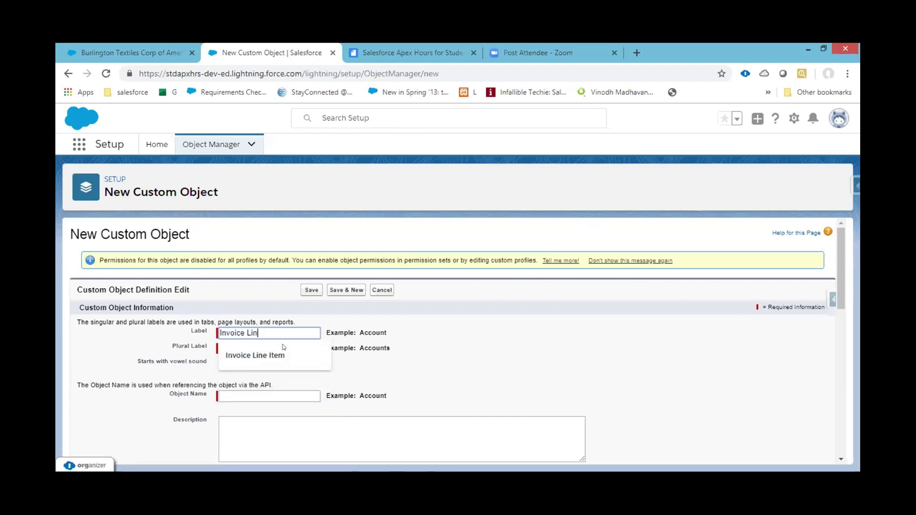
text(1)
key(BackSpace)
key(BackSpace)
text(1)
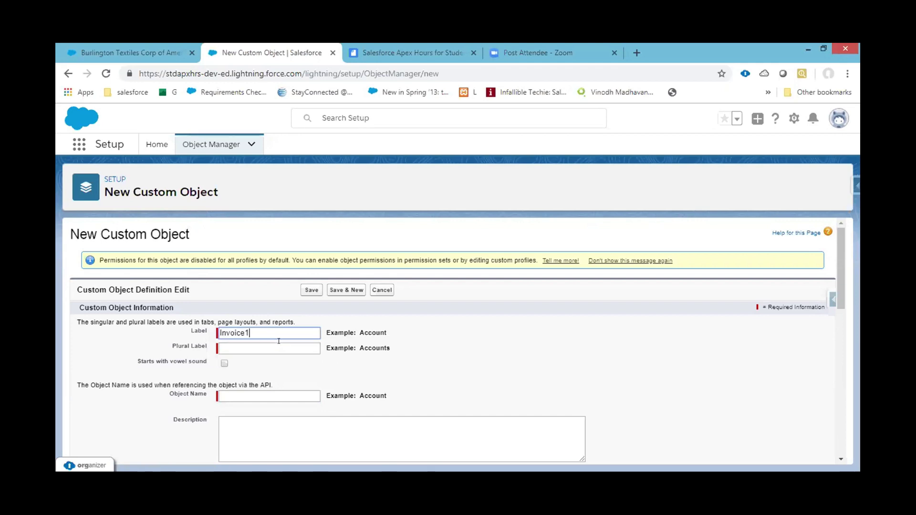
Step: Set the new custom object's plural label to Invoices
click(279, 348)
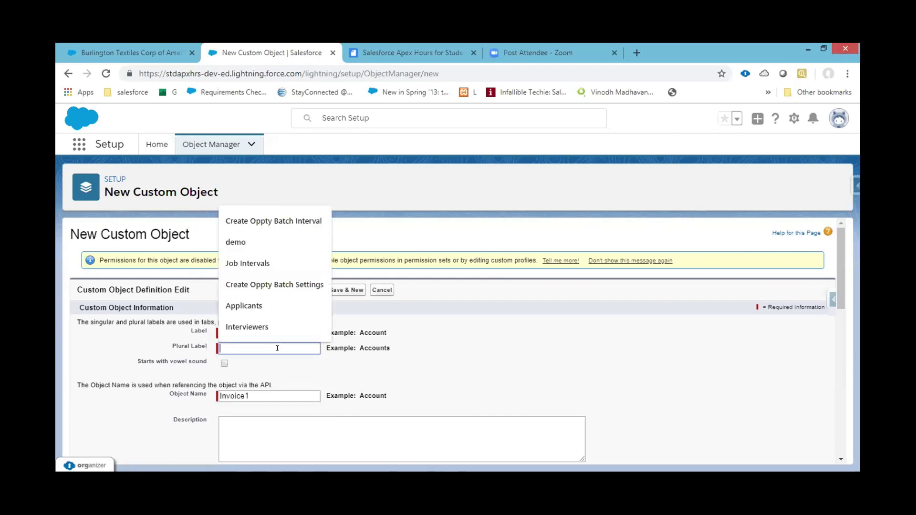
click(368, 357)
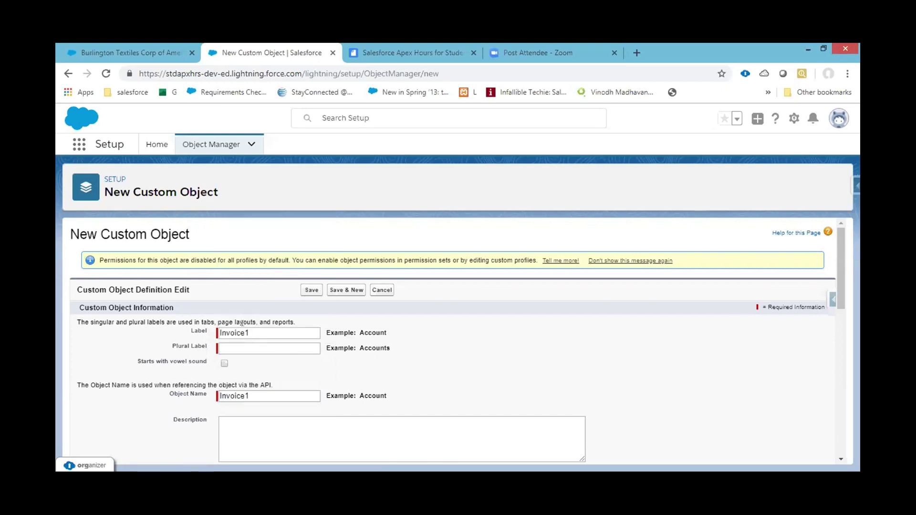
double_click(238, 332)
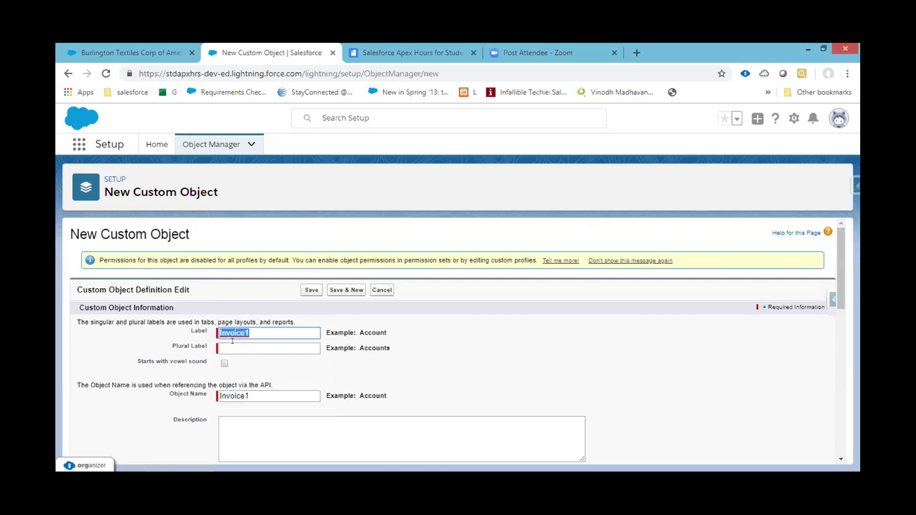
click(232, 348)
click(232, 341)
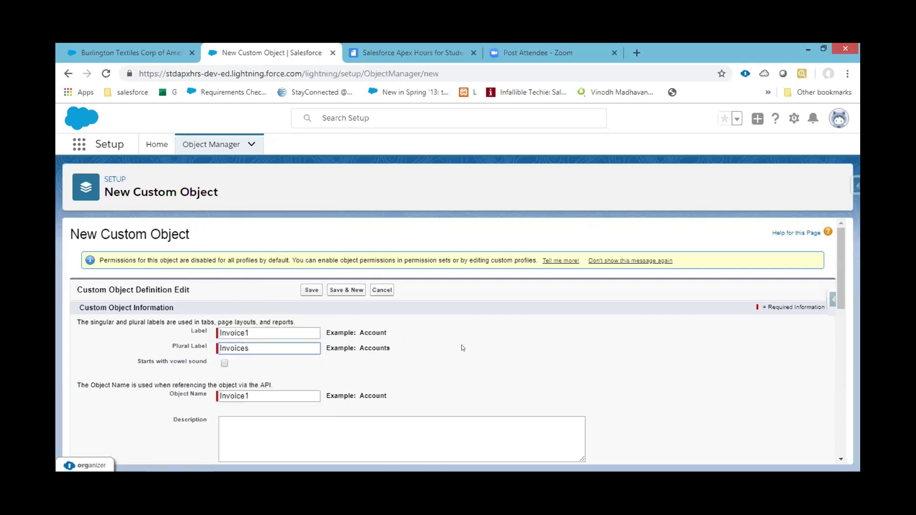
click(719, 342)
Step: Review the custom object form's record name, optional features, classification, deployment and creation options
scroll(841, 286, down, 4)
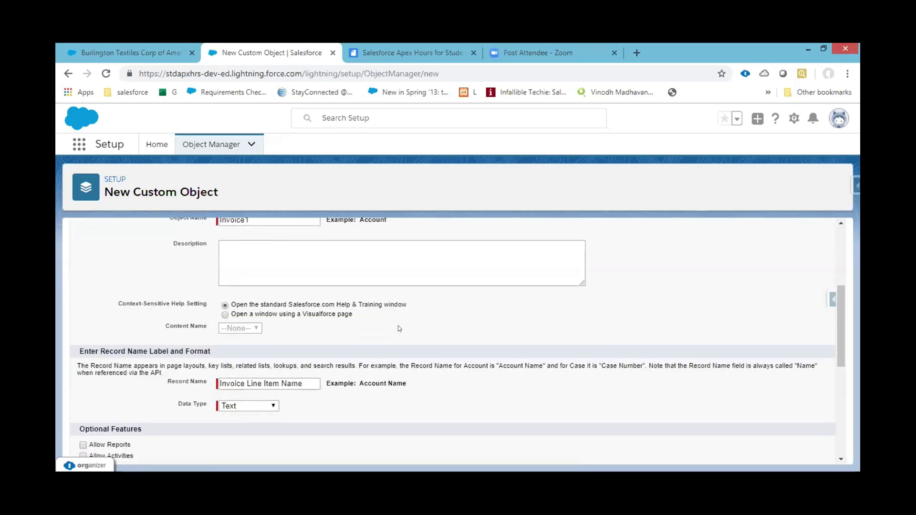
drag(838, 297, 841, 349)
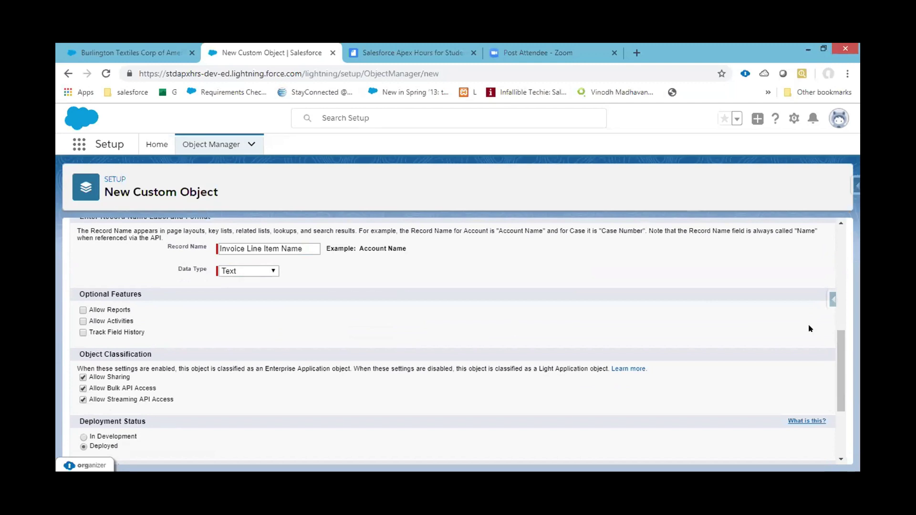
drag(840, 348, 838, 395)
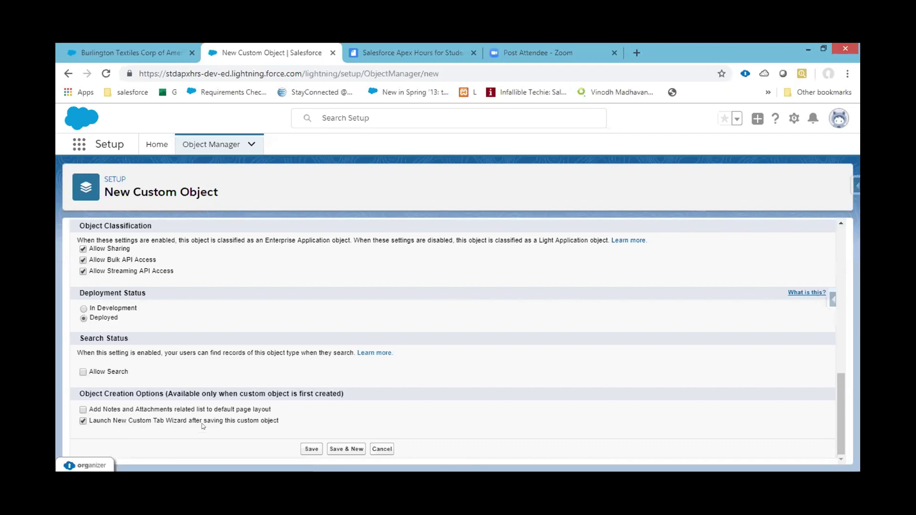
Step: Switch to the Burlington Textiles account's browser page and display the All list view of Invoices
click(164, 53)
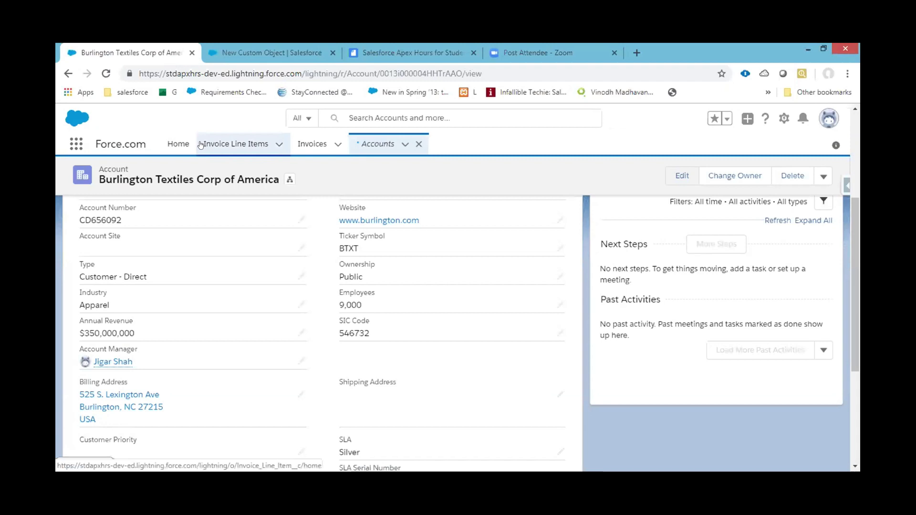
click(305, 144)
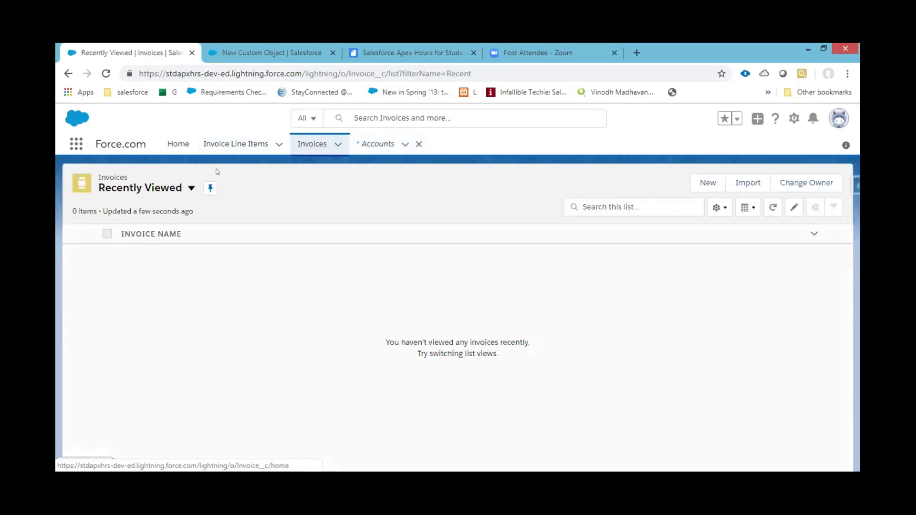
click(190, 188)
click(164, 228)
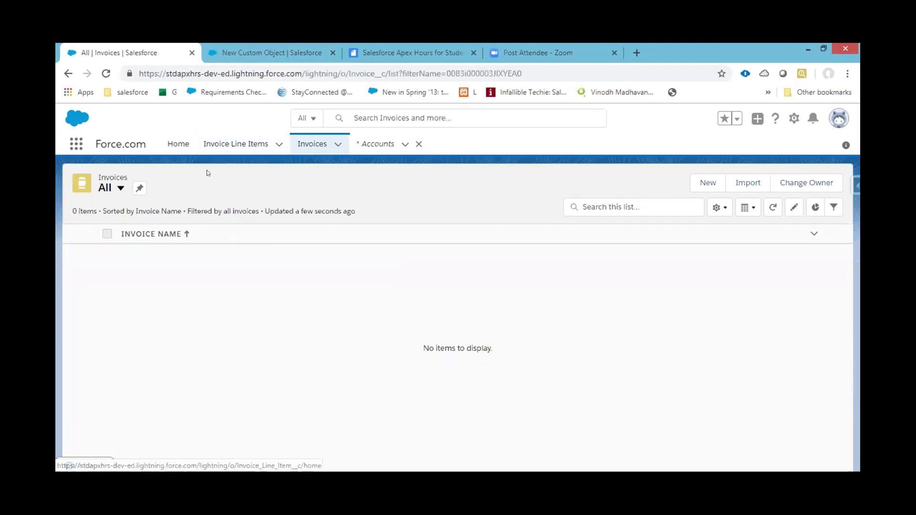
Step: Return to the new custom object form, review its labels and tab wizard option, and compare them with the existing invoice tabs
click(282, 47)
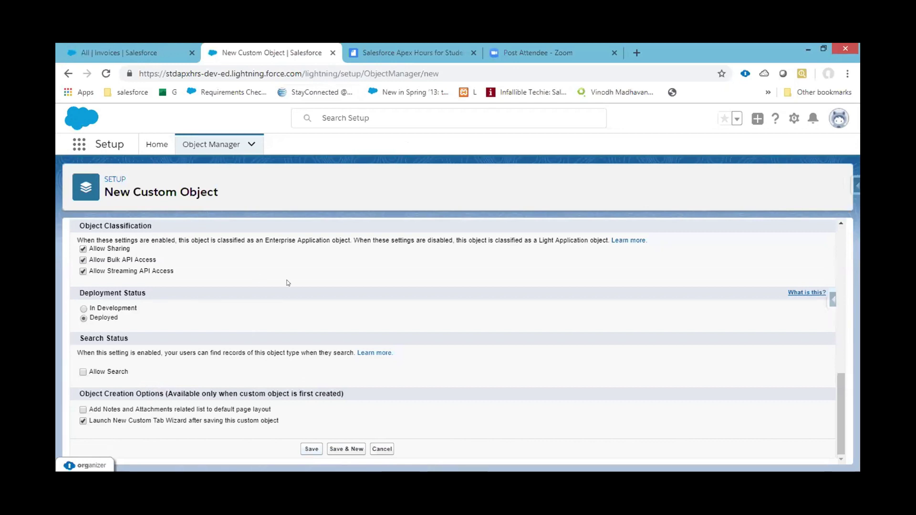
scroll(288, 283, up, 5)
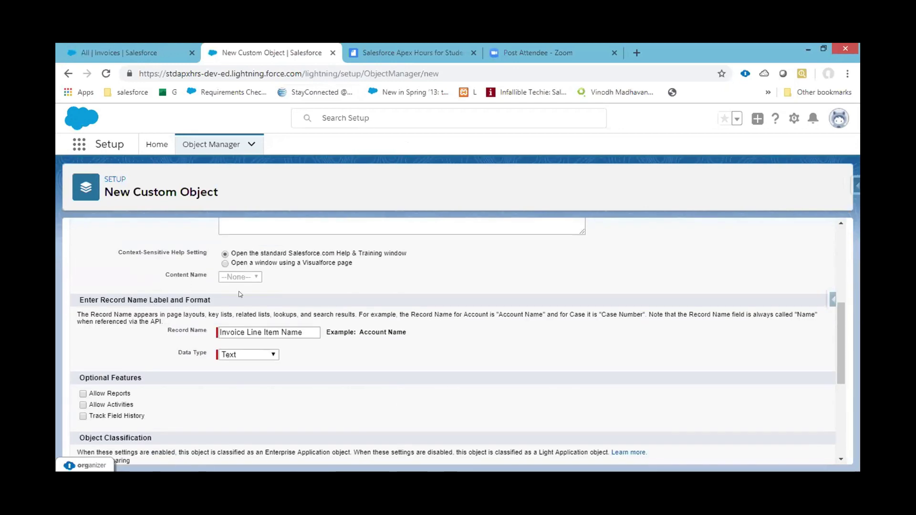
scroll(240, 295, up, 5)
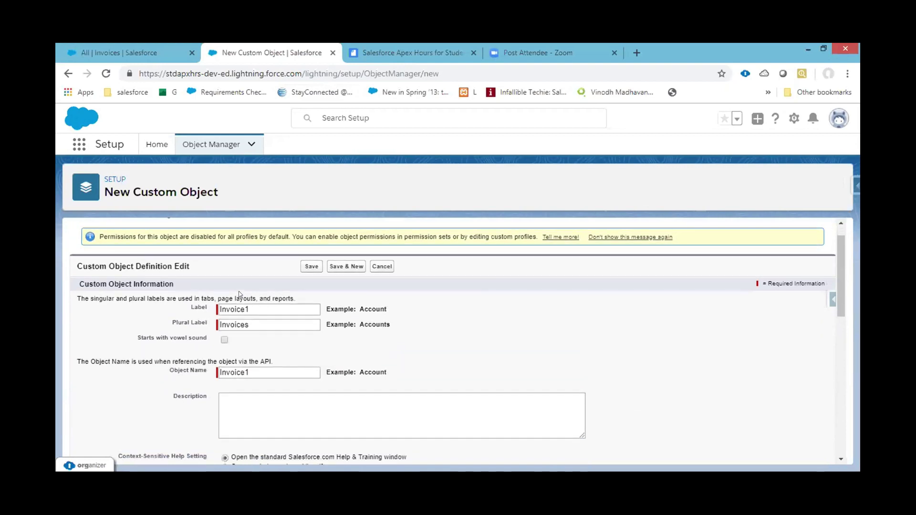
scroll(240, 294, down, 10)
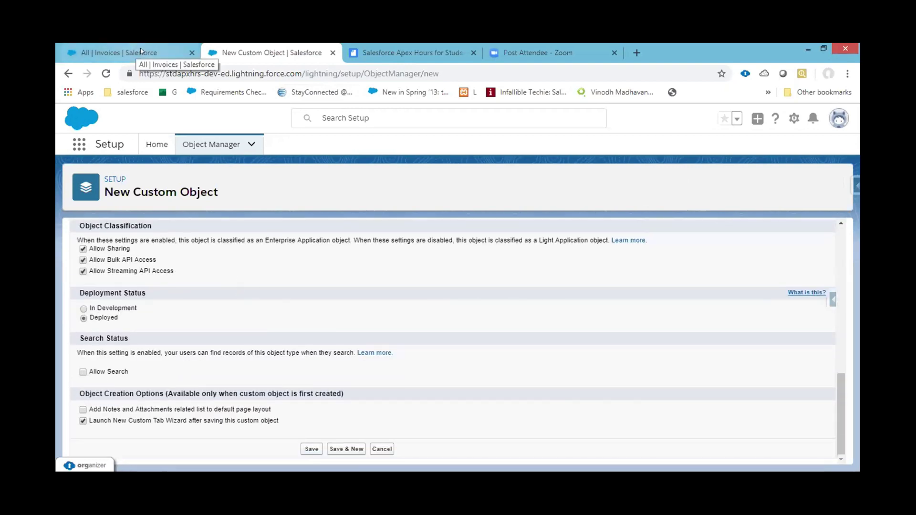
click(141, 48)
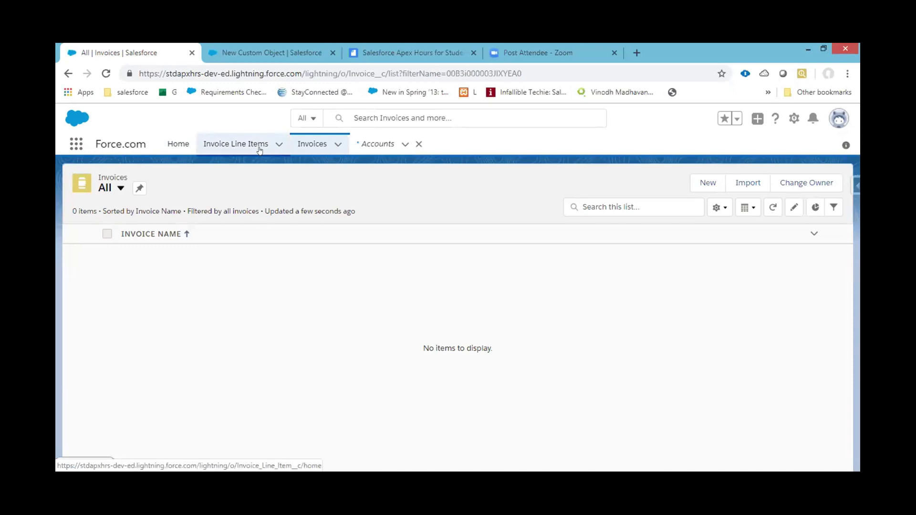
click(273, 50)
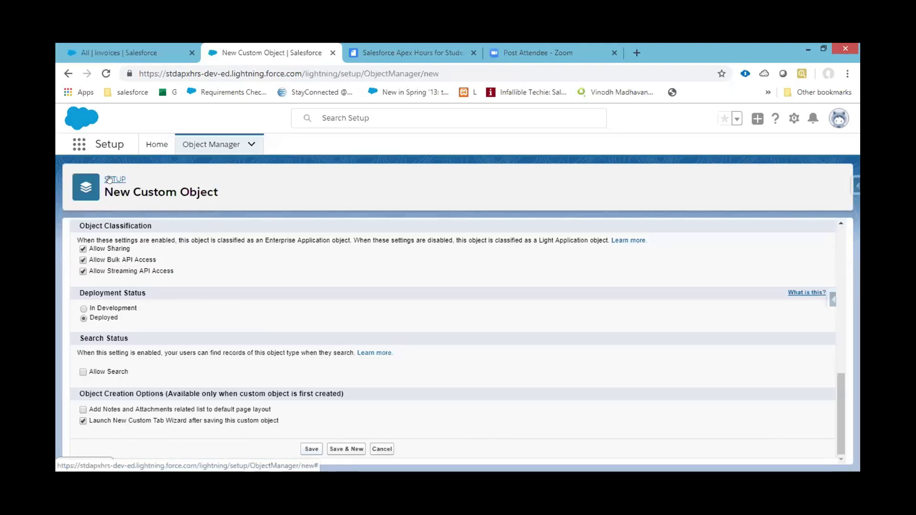
Step: Open the existing Invoice object's fields and relationships in the Object Manager and examine the Invoice Name field's data type
click(213, 145)
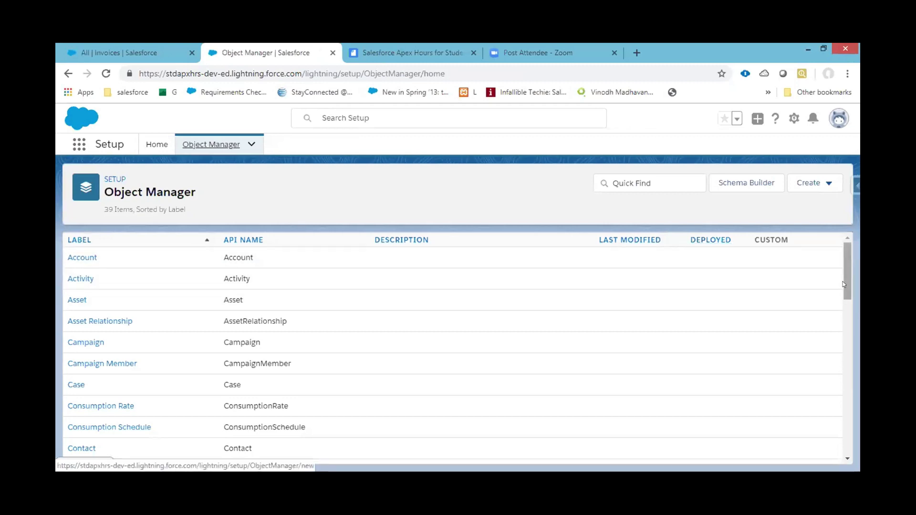
scroll(844, 284, down, 4)
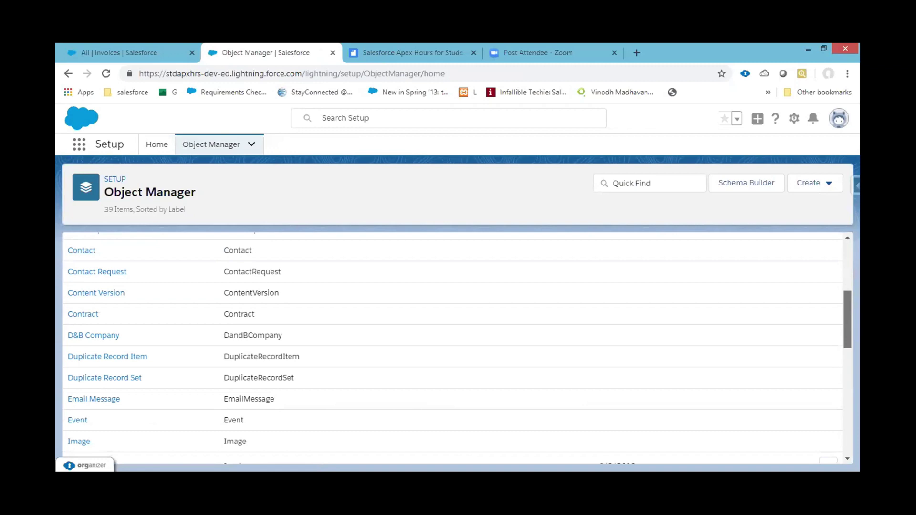
scroll(76, 305, down, 3)
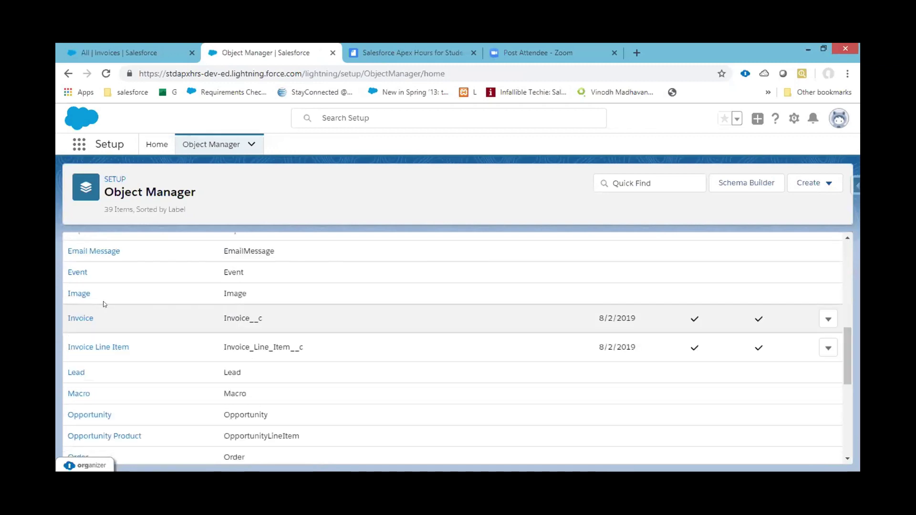
click(81, 317)
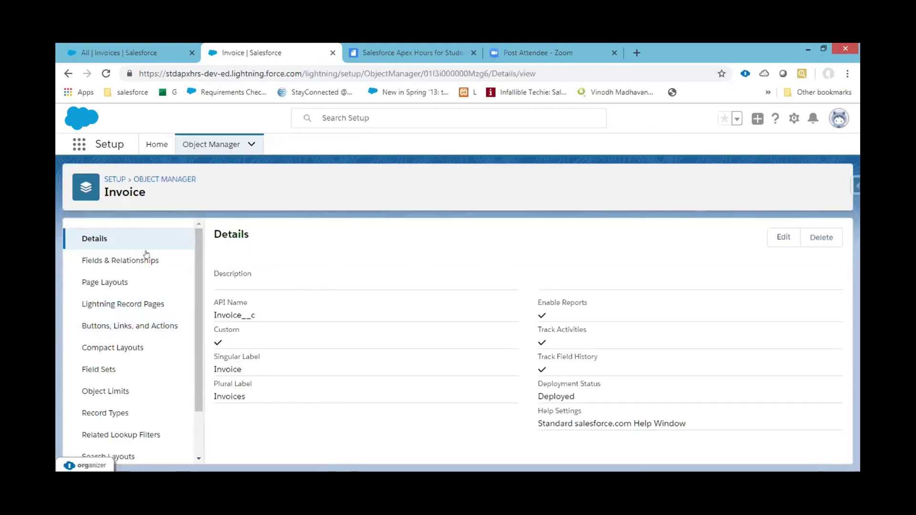
click(133, 259)
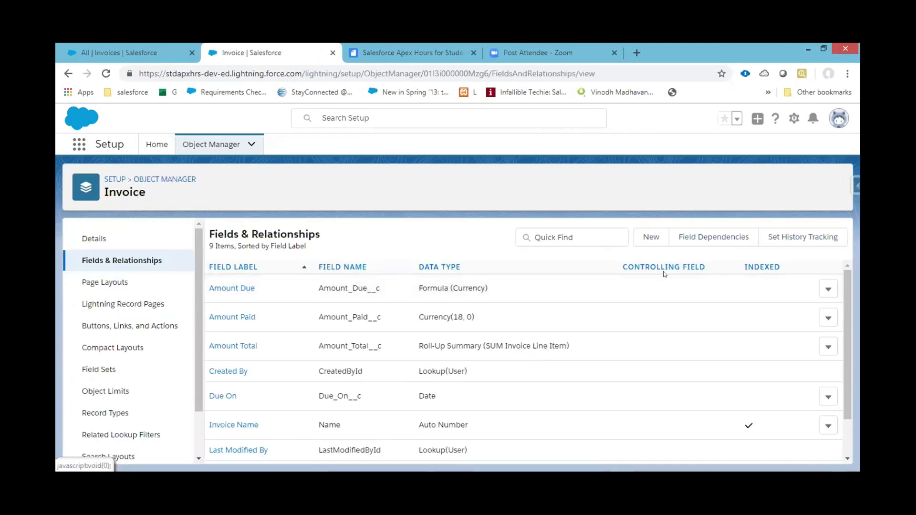
scroll(524, 362, down, 2)
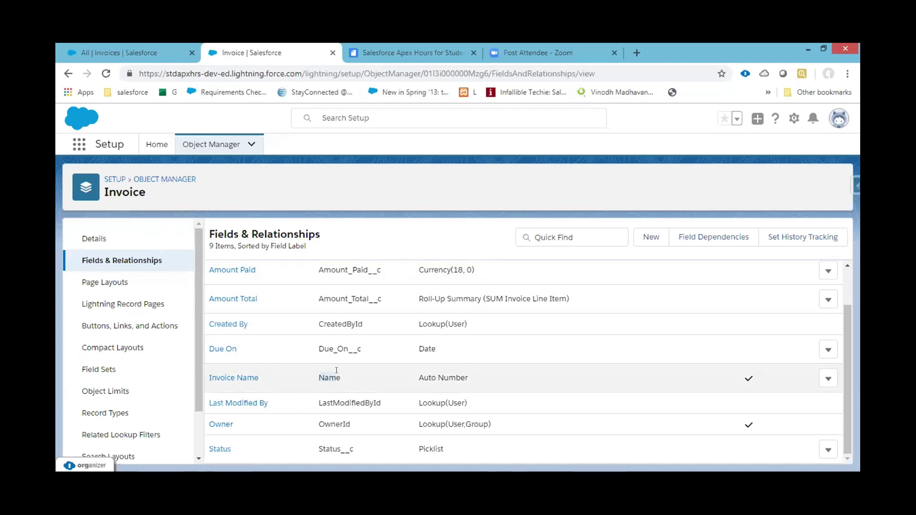
drag(417, 378, 510, 384)
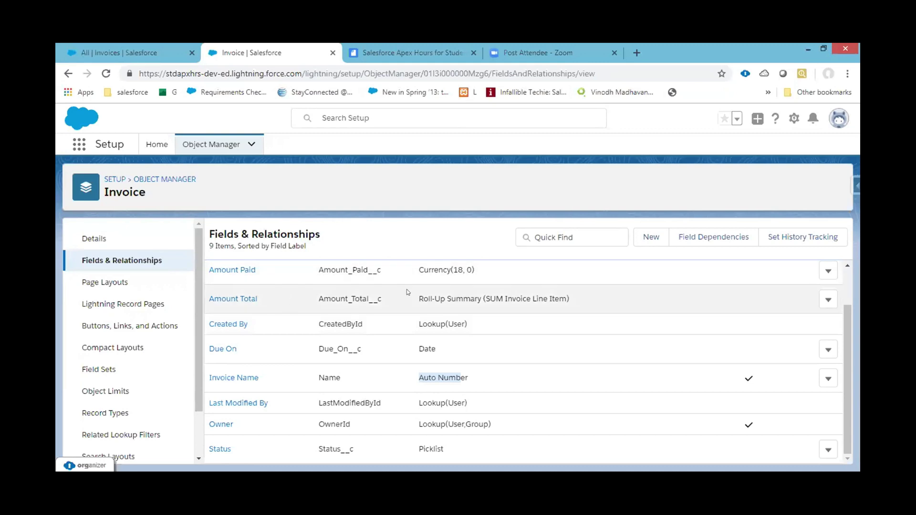
Step: Start a new custom field on the Invoice object with the Text data type and proceed to its details
click(651, 237)
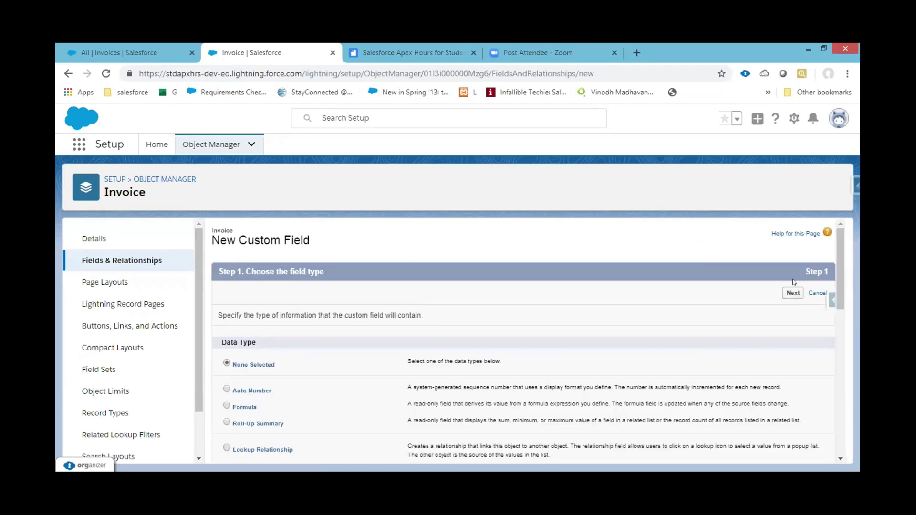
drag(840, 270, 841, 395)
click(227, 380)
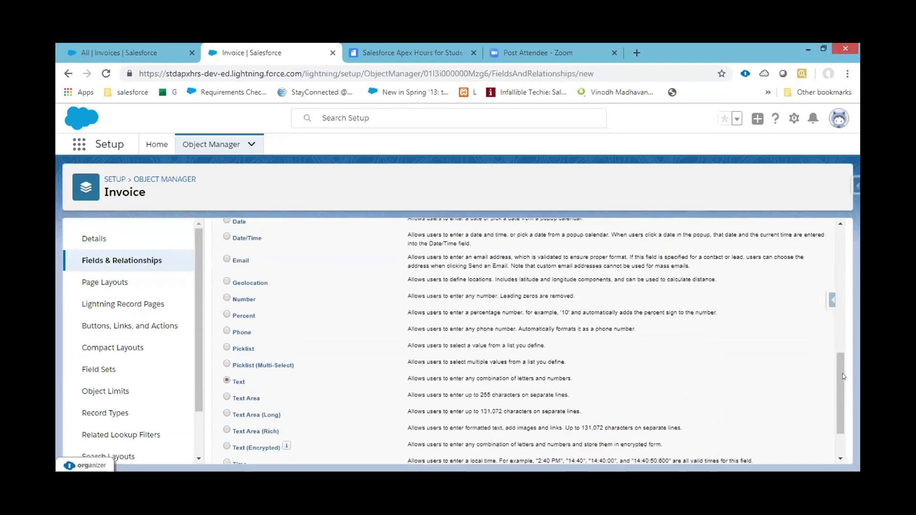
drag(840, 382, 840, 433)
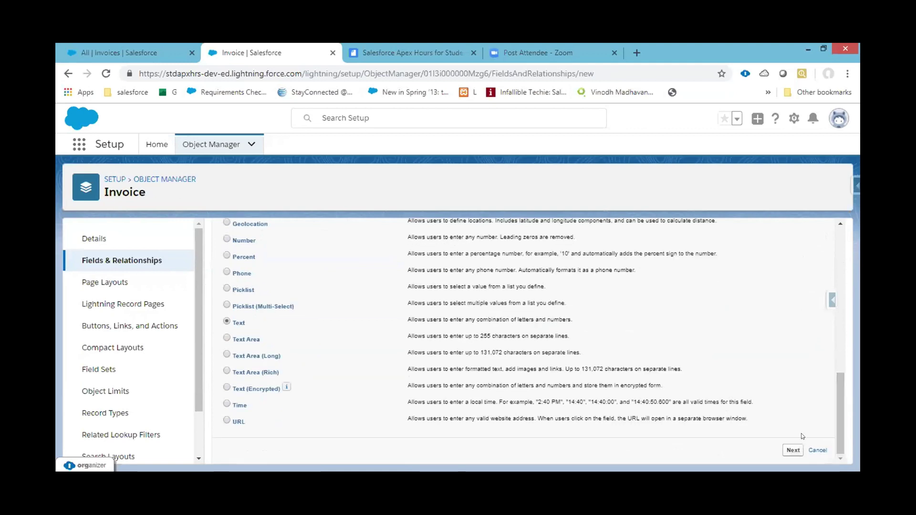
click(792, 450)
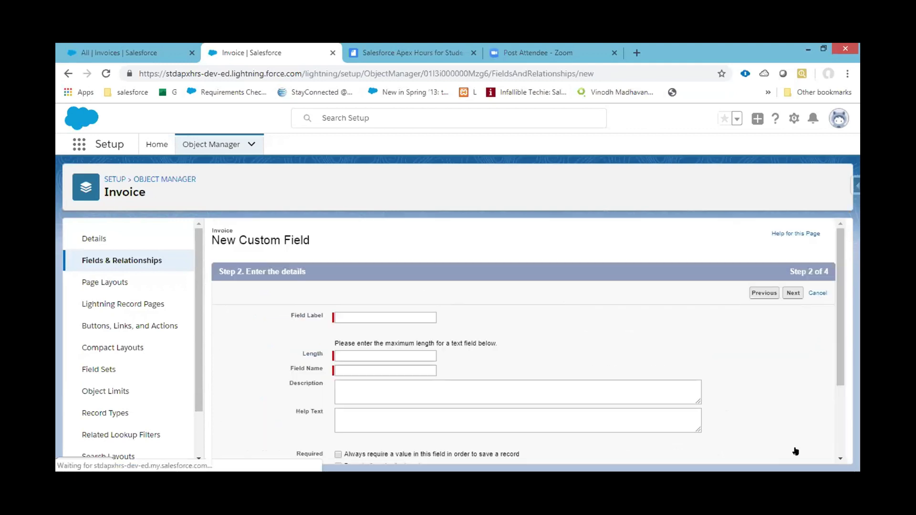
Step: Label the new Invoice text field Notes To AM and set its length to 100
click(409, 319)
text(Notes)
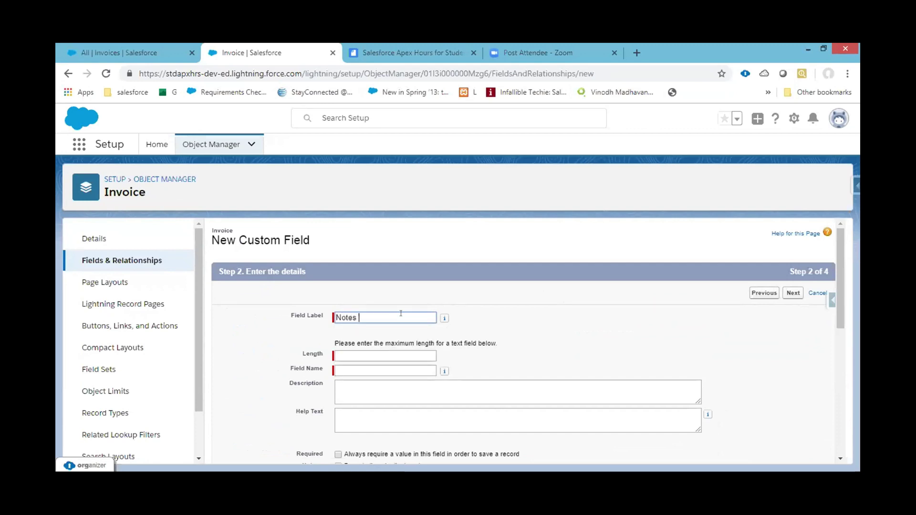
text( To Account)
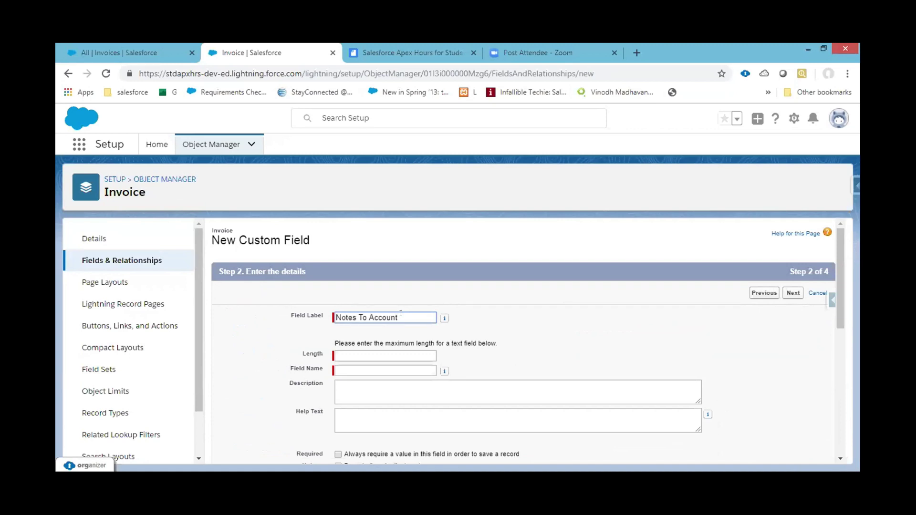
key(BackSpace)
key(BackSpace)
key(BackSpace)
text(M)
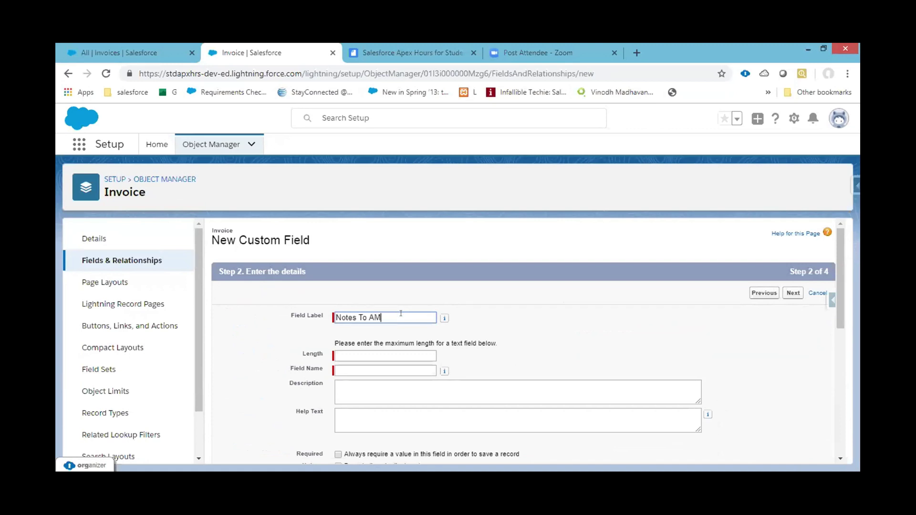
click(381, 353)
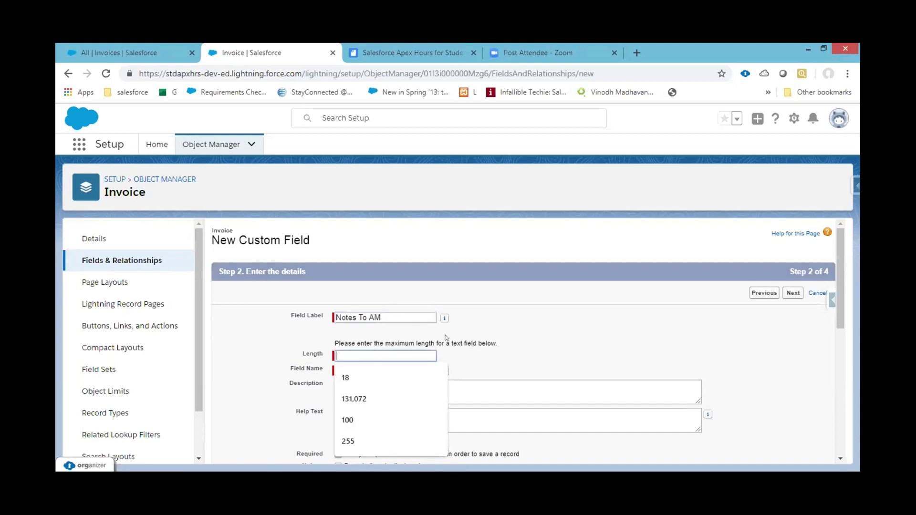
click(377, 414)
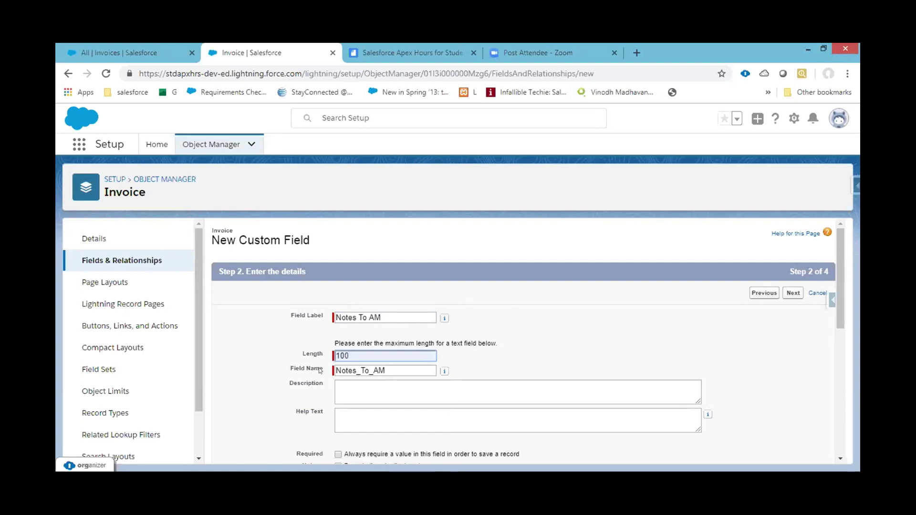
Step: Accept the default field-level security and the Invoice Layout placement, and save the Notes To AM field
mouse_move(838, 308)
mouse_down()
mouse_move(840, 358)
mouse_move(840, 306)
mouse_up()
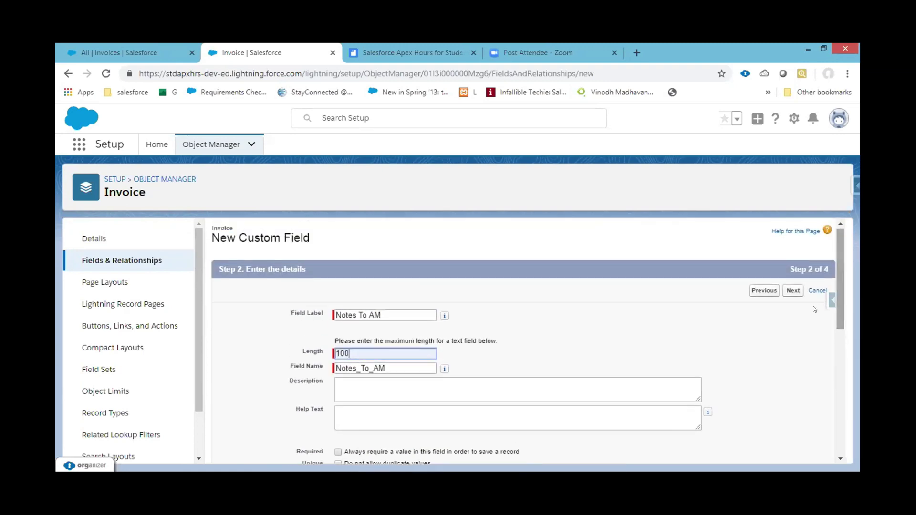
click(794, 291)
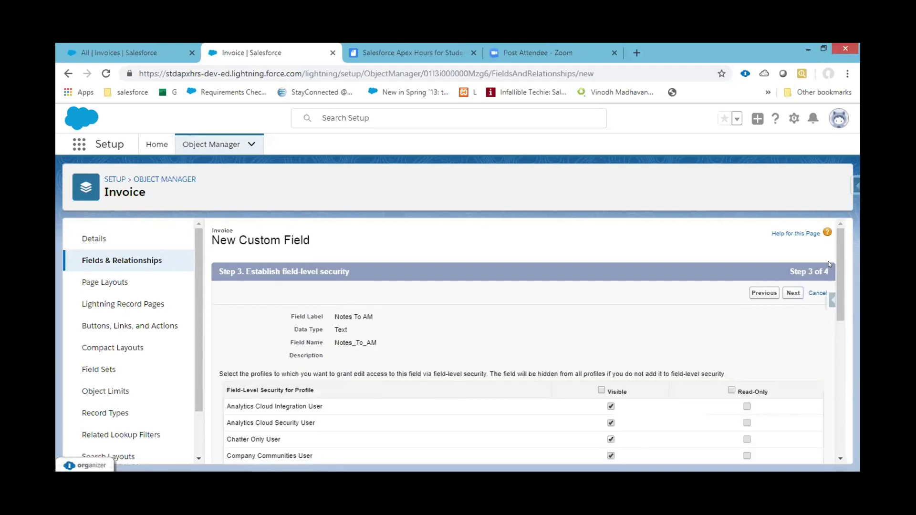
click(787, 293)
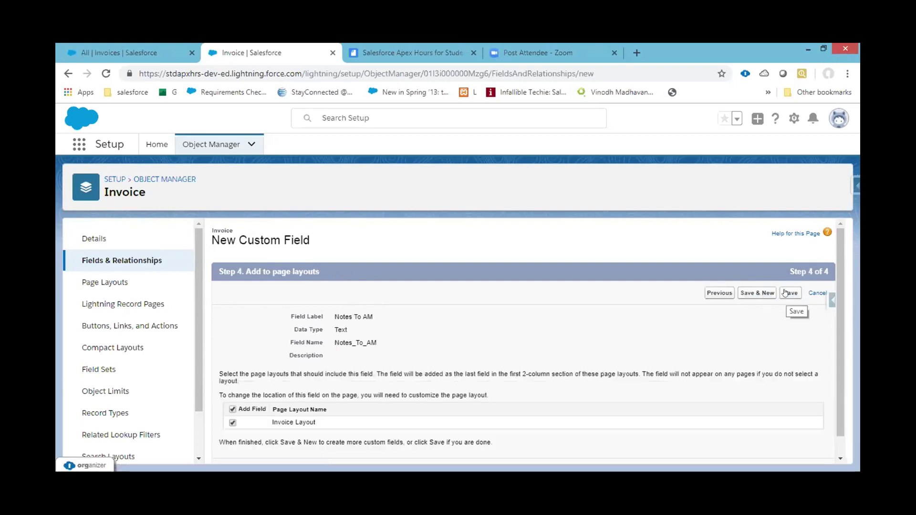
click(789, 293)
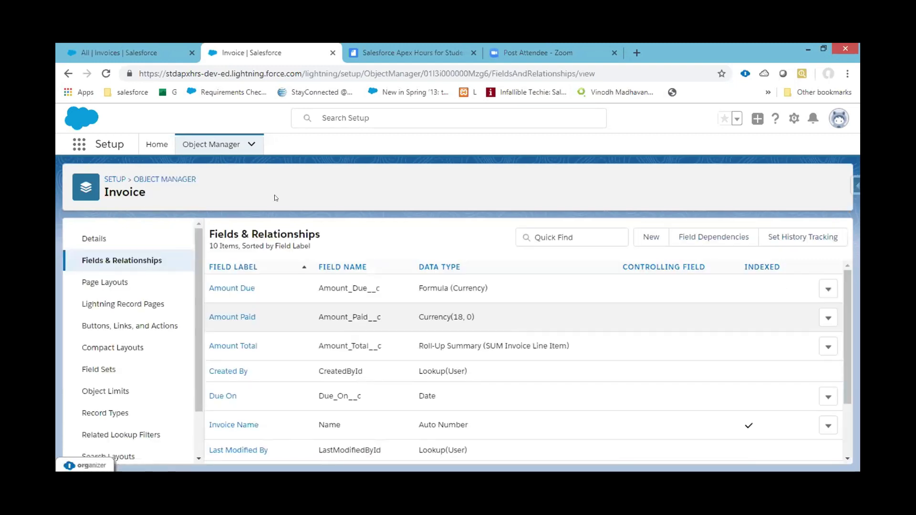
Step: Start a new invoice record with Amount Paid 100, Due On 8/31/2019 and Status Open
click(155, 46)
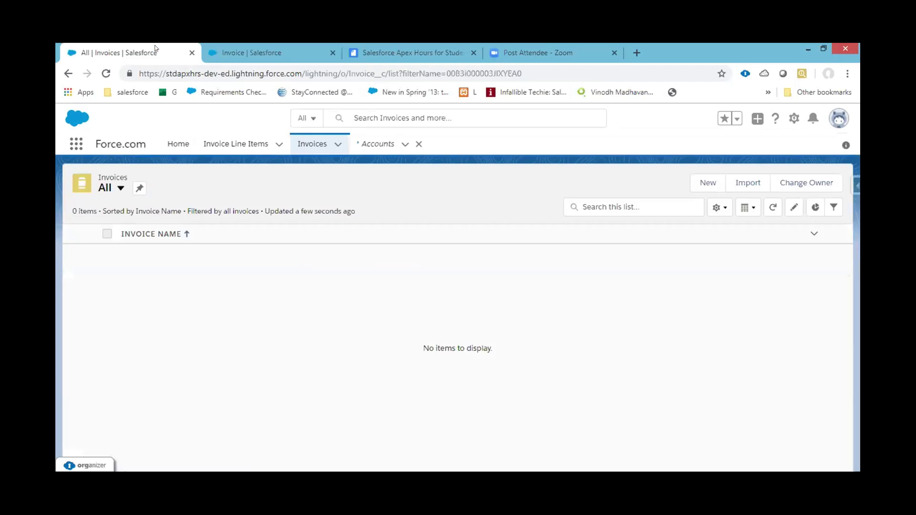
click(695, 187)
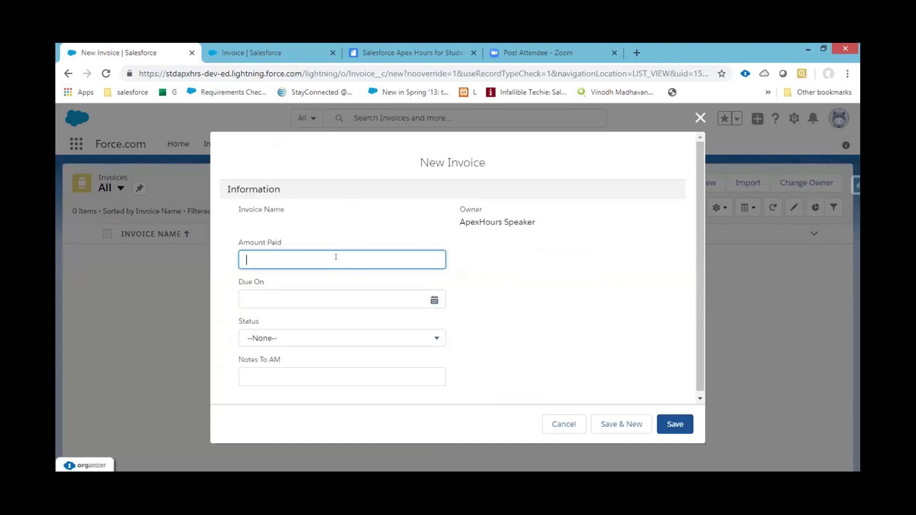
text(100)
click(329, 299)
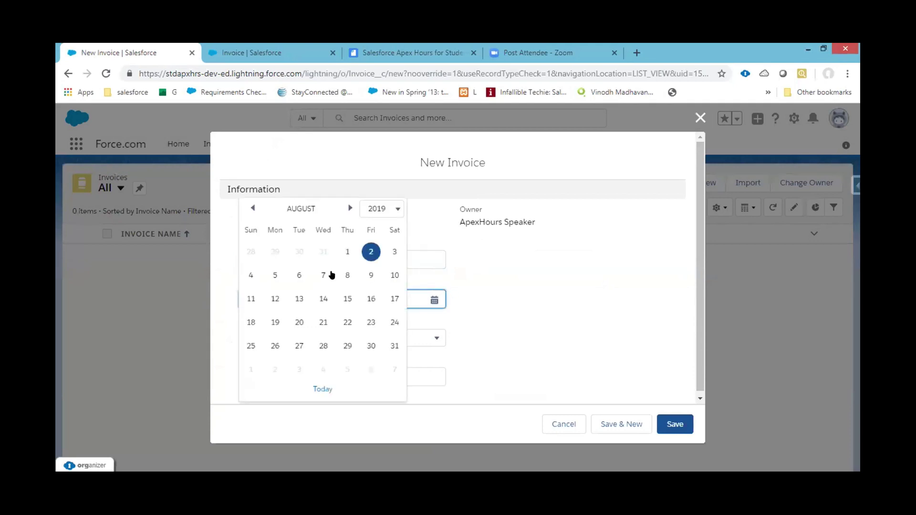
click(393, 344)
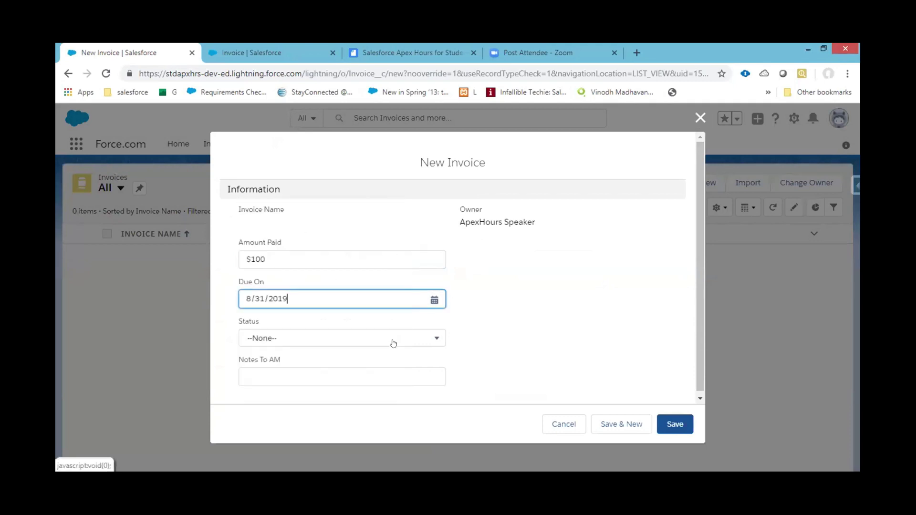
click(307, 340)
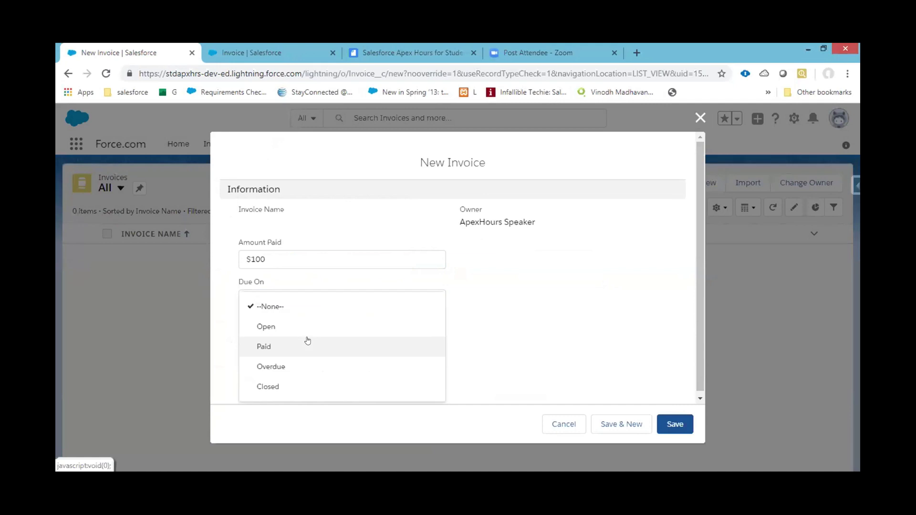
click(288, 328)
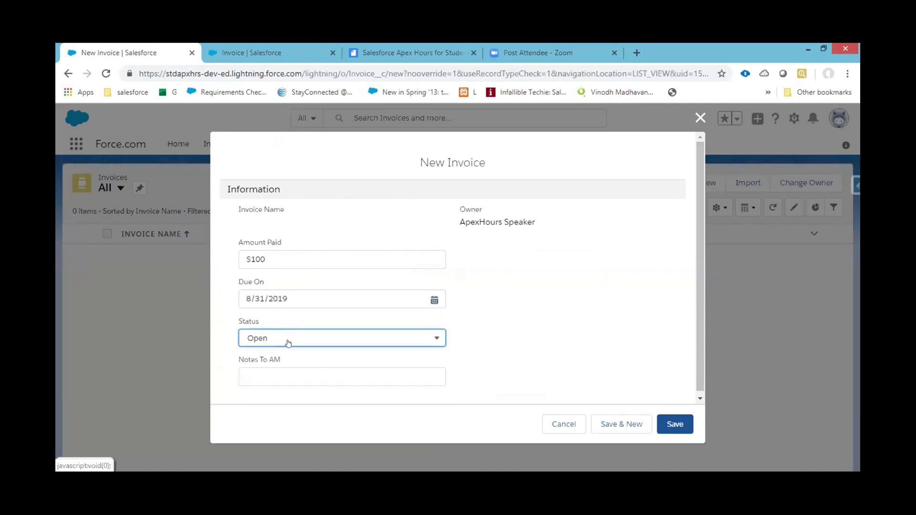
Step: Enter "Check for discount" in Notes To AM, save the invoice and review its details
click(296, 371)
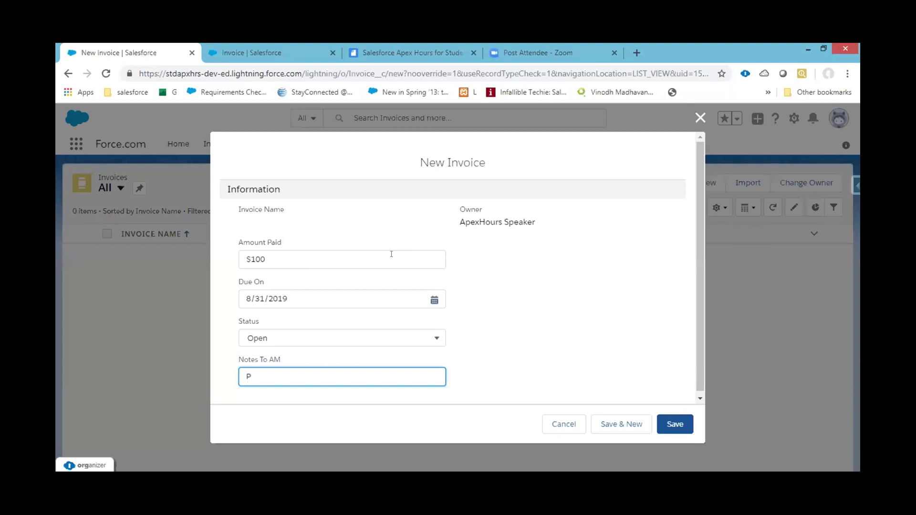
text(Check for discount)
click(671, 425)
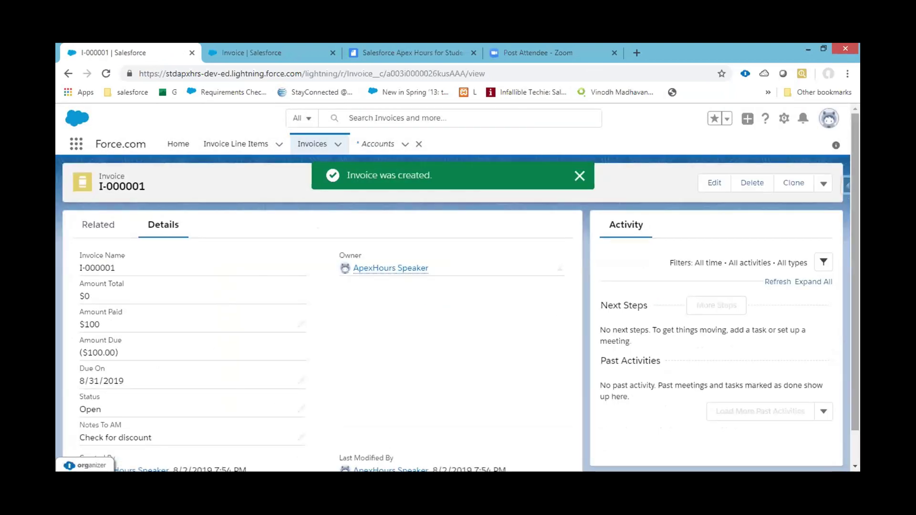
scroll(646, 293, down, 1)
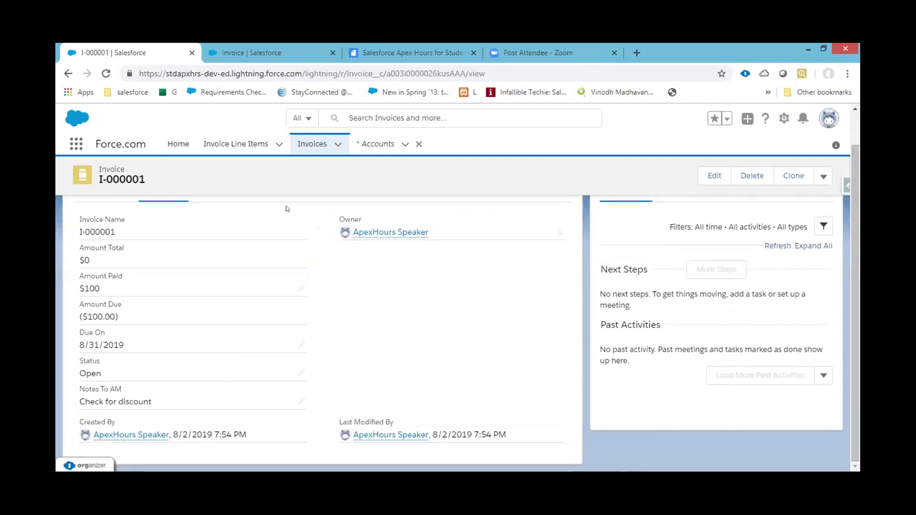
Step: Compare the Invoice object's field list in Setup with the details of the saved invoice record
click(292, 51)
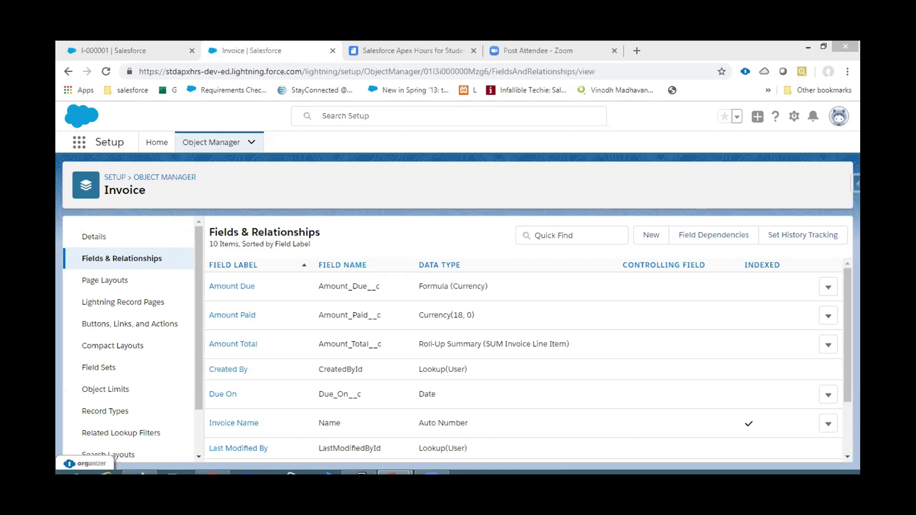
click(125, 46)
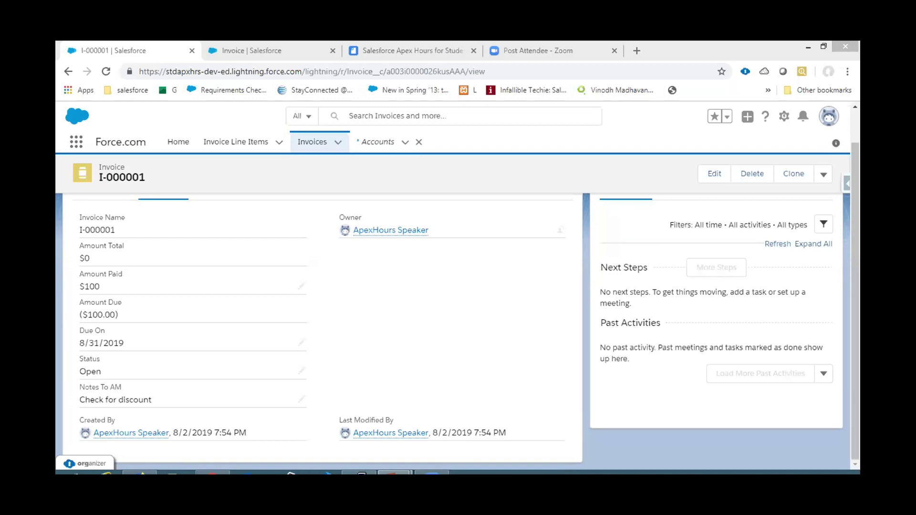
click(438, 319)
Step: Open a new custom object definition from the Object Manager and review its record name section
click(239, 43)
click(264, 48)
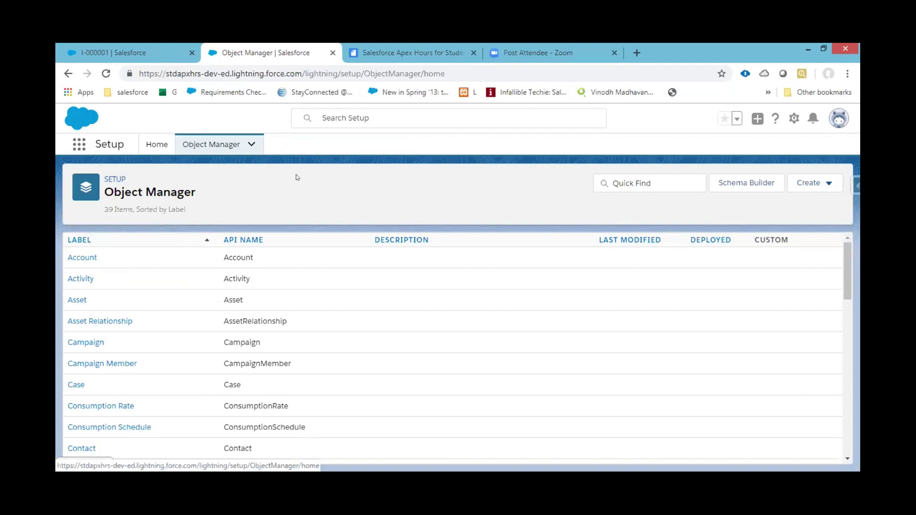
click(827, 184)
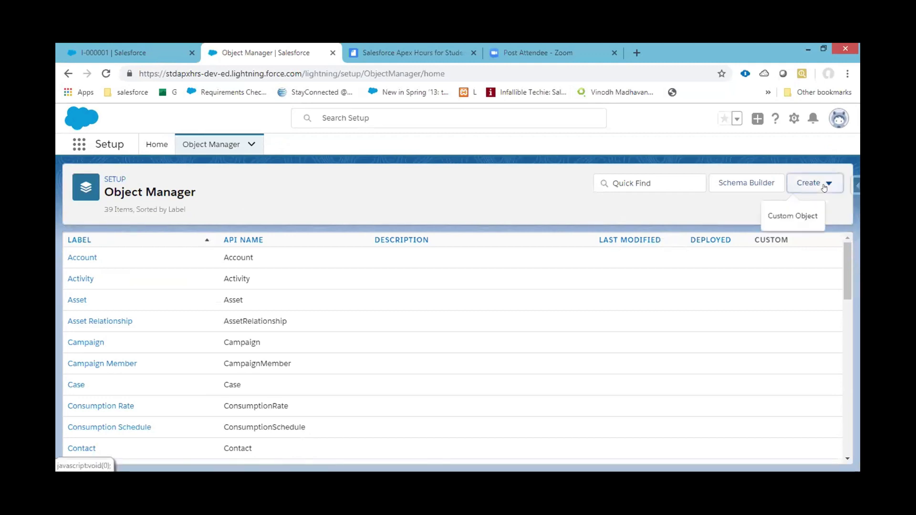
click(804, 216)
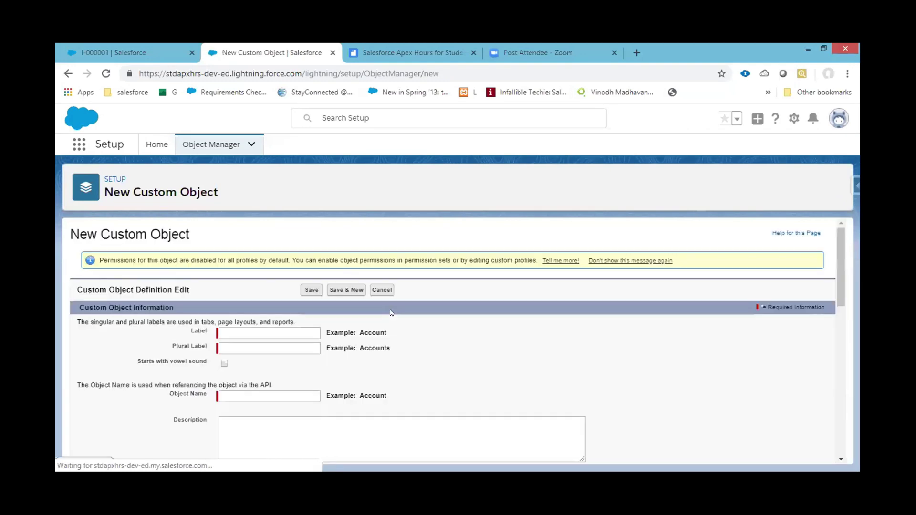
click(266, 331)
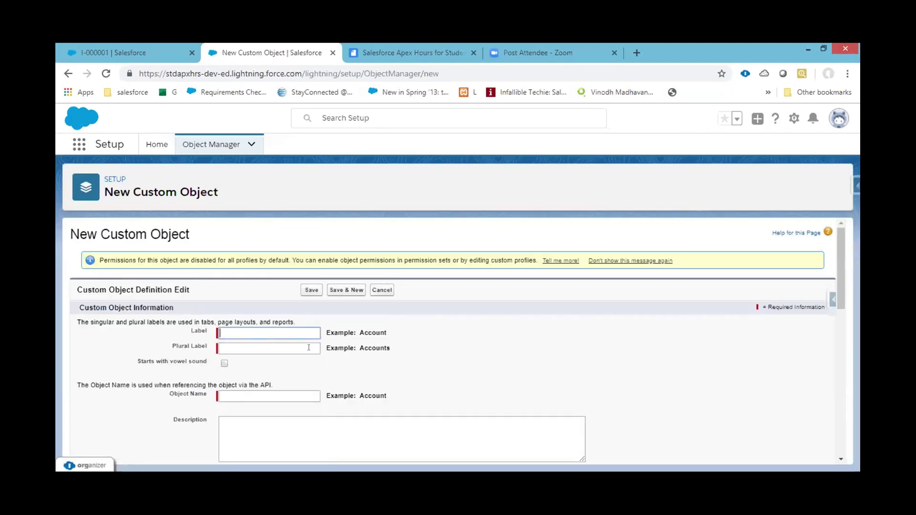
click(424, 371)
scroll(424, 371, down, 4)
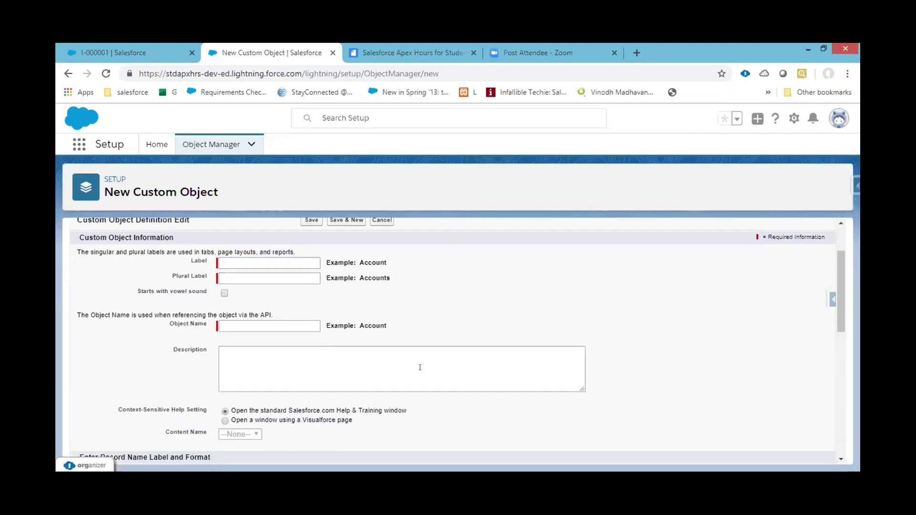
scroll(420, 367, down, 1)
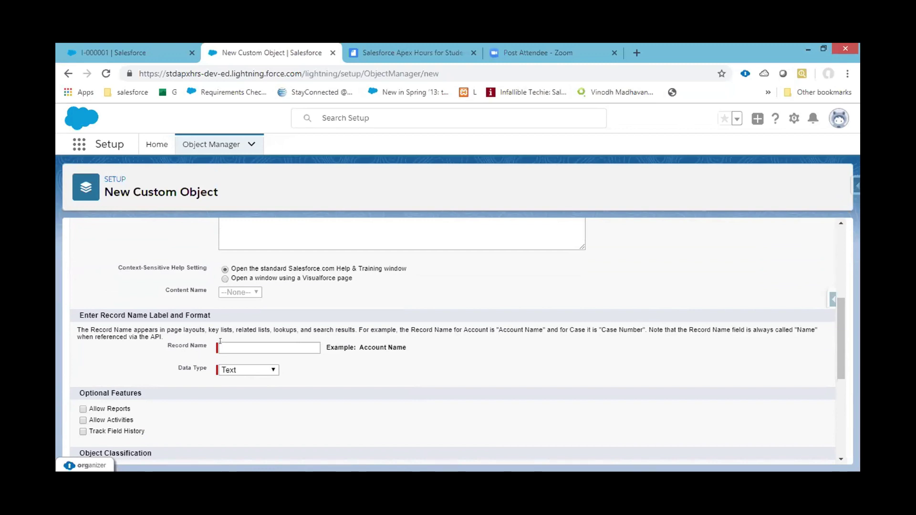
Step: Try the Auto Number data type for the record name with display format I-{000000}, and check the starting number setting
click(228, 369)
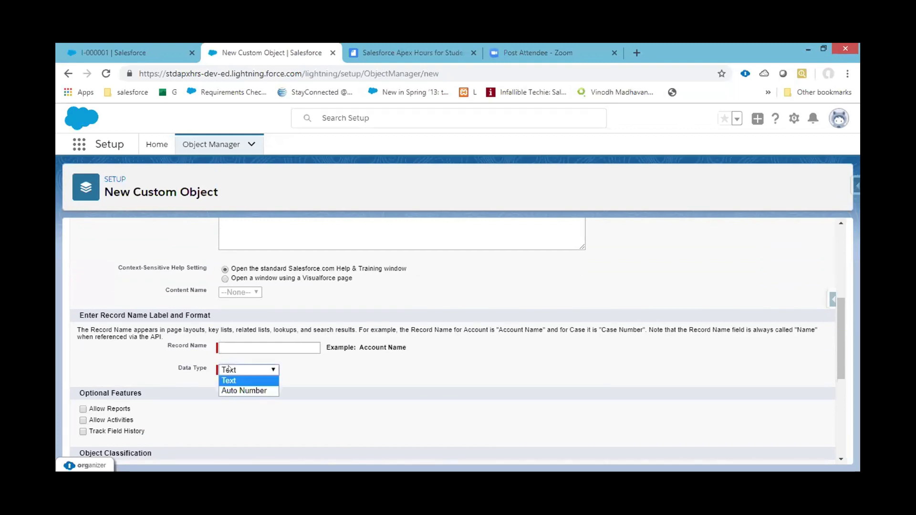
click(241, 391)
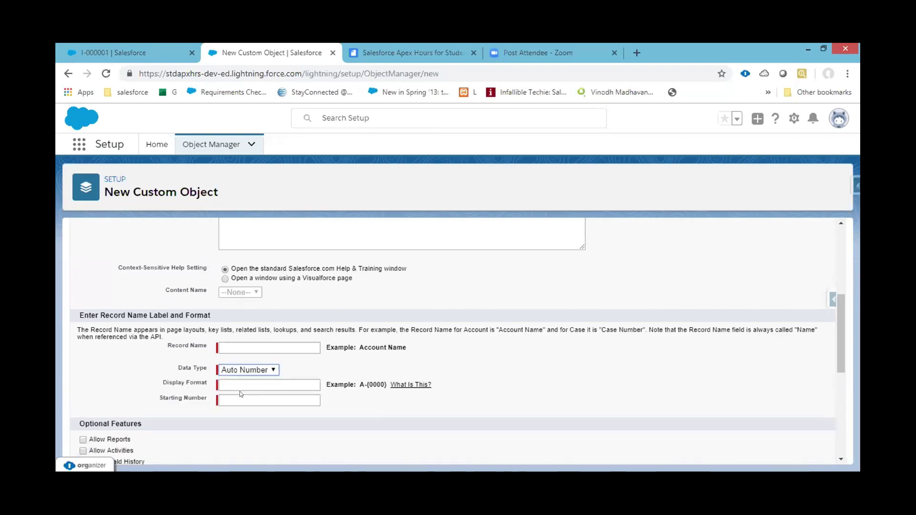
click(257, 382)
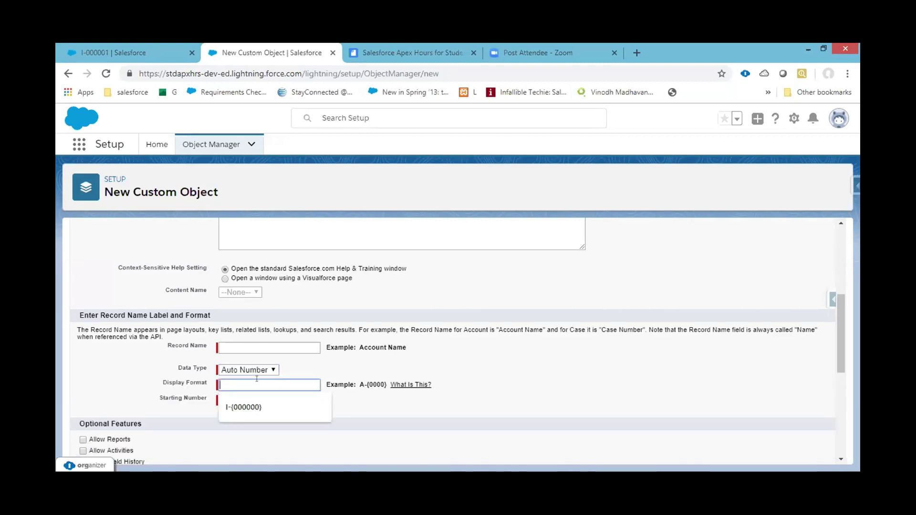
click(249, 400)
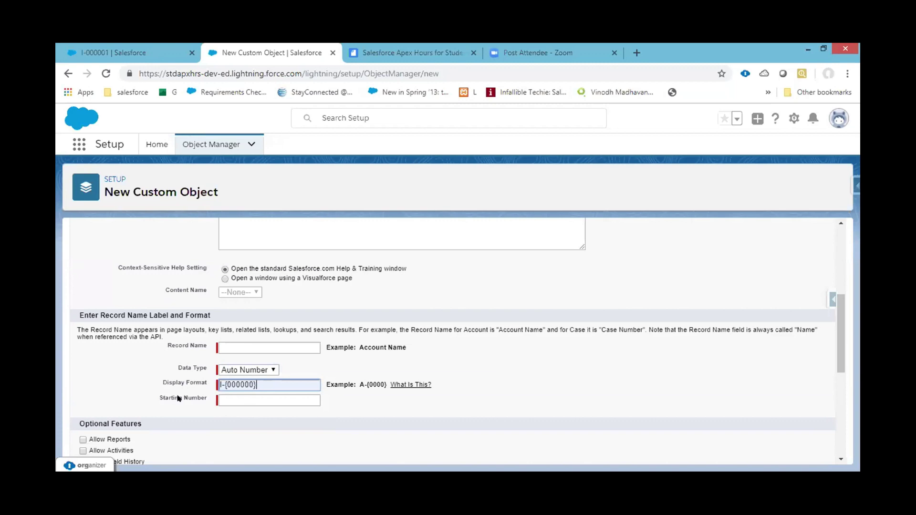
click(220, 396)
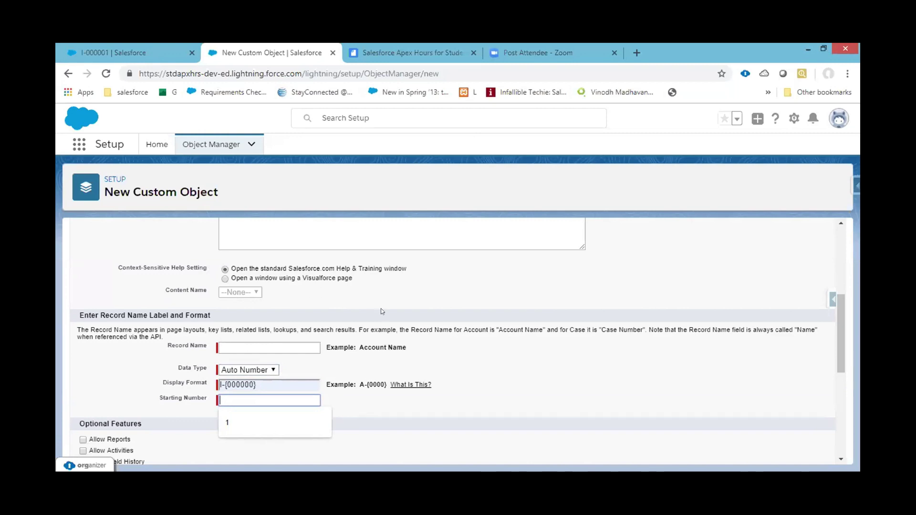
Step: Return to the Object Manager list, find the objects matching "inv" and open Invoice Line Item
click(220, 149)
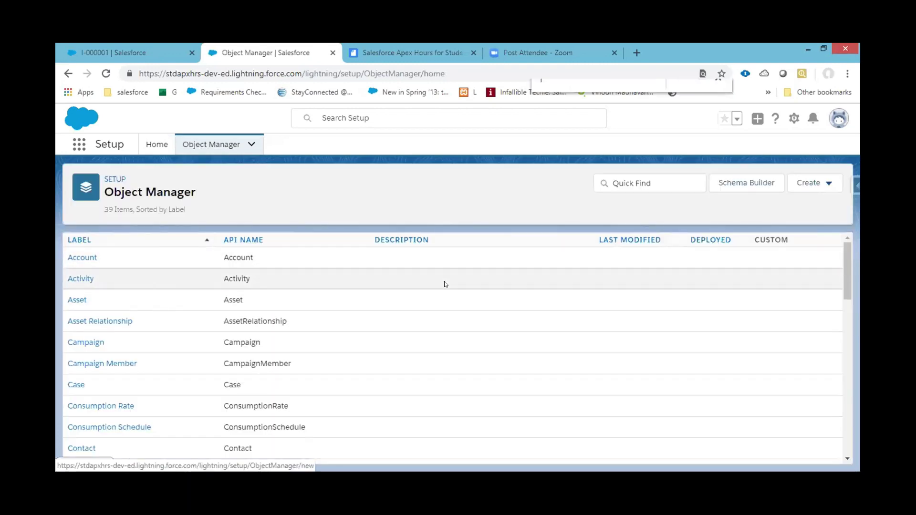
text(in)
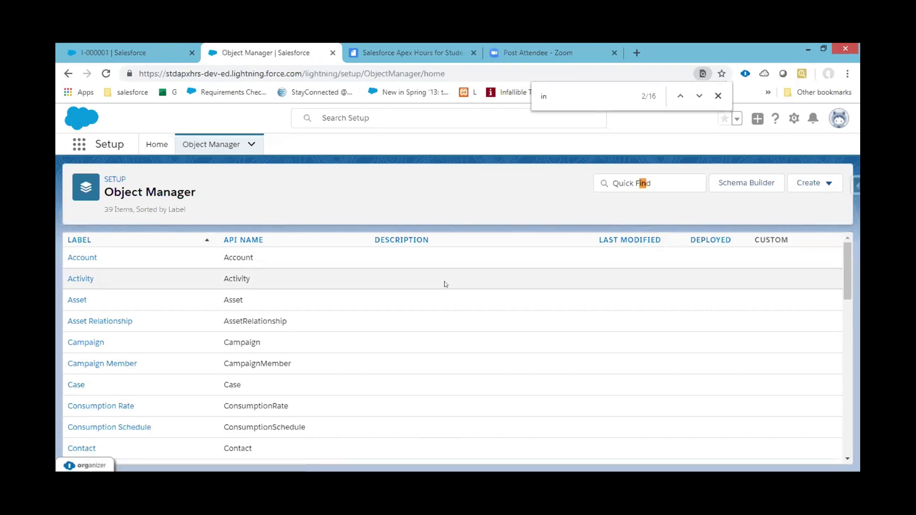
text(v)
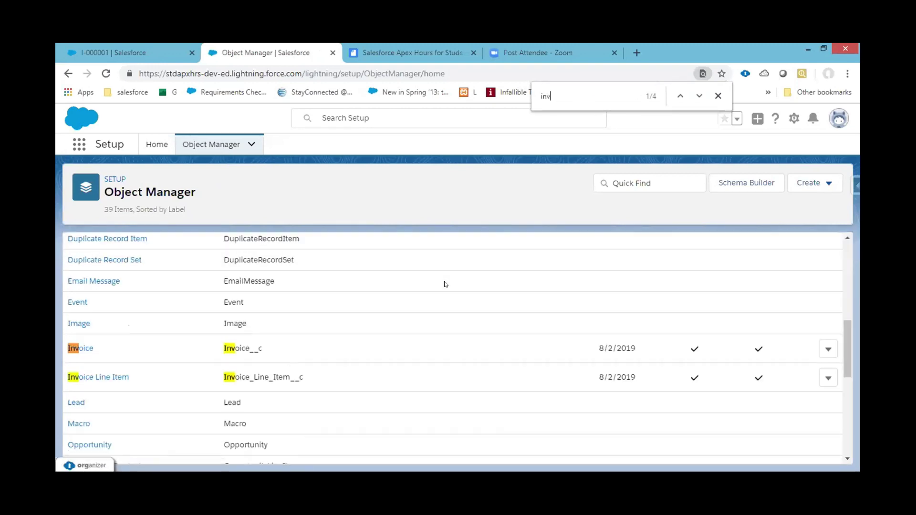
click(110, 377)
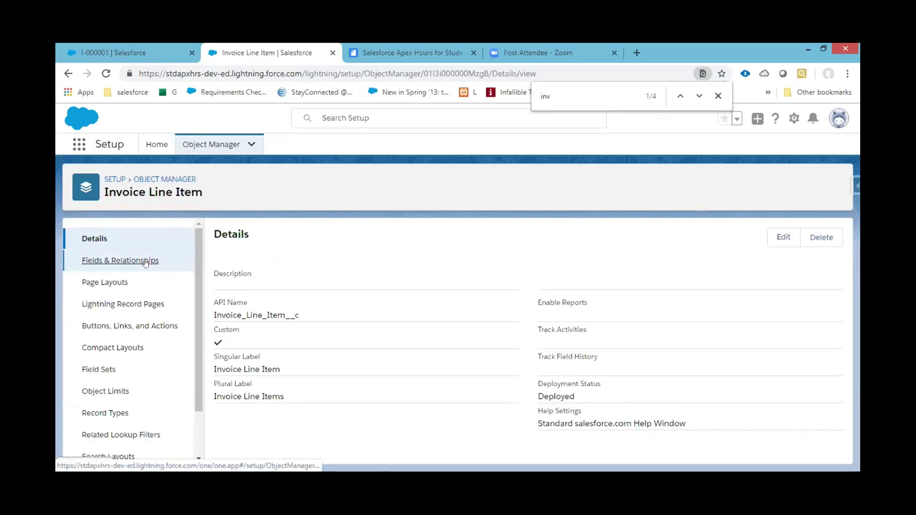
Step: Review the Invoice Line Item object's fields and the Invoice field's Master-Detail type, and return to the invoice record
click(146, 262)
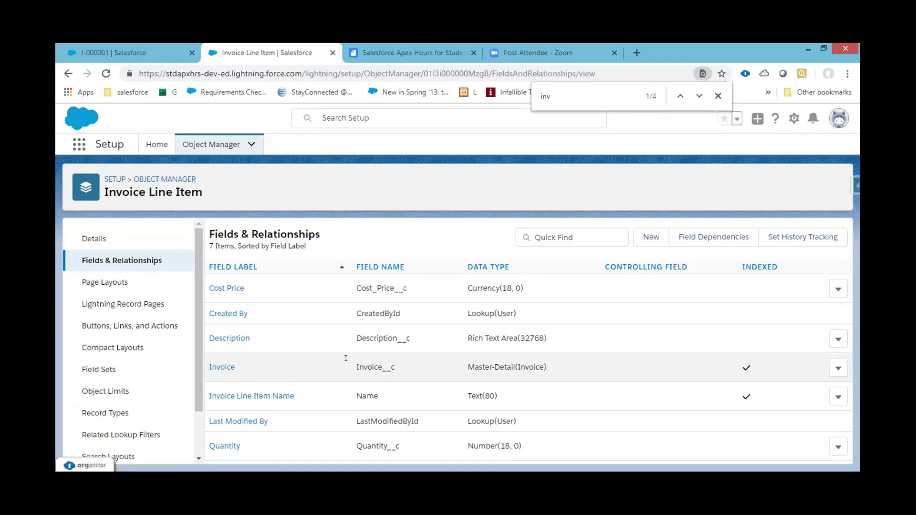
drag(468, 364, 531, 361)
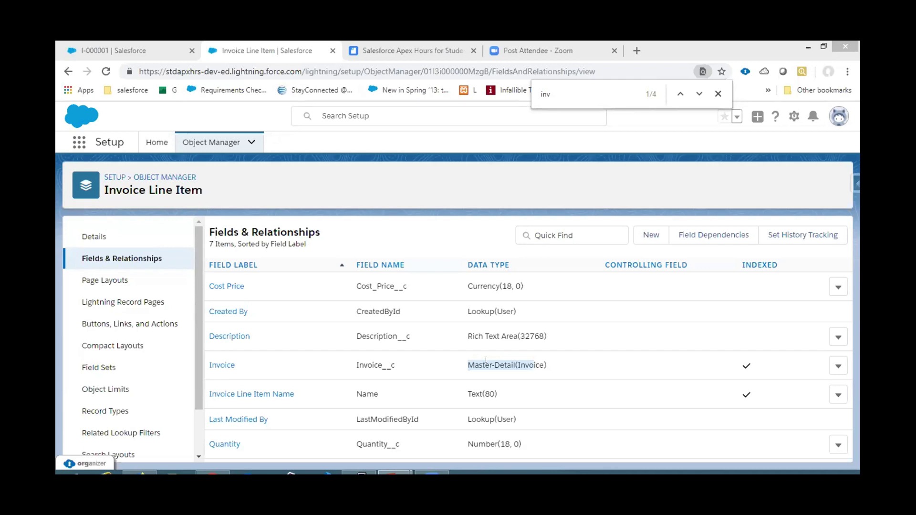
click(140, 45)
click(140, 45)
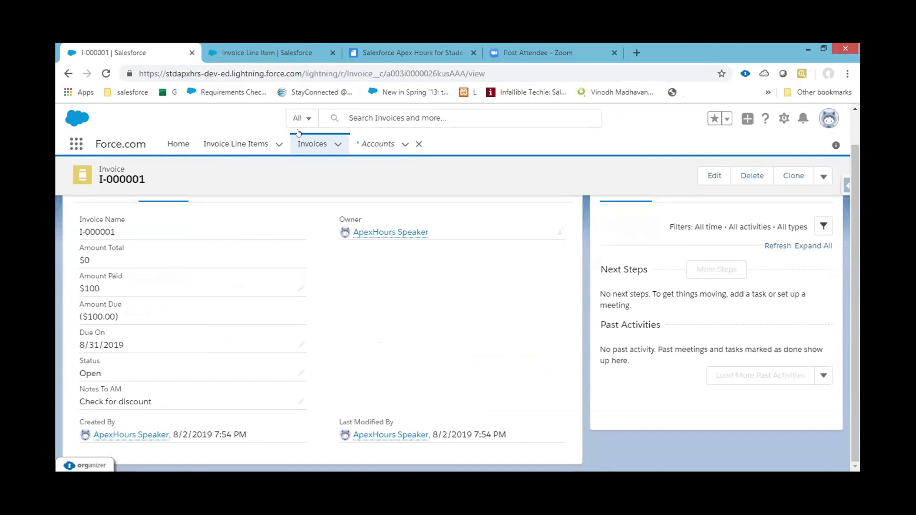
Step: Start a new invoice line item named "Ram 8GB" and link it to the existing invoice
click(231, 143)
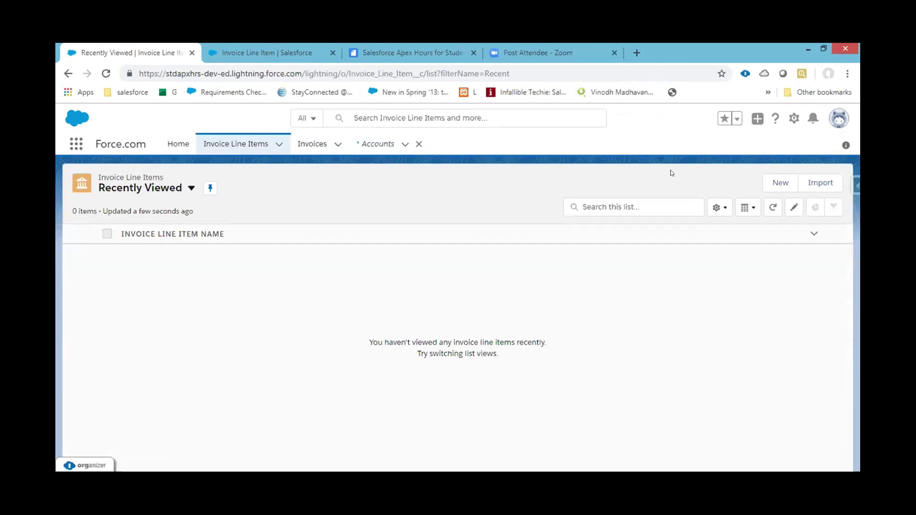
click(779, 183)
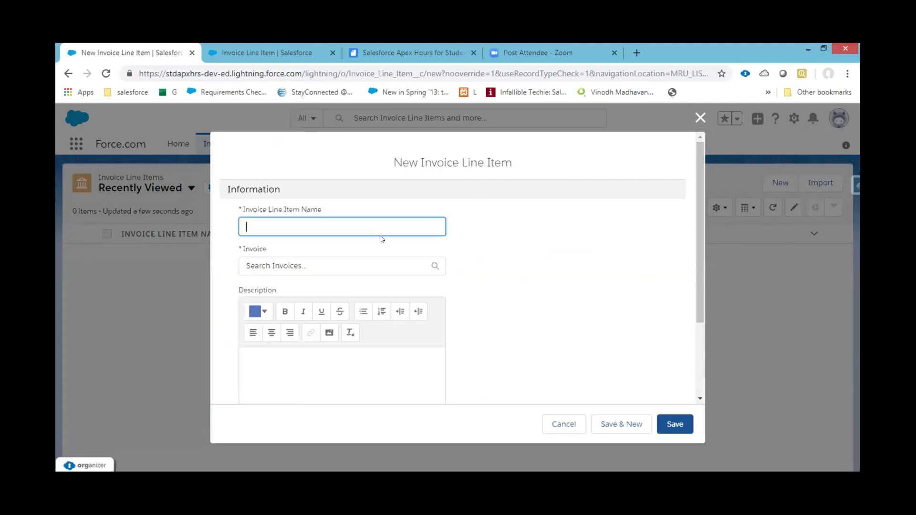
text(Ram)
click(382, 239)
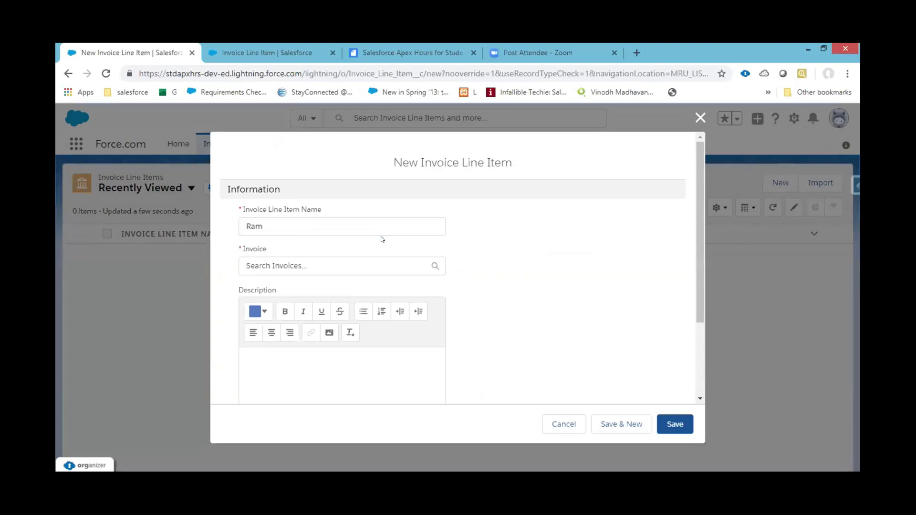
click(359, 227)
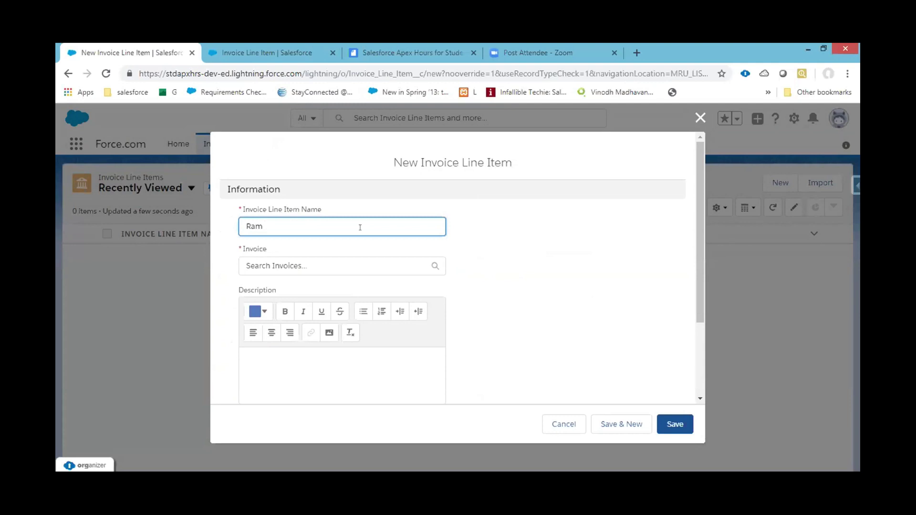
text(9)
key(BackSpace)
text(8GB)
click(305, 258)
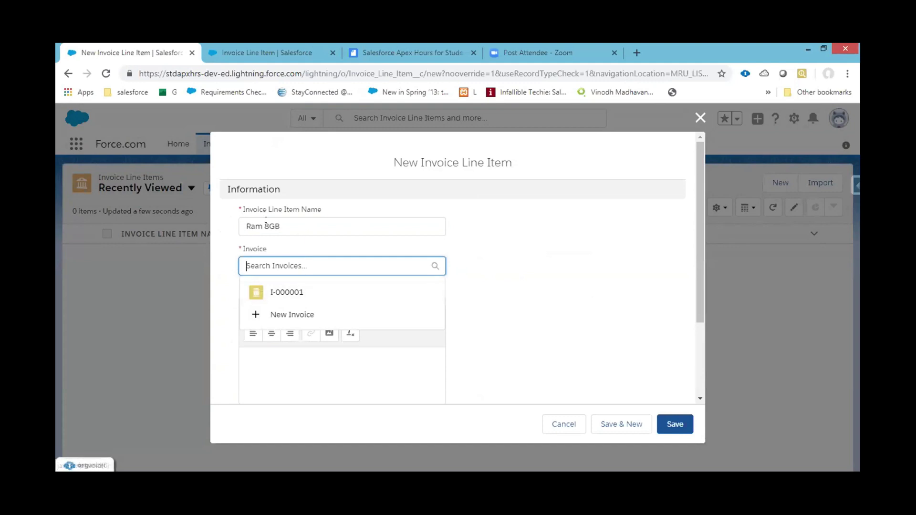
click(278, 293)
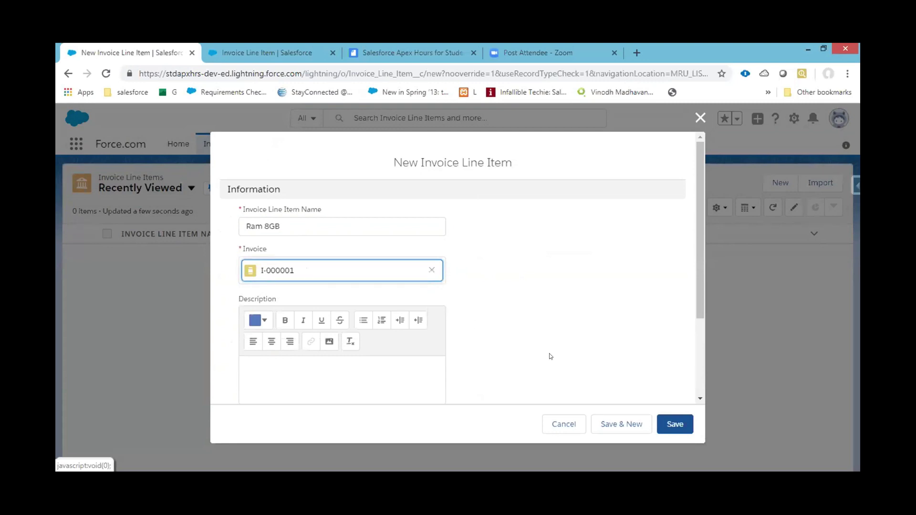
Step: Copy the line item name into the Description and extend it to read "Ram 8GB DDR3"
click(243, 225)
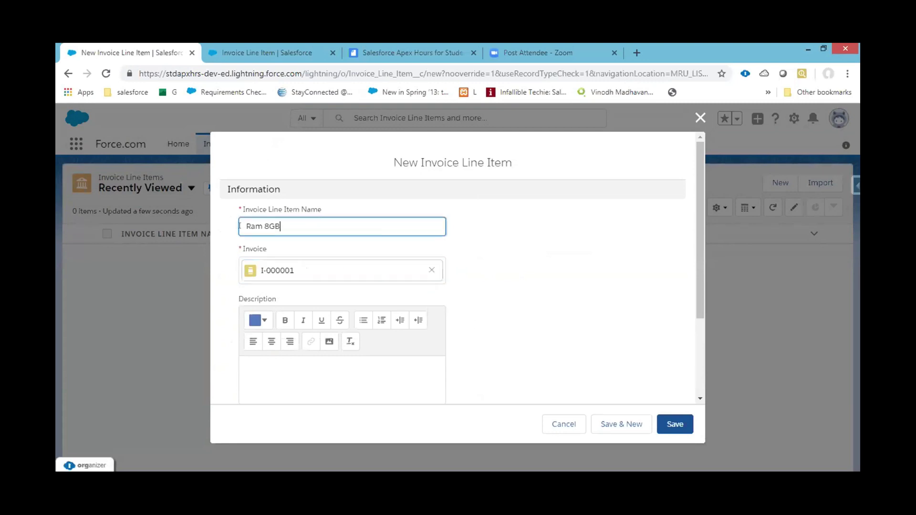
right_click(245, 226)
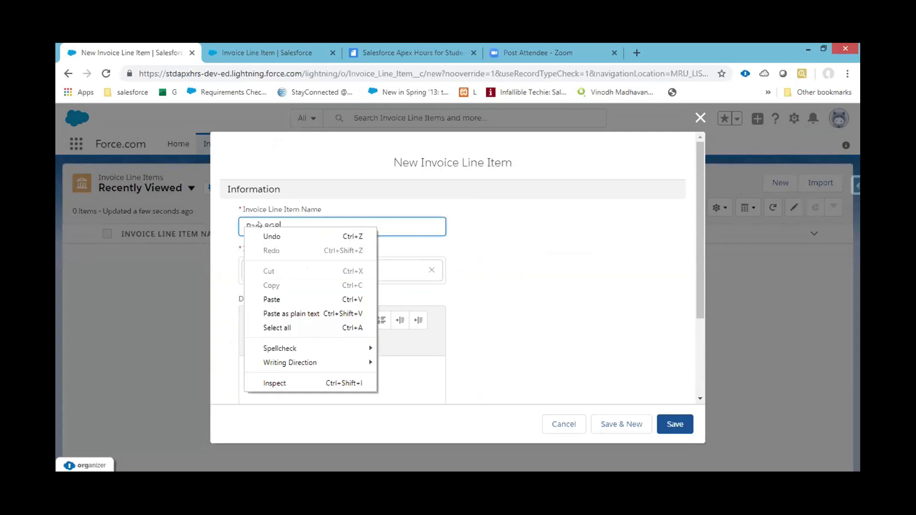
click(299, 217)
key(ctrl+a)
key(ctrl+c)
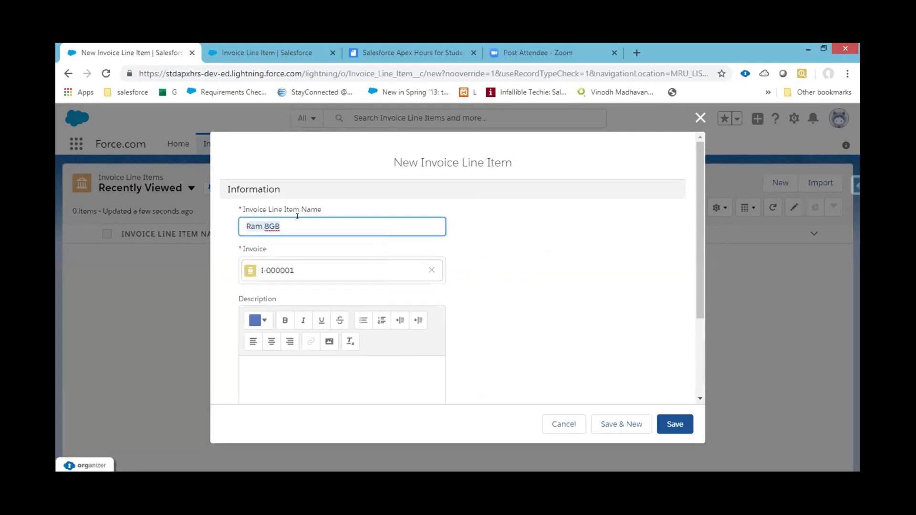
click(289, 369)
scroll(289, 370, down, 2)
key(ctrl+v)
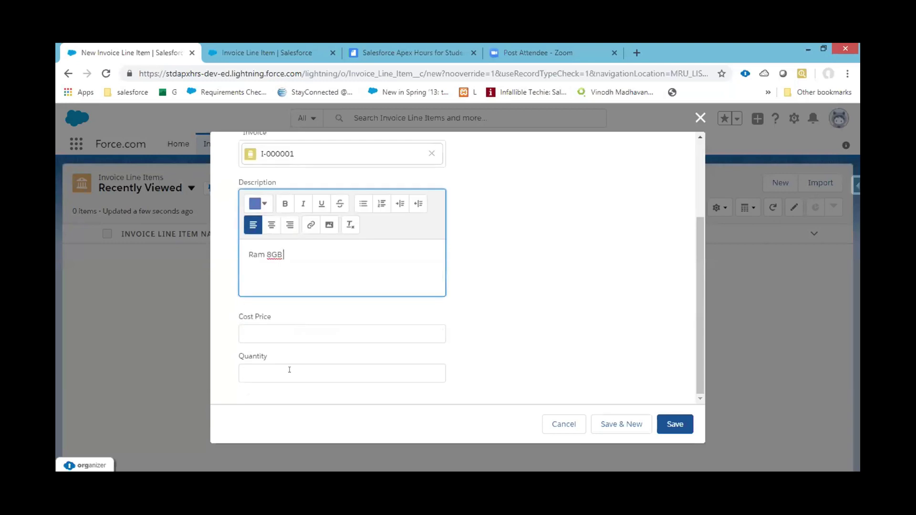
text(DD)
text(R)
text(4)
key(BackSpace)
text(3)
Step: Format "DDR3" in the description as bold italic with black text color #000000
key(shift+Left)
key(shift+Left)
key(shift+Left)
key(shift+Left)
click(285, 205)
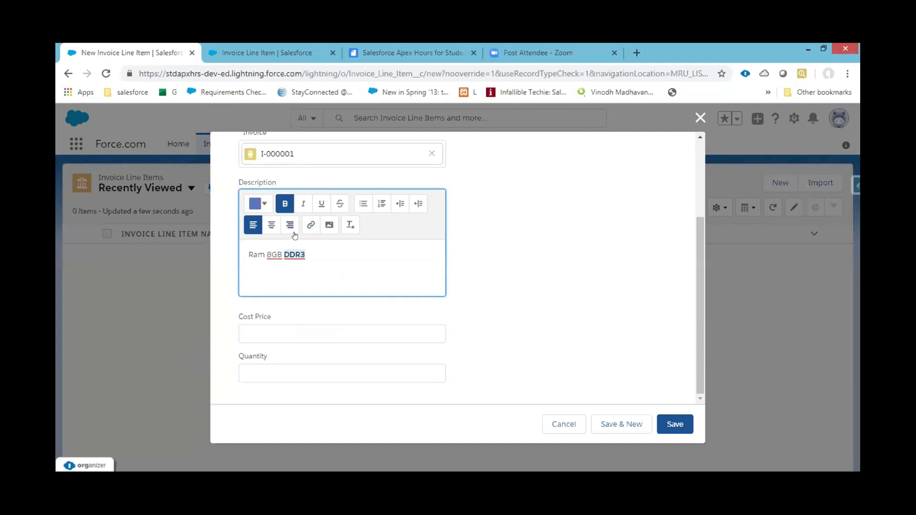
click(305, 206)
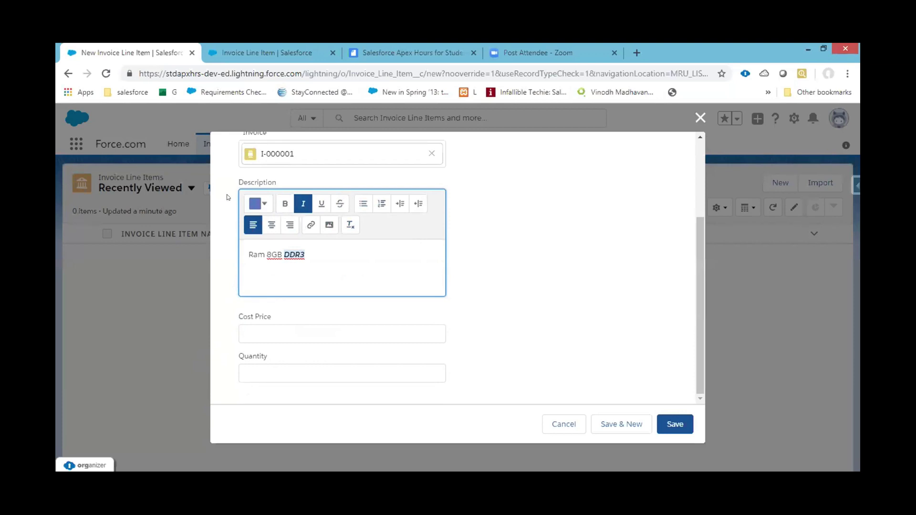
click(260, 201)
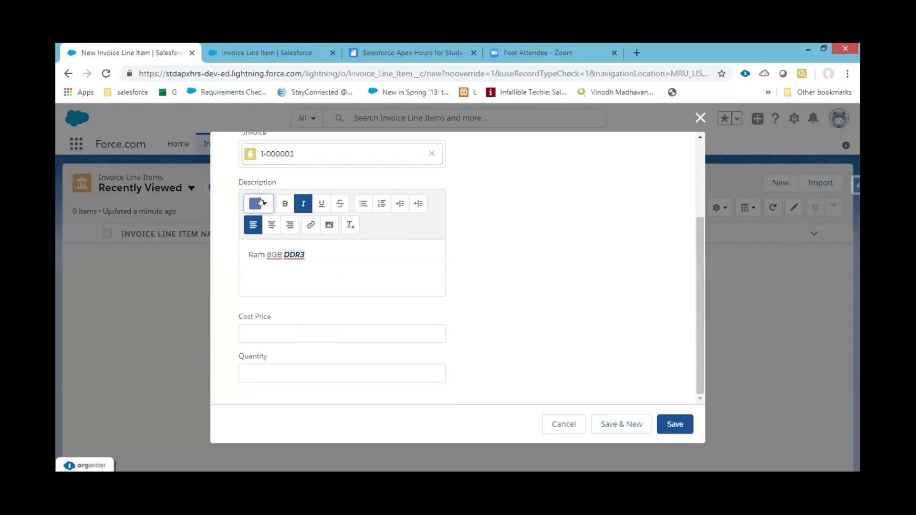
click(260, 201)
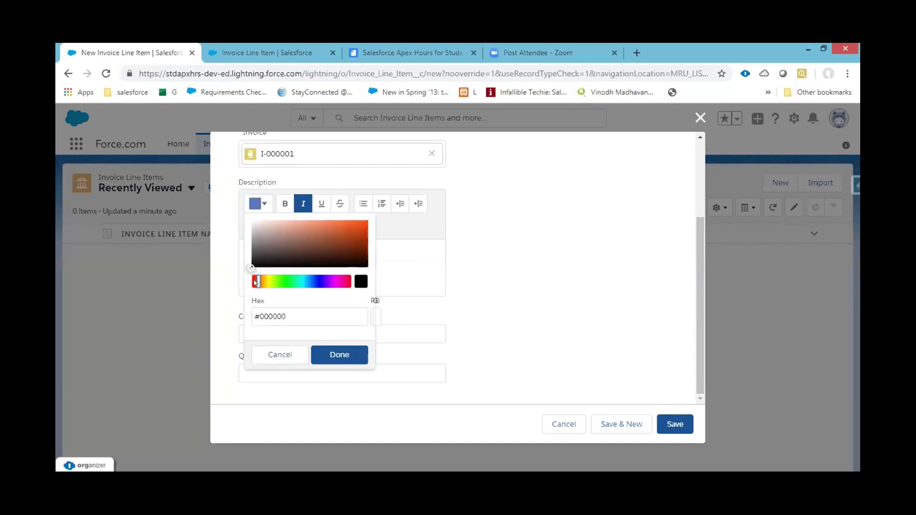
click(332, 353)
click(336, 267)
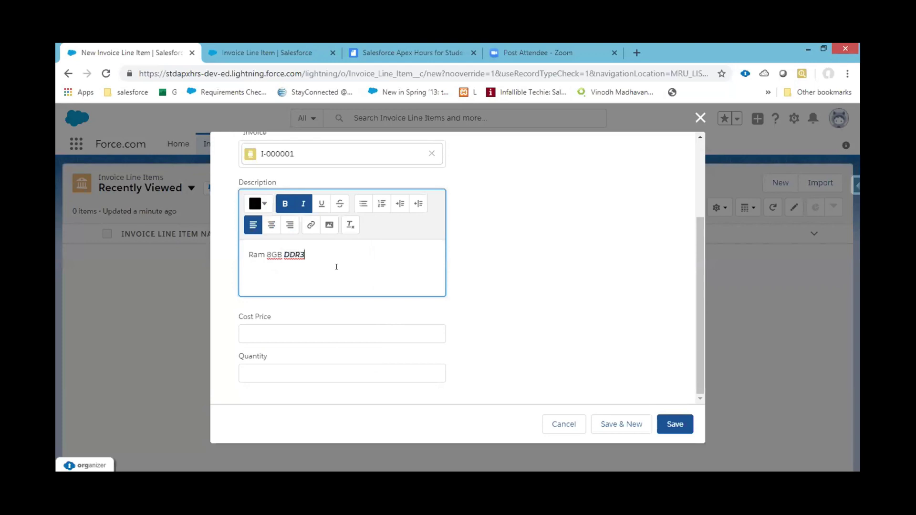
triple_click(290, 248)
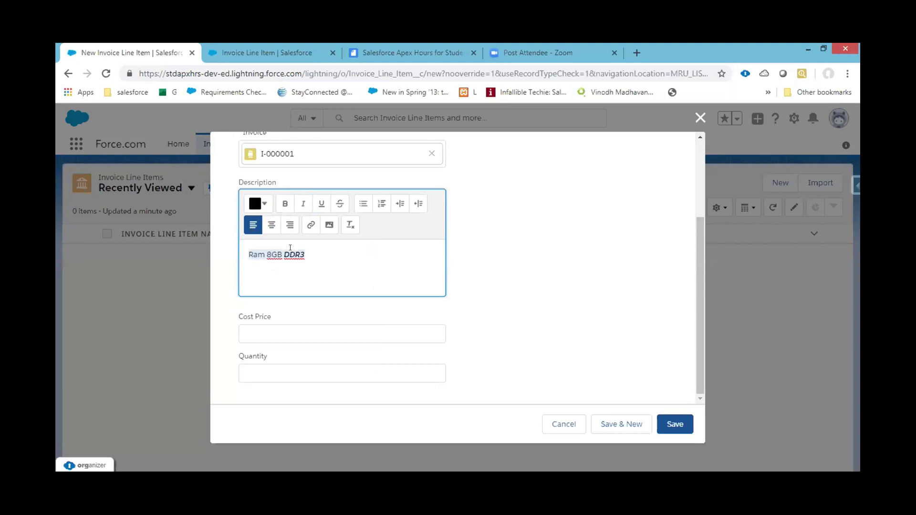
Step: Set the line item's cost price to 100 and quantity to 1, and save the record
click(286, 332)
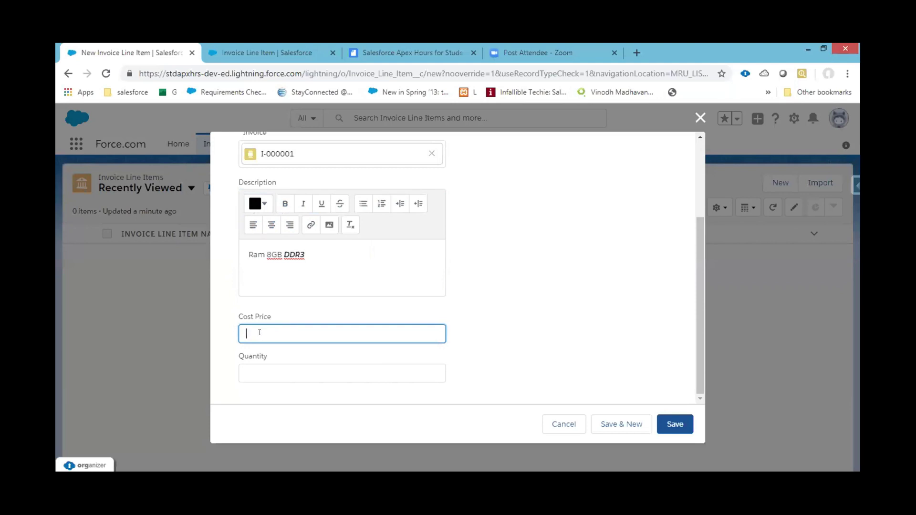
text(100)
click(287, 367)
text(1)
click(665, 424)
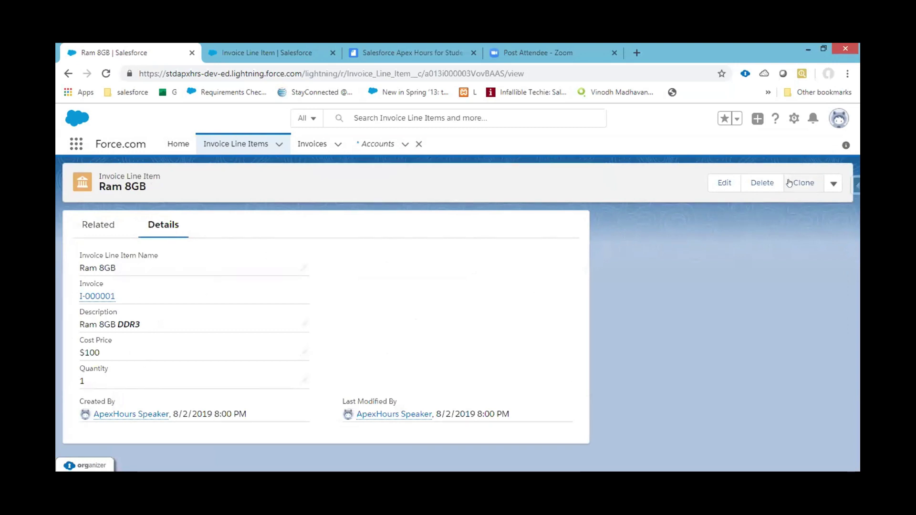
Step: Clone the Ram 8GB line item, naming the copy "Ram 16 GB" and changing its description to "Ram 16GB DDR3"
click(804, 188)
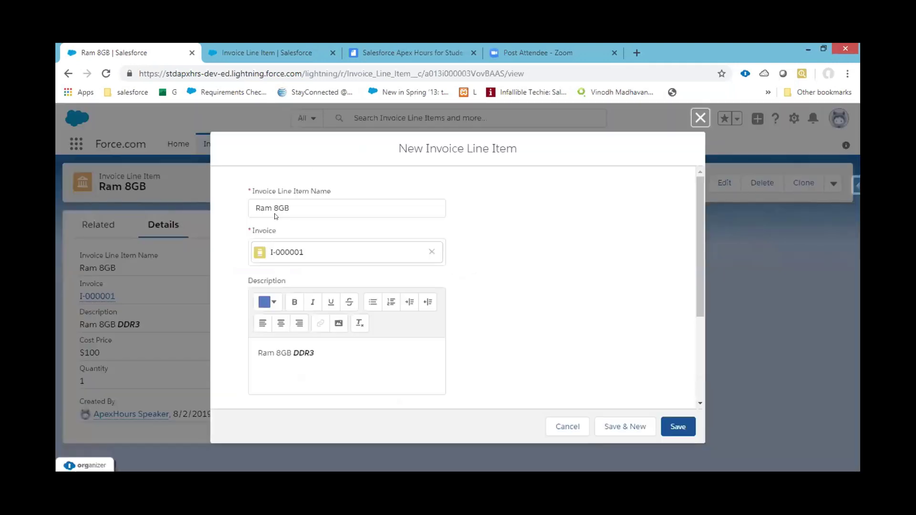
click(276, 208)
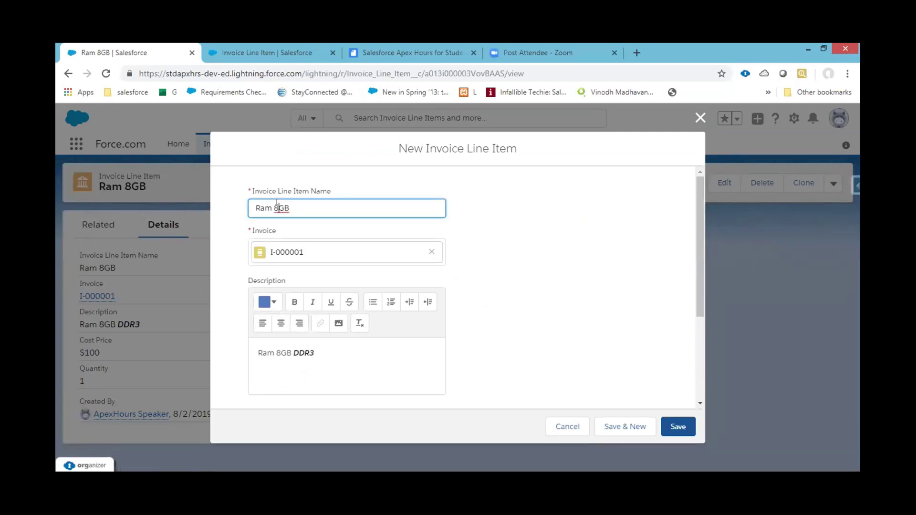
key(BackSpace)
text(16)
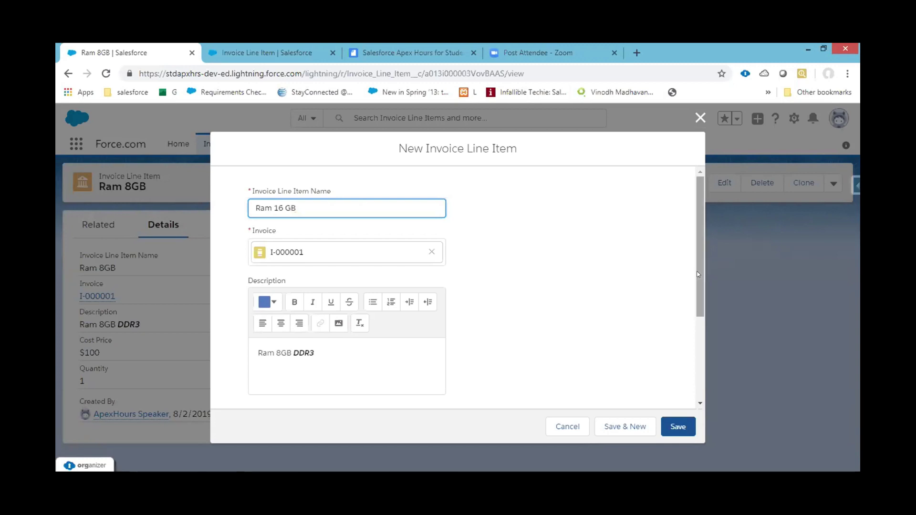
drag(697, 291, 699, 343)
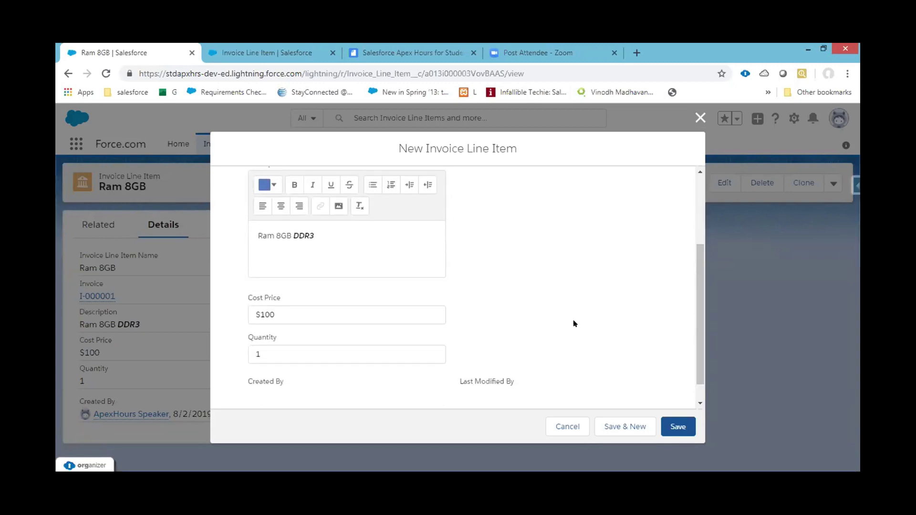
click(278, 229)
key(Delete)
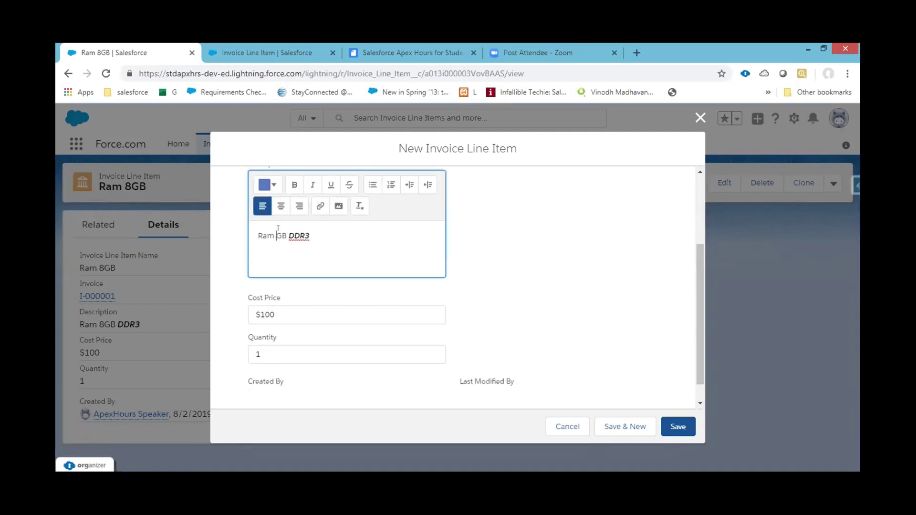
text(16)
drag(697, 309, 699, 342)
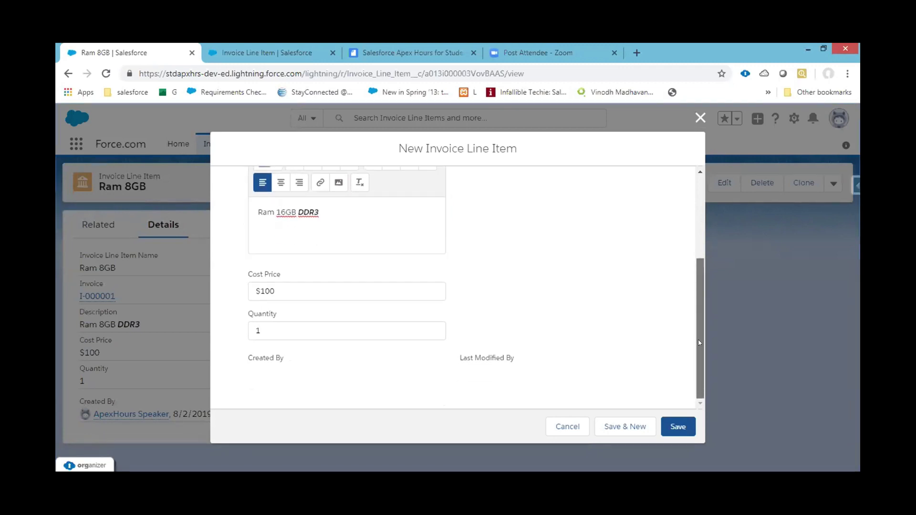
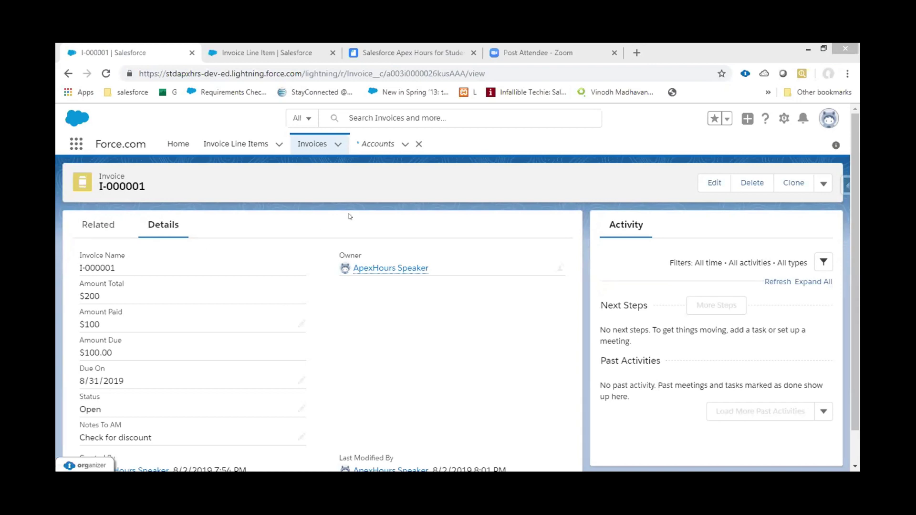
Step: Open the Ram 16 GB line item from the list, set its cost price to 150 and save it
click(227, 154)
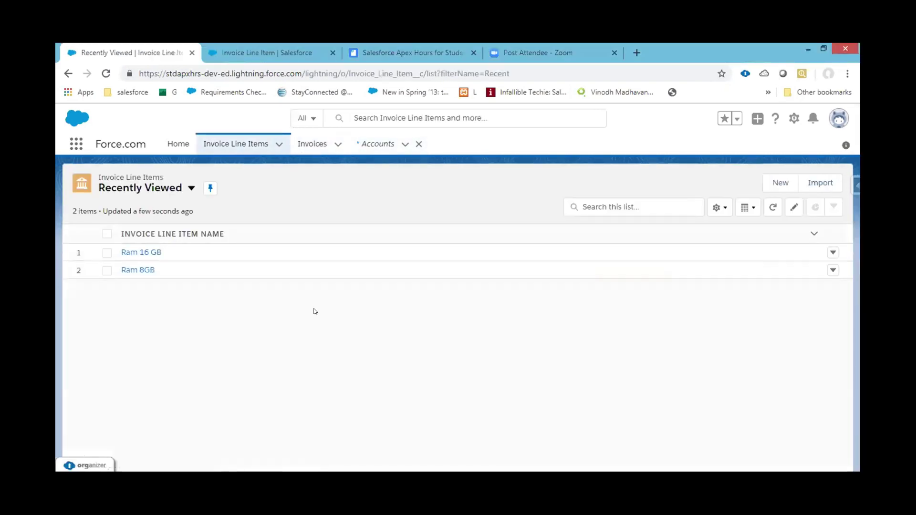
click(129, 252)
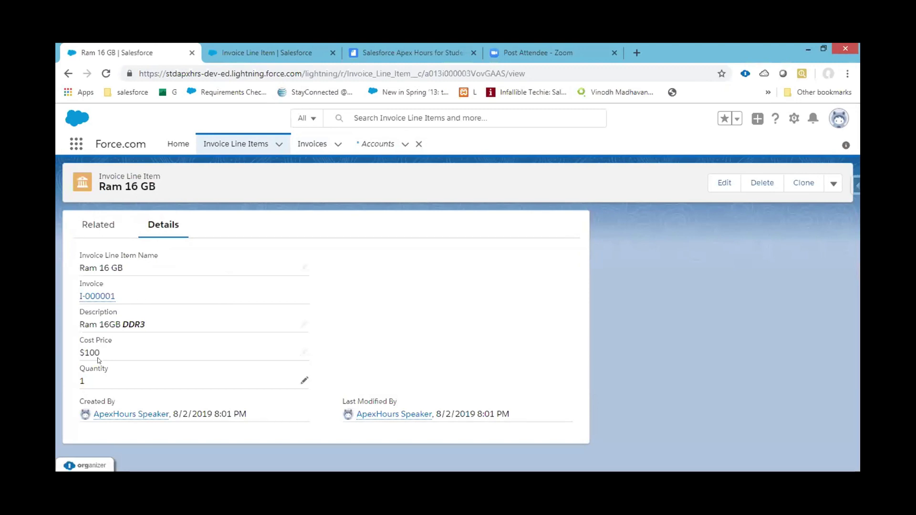
click(303, 353)
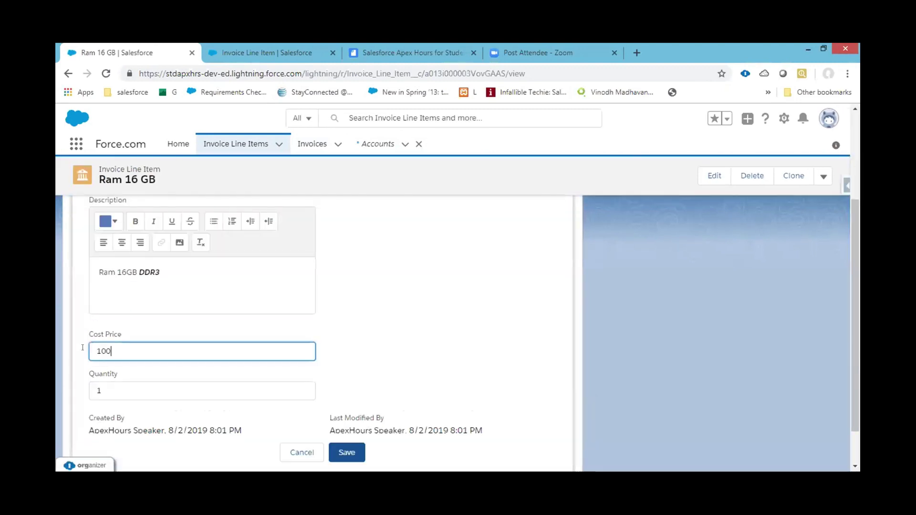
key(Left)
key(BackSpace)
text(5)
click(343, 454)
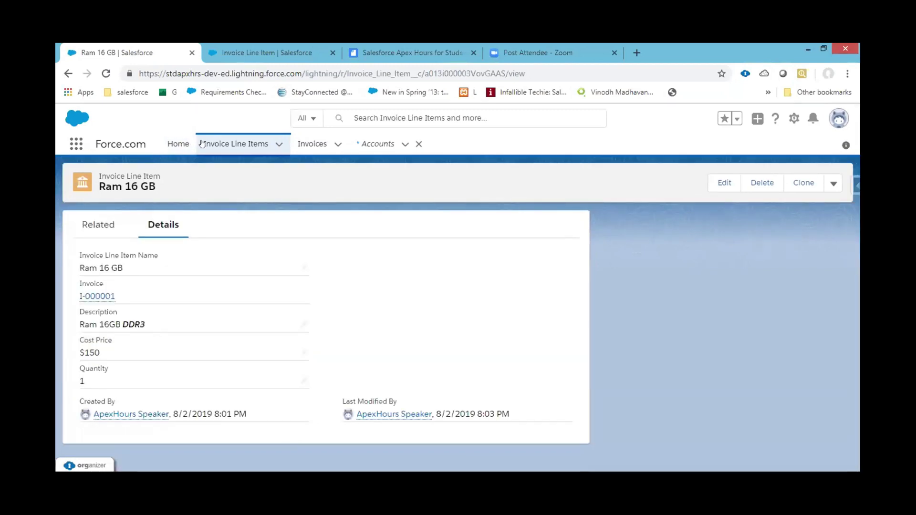
Step: Open the parent invoice to check its amount totals, and return to the Invoice Line Item field list in Setup
click(313, 144)
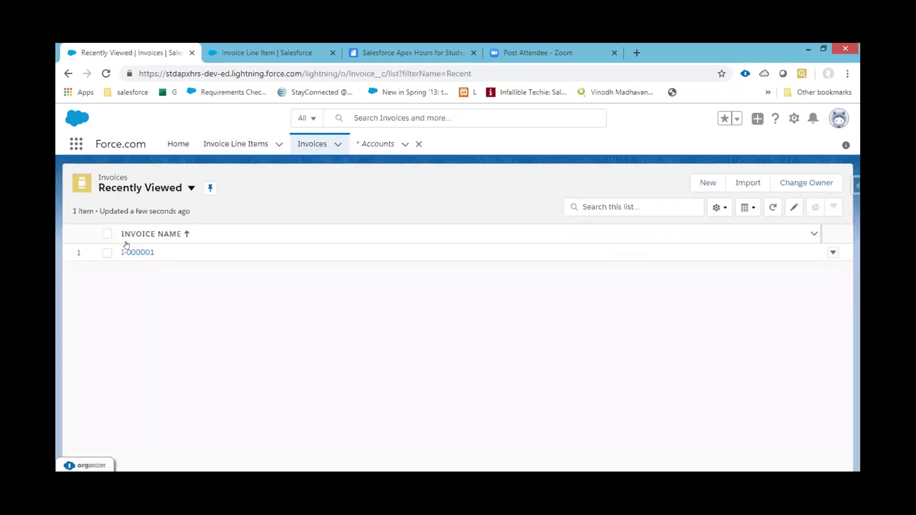
click(133, 251)
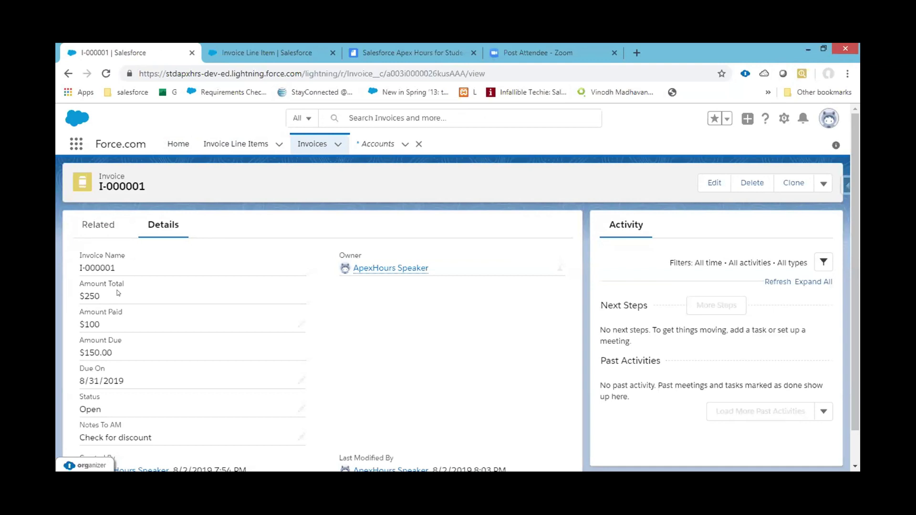
click(283, 48)
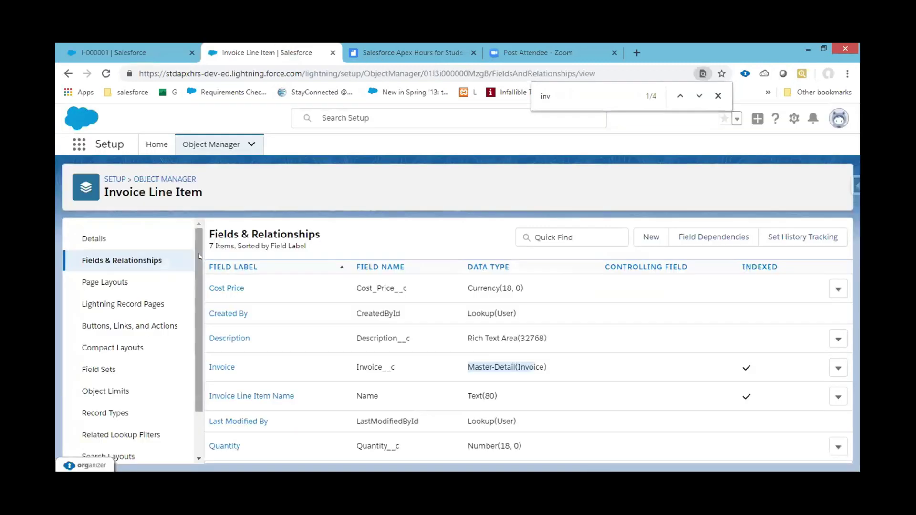
Step: Open the Invoice field of Invoice Line Item, review its Master-Detail options, and return to the object's field list
key(ctrl+f)
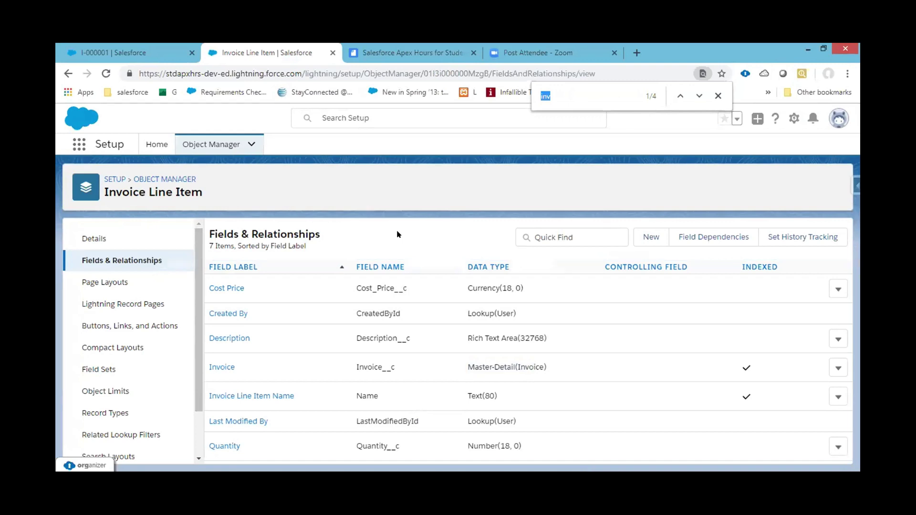
text(inv)
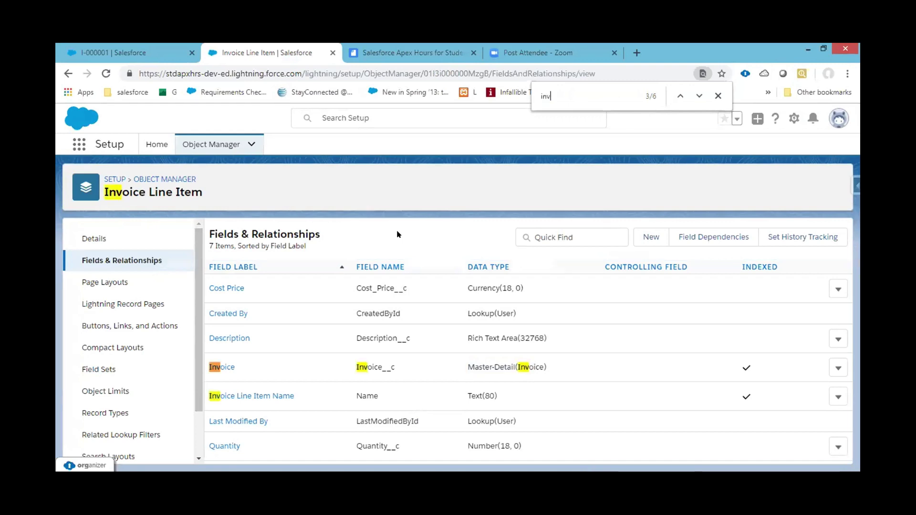
click(222, 367)
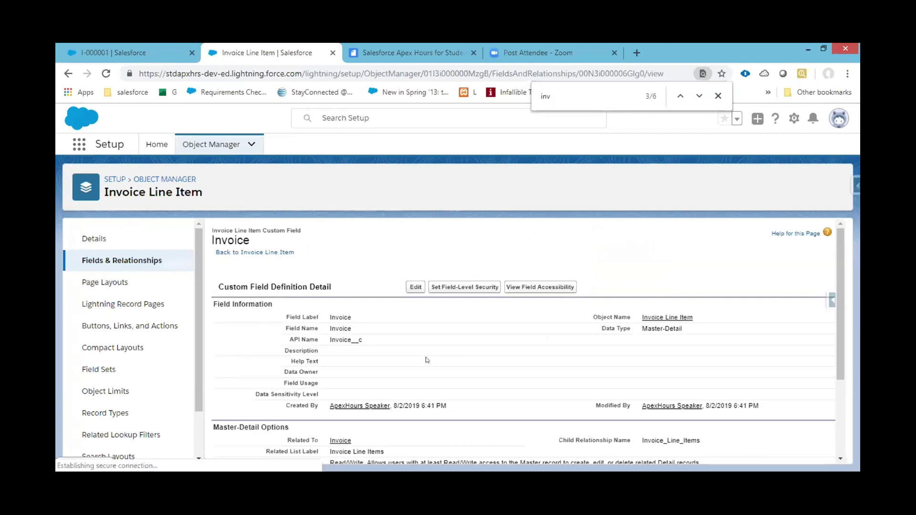
scroll(427, 360, down, 3)
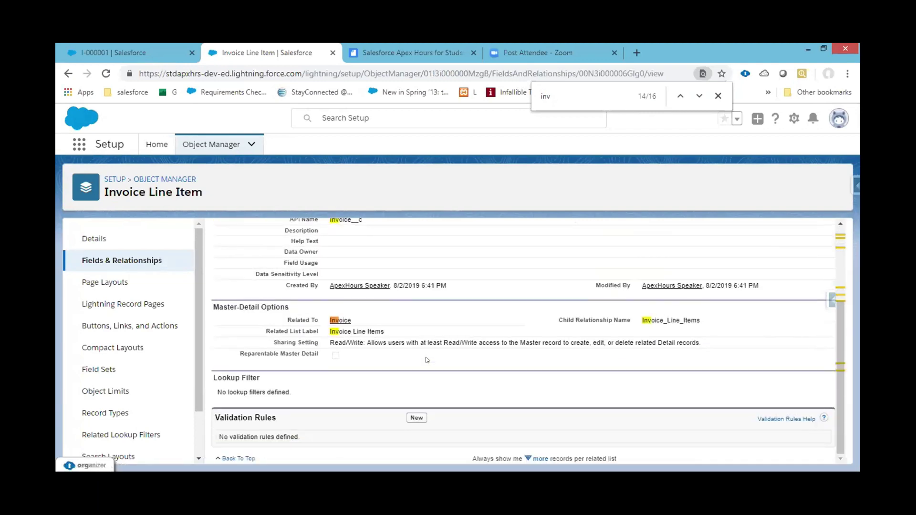
scroll(427, 360, up, 1)
click(134, 259)
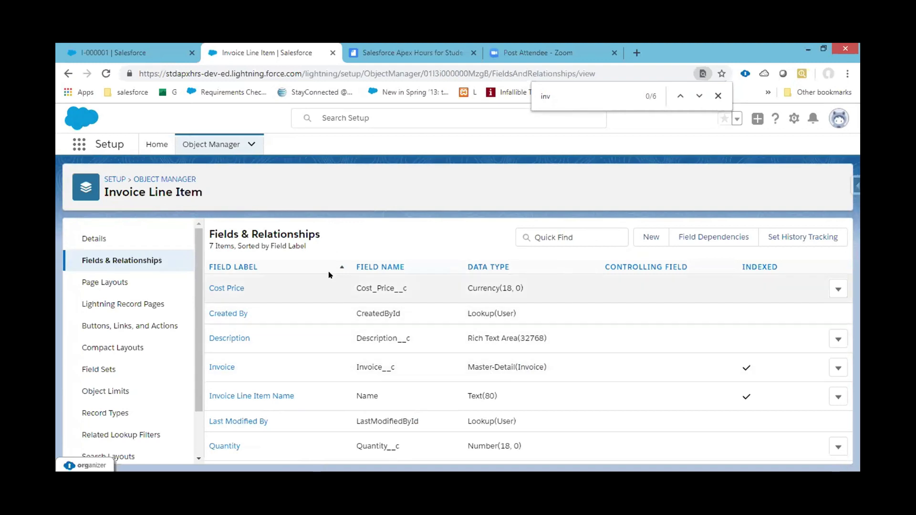
Step: Find the Invoice object in Object Manager and open its Fields & Relationships list
click(156, 179)
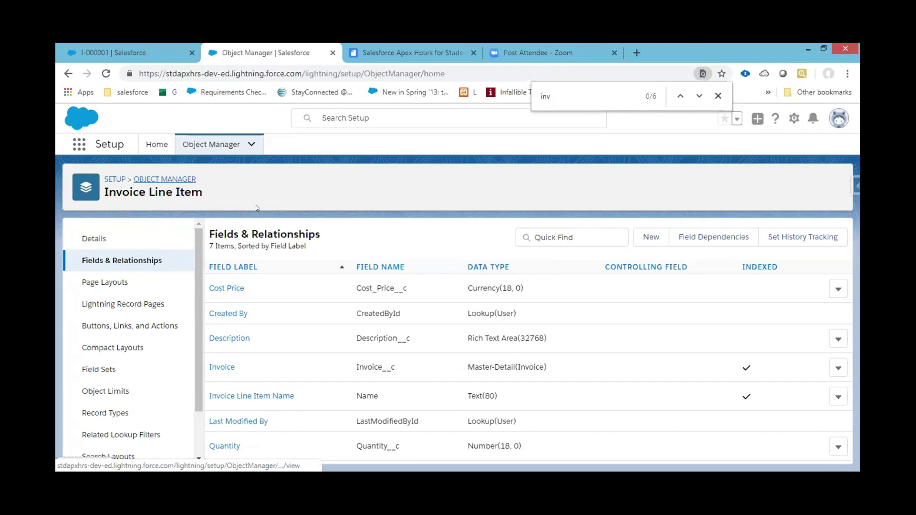
key(ctrl+f)
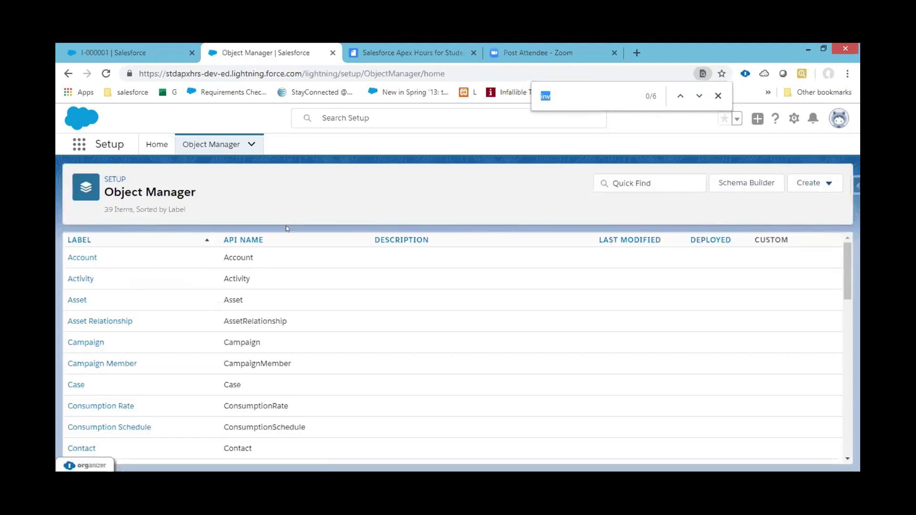
text(in)
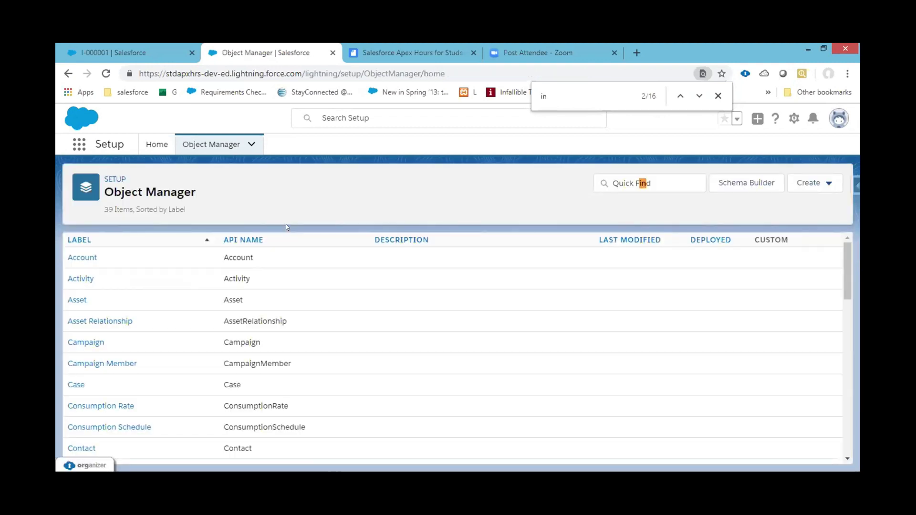
text(v)
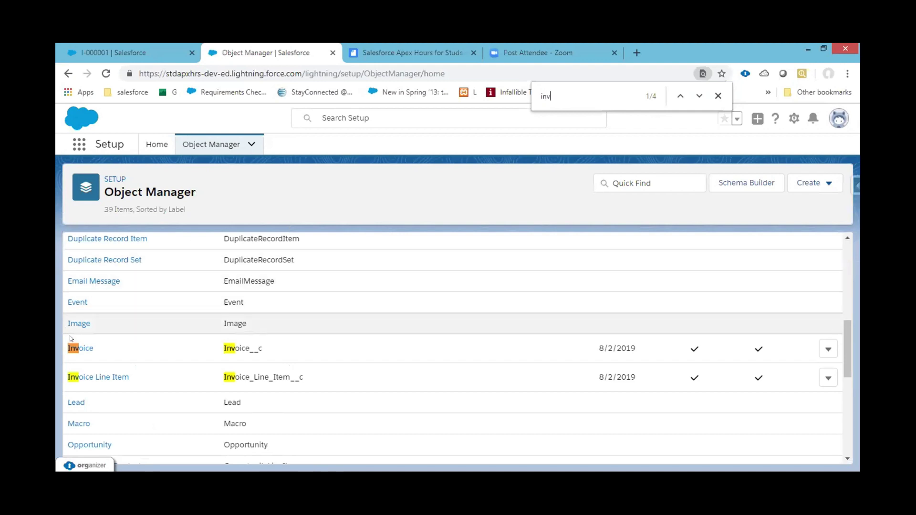
click(80, 348)
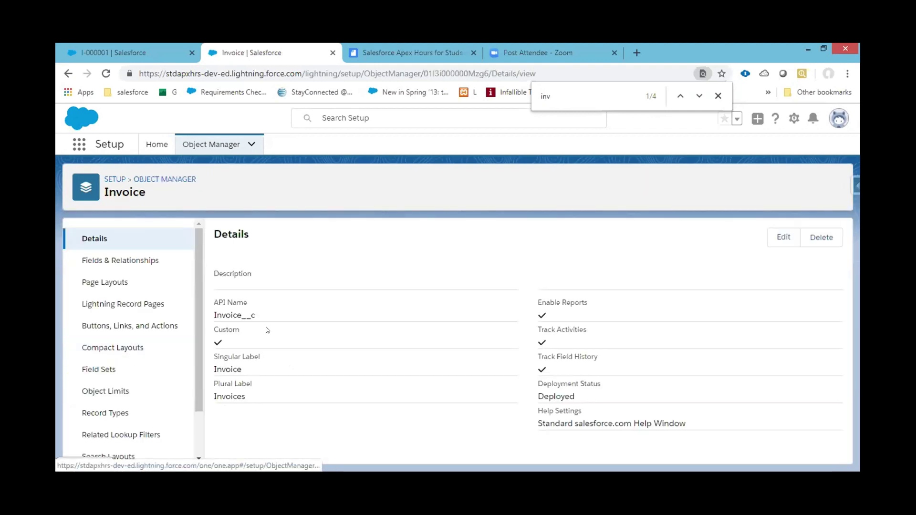
click(139, 258)
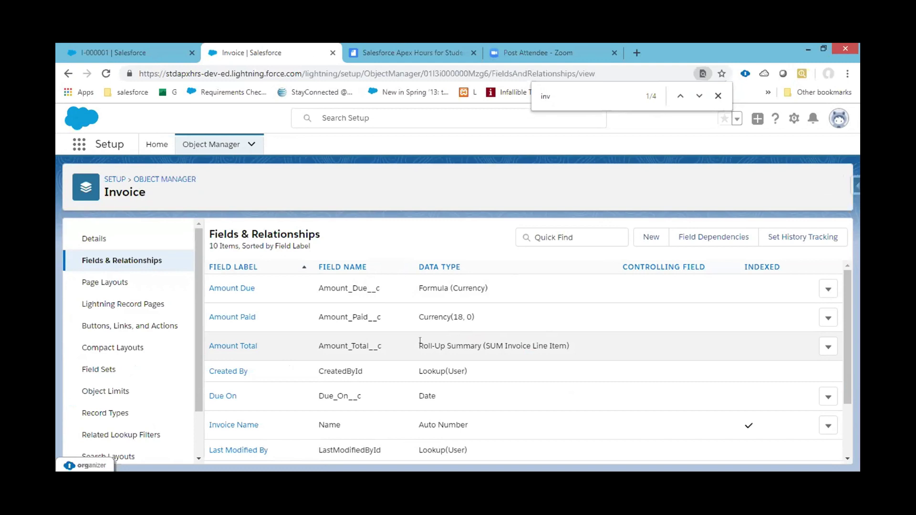
Step: Open the Amount Total field's definition for editing and review its roll-up summary type and the available fields to aggregate
click(829, 348)
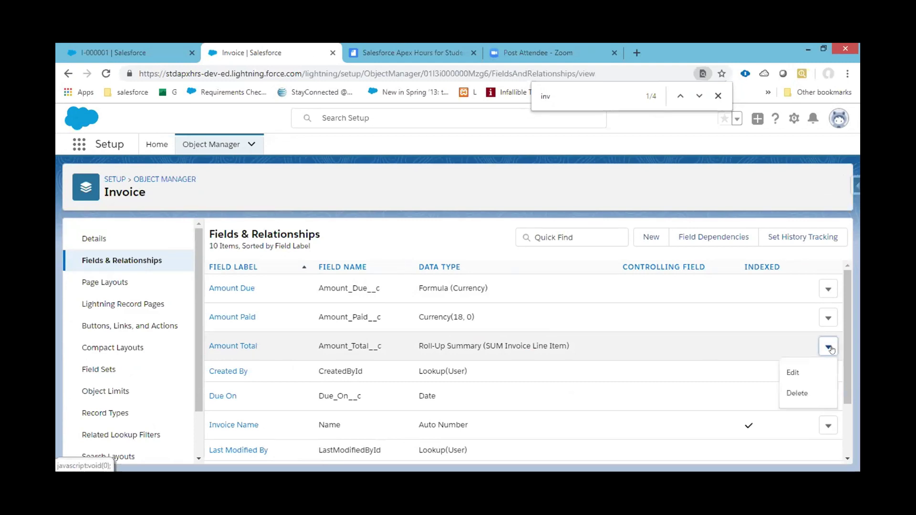
click(795, 372)
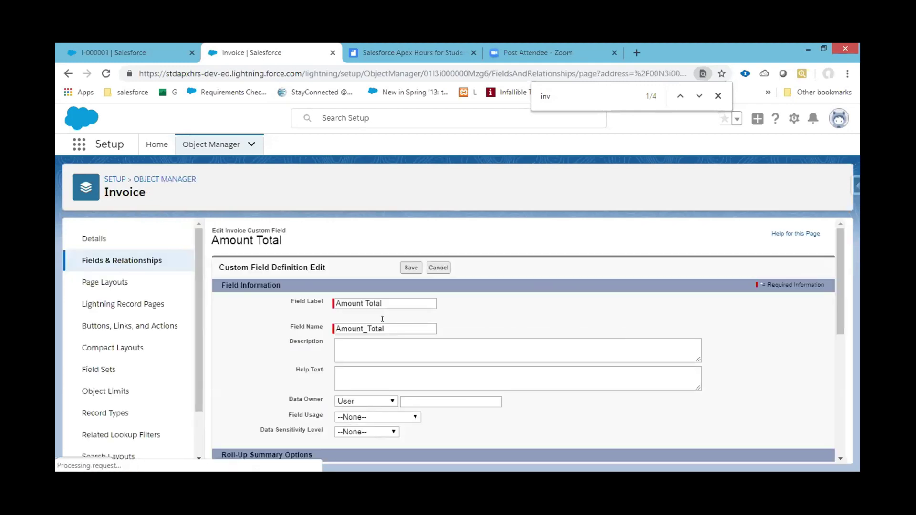
scroll(541, 320, down, 4)
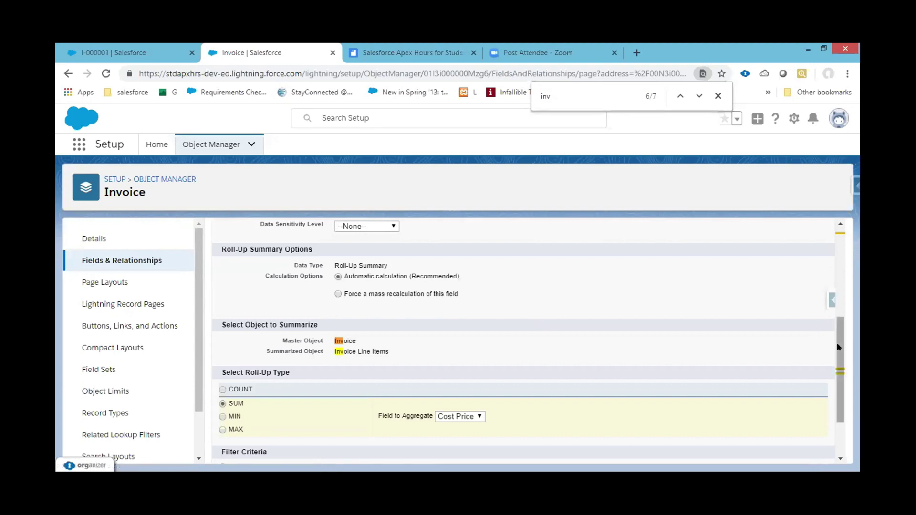
scroll(839, 329, up, 1)
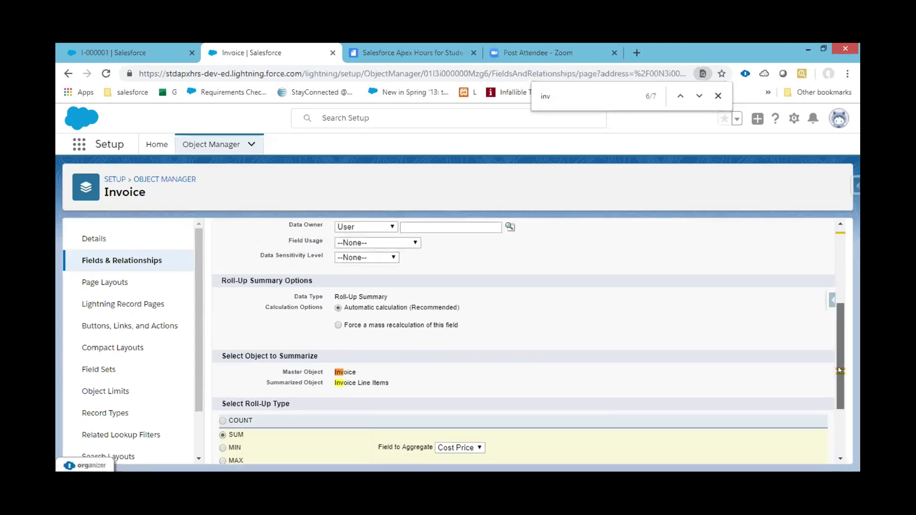
scroll(838, 370, down, 3)
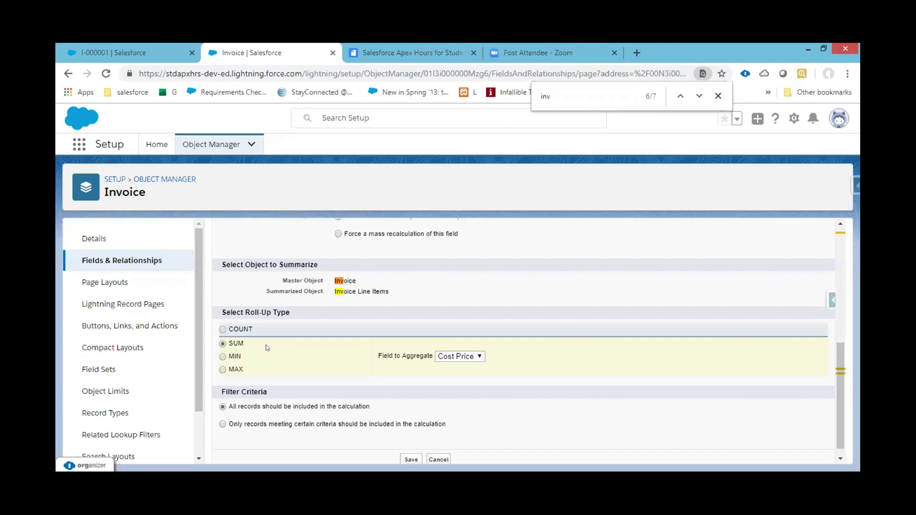
click(463, 357)
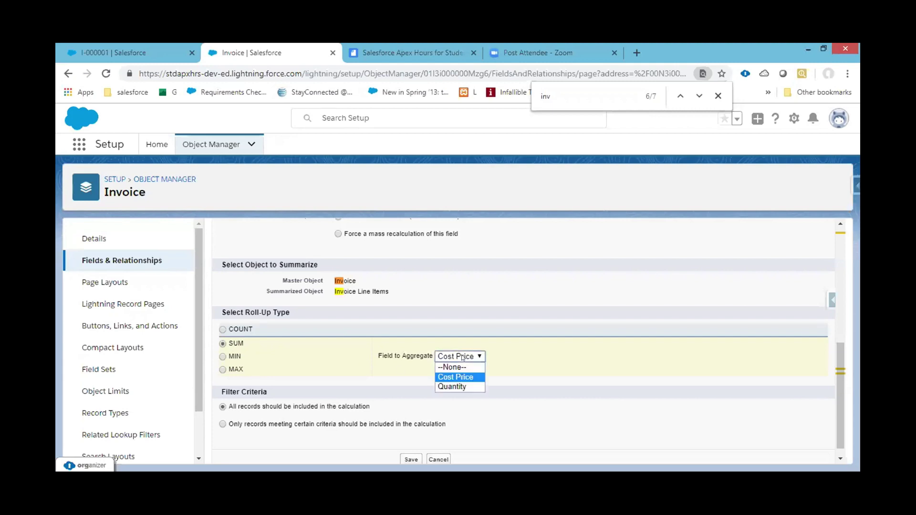
click(462, 358)
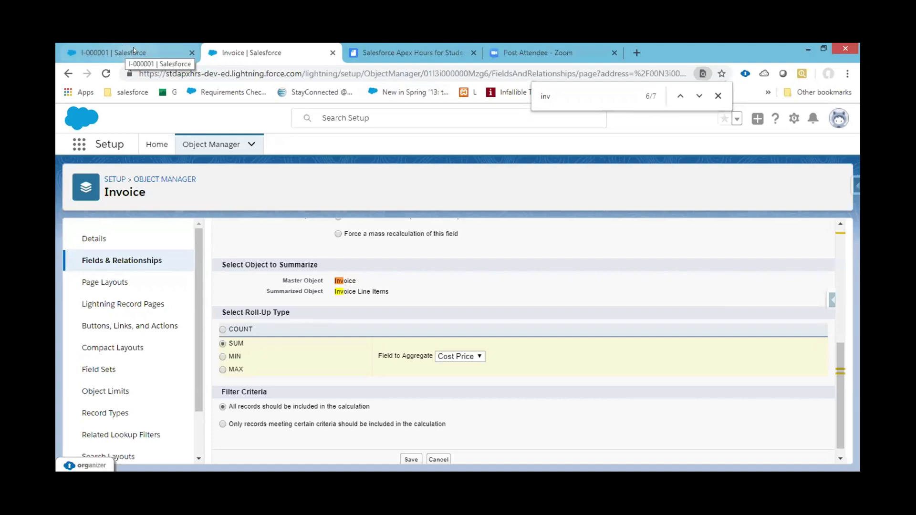
Step: Check the amounts on the invoice record and return to the Amount Total roll-up settings
click(133, 48)
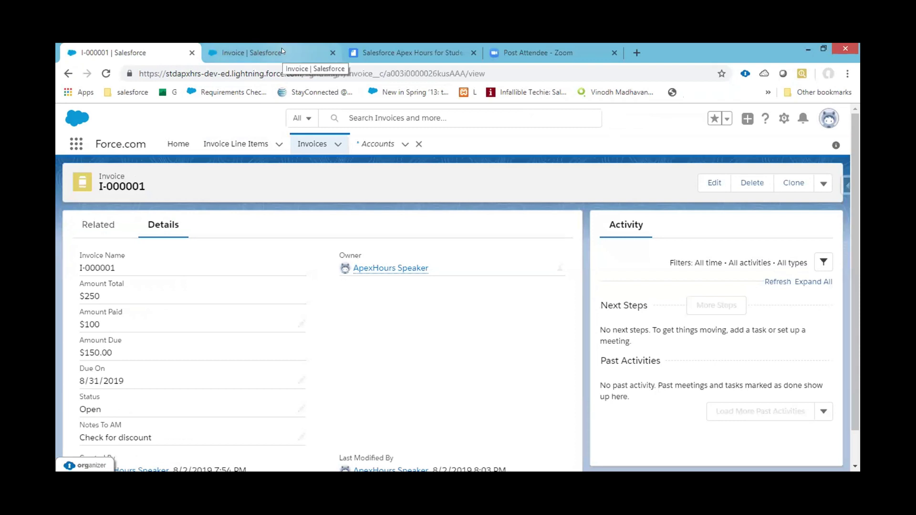
click(379, 48)
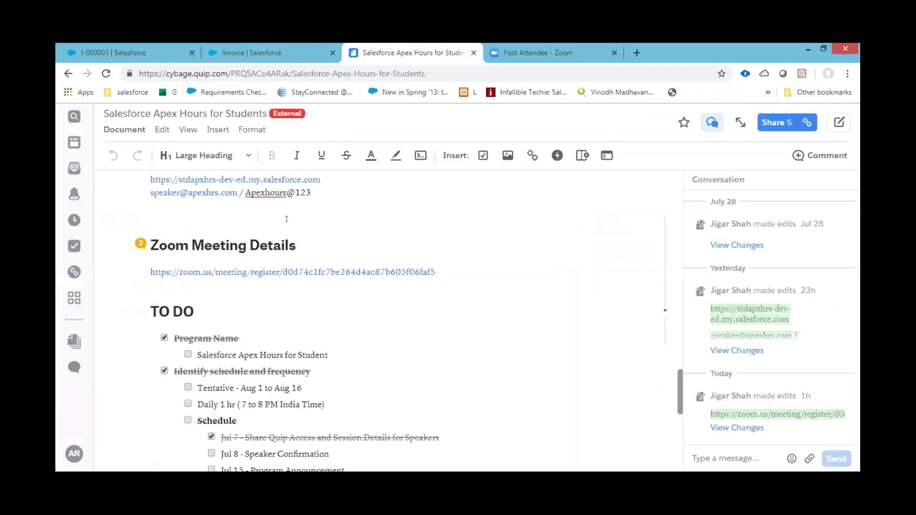
click(236, 47)
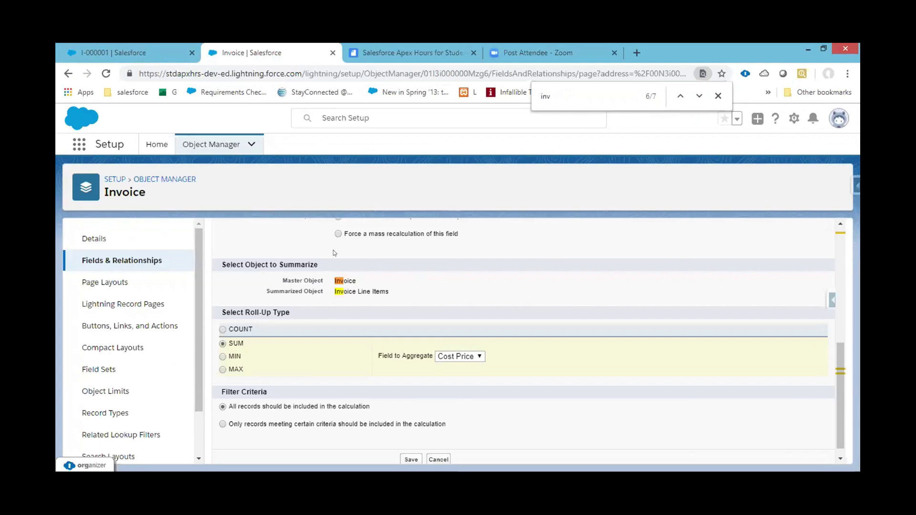
Step: Open the Invoice object's Amount Due field definition for editing and examine its formula subtracting Amount Paid from Amount Total
click(108, 258)
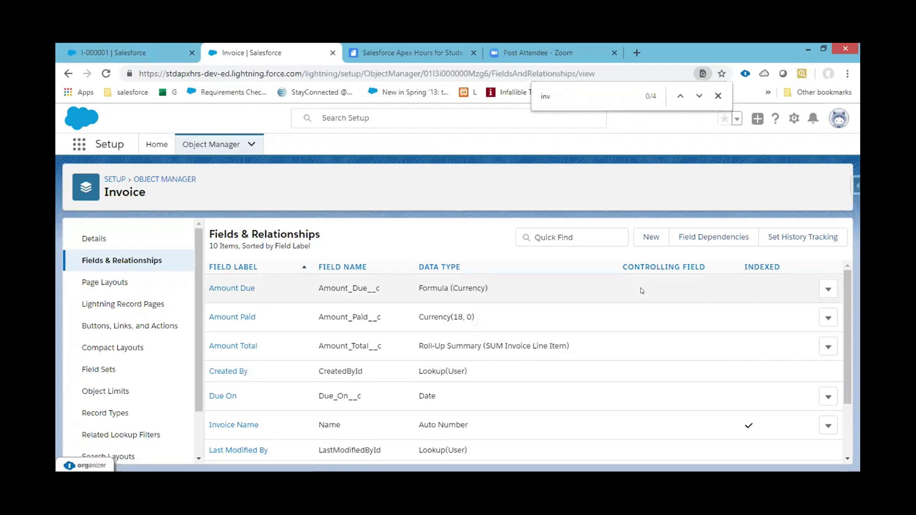
click(828, 289)
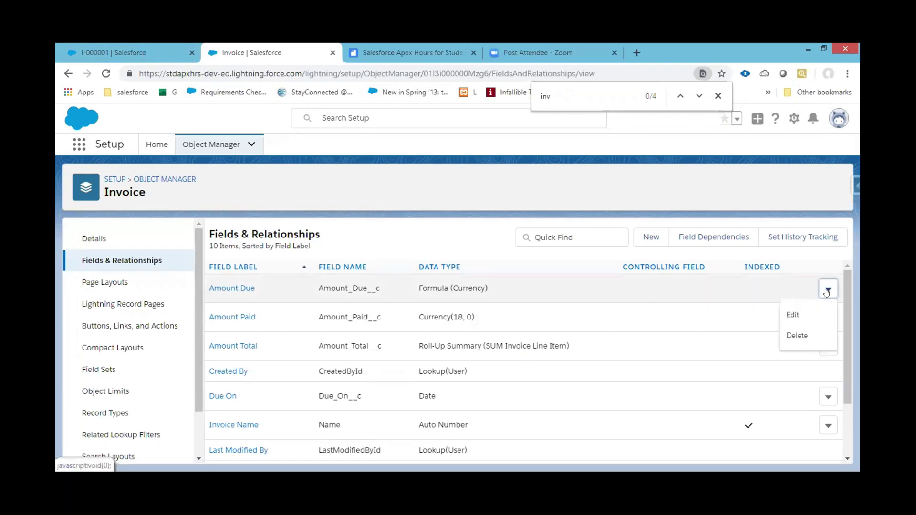
click(806, 313)
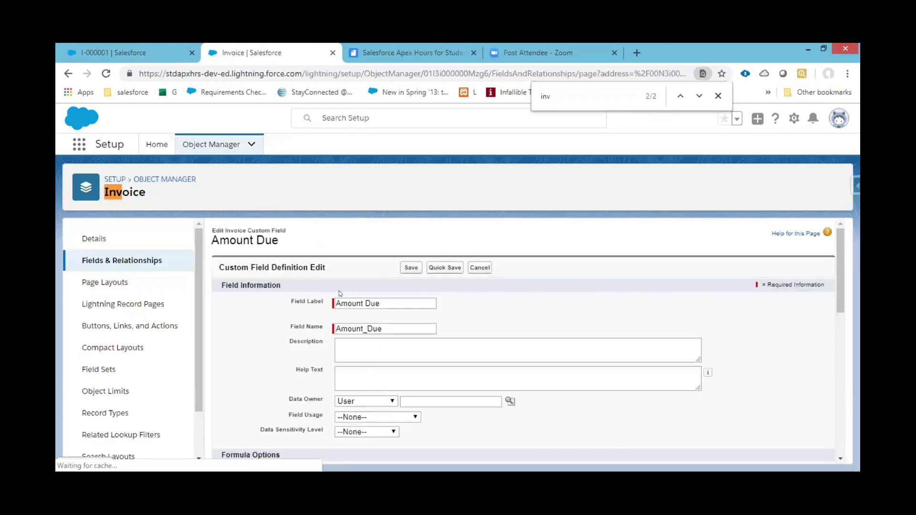
scroll(510, 307, down, 2)
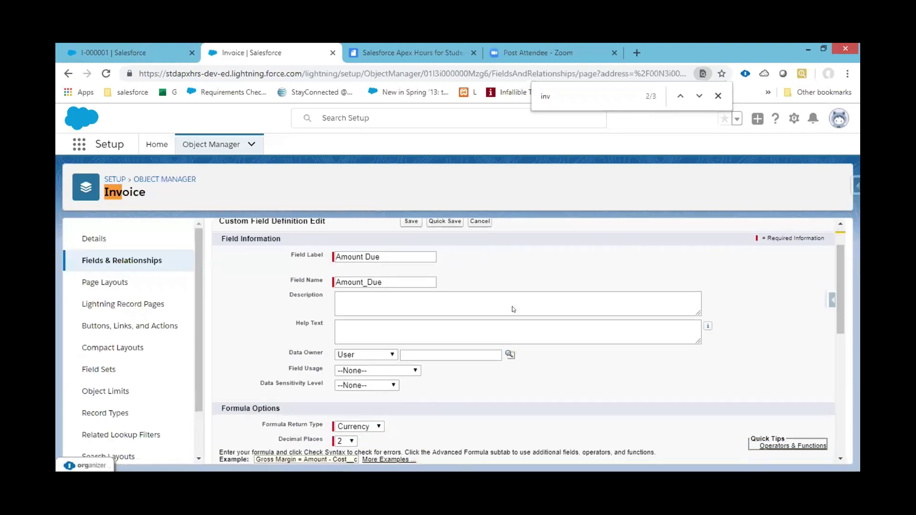
scroll(512, 309, down, 1)
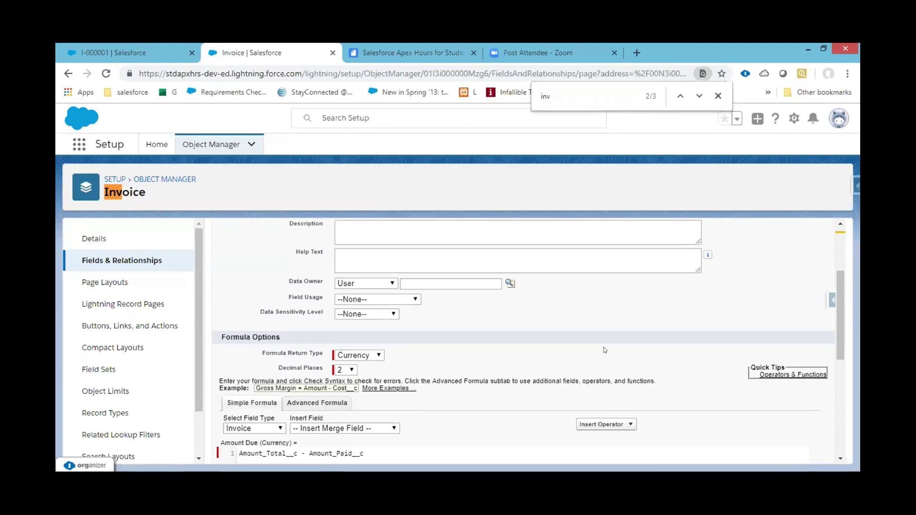
drag(839, 324, 839, 354)
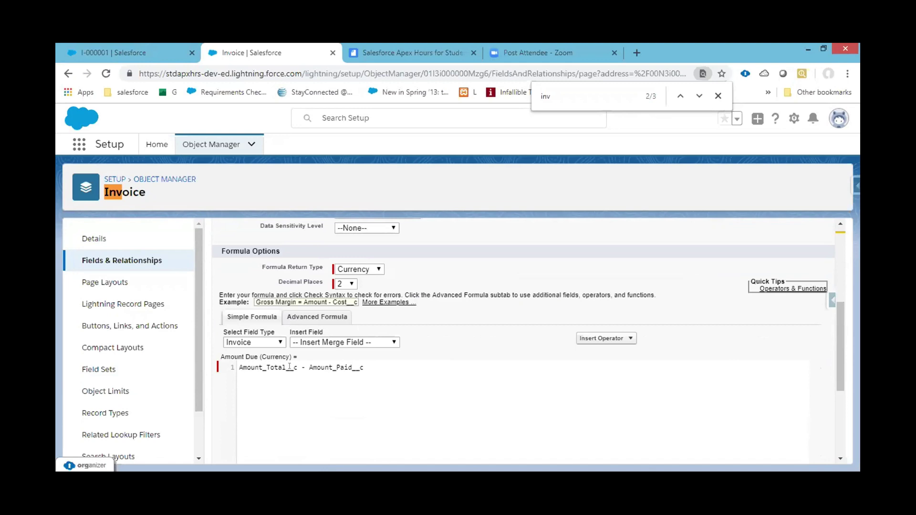
double_click(327, 367)
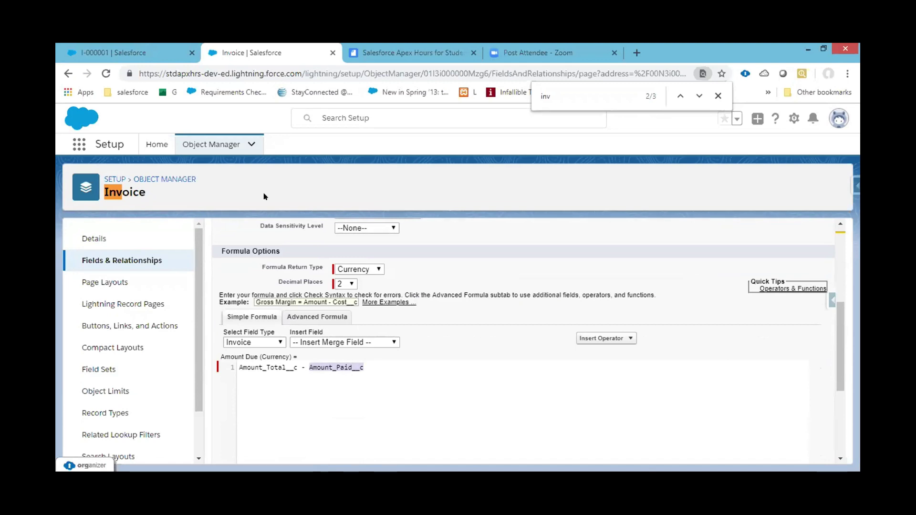
Step: Set the invoice record's Amount Paid to 110 and save it
click(153, 48)
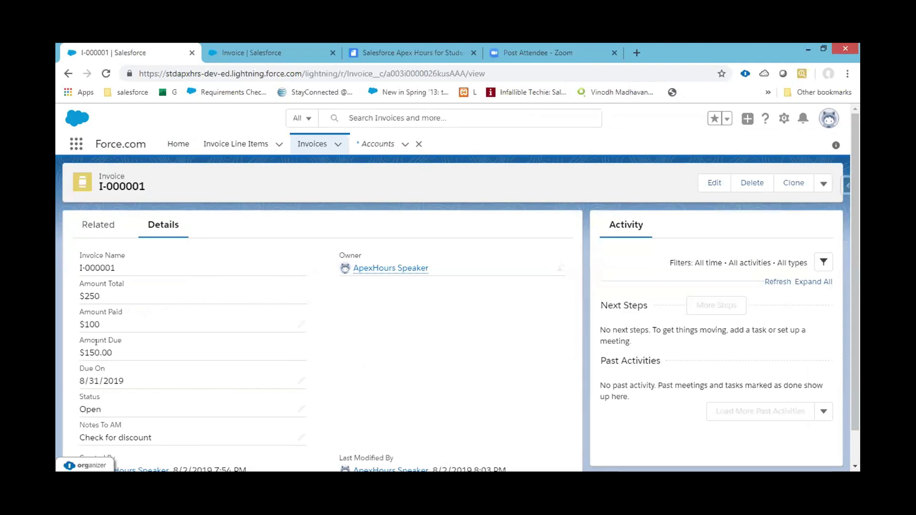
double_click(106, 320)
key(BackSpace)
key(BackSpace)
text(10)
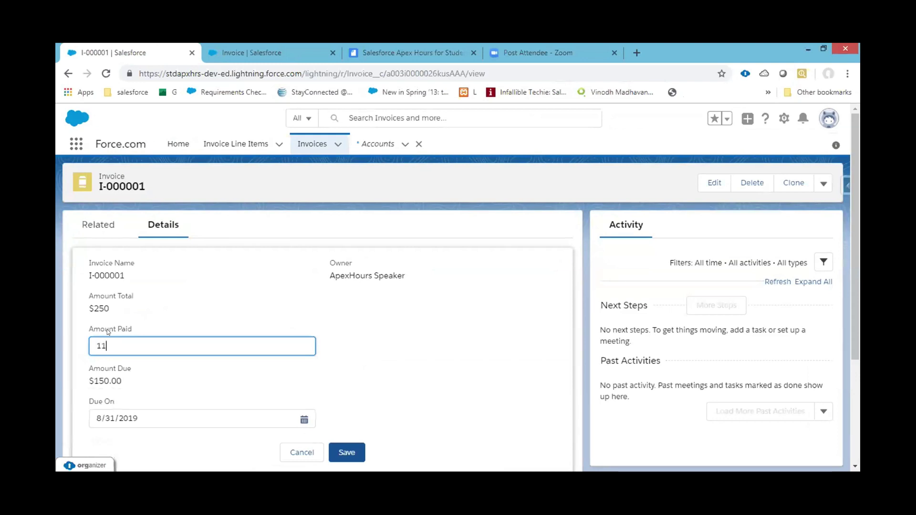
click(347, 453)
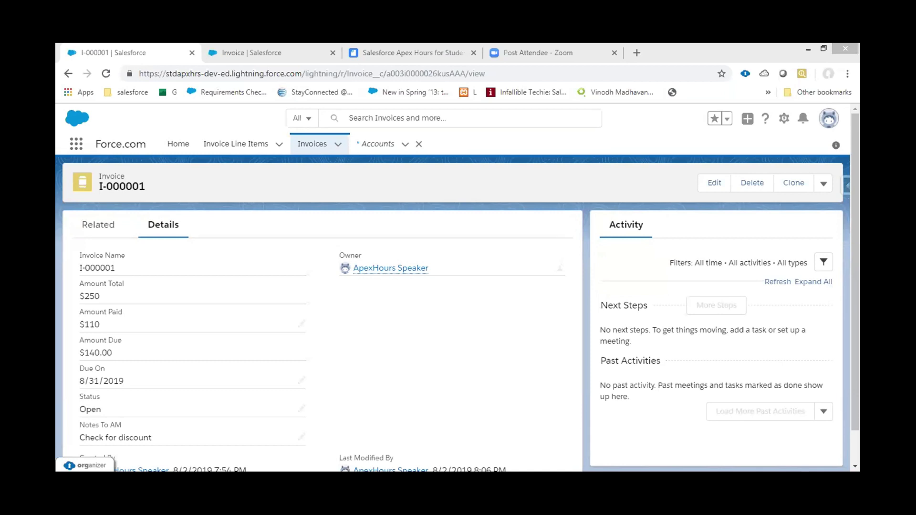
key(alt+Tab)
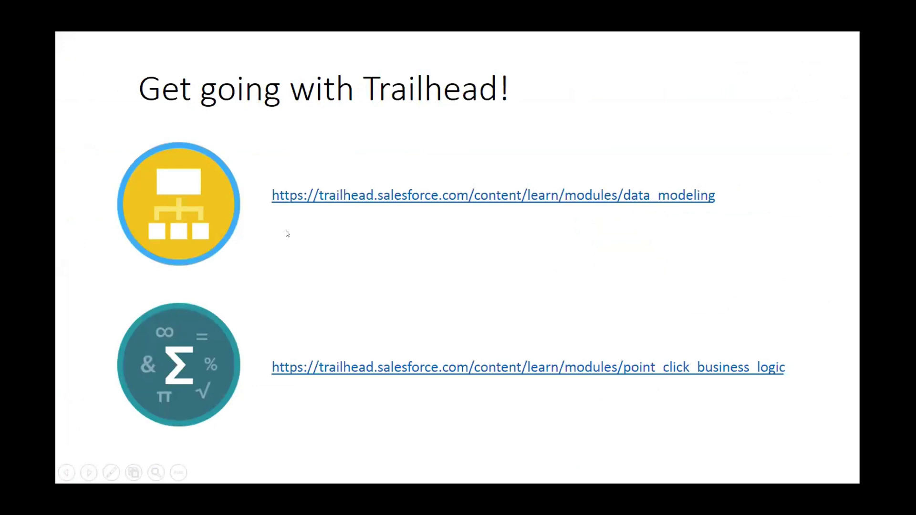
key(Right)
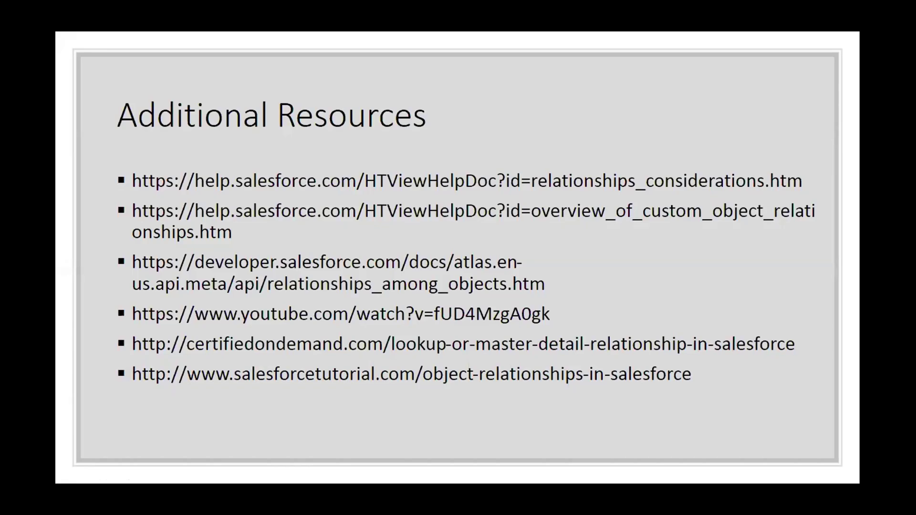